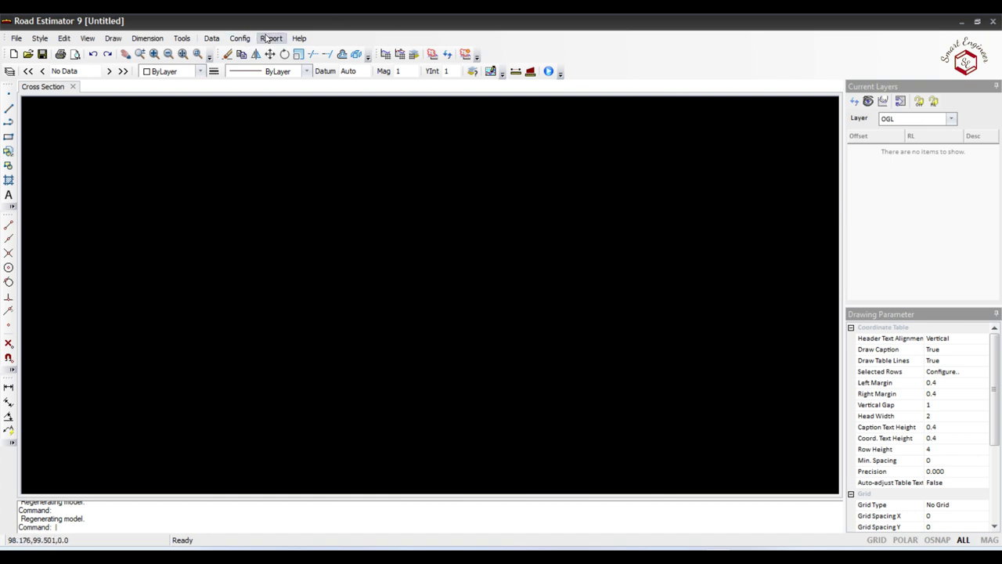
Switch off all six left and right separators on the Main Carriageway template and save it.
{"action": "left_click", "coordinate": [240, 37]}
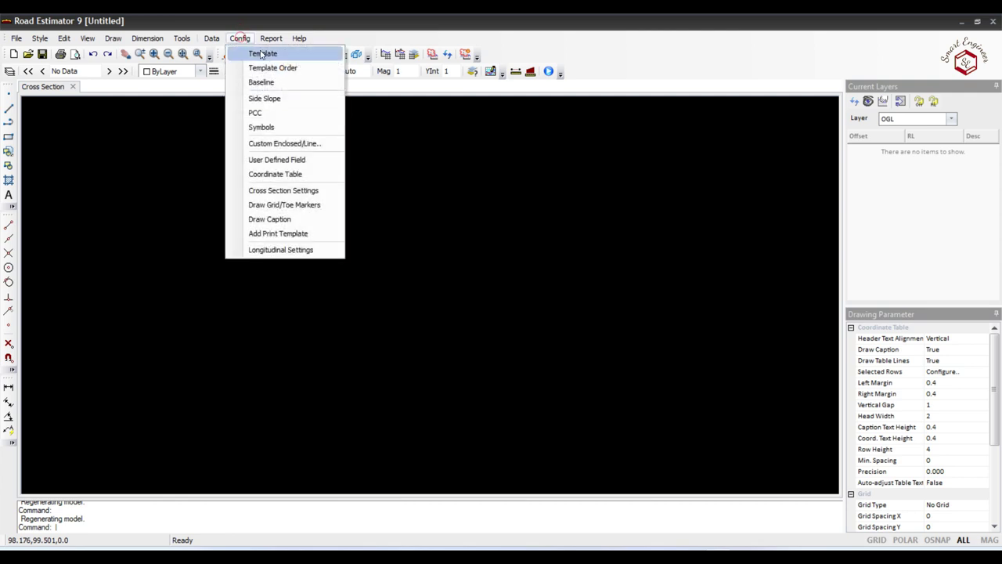
{"action": "left_click", "coordinate": [258, 51]}
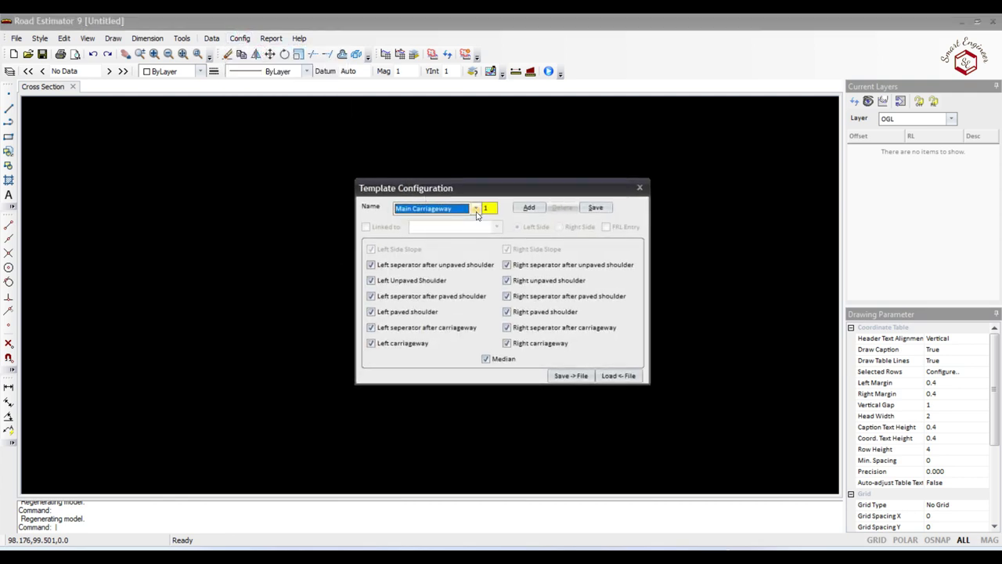
{"action": "left_click", "coordinate": [431, 266]}
{"action": "left_click", "coordinate": [431, 297]}
{"action": "left_click", "coordinate": [413, 328]}
{"action": "left_click", "coordinate": [536, 333]}
{"action": "left_click", "coordinate": [546, 297]}
{"action": "left_click", "coordinate": [545, 266]}
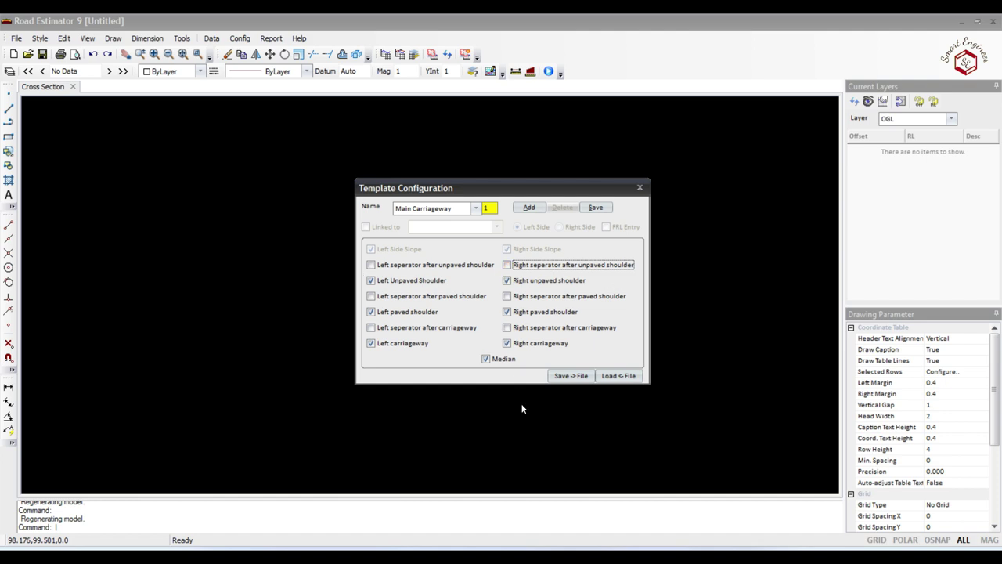
{"action": "left_click", "coordinate": [601, 202]}
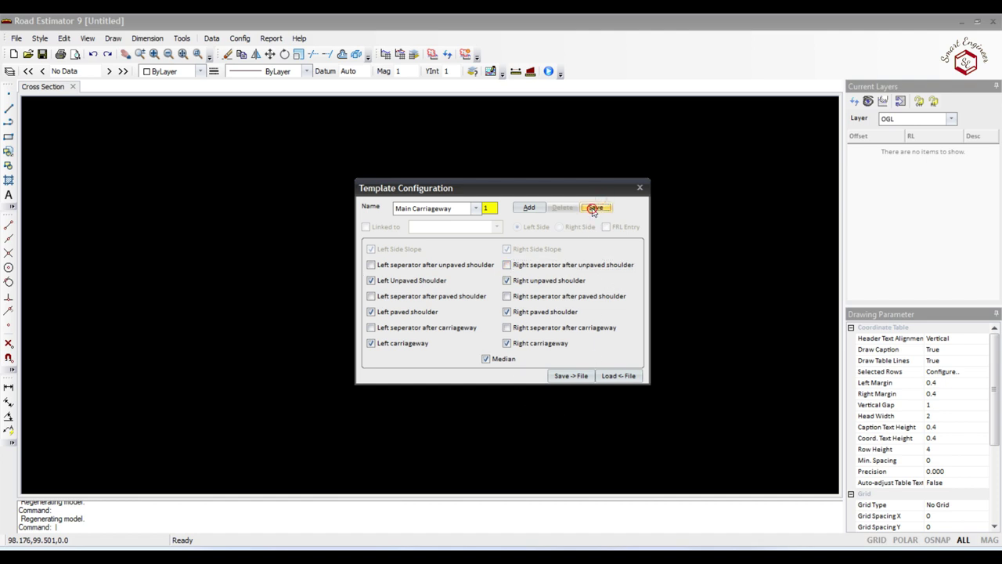
Create a left-side LSER template with unpaved shoulders and the left carriageway, and no median.
{"action": "left_click", "coordinate": [529, 208]}
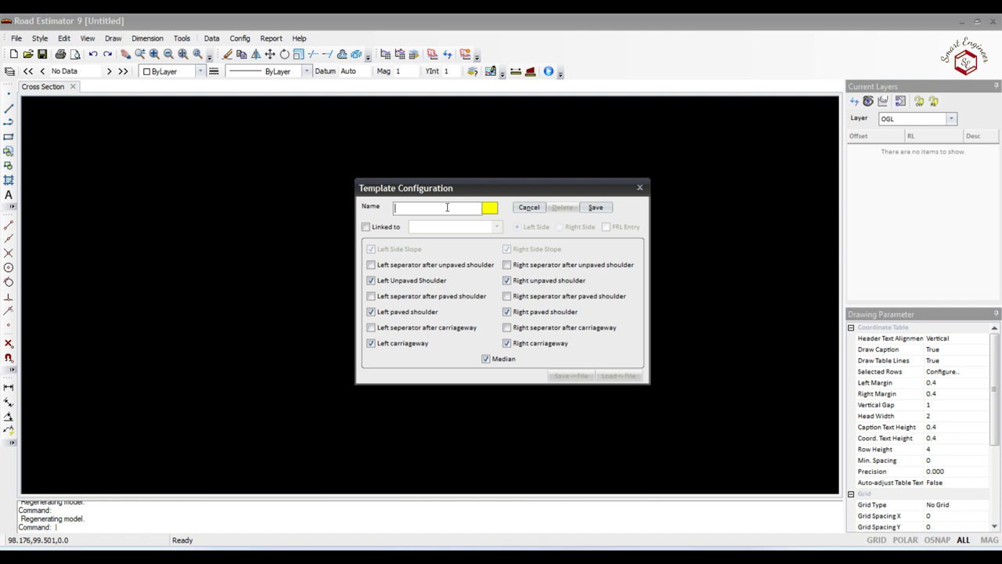
{"action": "type", "text": "LSER"}
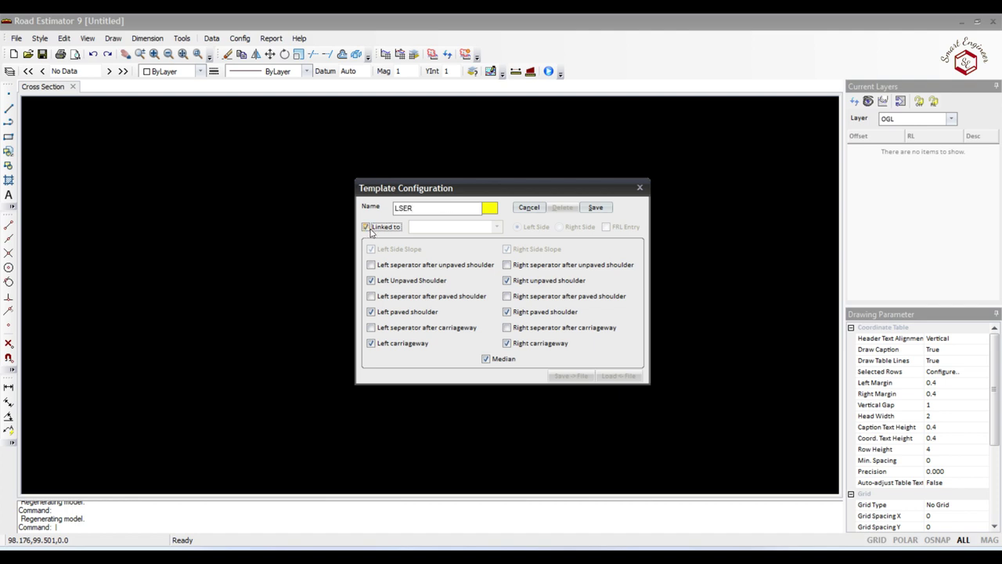
{"action": "left_click", "coordinate": [366, 226]}
{"action": "left_click", "coordinate": [518, 227]}
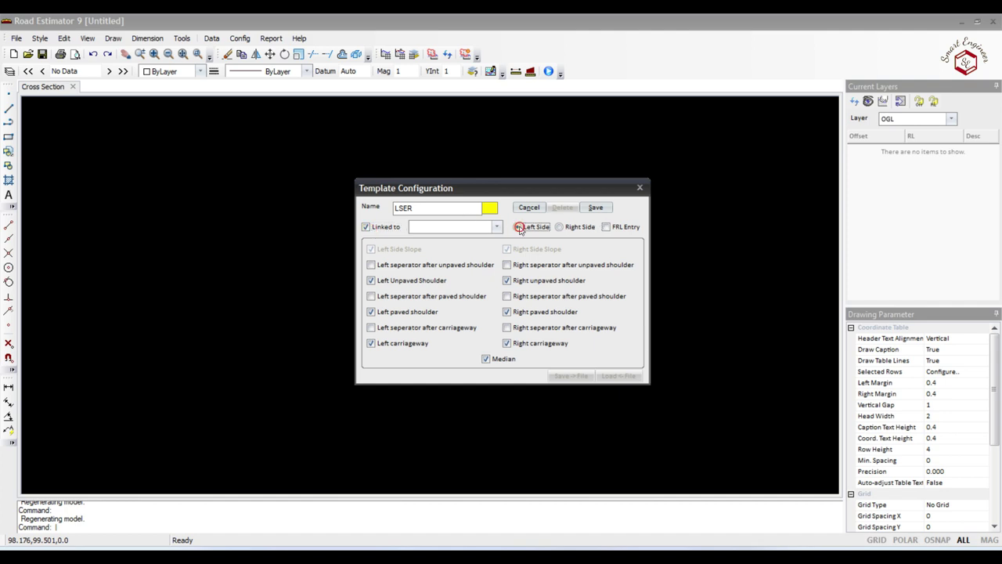
{"action": "left_click", "coordinate": [565, 227]}
{"action": "left_click", "coordinate": [518, 228]}
{"action": "left_click", "coordinate": [517, 282]}
{"action": "left_click", "coordinate": [520, 312]}
{"action": "left_click", "coordinate": [525, 344]}
{"action": "left_click", "coordinate": [486, 359]}
{"action": "left_click", "coordinate": [530, 283]}
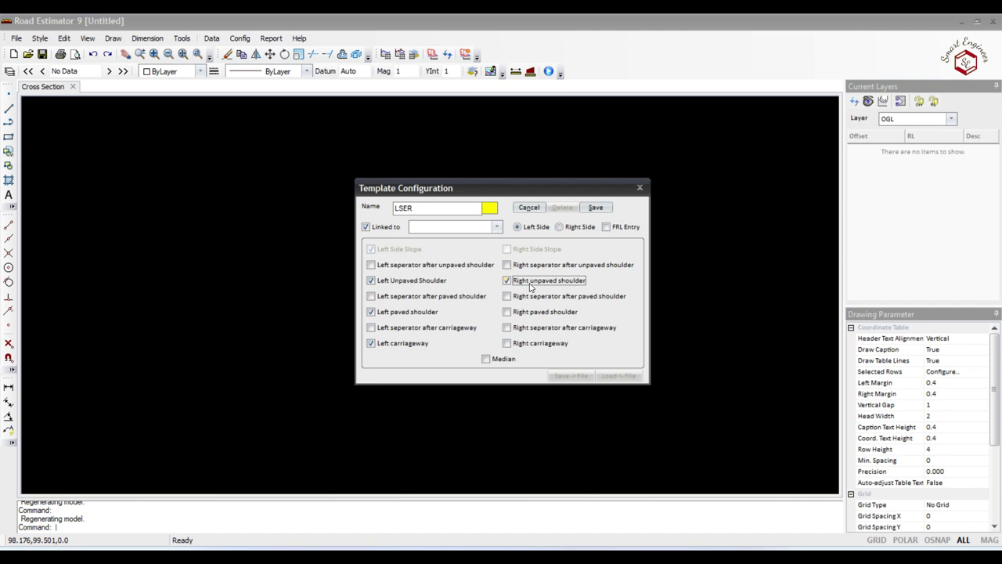
{"action": "left_click", "coordinate": [397, 318]}
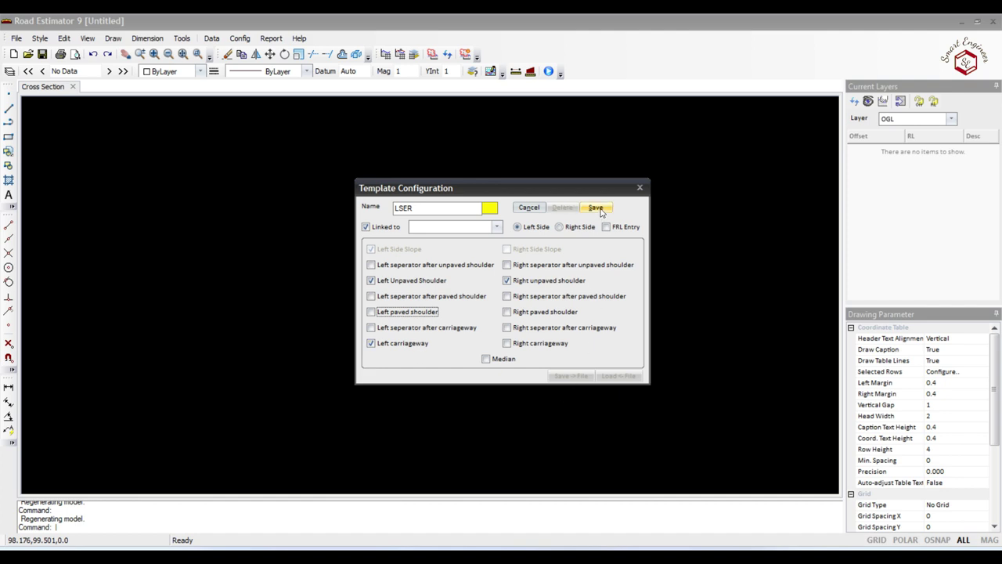
Link LSER to Main Carriageway on the left side and save the template.
{"action": "left_click", "coordinate": [600, 212]}
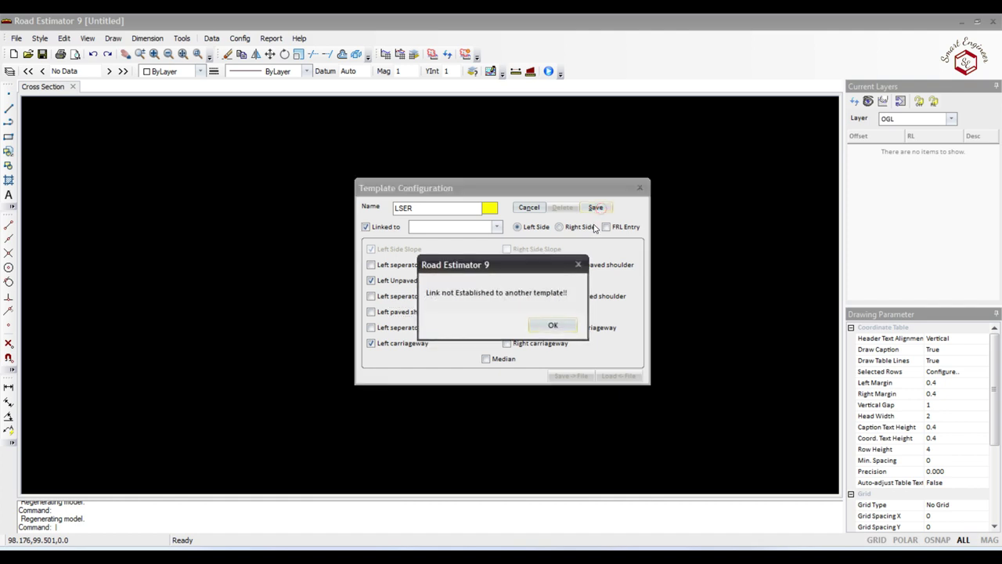
{"action": "left_click", "coordinate": [553, 328]}
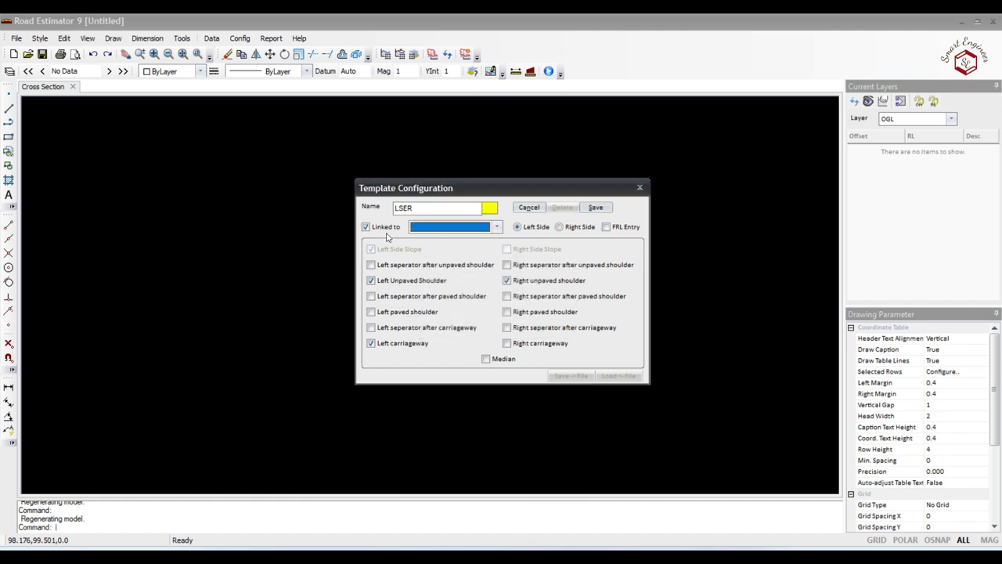
{"action": "left_click", "coordinate": [469, 227]}
{"action": "left_click", "coordinate": [459, 241]}
{"action": "left_click", "coordinate": [519, 228]}
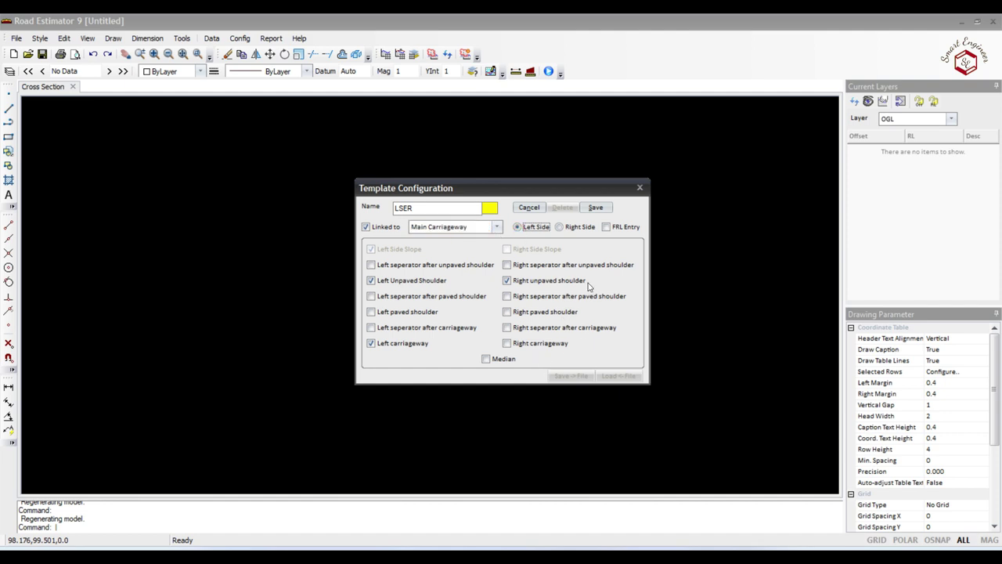
{"action": "left_click", "coordinate": [595, 207]}
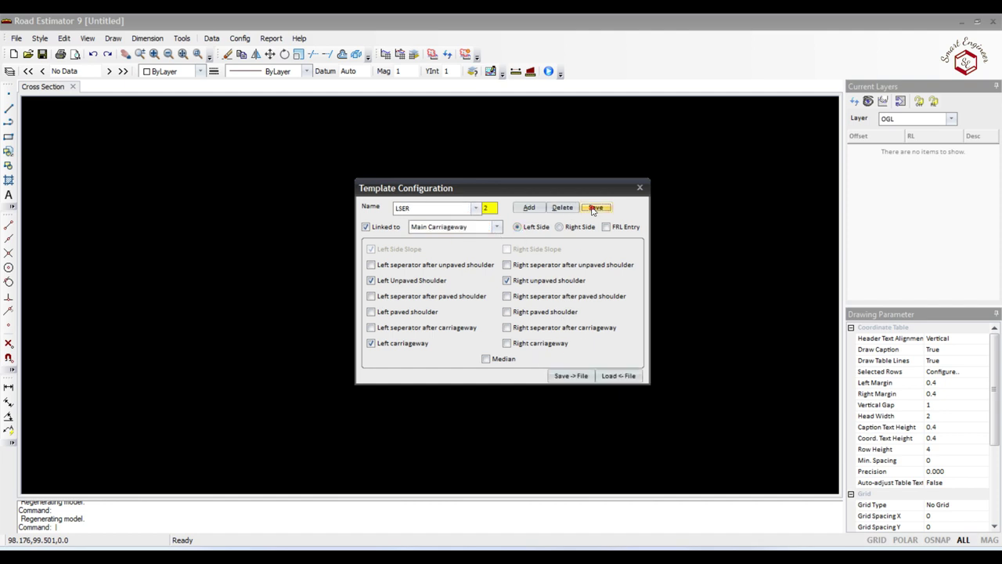
{"action": "left_click", "coordinate": [528, 209]}
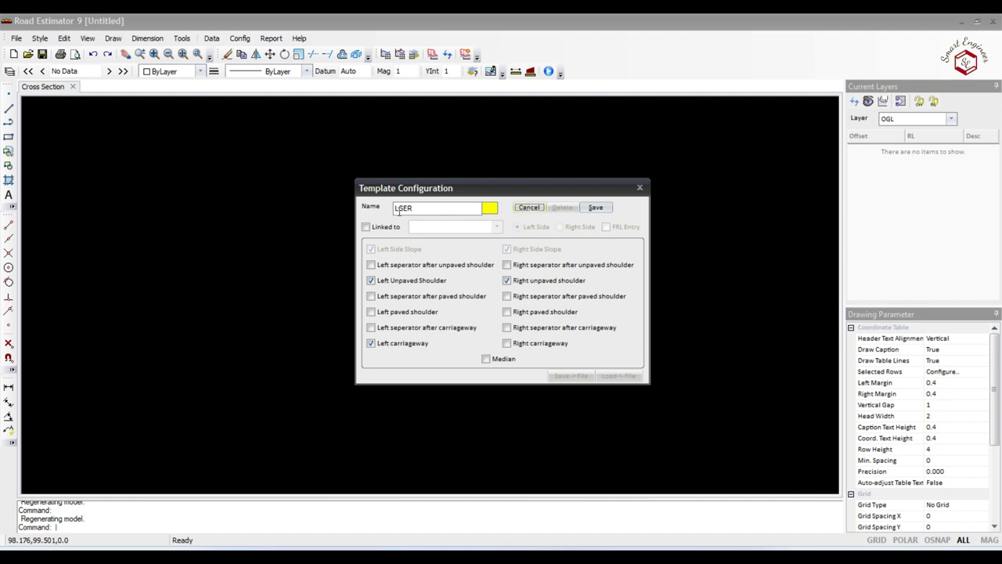
Name the new template RSER and link it to Main Carriageway.
{"action": "key", "text": "BackSpace"}
{"action": "type", "text": "R"}
{"action": "left_click", "coordinate": [366, 227]}
{"action": "left_click", "coordinate": [444, 228]}
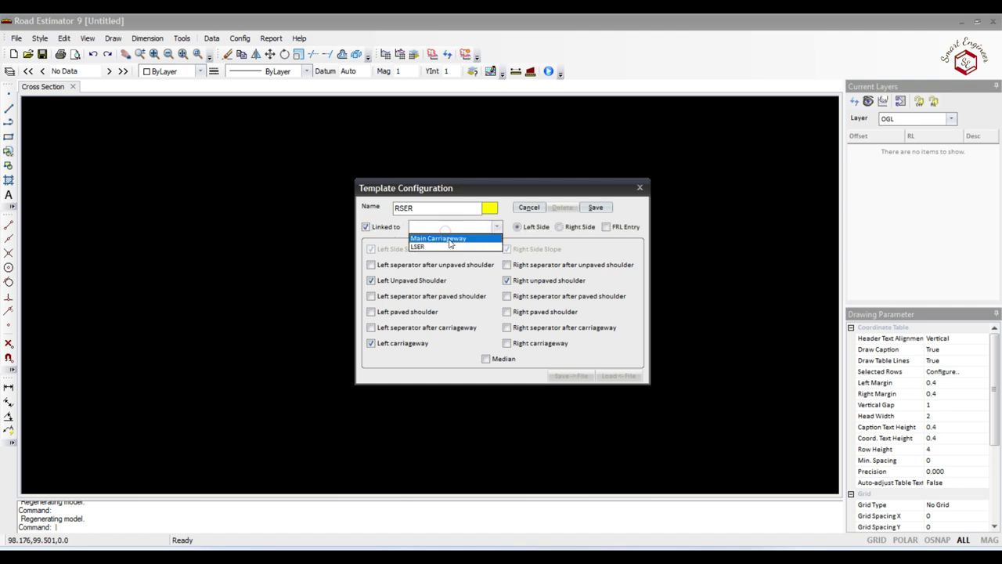
{"action": "left_click", "coordinate": [449, 239]}
Place RSER on the right side with only the right unpaved shoulder and carriageway, then save and close.
{"action": "left_click", "coordinate": [415, 280]}
{"action": "left_click", "coordinate": [400, 346]}
{"action": "left_click", "coordinate": [534, 344]}
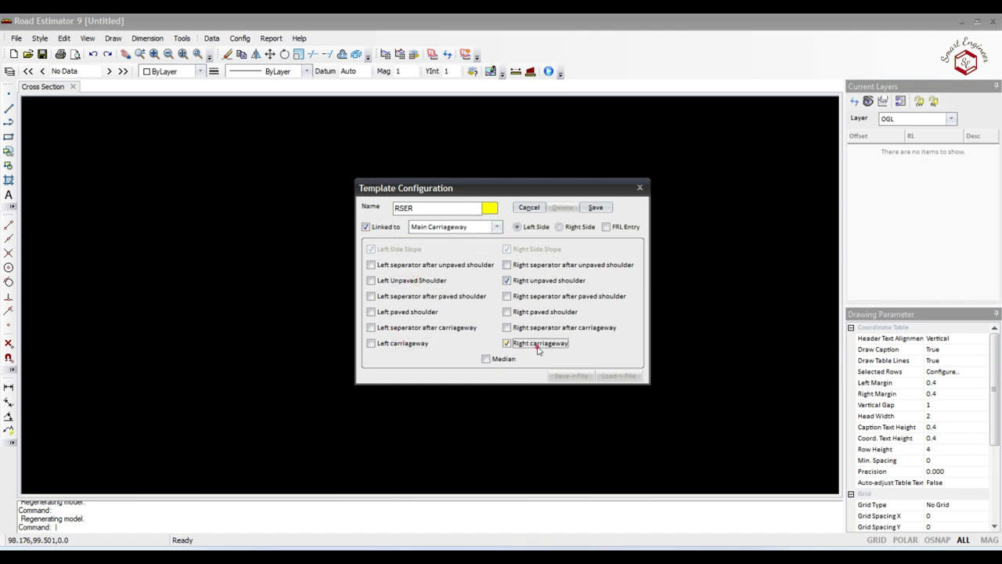
{"action": "left_click", "coordinate": [560, 227]}
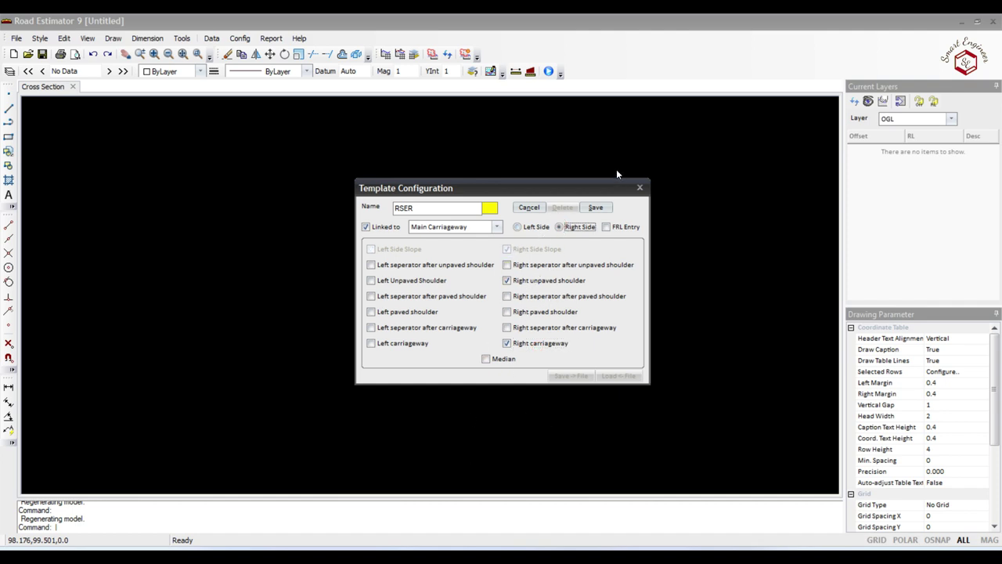
{"action": "left_click", "coordinate": [596, 208]}
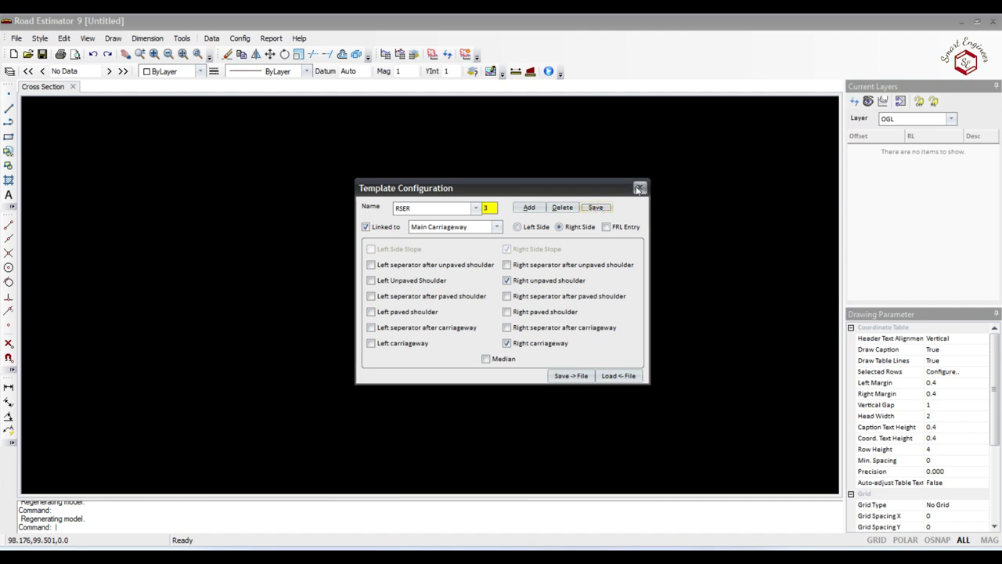
{"action": "left_click", "coordinate": [639, 188]}
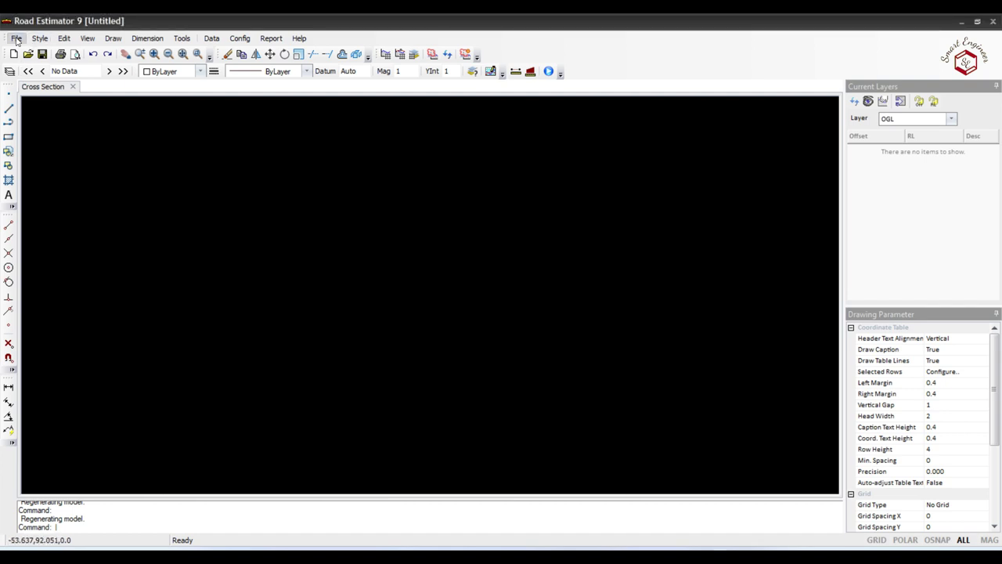
Save the project over Service Road.rex on the Desktop, confirming the replacement.
{"action": "left_click", "coordinate": [16, 38]}
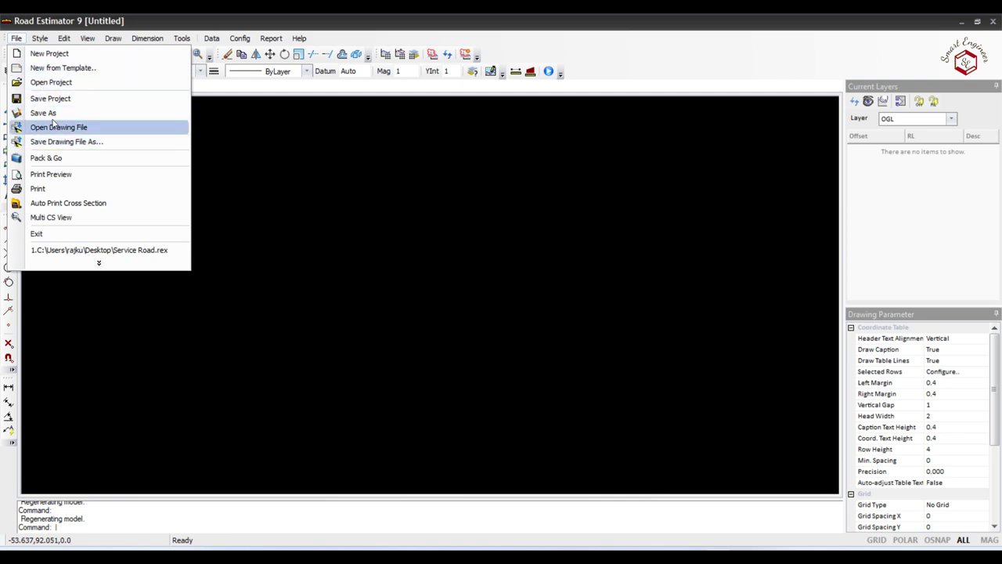
{"action": "left_click", "coordinate": [52, 115]}
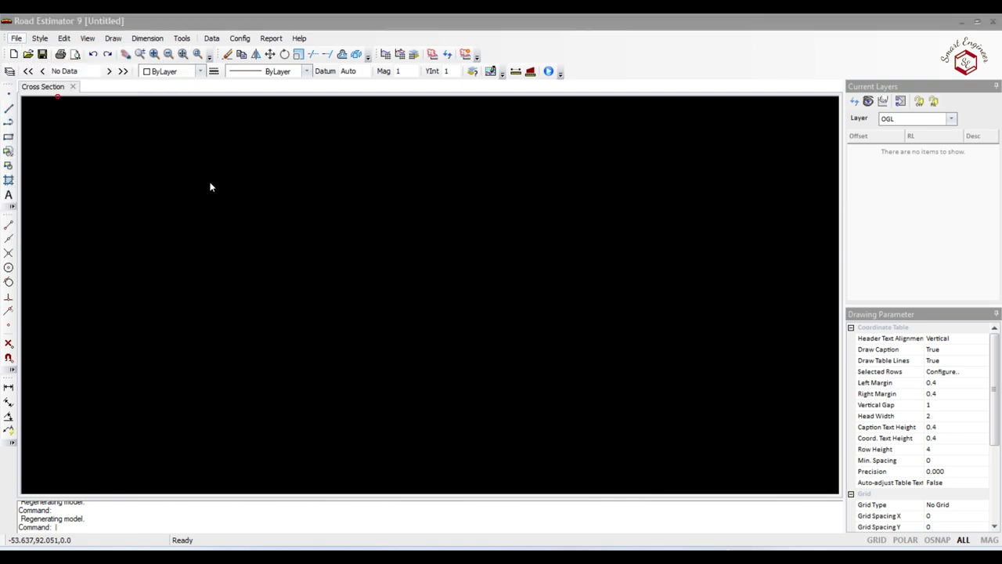
{"action": "type", "text": "Serv"}
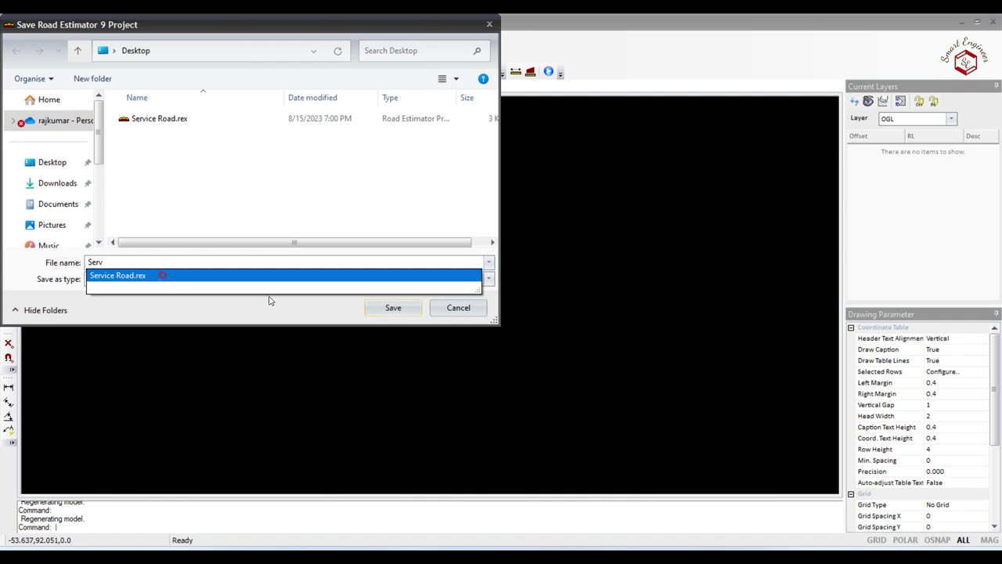
{"action": "left_click", "coordinate": [162, 277]}
{"action": "left_click", "coordinate": [386, 310]}
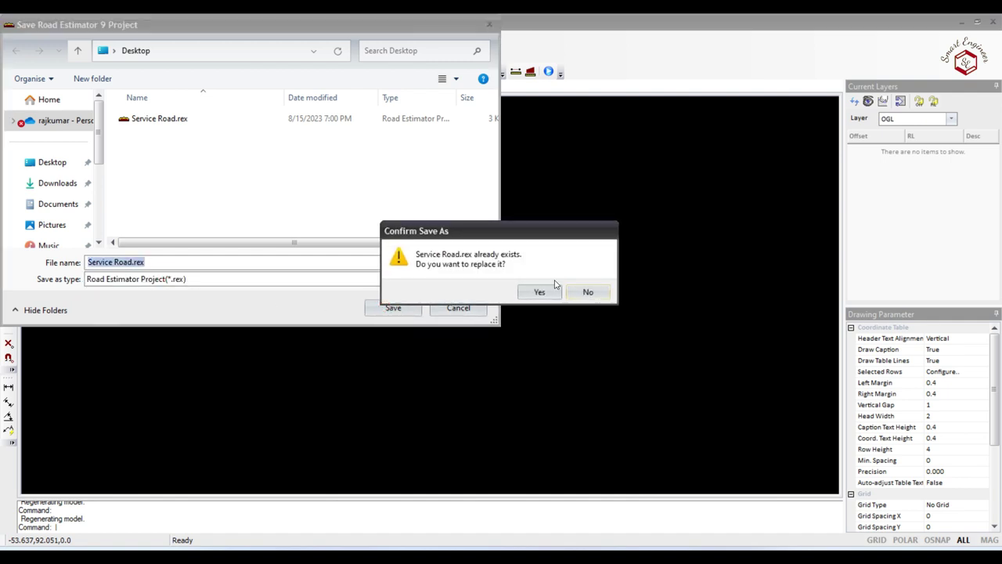
{"action": "left_click", "coordinate": [548, 290]}
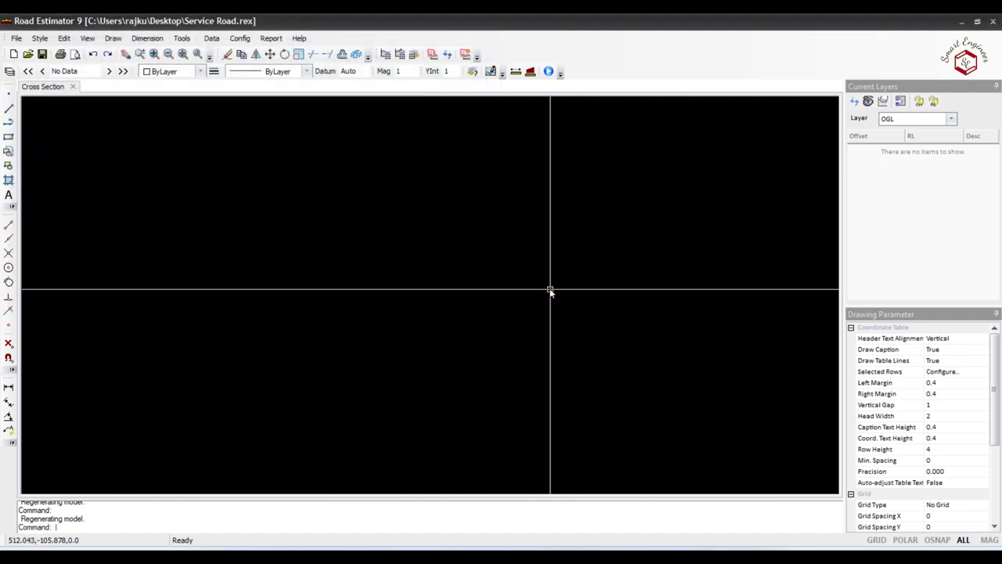
{"action": "key", "text": "super+w"}
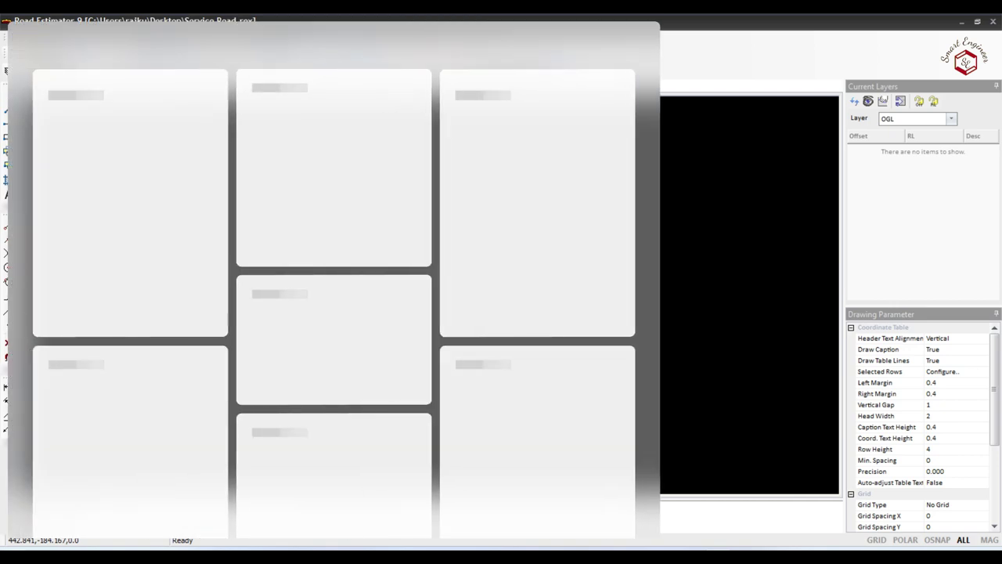
{"action": "left_click", "coordinate": [775, 12]}
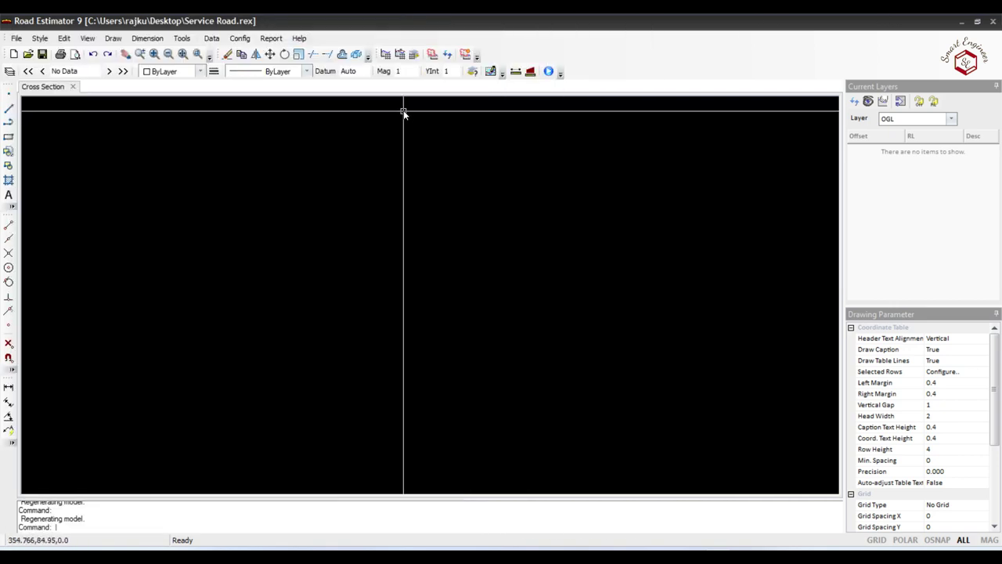
{"action": "left_click", "coordinate": [240, 38]}
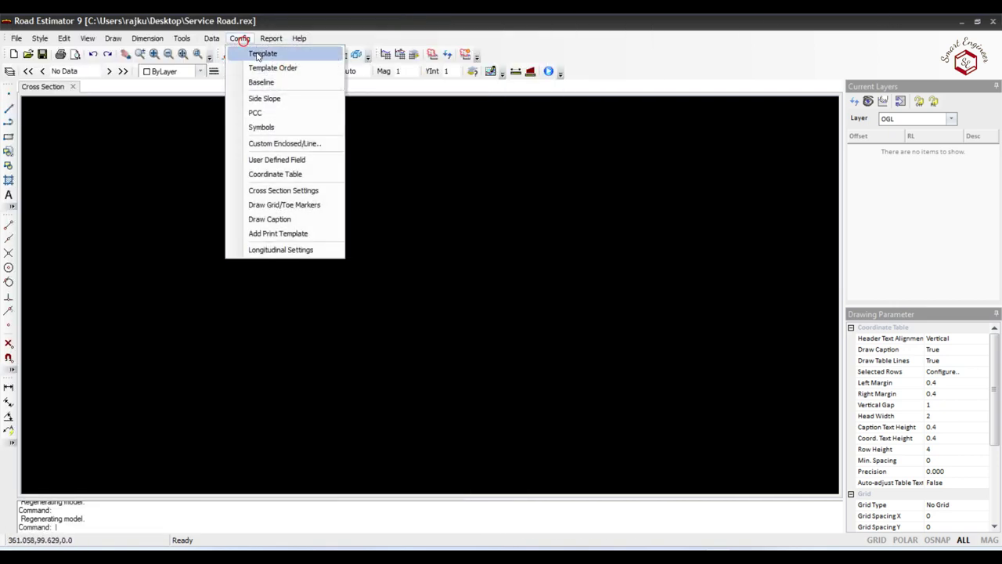
{"action": "left_click", "coordinate": [260, 53]}
{"action": "left_click", "coordinate": [475, 209]}
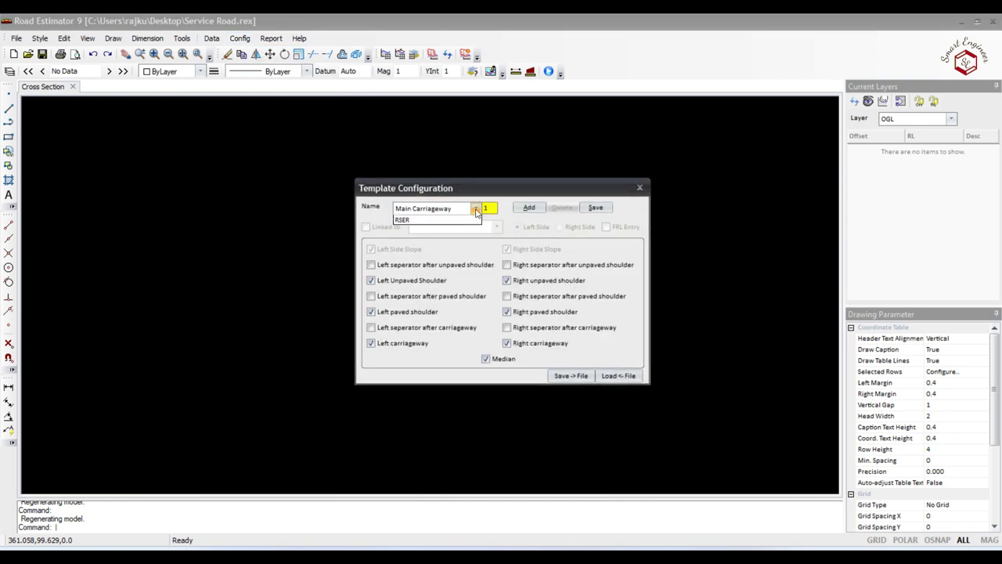
{"action": "left_click", "coordinate": [656, 193]}
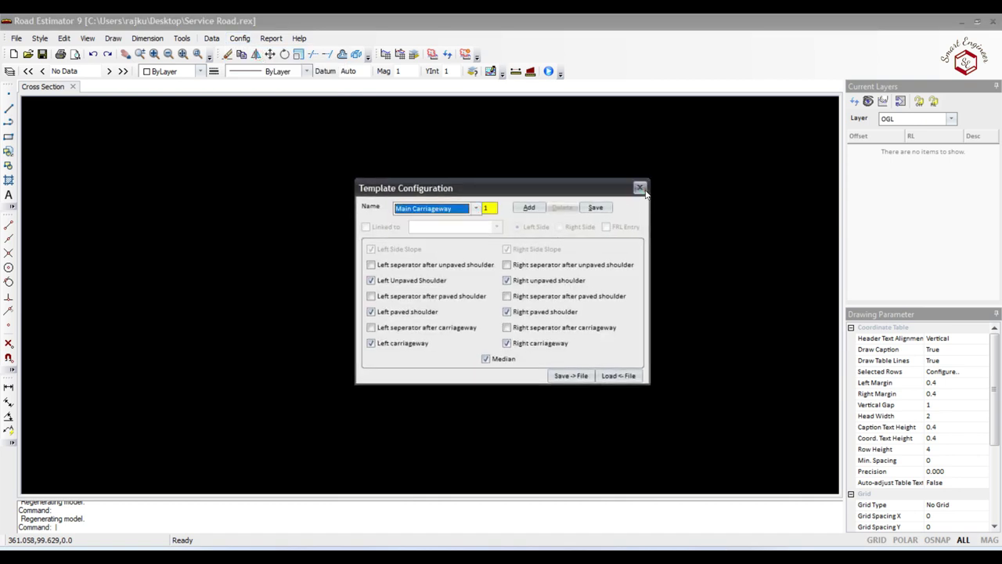
{"action": "left_click", "coordinate": [640, 188]}
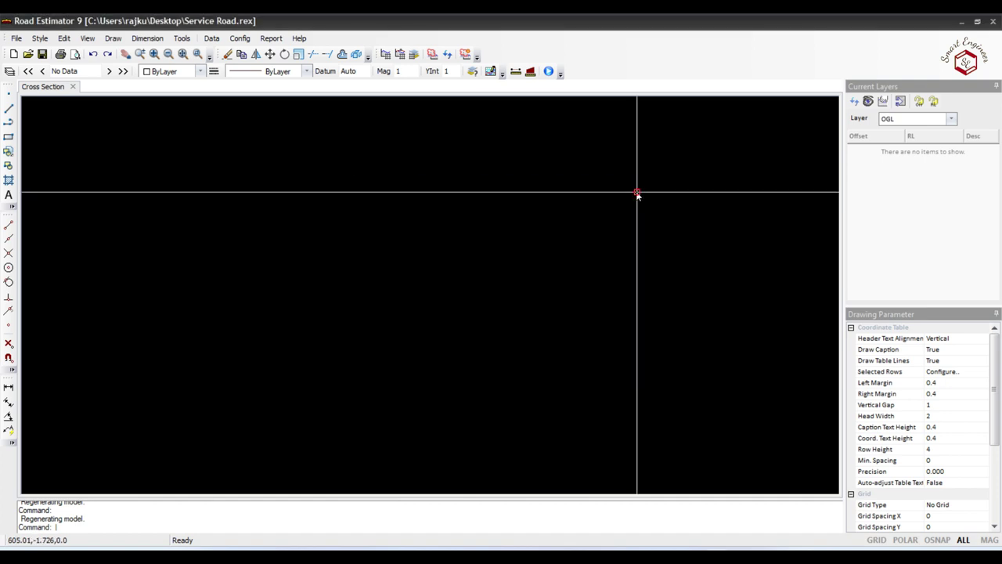
Open the Design Layers editor with the Main Carriageway template selected.
{"action": "left_click", "coordinate": [212, 41]}
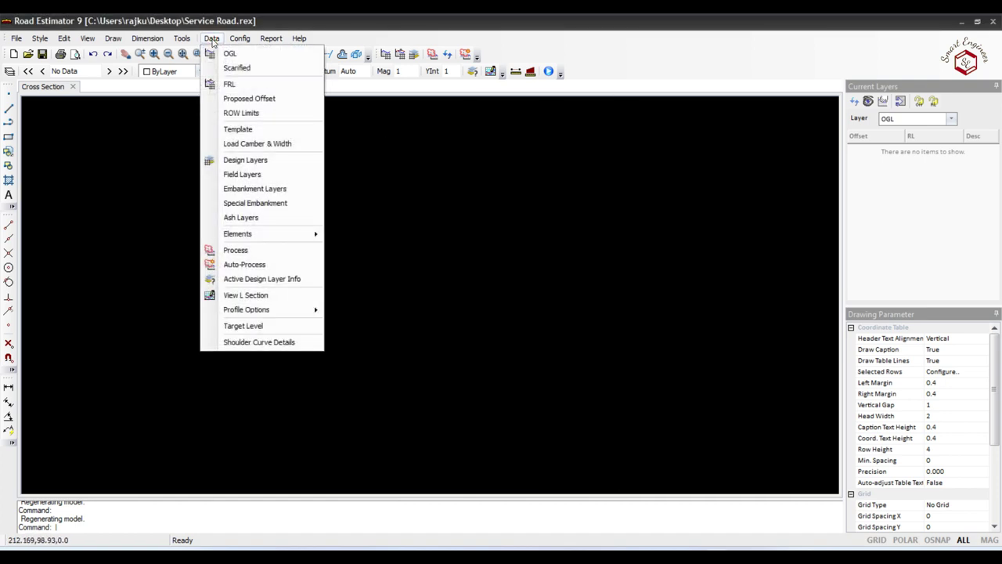
{"action": "left_click", "coordinate": [256, 157]}
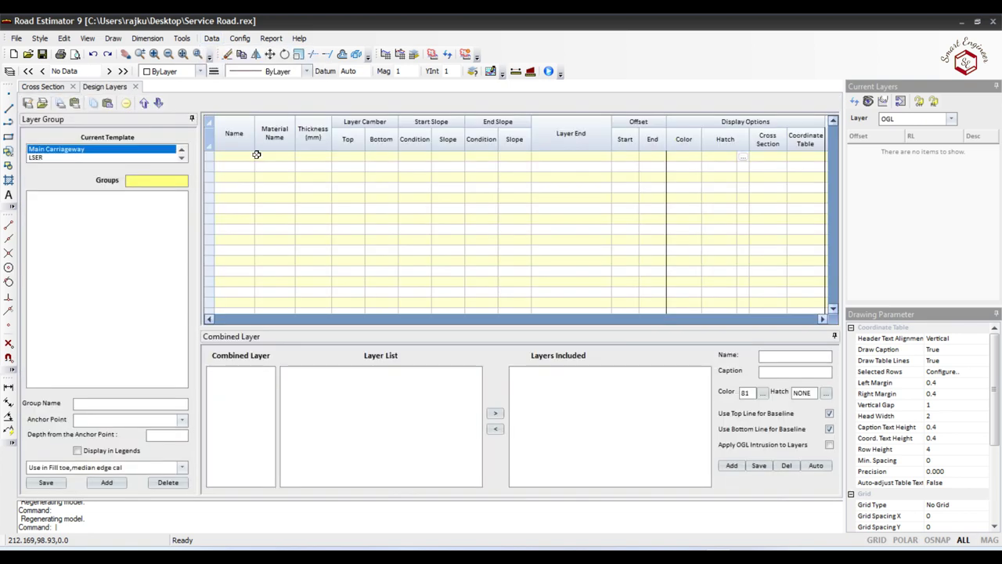
{"action": "left_click", "coordinate": [155, 159]}
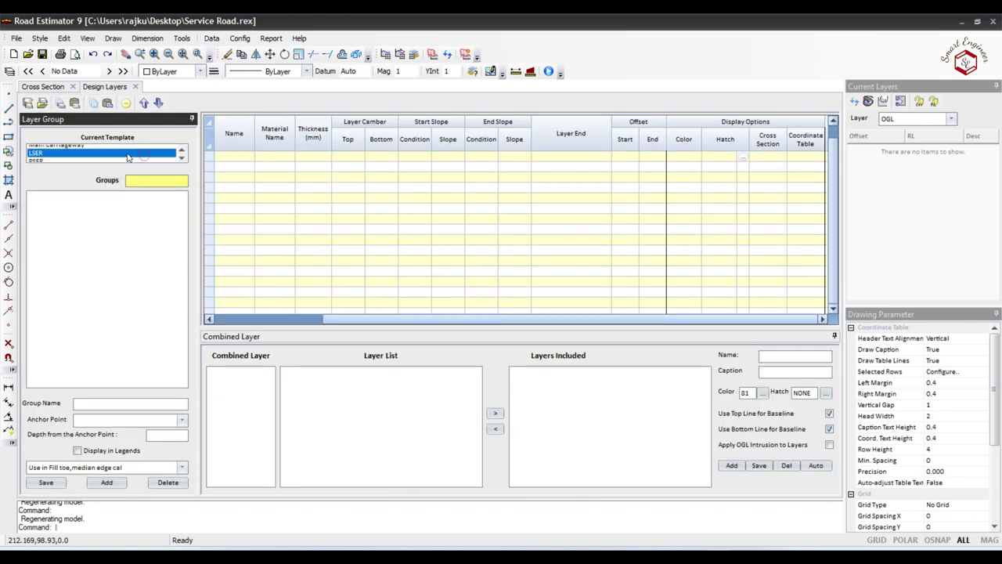
{"action": "left_click", "coordinate": [55, 152]}
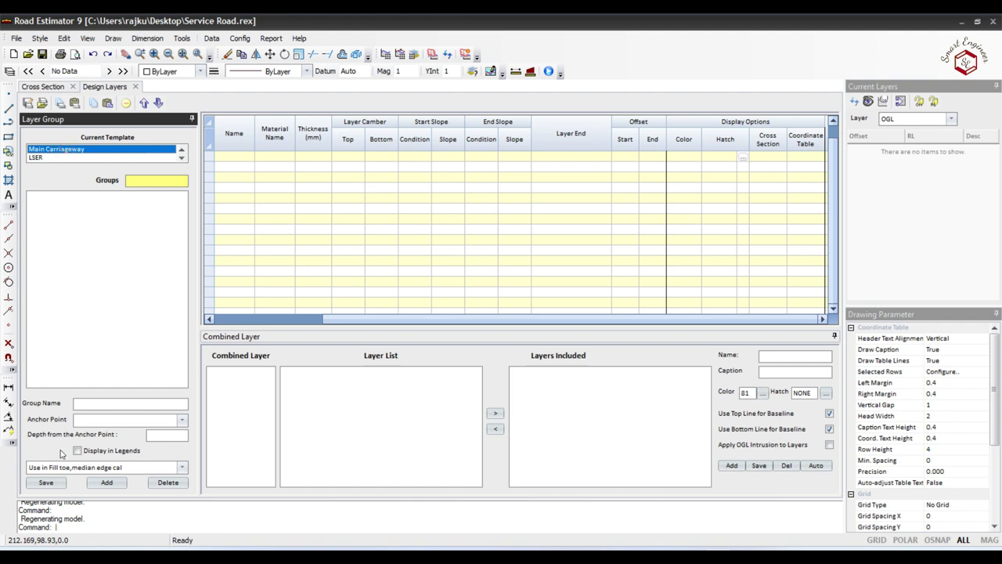
Add layer group LHS anchored at Central Median Left edge, depth 0.0, shown in legends.
{"action": "left_click", "coordinate": [87, 402]}
{"action": "left_click", "coordinate": [106, 482]}
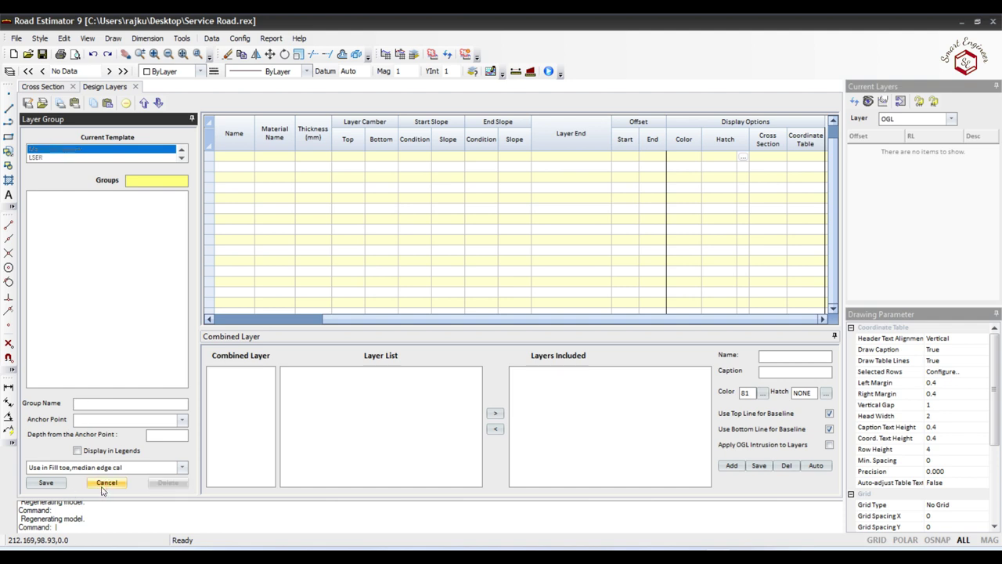
{"action": "type", "text": "LHS"}
{"action": "left_click", "coordinate": [117, 419]}
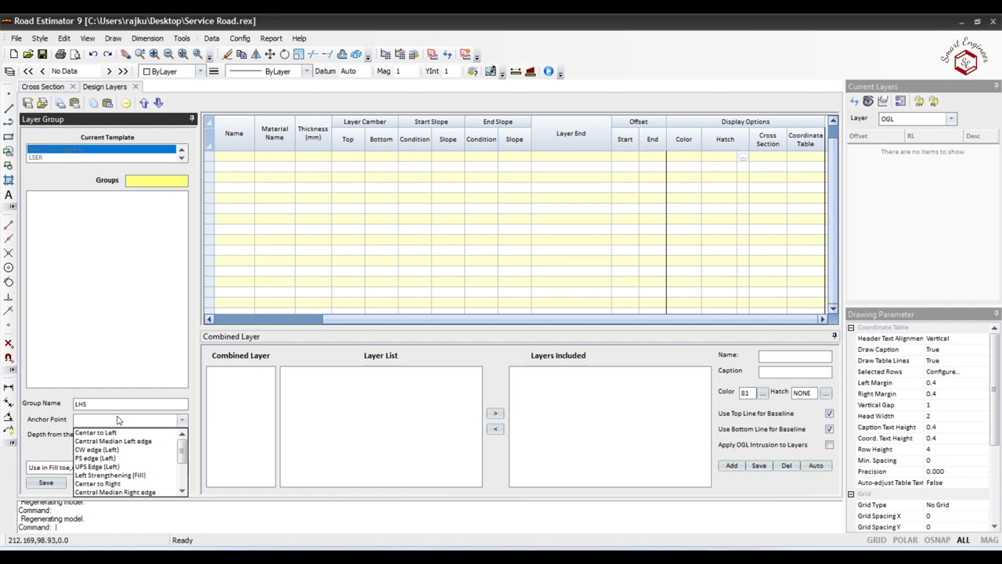
{"action": "left_click", "coordinate": [133, 441]}
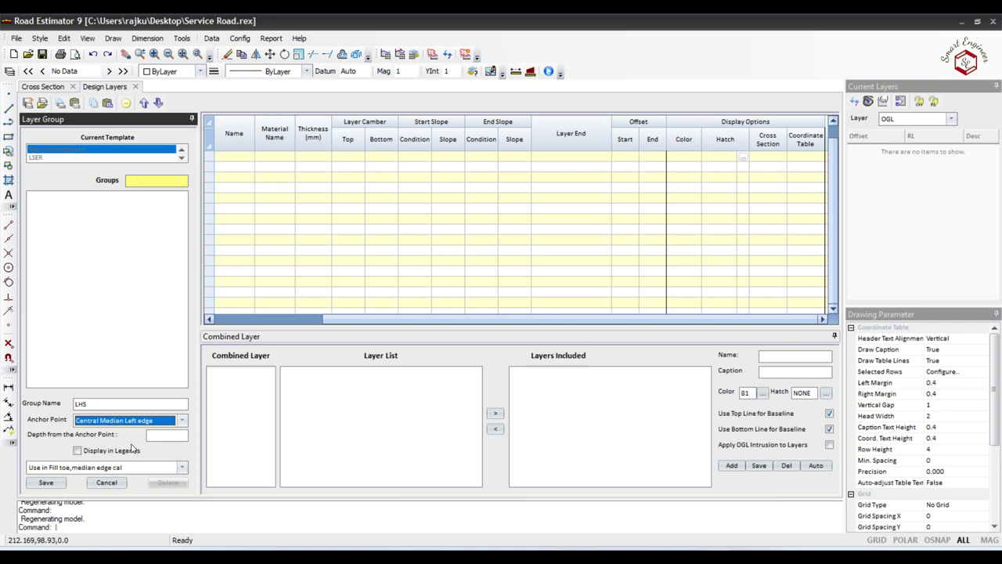
{"action": "left_click", "coordinate": [165, 434]}
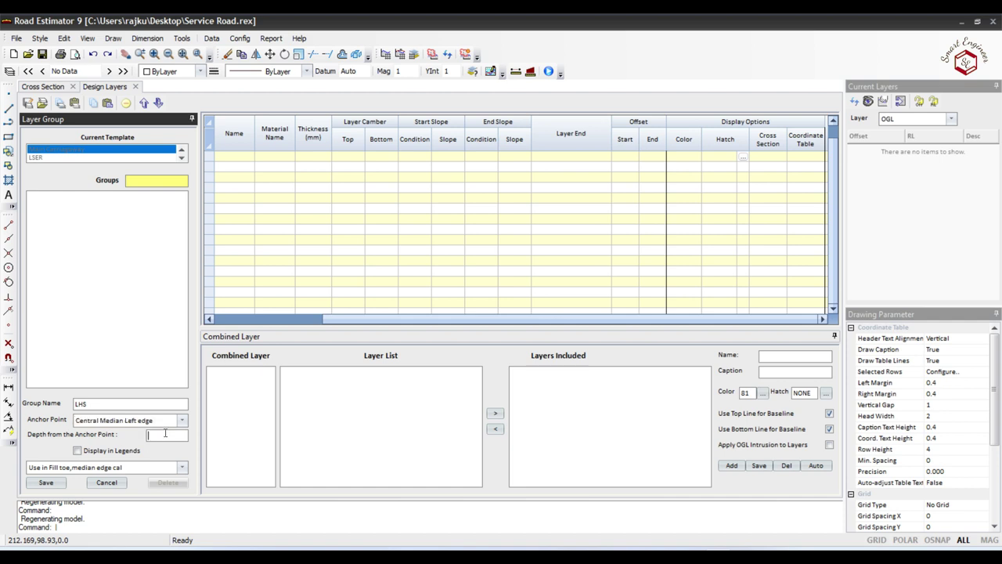
{"action": "type", "text": "0"}
{"action": "left_click", "coordinate": [112, 452]}
{"action": "left_click", "coordinate": [61, 484]}
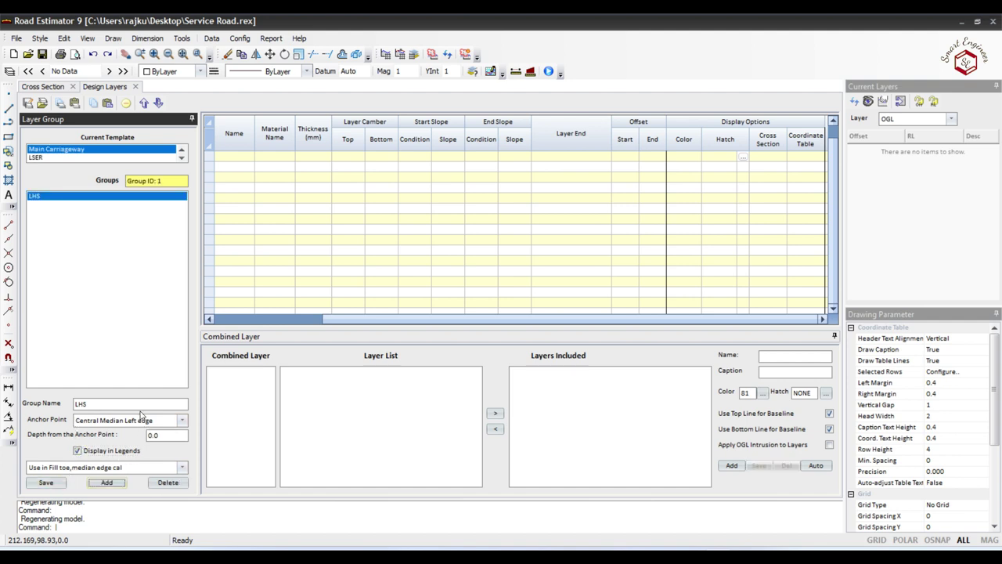
{"action": "left_click", "coordinate": [107, 482]}
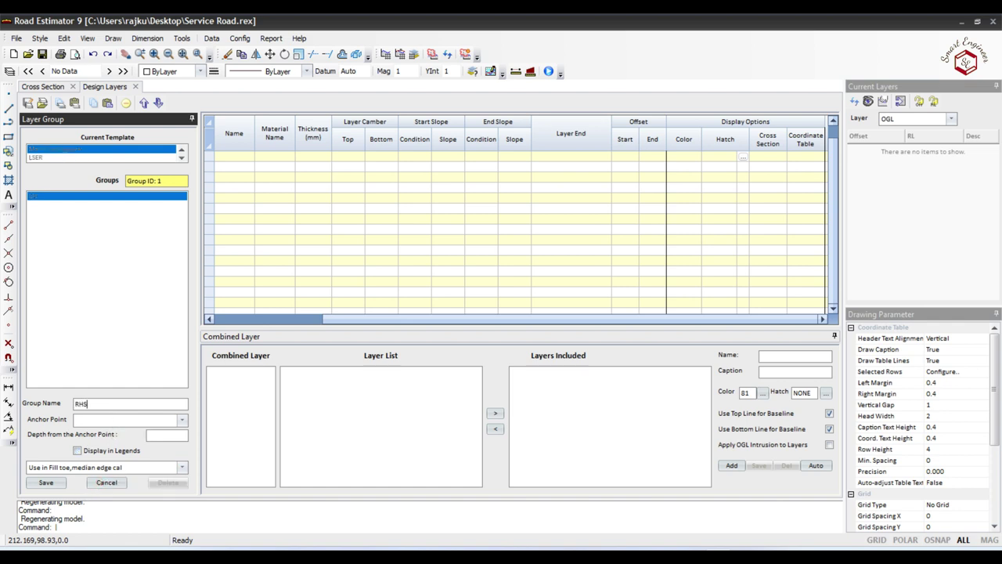
Save group RHS anchored at Central Median Right edge with depth 0.0, then review both groups.
{"action": "left_click", "coordinate": [94, 421]}
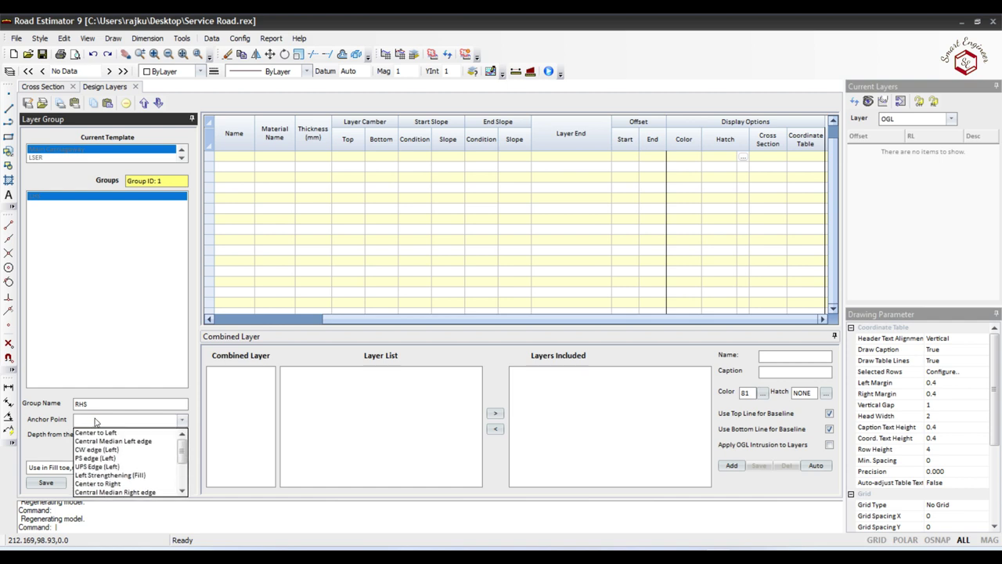
{"action": "left_click", "coordinate": [129, 492]}
{"action": "left_click", "coordinate": [148, 436]}
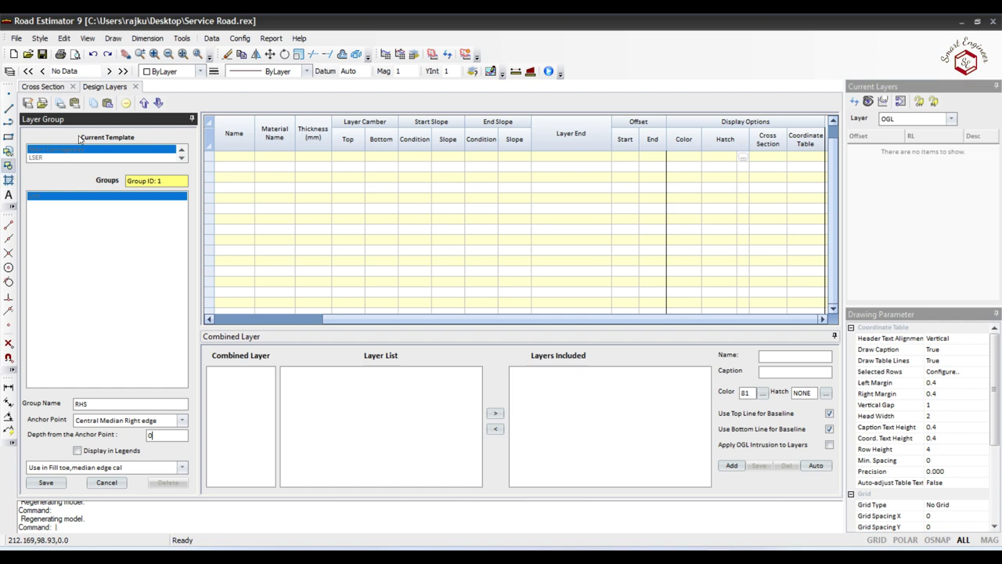
{"action": "left_click", "coordinate": [47, 483]}
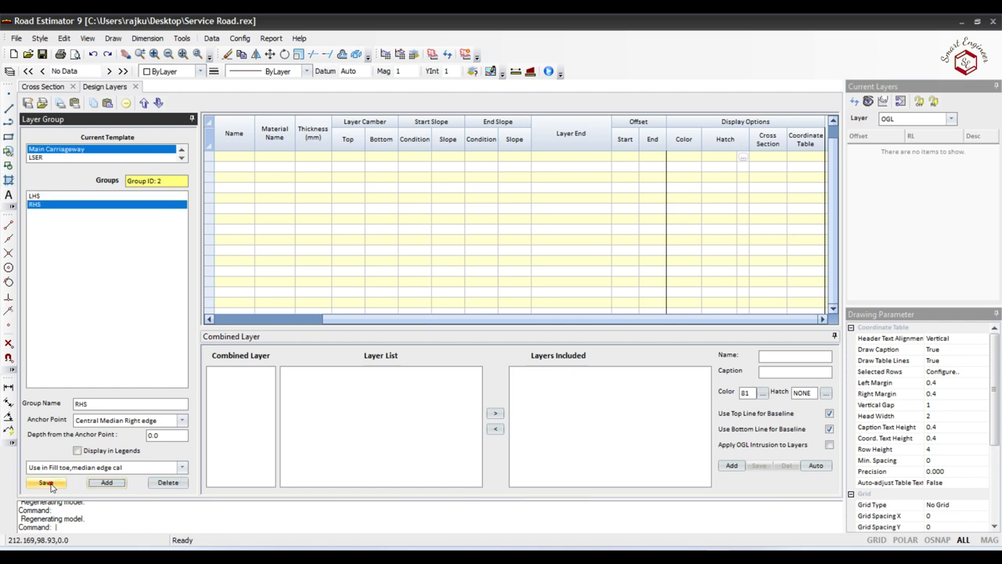
{"action": "left_click", "coordinate": [78, 197]}
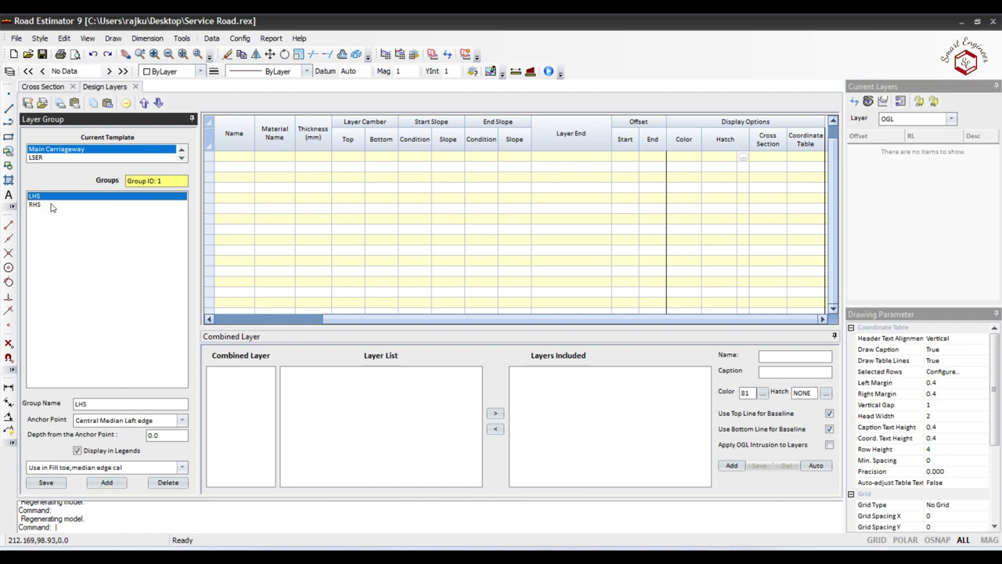
{"action": "left_click", "coordinate": [49, 205]}
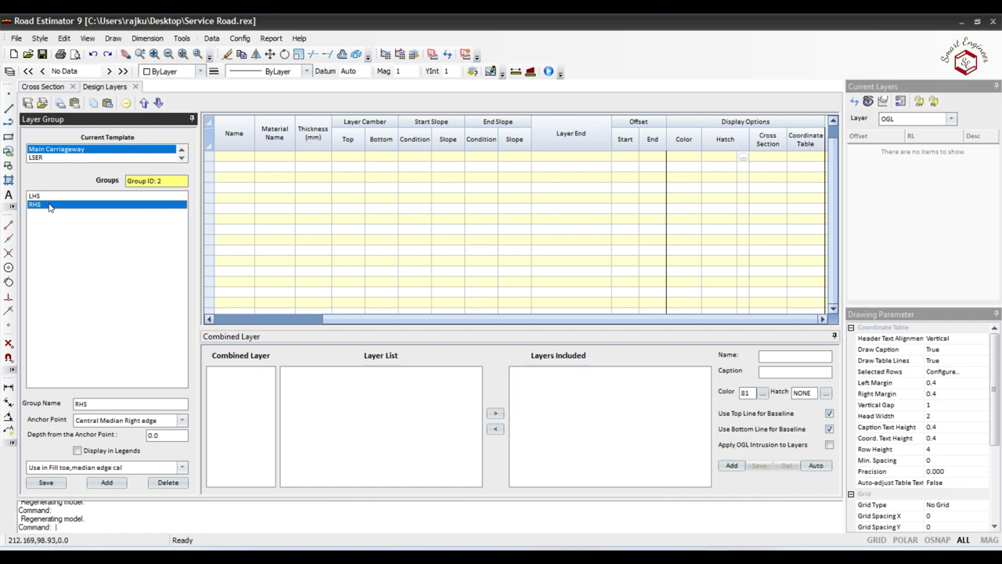
{"action": "left_click", "coordinate": [181, 158]}
Give template LSER a group LHS anchored Center to Left, depth 0, shown in legends.
{"action": "left_click", "coordinate": [43, 148]}
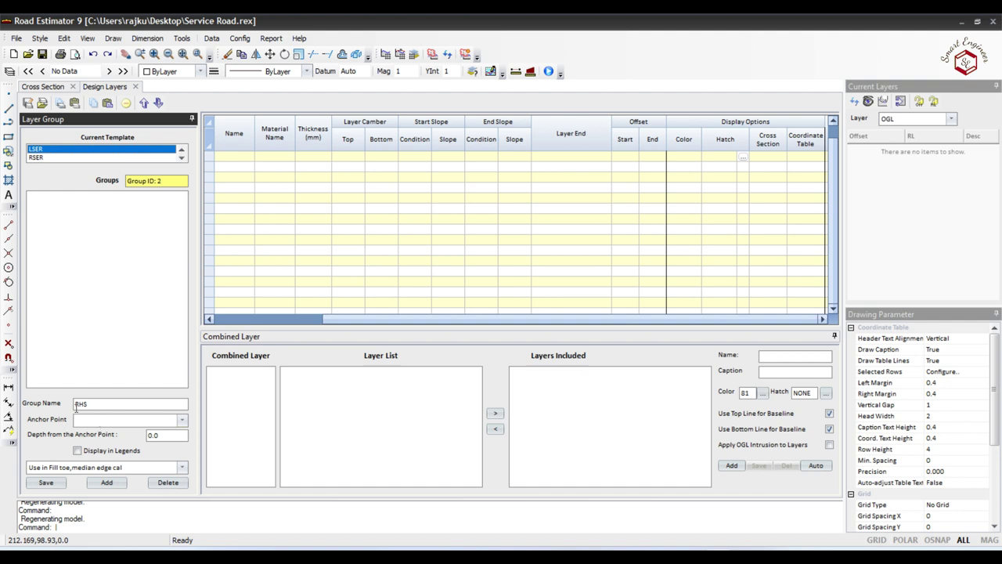
{"action": "left_click", "coordinate": [107, 483]}
{"action": "type", "text": "L"}
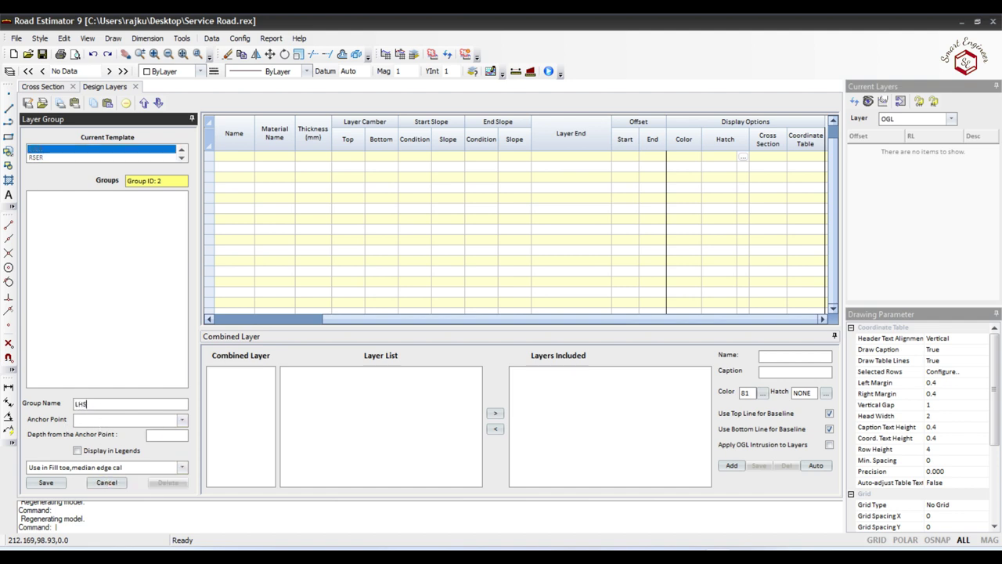
{"action": "left_click", "coordinate": [134, 420]}
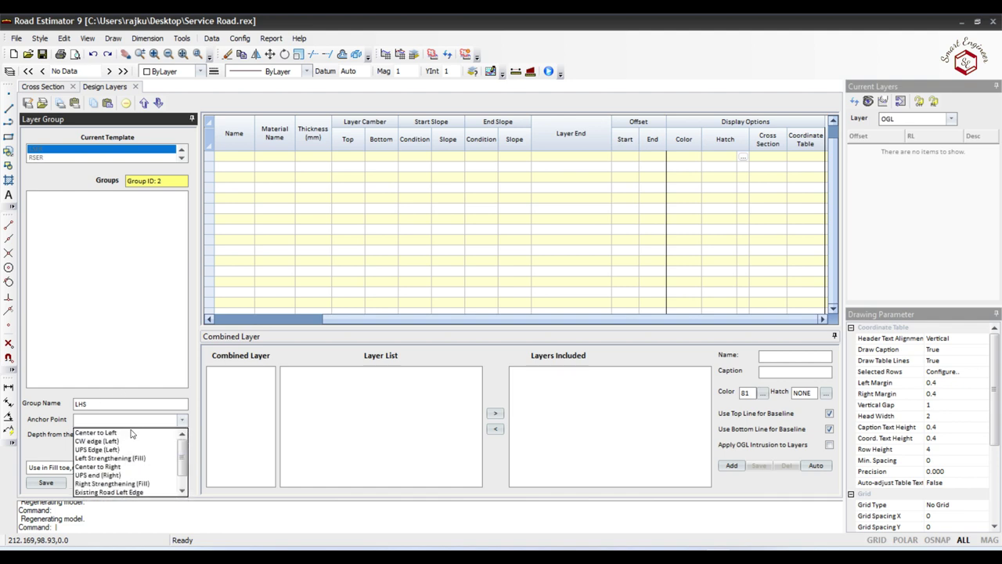
{"action": "left_click", "coordinate": [126, 432]}
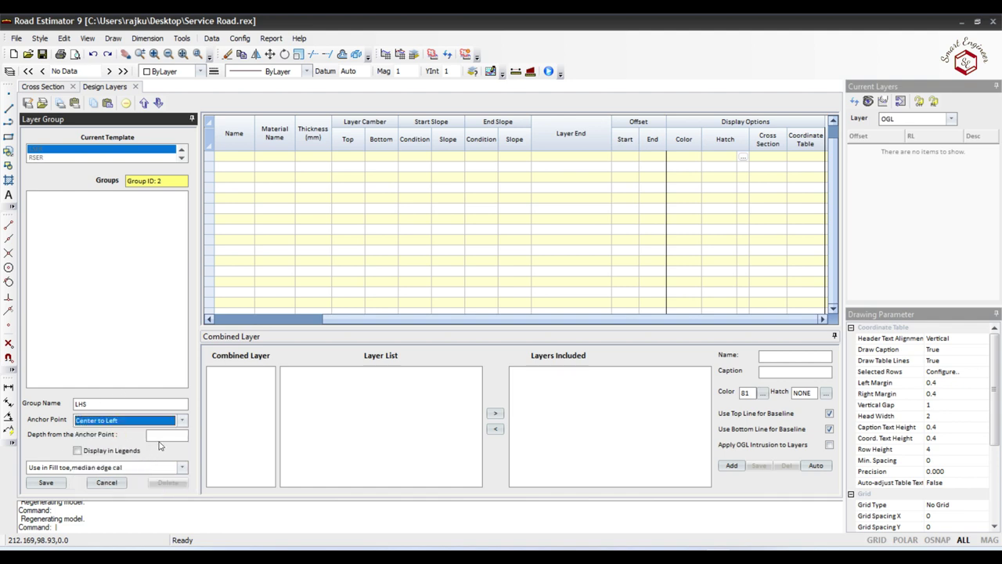
{"action": "left_click", "coordinate": [160, 435]}
{"action": "type", "text": "0"}
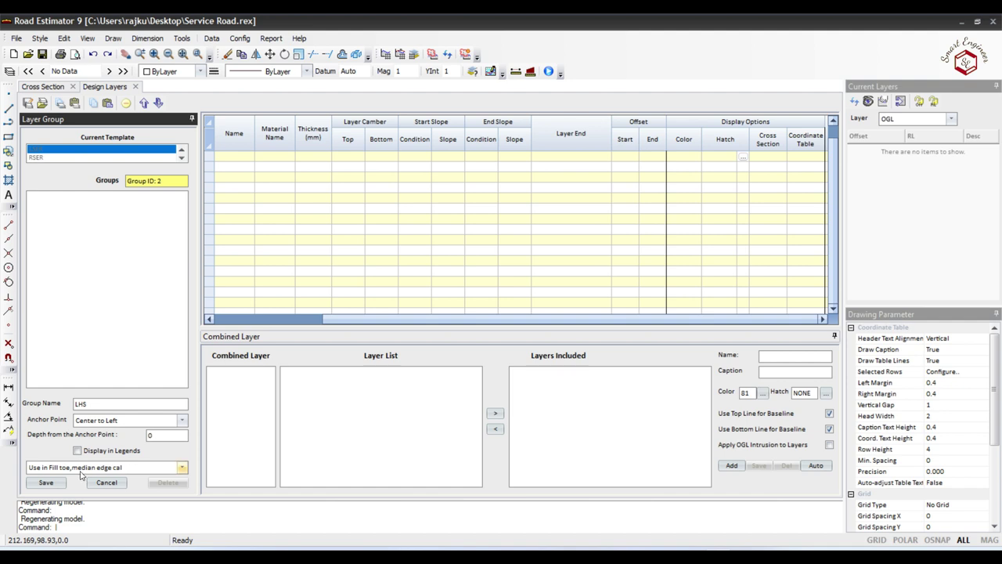
{"action": "left_click", "coordinate": [77, 450]}
{"action": "left_click", "coordinate": [46, 482]}
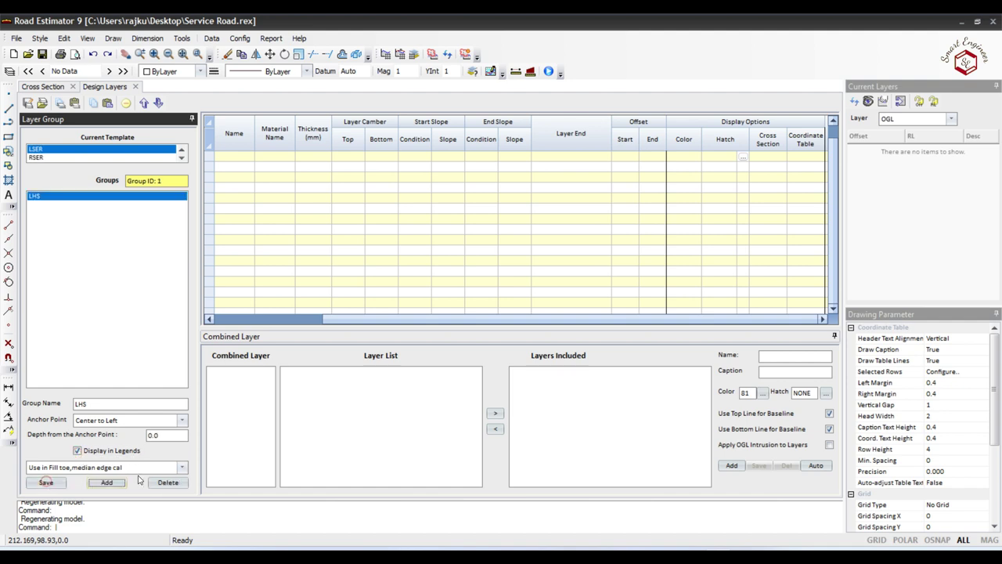
Give template RSER a group RHS anchored Center to Right, depth 0, shown in legends.
{"action": "left_click", "coordinate": [65, 158]}
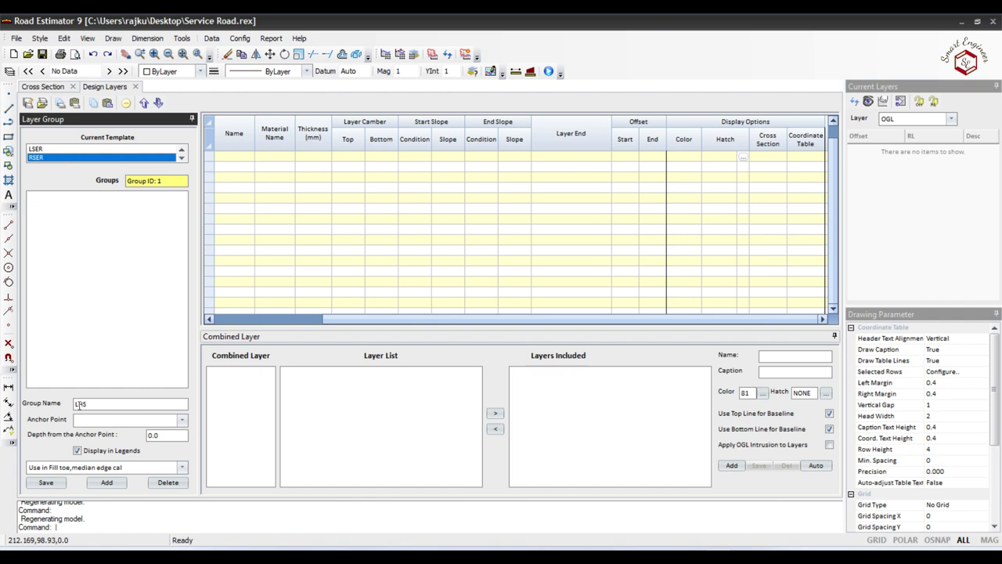
{"action": "left_click", "coordinate": [106, 483]}
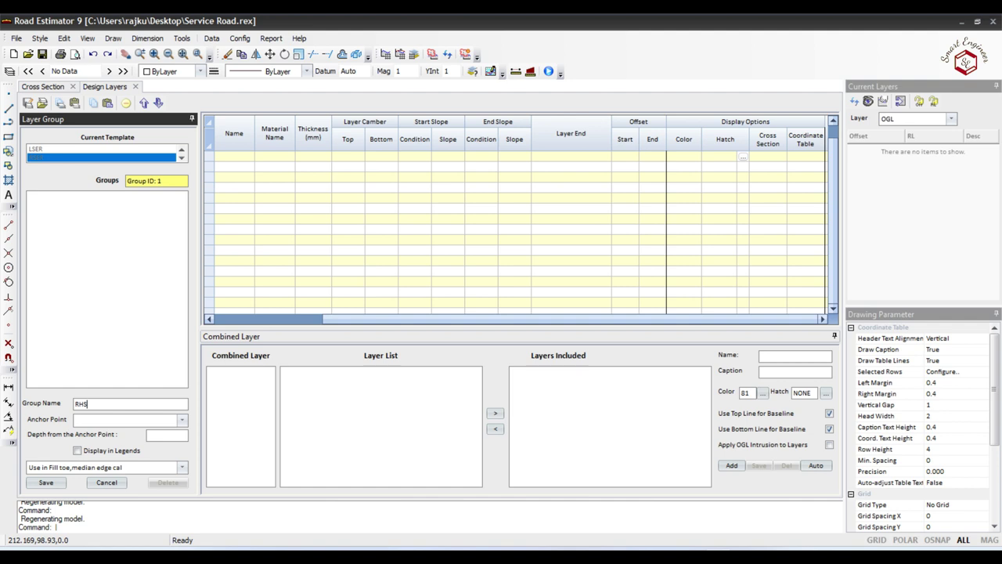
{"action": "left_click", "coordinate": [130, 419]}
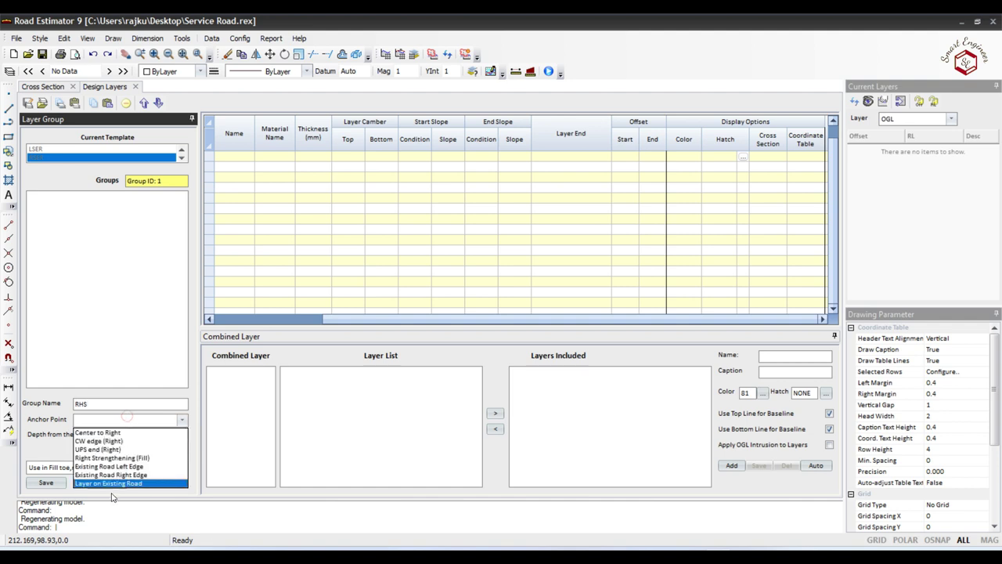
{"action": "left_click", "coordinate": [102, 432]}
{"action": "left_click", "coordinate": [160, 436]}
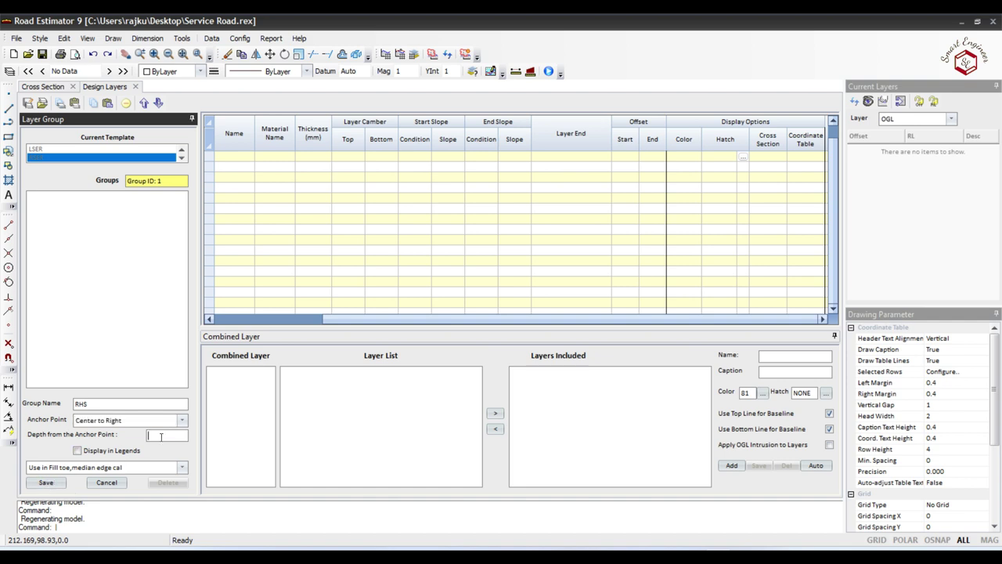
{"action": "type", "text": "0"}
{"action": "left_click", "coordinate": [110, 453]}
{"action": "left_click", "coordinate": [41, 484]}
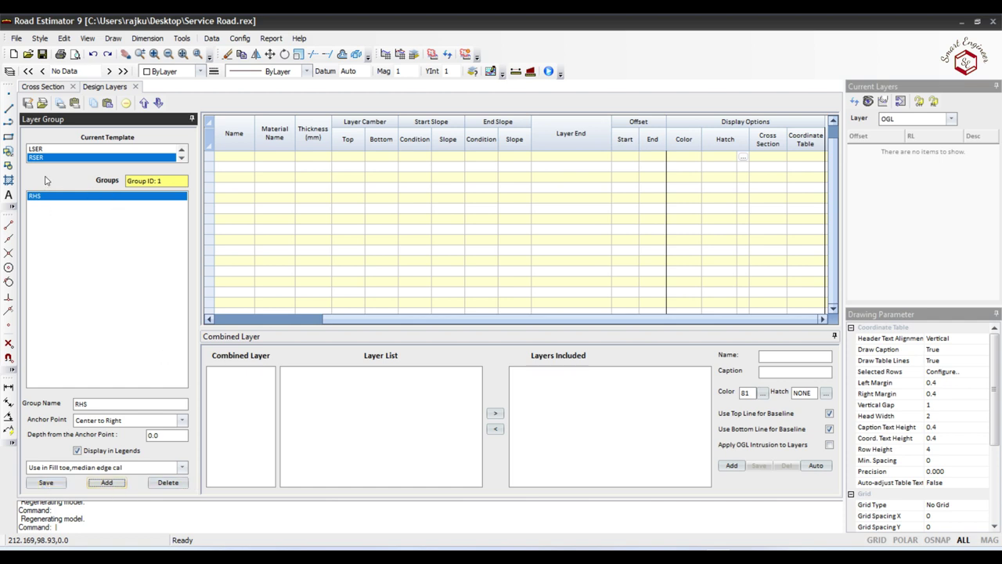
{"action": "scroll", "coordinate": [50, 161], "scroll_direction": "up", "scroll_amount": 1}
In Main Carriageway's LHS group, enter layer BC with material BC and thickness 50.
{"action": "left_click", "coordinate": [52, 149]}
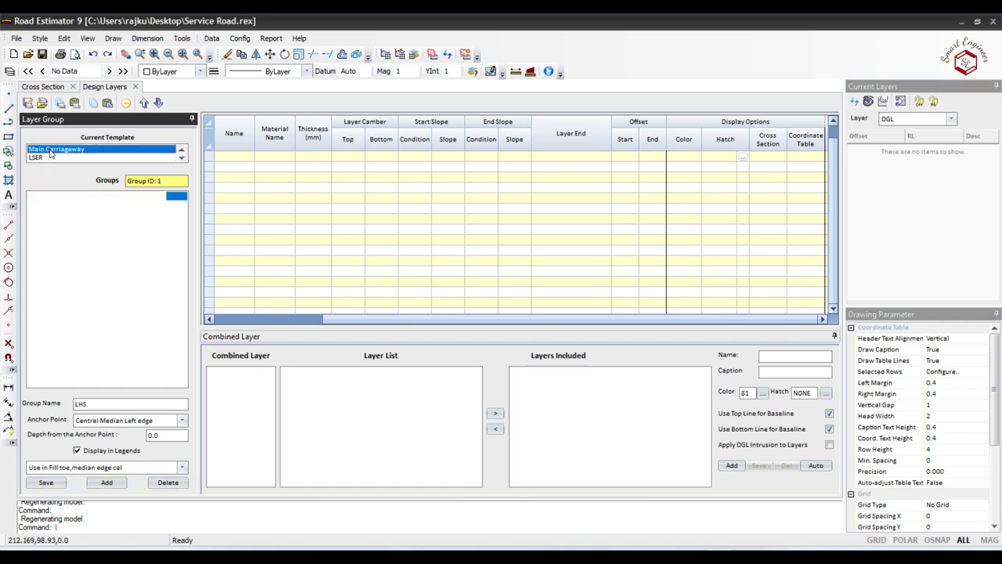
{"action": "left_click", "coordinate": [35, 205]}
{"action": "left_click", "coordinate": [35, 196]}
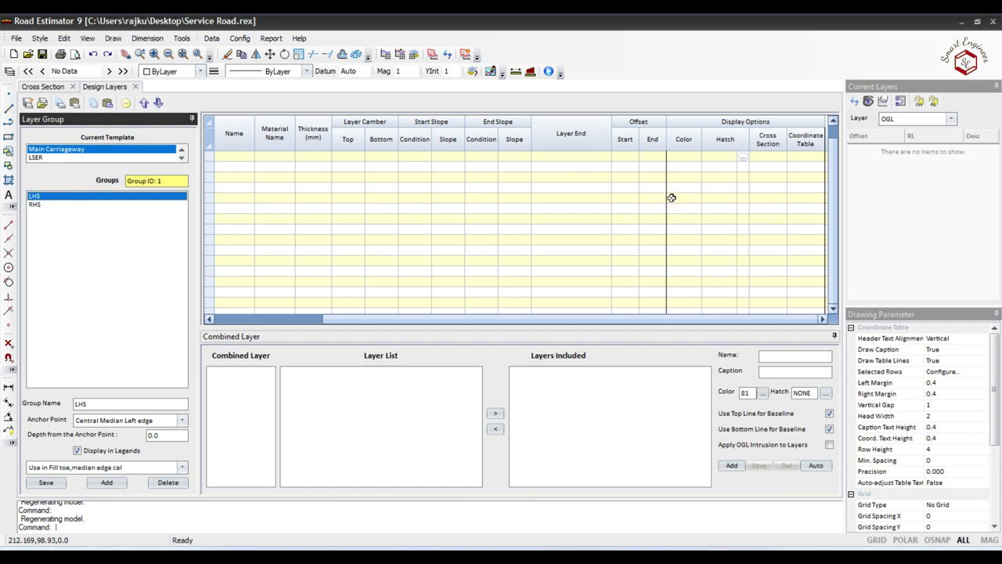
{"action": "left_click", "coordinate": [240, 158]}
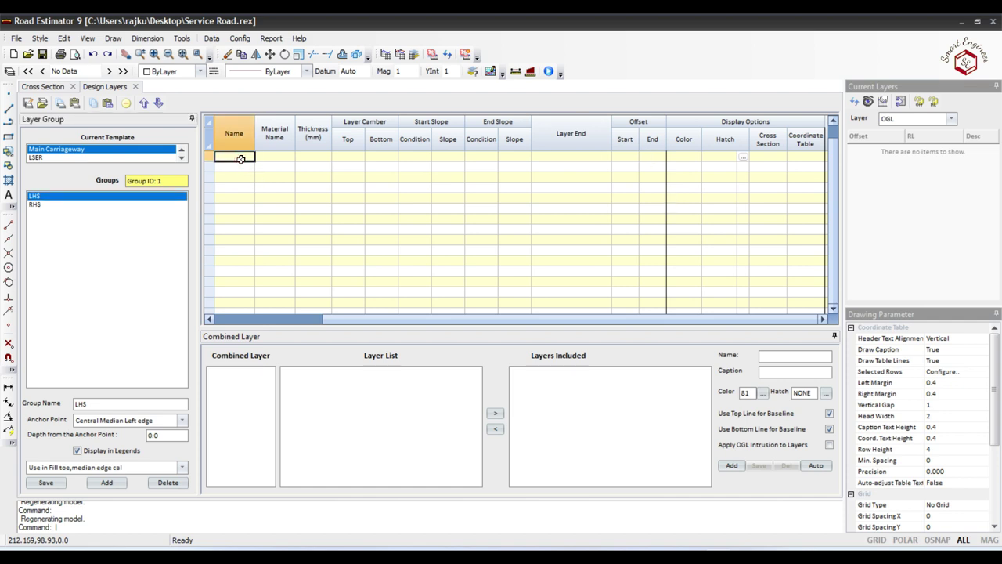
{"action": "type", "text": "BC"}
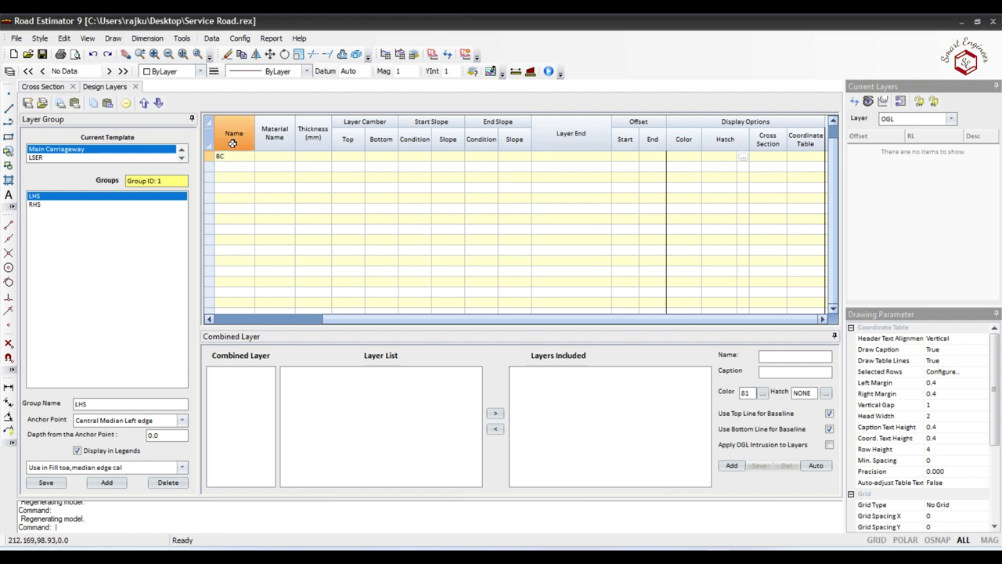
{"action": "left_click", "coordinate": [271, 154]}
{"action": "type", "text": "BC"}
{"action": "left_click", "coordinate": [314, 155]}
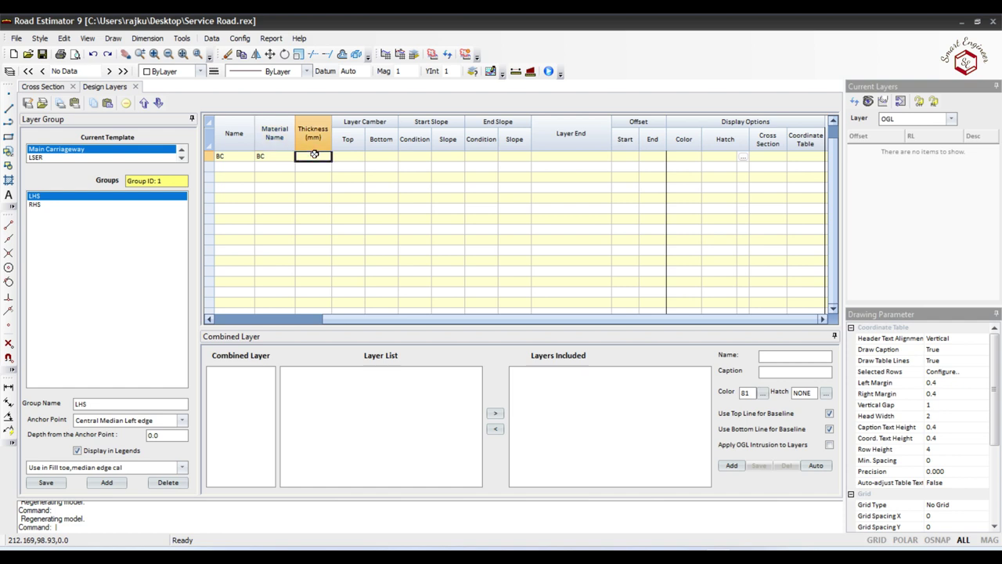
{"action": "type", "text": "50"}
Set the BC layer's top and bottom camber to FRL.
{"action": "left_click", "coordinate": [344, 157]}
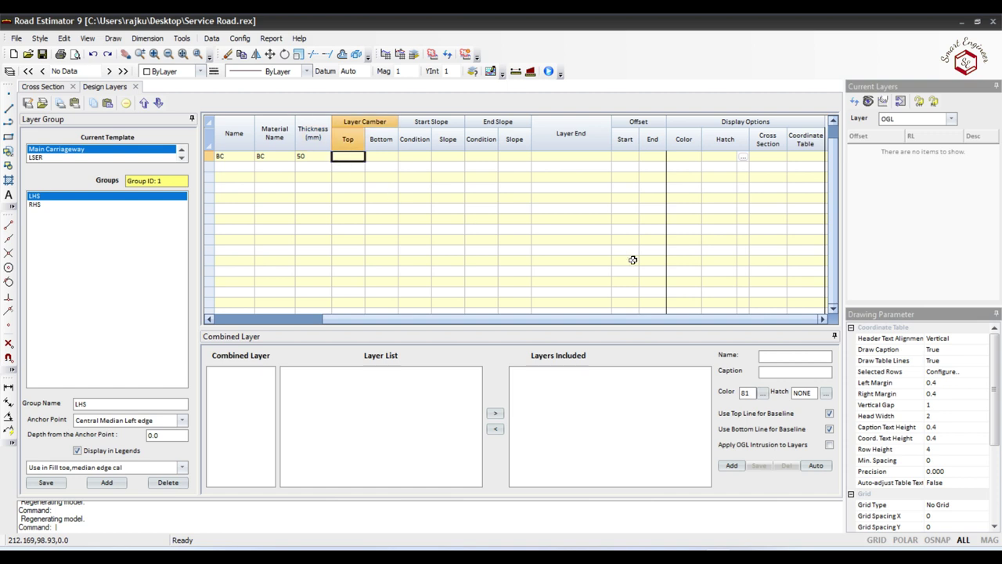
{"action": "type", "text": "FRK"}
{"action": "left_click", "coordinate": [380, 157]}
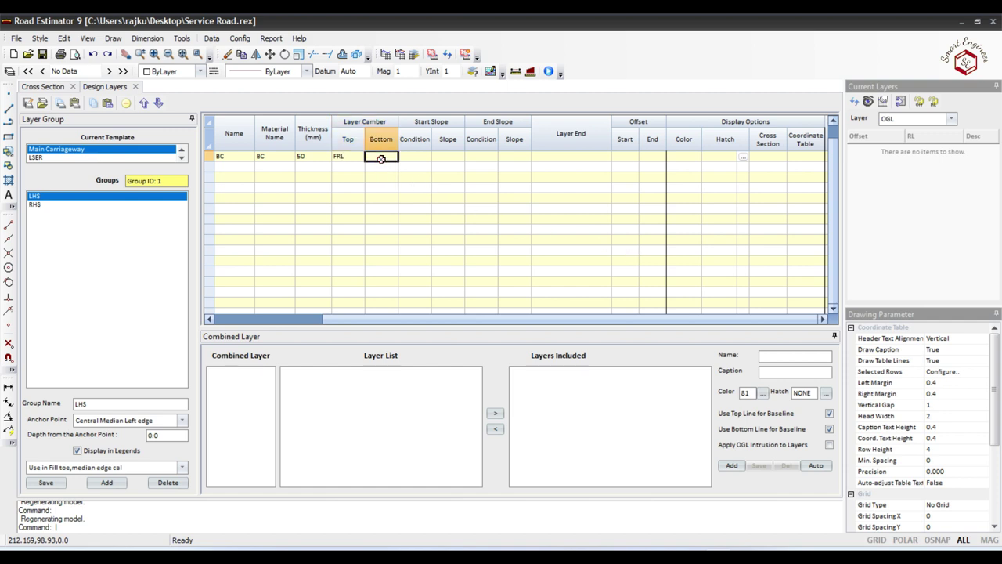
{"action": "type", "text": "F"}
{"action": "left_click", "coordinate": [415, 155]}
Set both the start and end slopes of BC to Vertical, 90.
{"action": "left_click", "coordinate": [426, 157]}
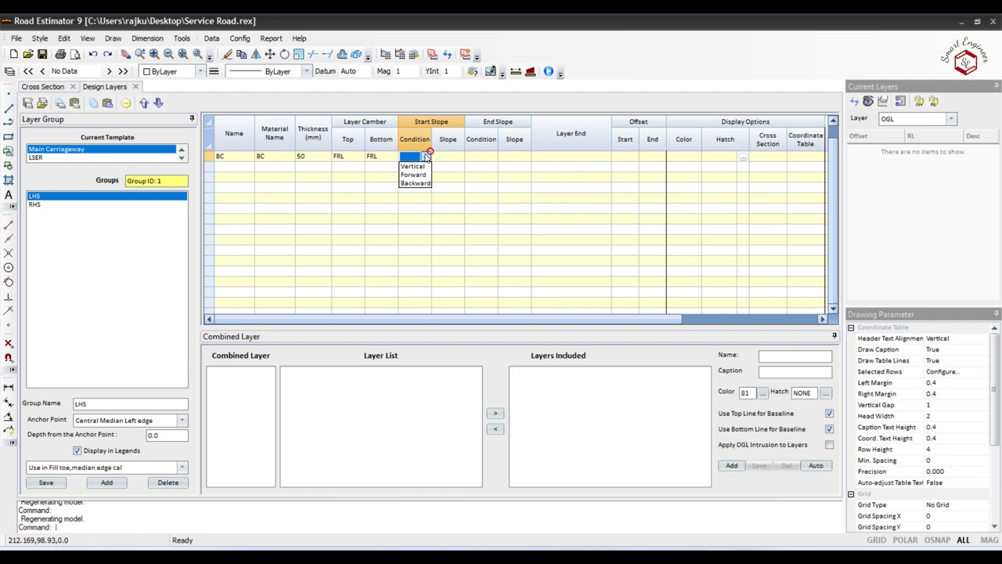
{"action": "left_click", "coordinate": [419, 165]}
{"action": "type", "text": "90"}
{"action": "left_click", "coordinate": [483, 159]}
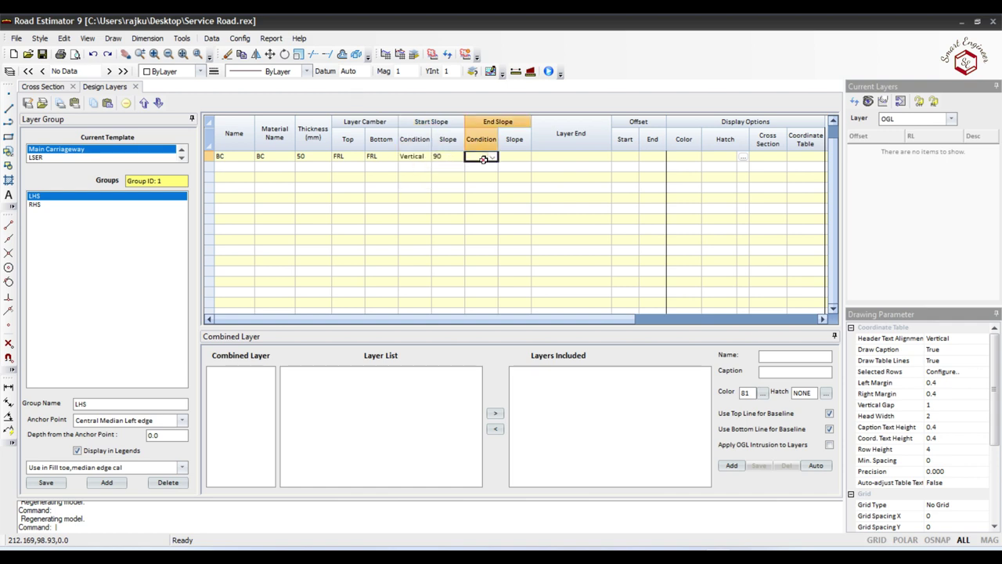
{"action": "left_click", "coordinate": [484, 159]}
{"action": "left_click", "coordinate": [481, 167]}
{"action": "left_click", "coordinate": [505, 158]}
{"action": "type", "text": "90"}
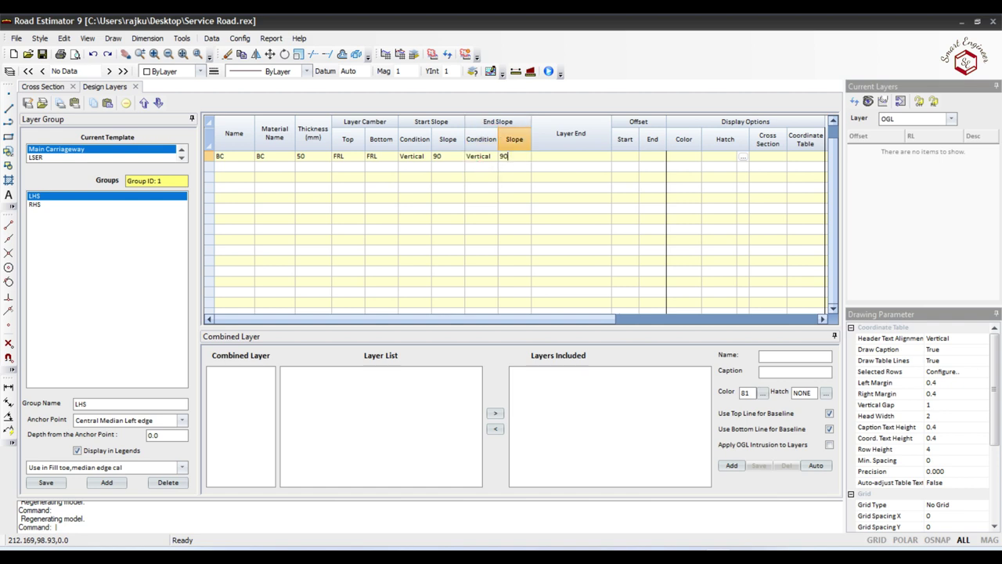
{"action": "left_click", "coordinate": [562, 172]}
{"action": "left_click", "coordinate": [572, 185]}
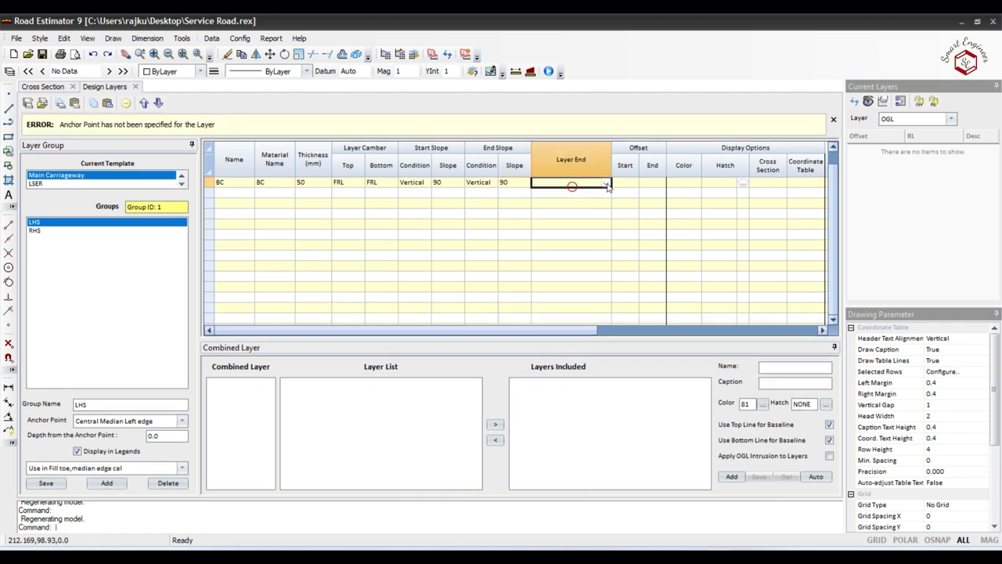
End the BC layer at PS edge (Left) with start and end offsets 0, coloured Red.
{"action": "left_click", "coordinate": [607, 185]}
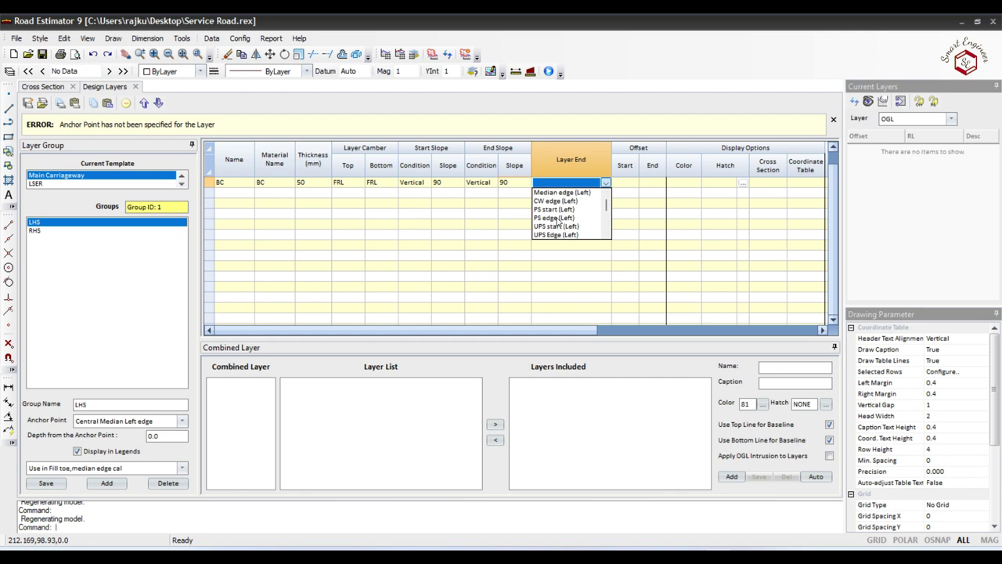
{"action": "left_click", "coordinate": [557, 218]}
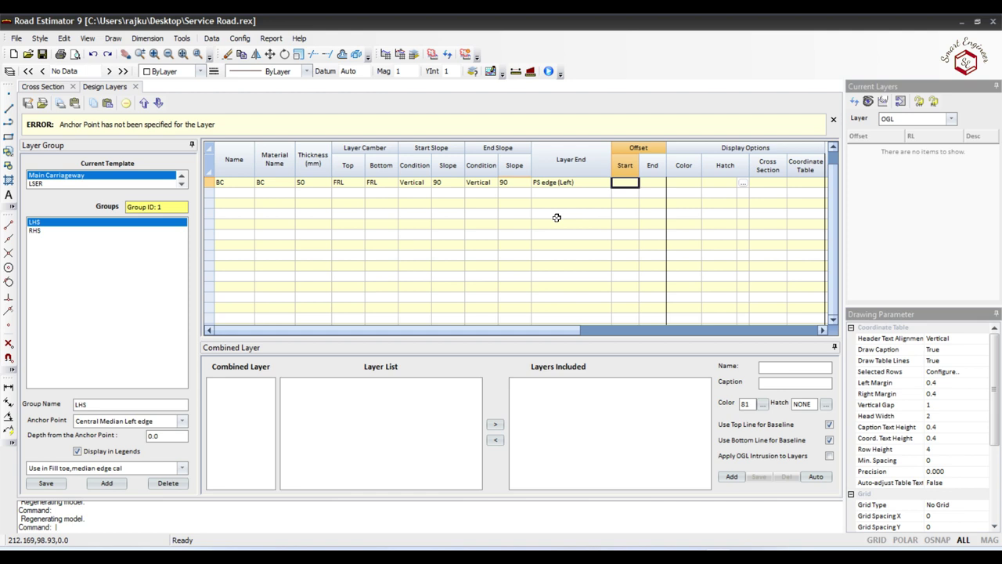
{"action": "type", "text": "0"}
{"action": "left_click", "coordinate": [657, 183]}
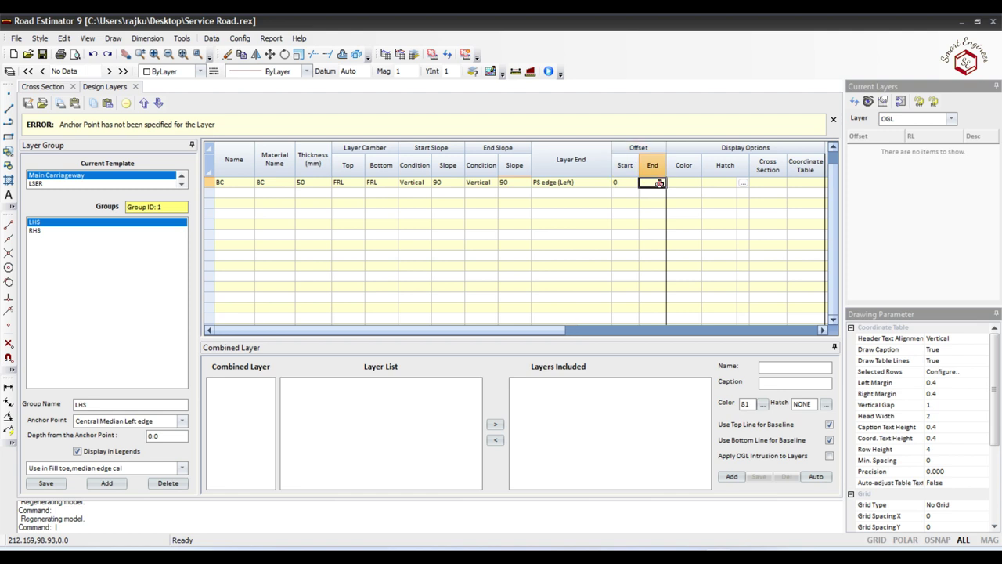
{"action": "type", "text": "0"}
{"action": "left_click", "coordinate": [678, 182]}
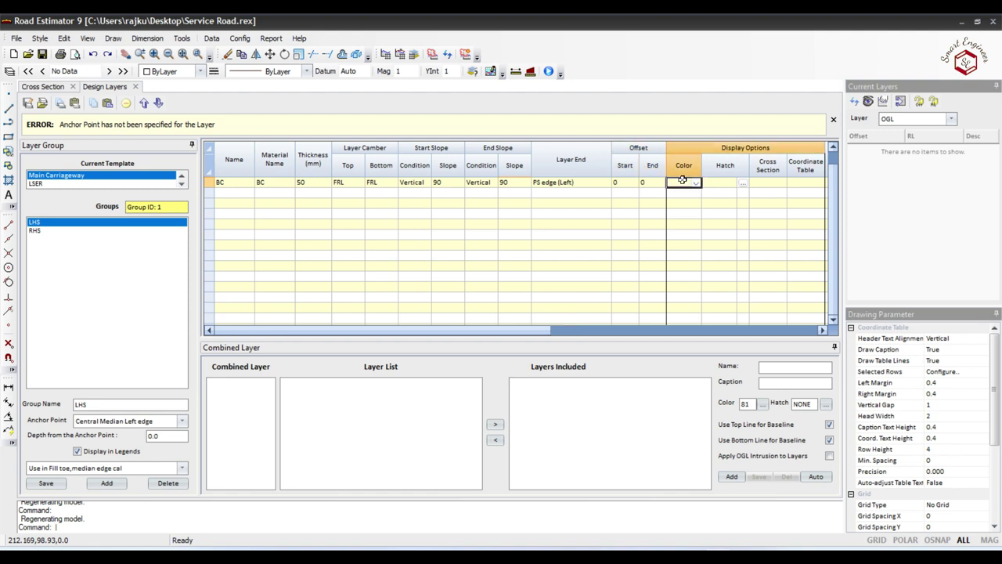
{"action": "left_click", "coordinate": [696, 182]}
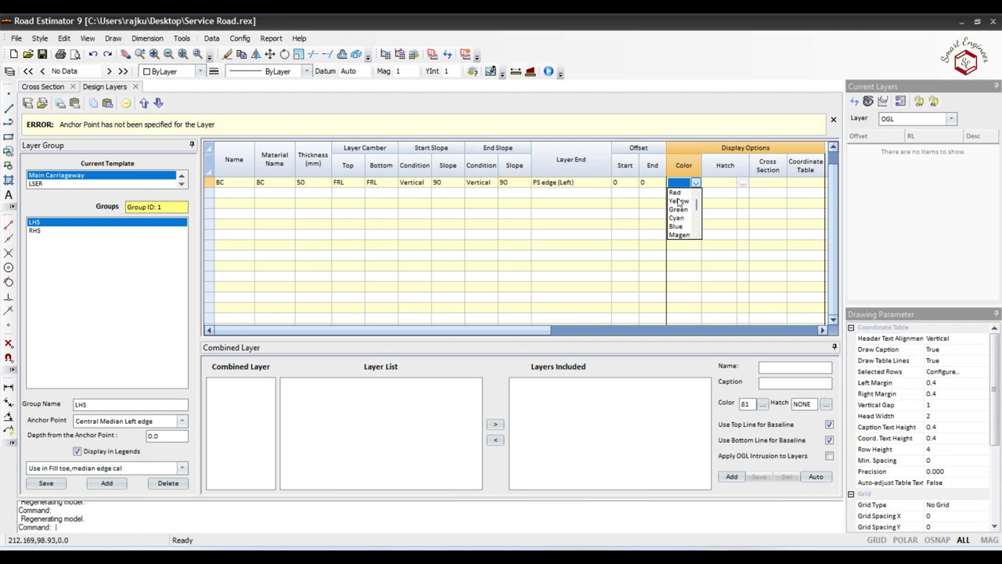
{"action": "left_click", "coordinate": [675, 192]}
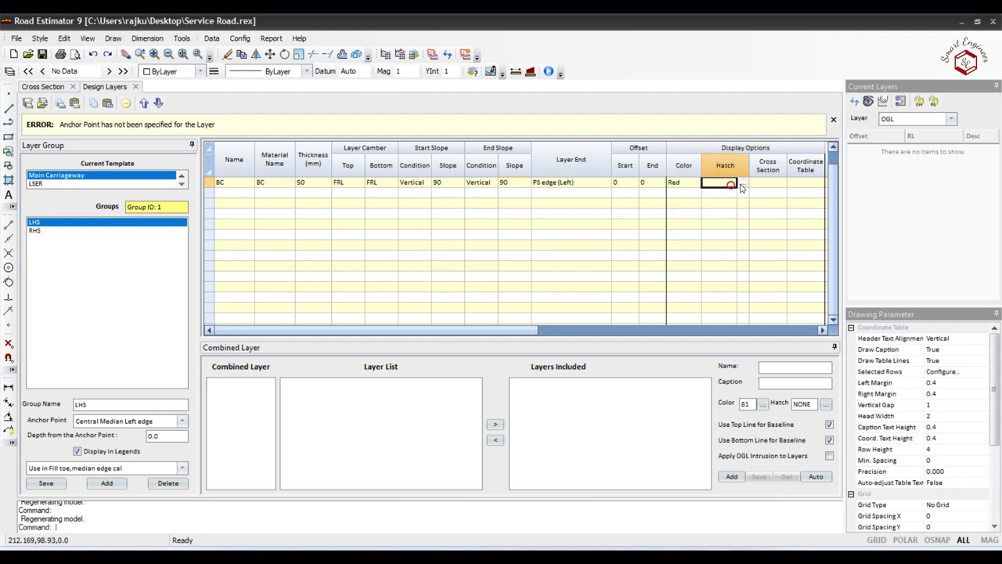
{"action": "left_click", "coordinate": [742, 183]}
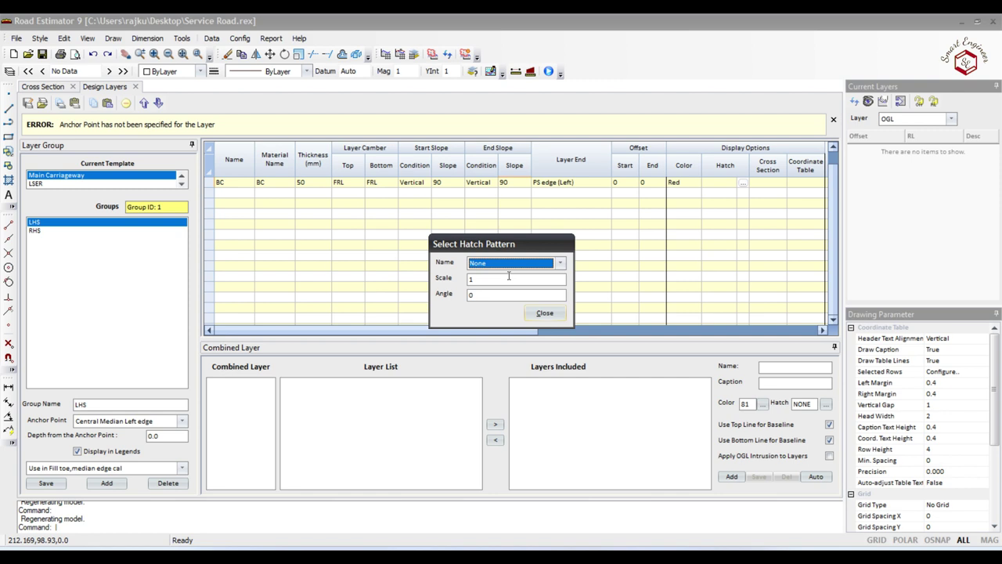
Apply the AR-CONC hatch pattern to BC at scale .005 and angle 0.
{"action": "left_click", "coordinate": [560, 263]}
{"action": "scroll", "coordinate": [501, 297], "scroll_direction": "down", "scroll_amount": 5}
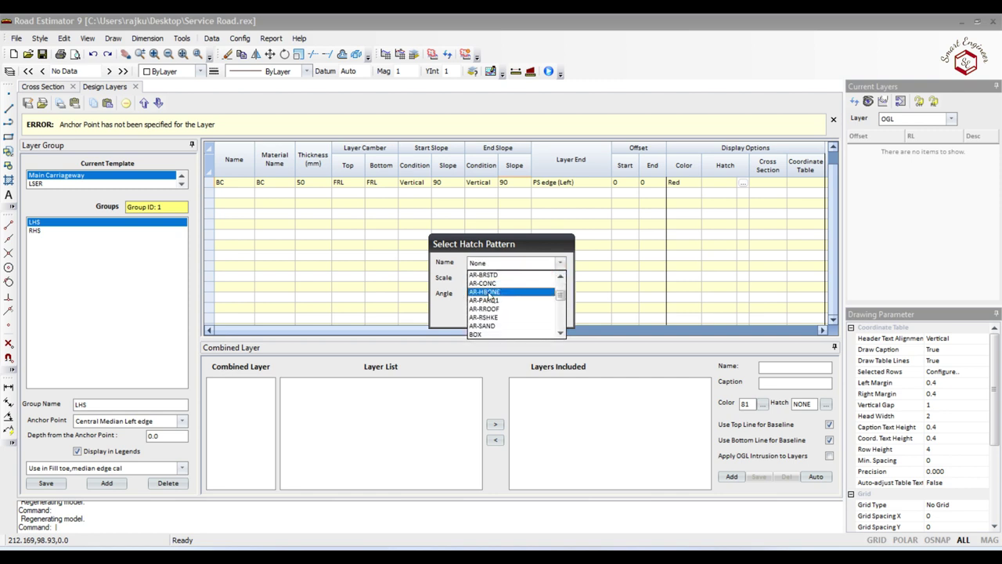
{"action": "scroll", "coordinate": [505, 321], "scroll_direction": "up", "scroll_amount": 2}
{"action": "scroll", "coordinate": [506, 329], "scroll_direction": "up", "scroll_amount": 1}
{"action": "scroll", "coordinate": [508, 328], "scroll_direction": "up", "scroll_amount": 2}
{"action": "scroll", "coordinate": [508, 329], "scroll_direction": "up", "scroll_amount": 1}
{"action": "scroll", "coordinate": [509, 328], "scroll_direction": "down", "scroll_amount": 2}
{"action": "scroll", "coordinate": [508, 329], "scroll_direction": "down", "scroll_amount": 1}
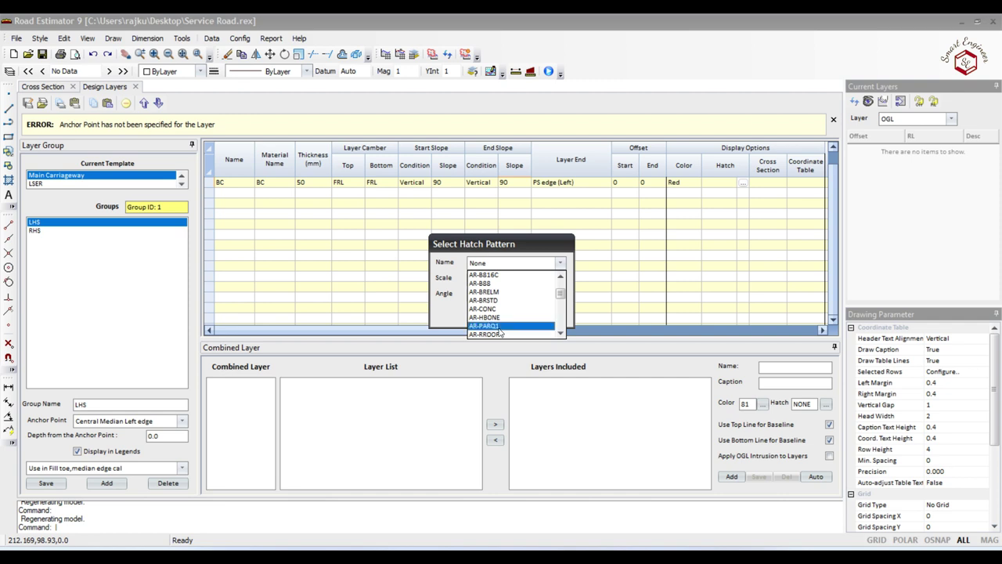
{"action": "left_click", "coordinate": [486, 310]}
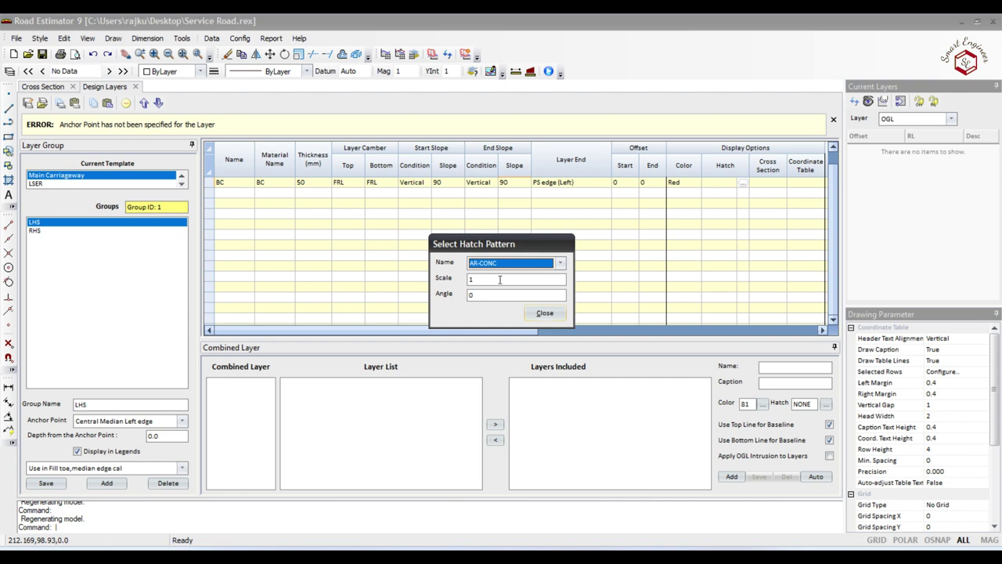
{"action": "double_click", "coordinate": [499, 280]}
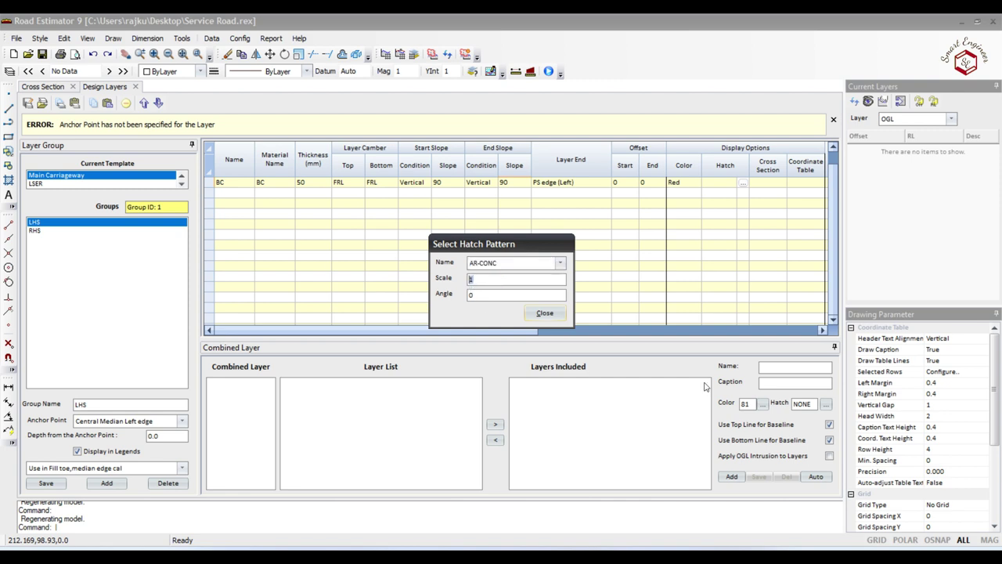
{"action": "type", "text": "005"}
{"action": "double_click", "coordinate": [489, 295]}
{"action": "left_click", "coordinate": [544, 313]}
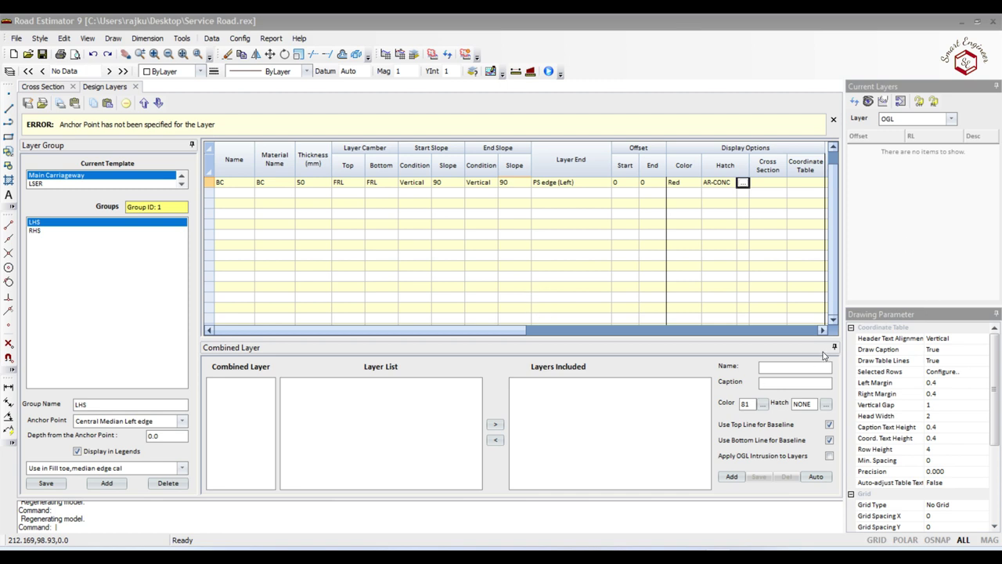
Show the BC layer in both the cross section and the coordinate table.
{"action": "left_click", "coordinate": [822, 329]}
{"action": "left_click", "coordinate": [822, 330]}
{"action": "left_click", "coordinate": [822, 329]}
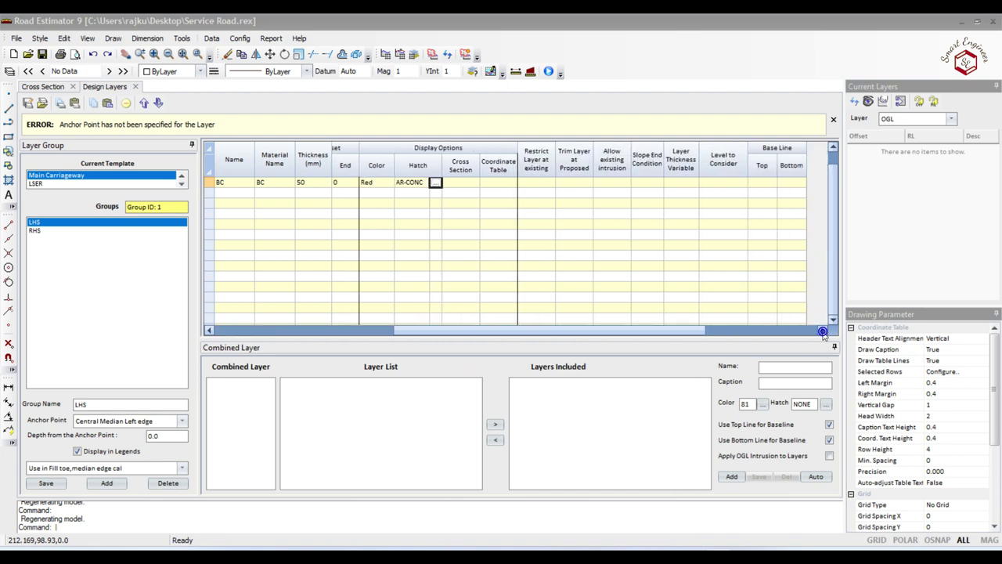
{"action": "left_click", "coordinate": [462, 182]}
{"action": "left_click", "coordinate": [473, 182]}
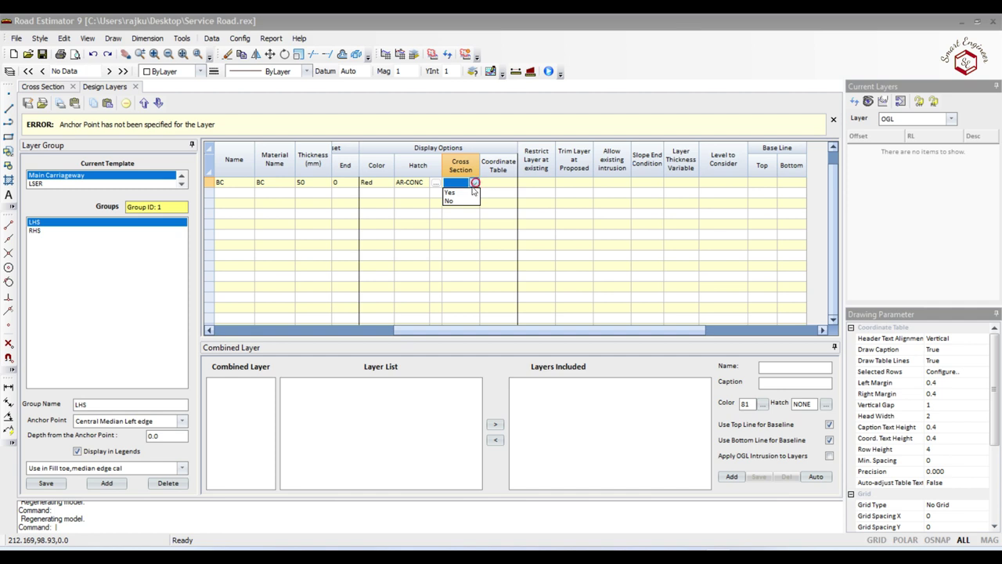
{"action": "left_click", "coordinate": [464, 192]}
{"action": "left_click", "coordinate": [513, 183]}
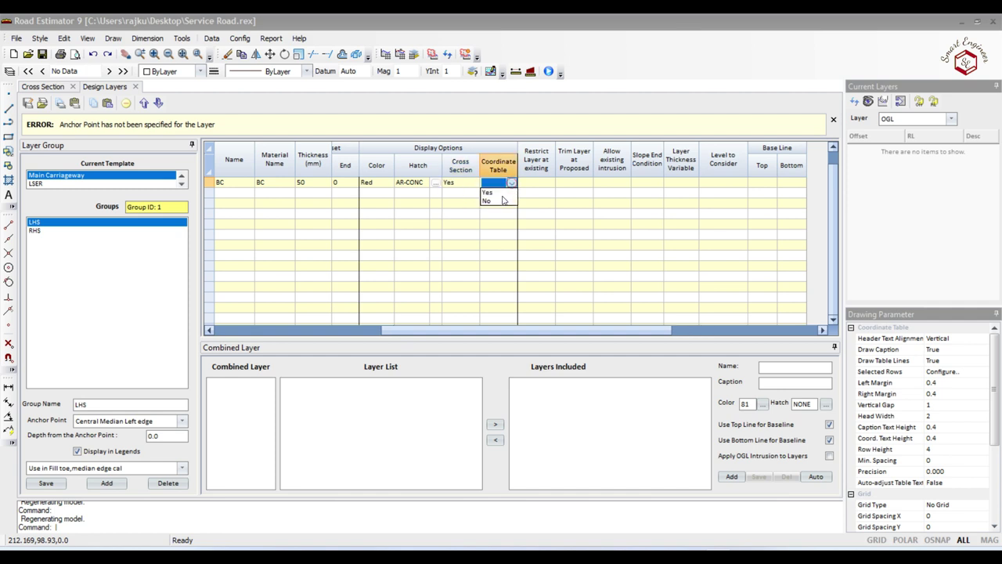
{"action": "left_click", "coordinate": [498, 192]}
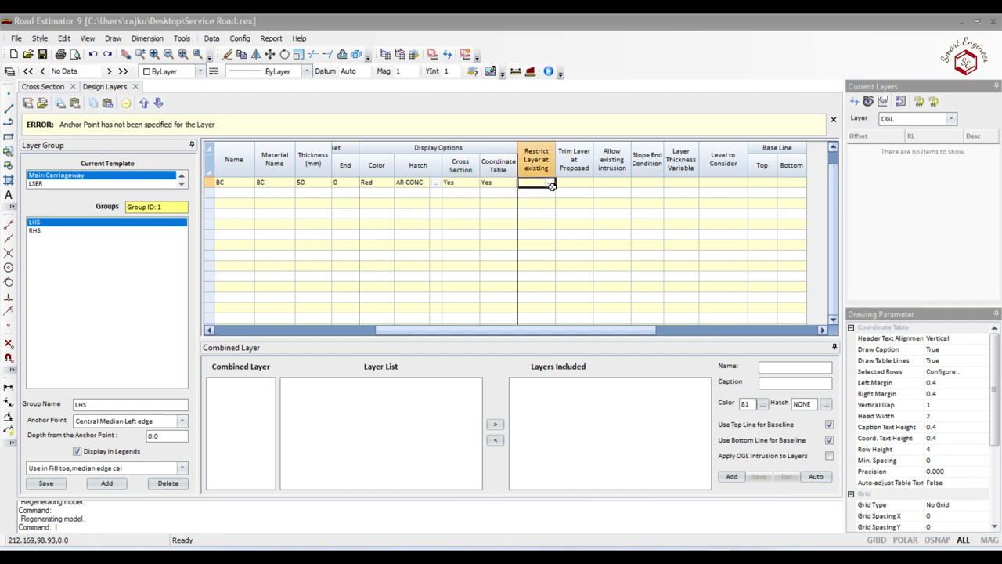
{"action": "left_click", "coordinate": [551, 185]}
{"action": "left_click", "coordinate": [486, 184]}
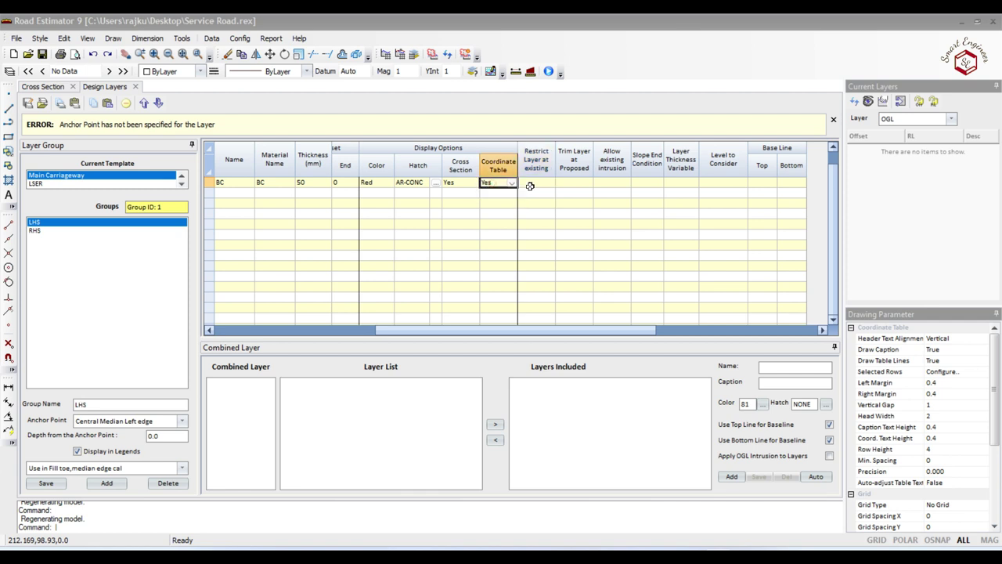
{"action": "left_click", "coordinate": [513, 184]}
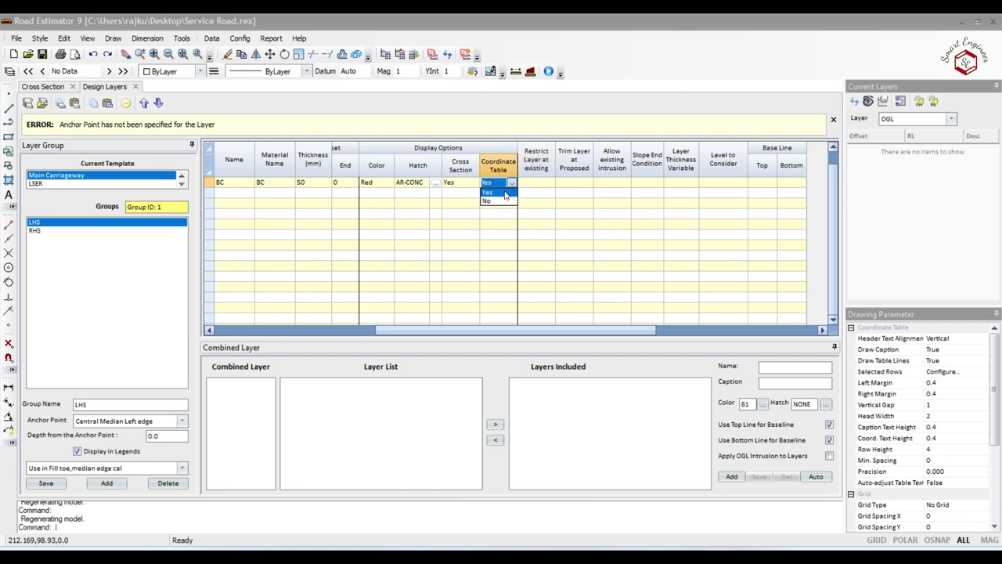
{"action": "left_click", "coordinate": [503, 192]}
Set BC's Restrict at Existing to No and trim it at the proposed level.
{"action": "left_click", "coordinate": [549, 183]}
{"action": "left_click", "coordinate": [546, 185]}
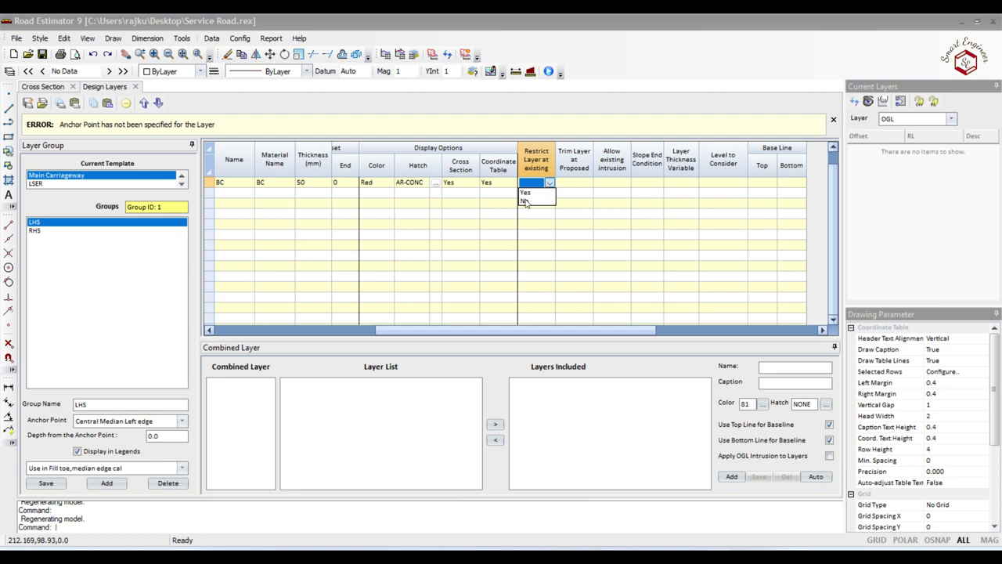
{"action": "left_click", "coordinate": [526, 201]}
{"action": "left_click", "coordinate": [587, 184]}
{"action": "left_click", "coordinate": [576, 197]}
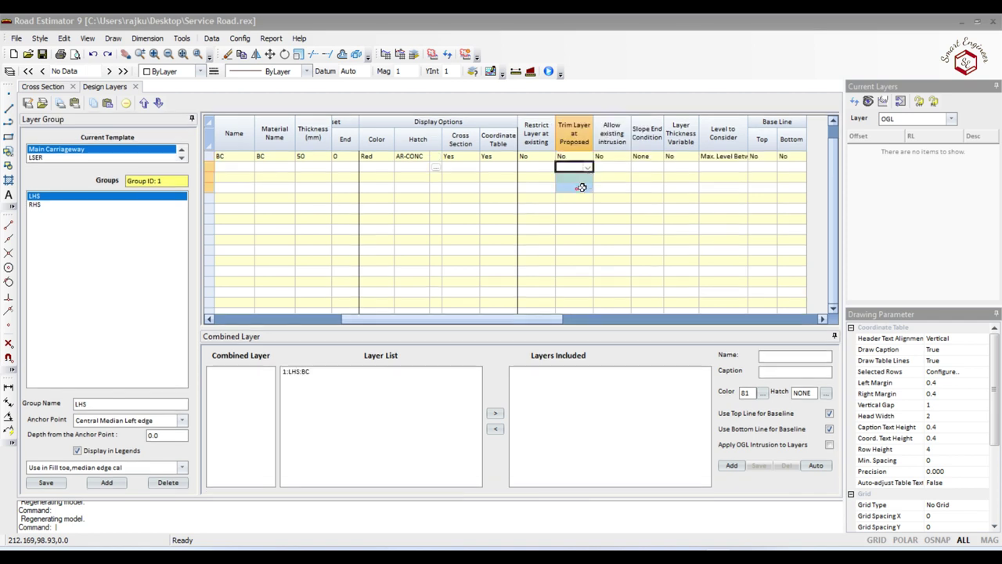
{"action": "left_click", "coordinate": [585, 157]}
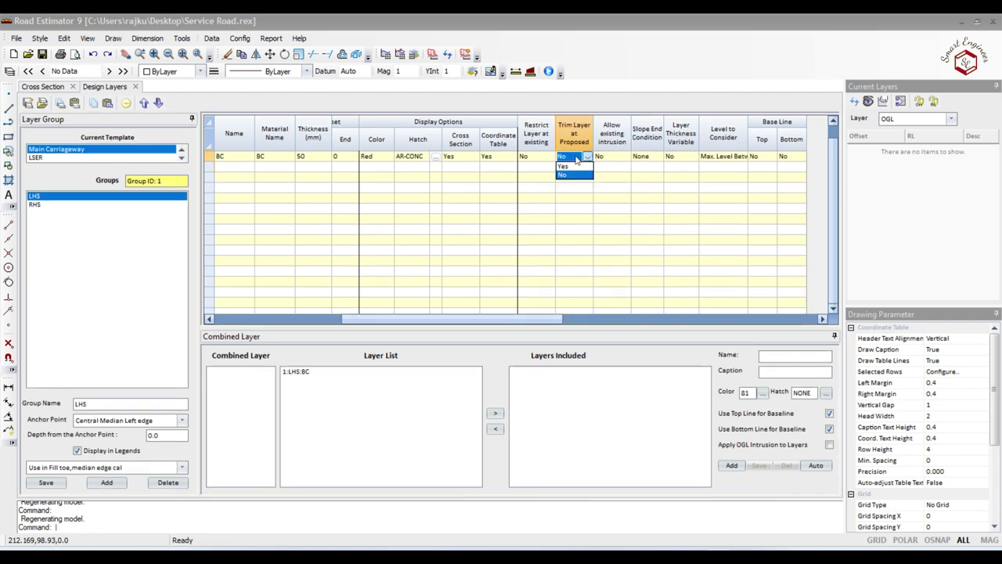
{"action": "left_click", "coordinate": [566, 166]}
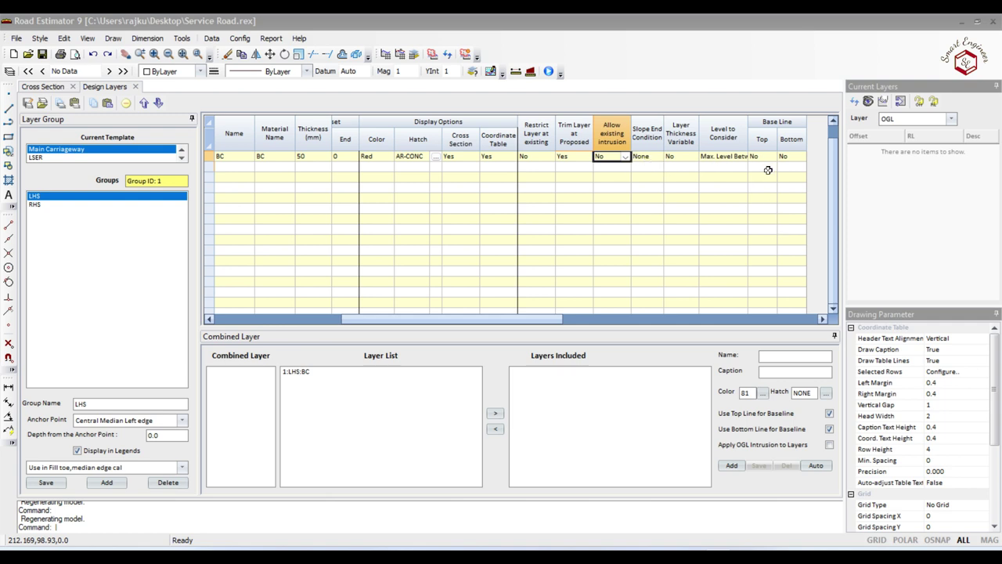
Set BC's Base Line Top and Bottom to Yes, save the LHS group, and scroll the grid left.
{"action": "left_click", "coordinate": [772, 156]}
{"action": "left_click", "coordinate": [772, 166]}
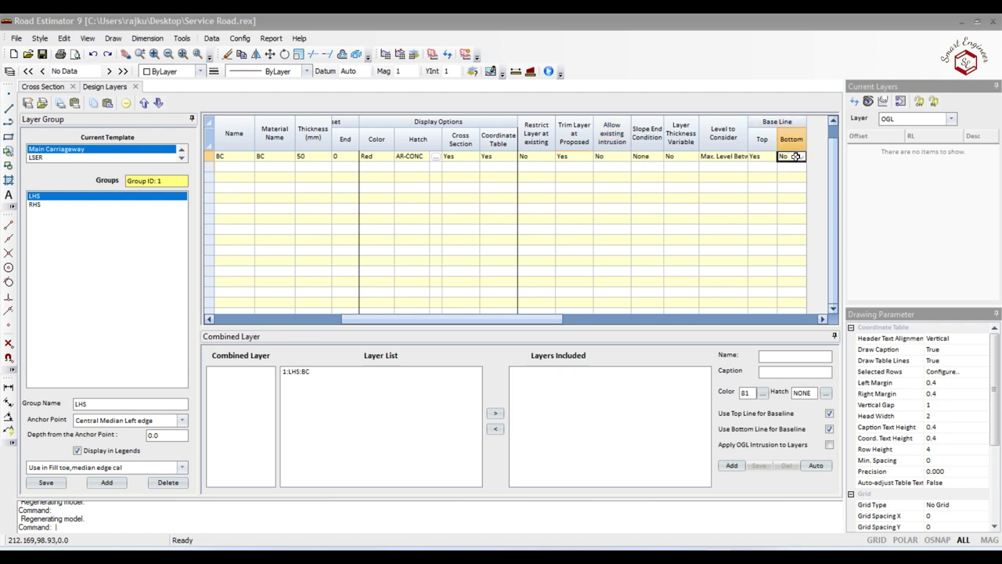
{"action": "left_click", "coordinate": [800, 156]}
{"action": "left_click", "coordinate": [790, 167]}
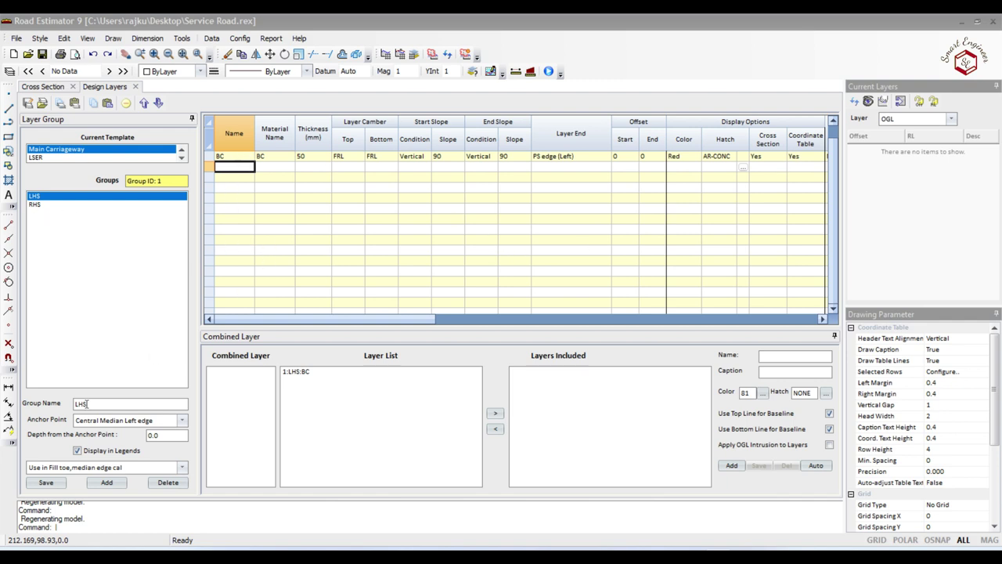
{"action": "left_click", "coordinate": [45, 483]}
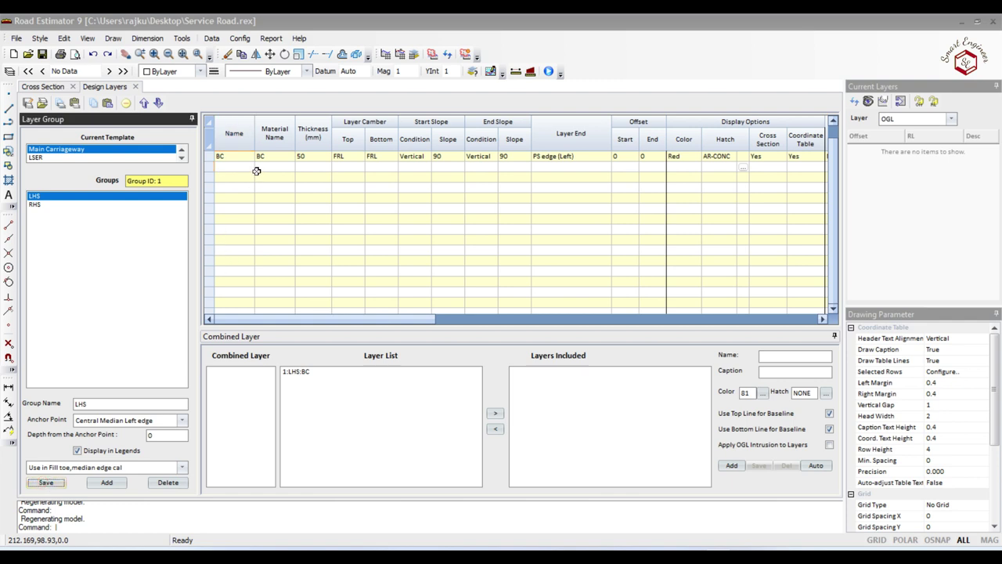
{"action": "left_click", "coordinate": [225, 157]}
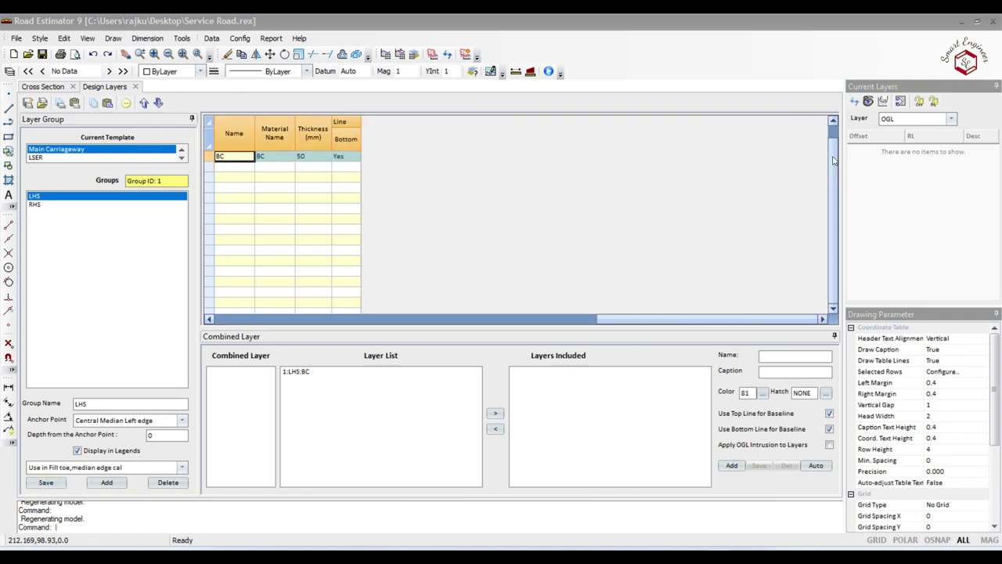
{"action": "left_click_drag", "start_coordinate": [683, 313], "coordinate": [297, 319]}
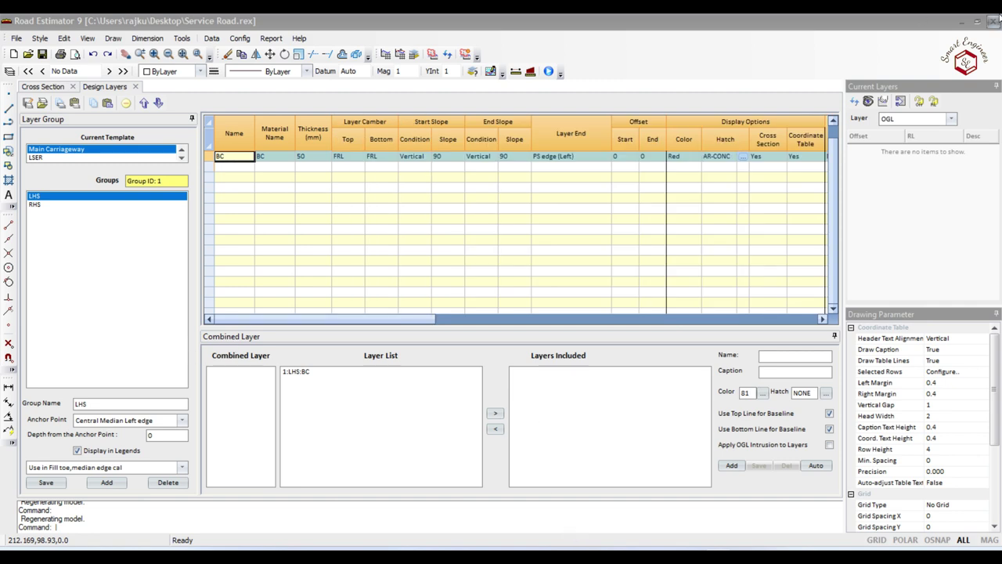
Copy the DBM-to-SG layer rows 4–8 from Excel's Sheet2 and return to Road Estimator.
{"action": "left_click", "coordinate": [960, 24]}
{"action": "double_click", "coordinate": [174, 310]}
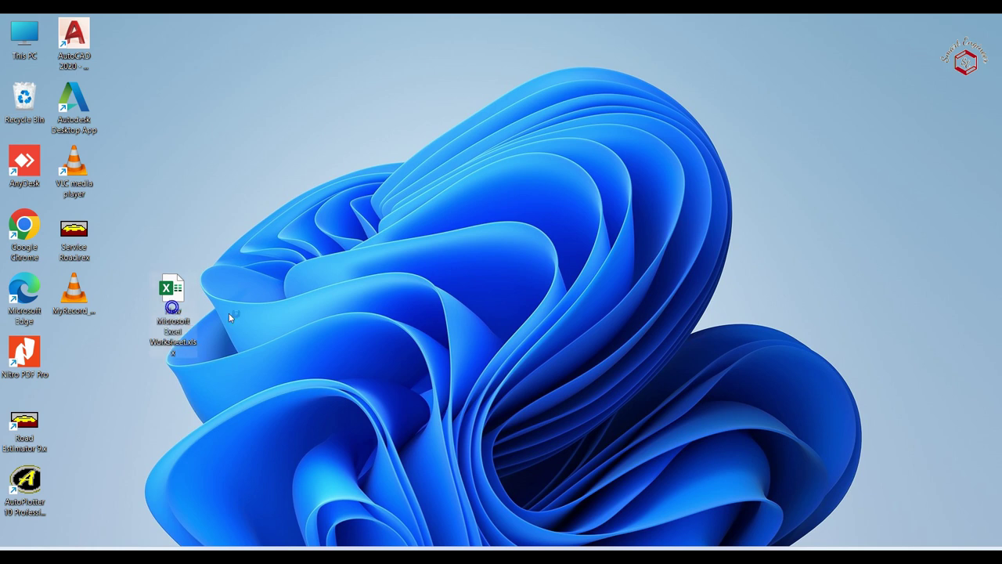
{"action": "left_click", "coordinate": [718, 486]}
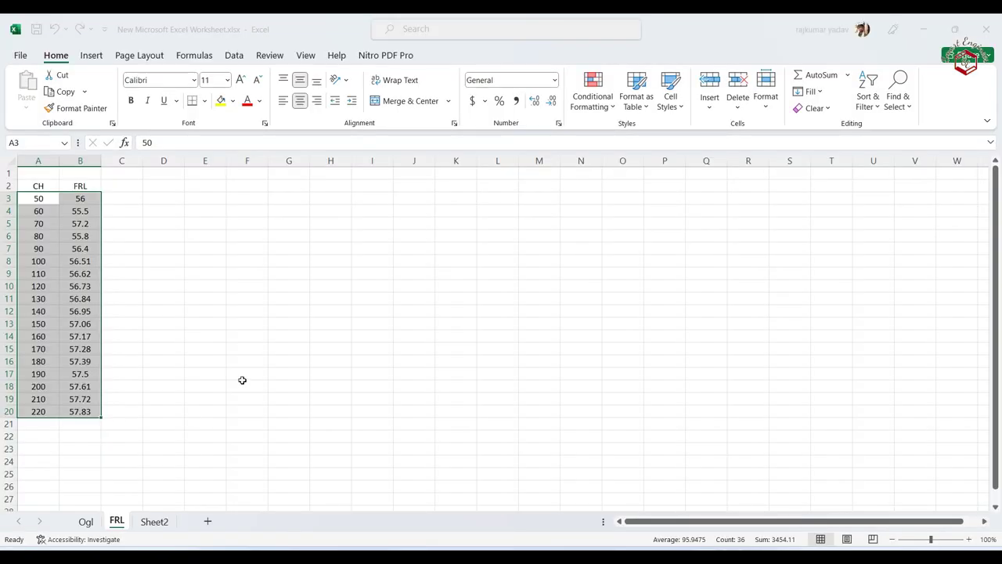
{"action": "left_click", "coordinate": [288, 386]}
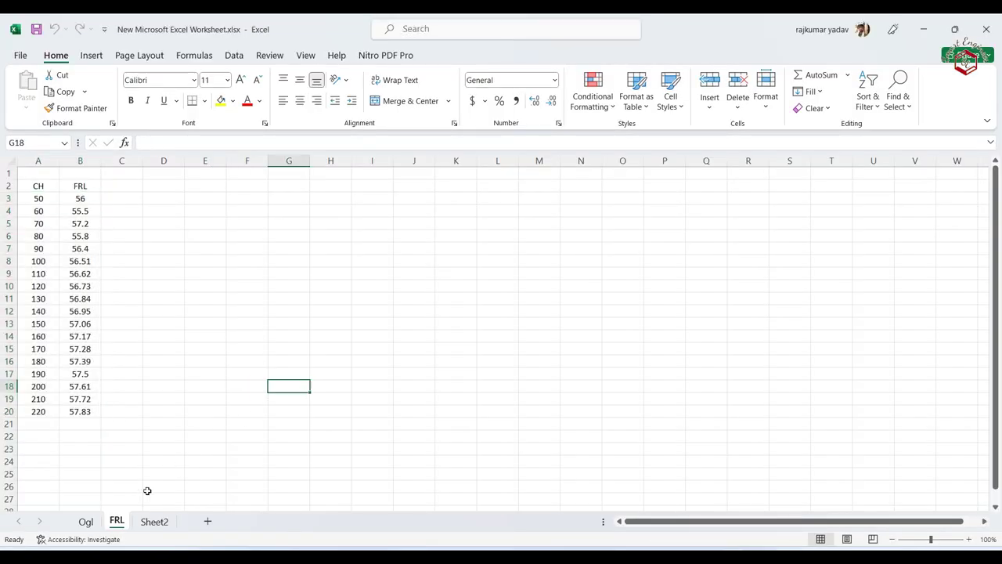
{"action": "left_click", "coordinate": [154, 520]}
{"action": "mouse_move", "coordinate": [78, 213]}
{"action": "left_mouse_down"}
{"action": "mouse_move", "coordinate": [964, 249]}
{"action": "mouse_move", "coordinate": [911, 263]}
{"action": "left_mouse_up"}
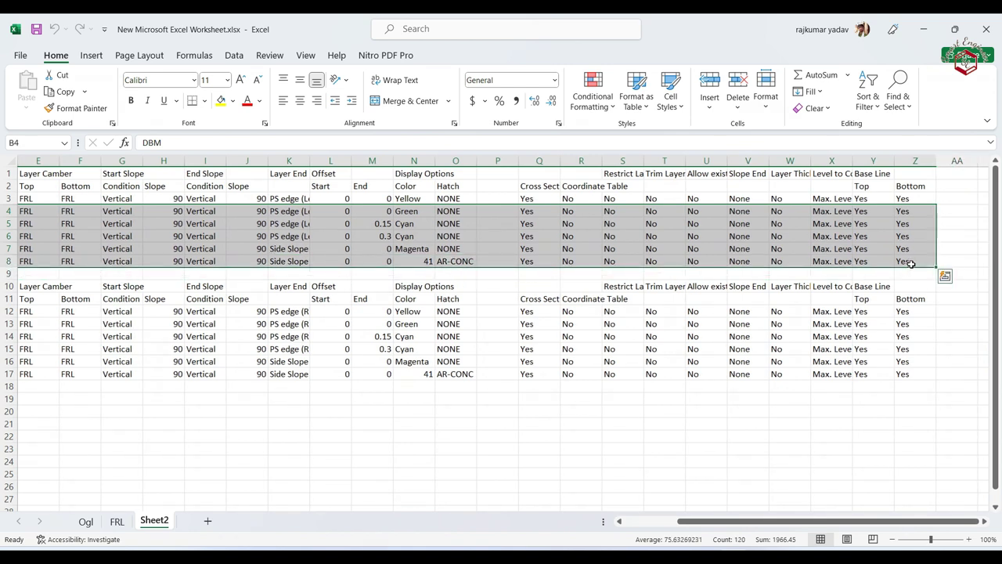
{"action": "key", "text": "ctrl+c"}
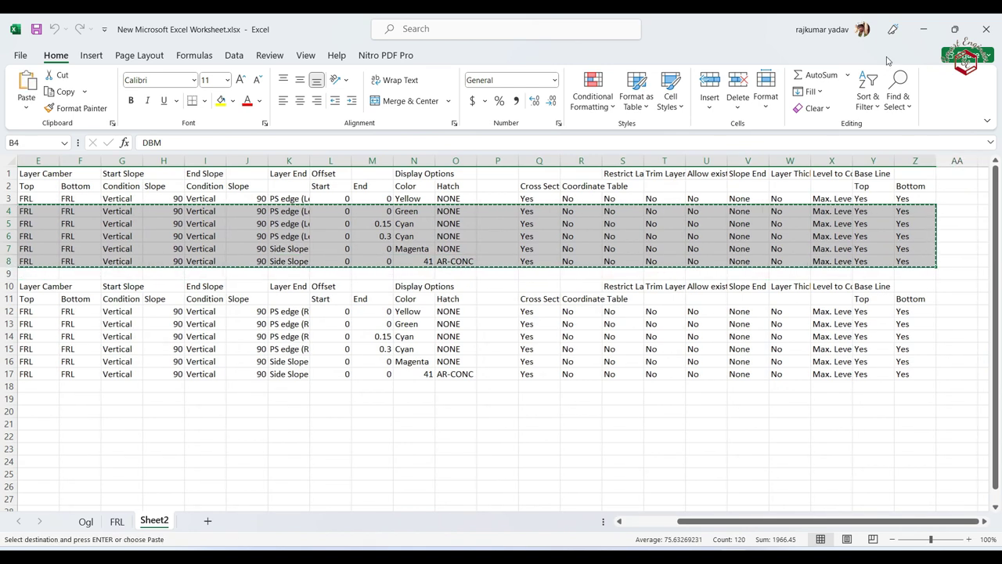
{"action": "key", "text": "alt+Tab"}
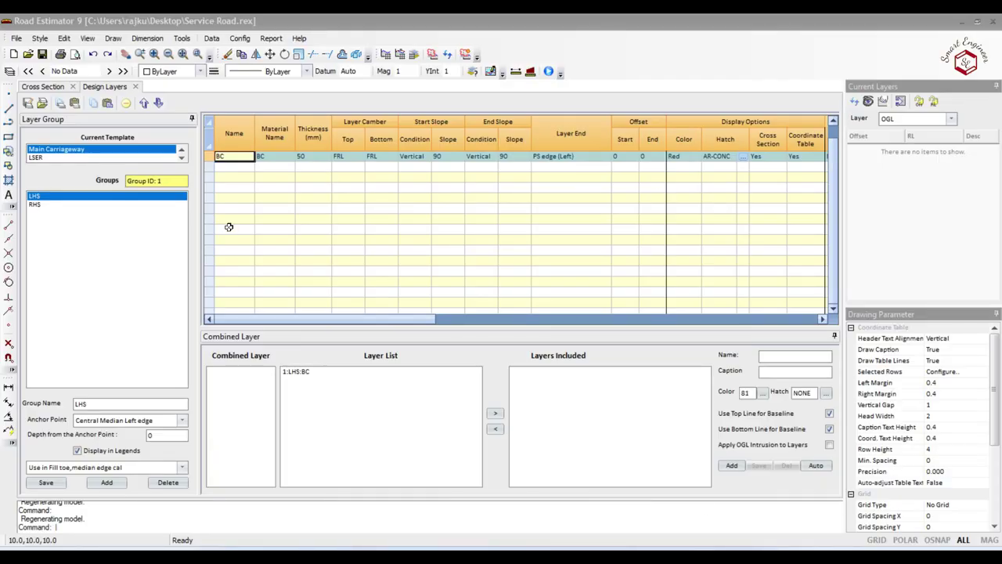
Paste the copied layer rows into the second layer row and edit the DBM name.
{"action": "left_click", "coordinate": [222, 164]}
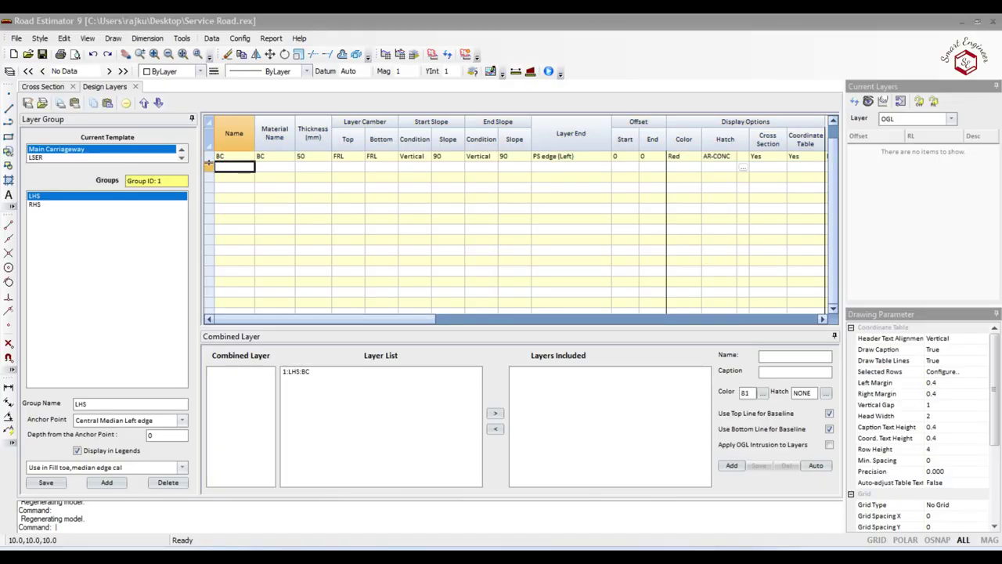
{"action": "left_click", "coordinate": [208, 165]}
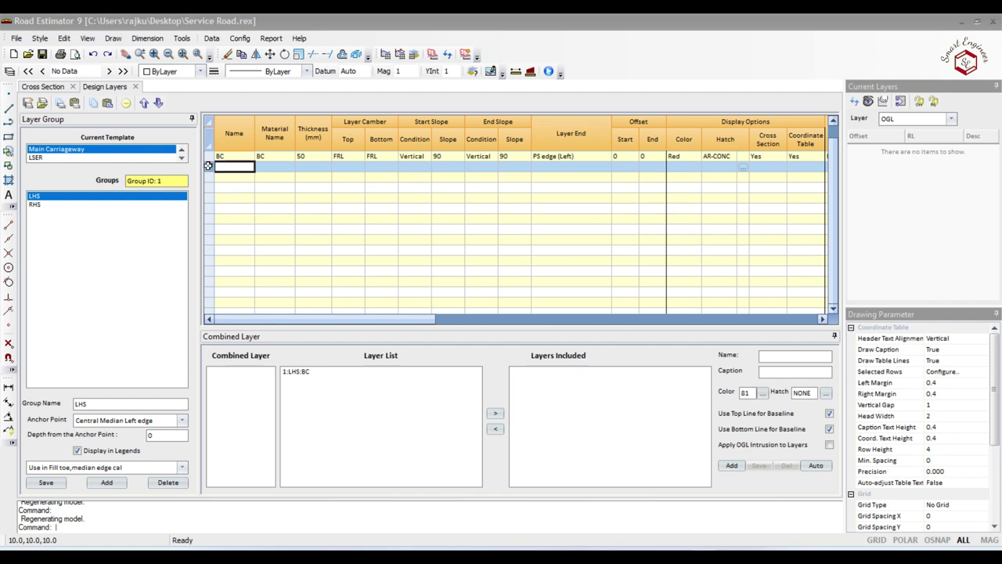
{"action": "key", "text": "ctrl+v"}
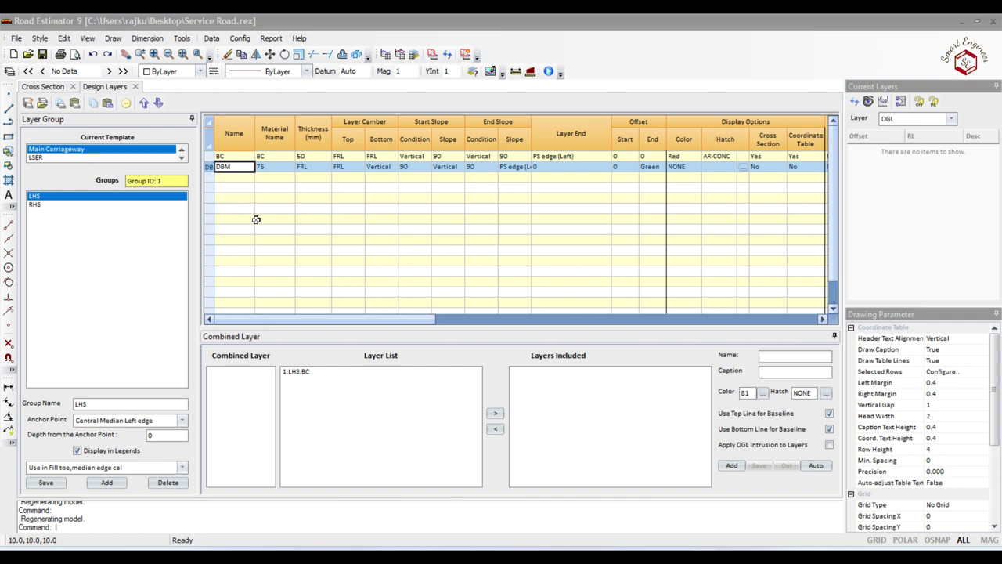
{"action": "key", "text": "F2"}
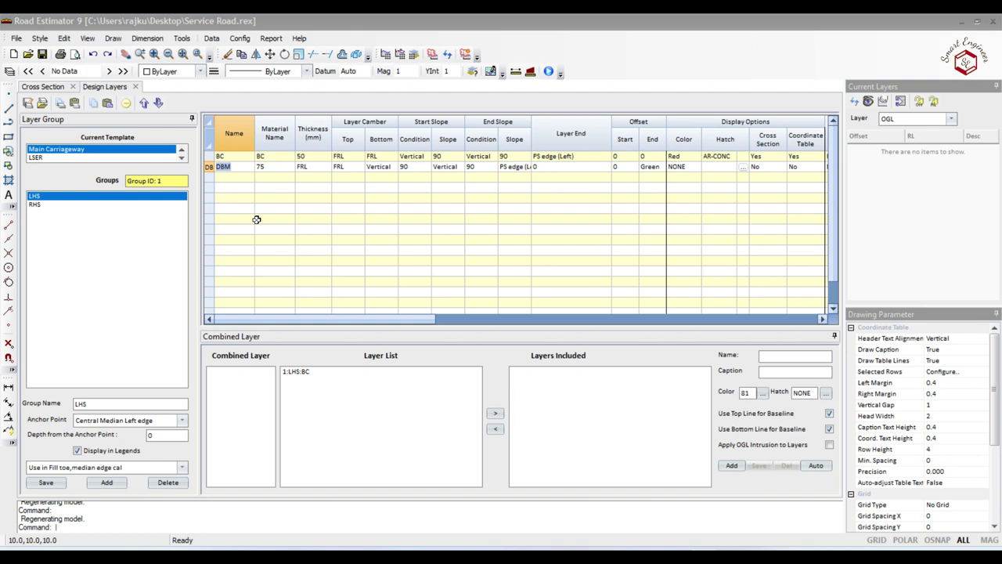
{"action": "key", "text": "Return"}
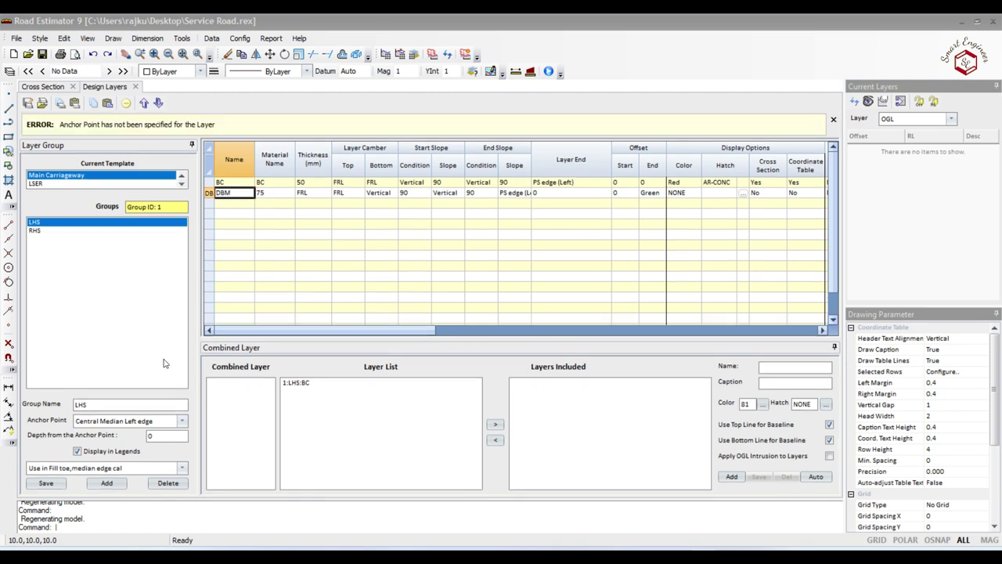
Reselect the LHS group to discard the misaligned DBM row after the anchor-point error.
{"action": "left_click", "coordinate": [37, 230]}
{"action": "left_click", "coordinate": [37, 196]}
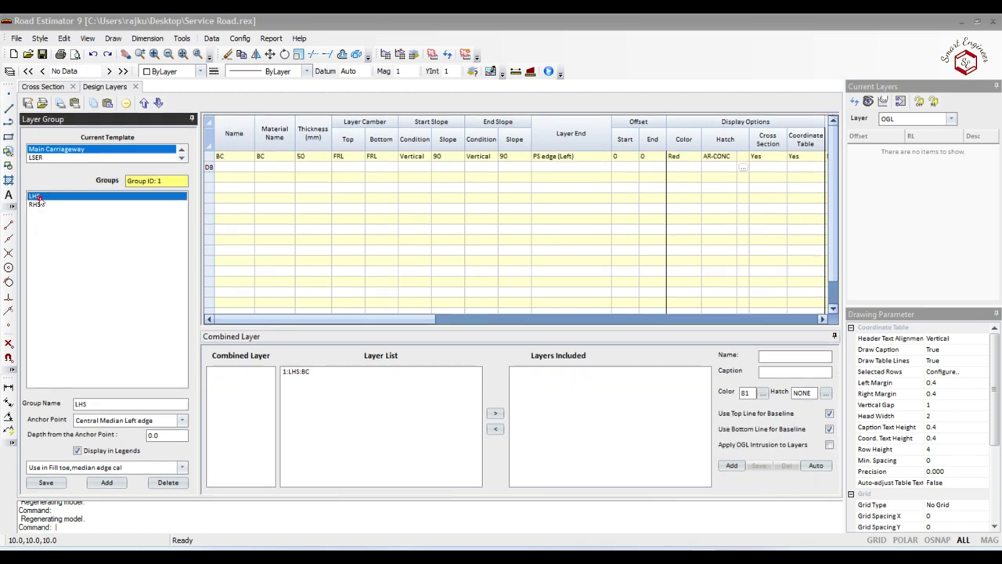
{"action": "left_click", "coordinate": [208, 167]}
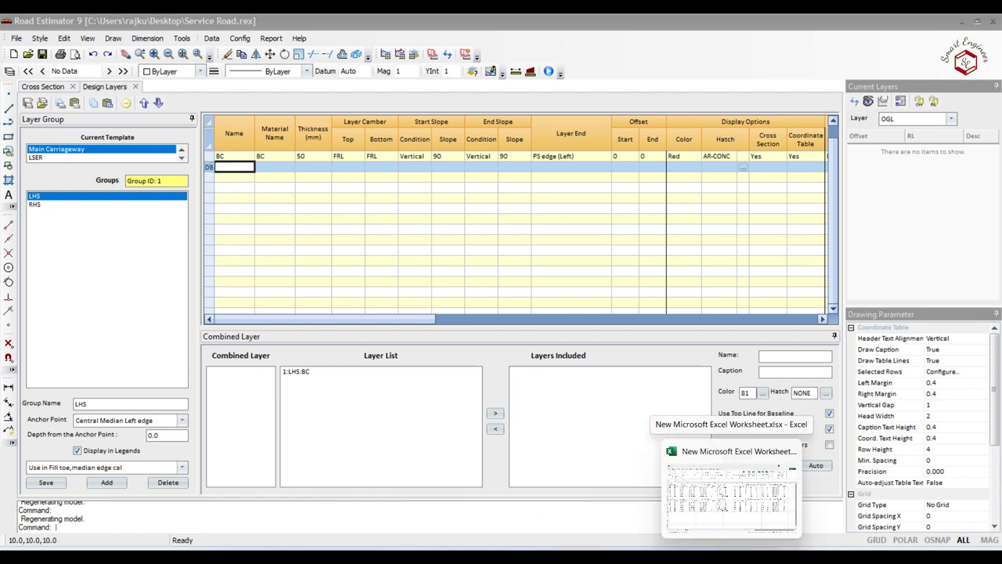
Reselect the DBM-to-SG rows 4–8 on Excel's Sheet2 and return to Road Estimator.
{"action": "left_click", "coordinate": [731, 493]}
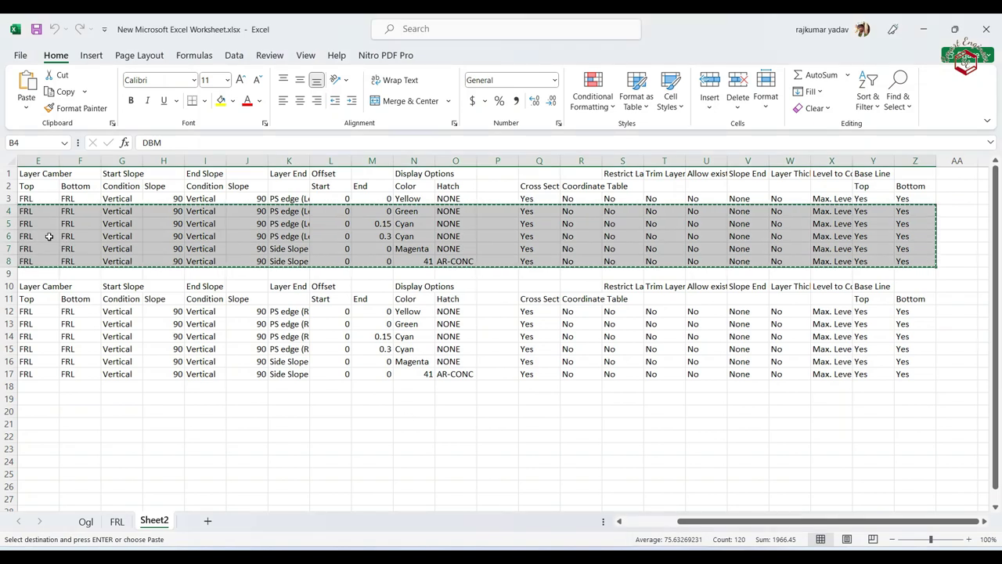
{"action": "left_click", "coordinate": [92, 298]}
{"action": "left_click_drag", "start_coordinate": [783, 521], "coordinate": [730, 520]}
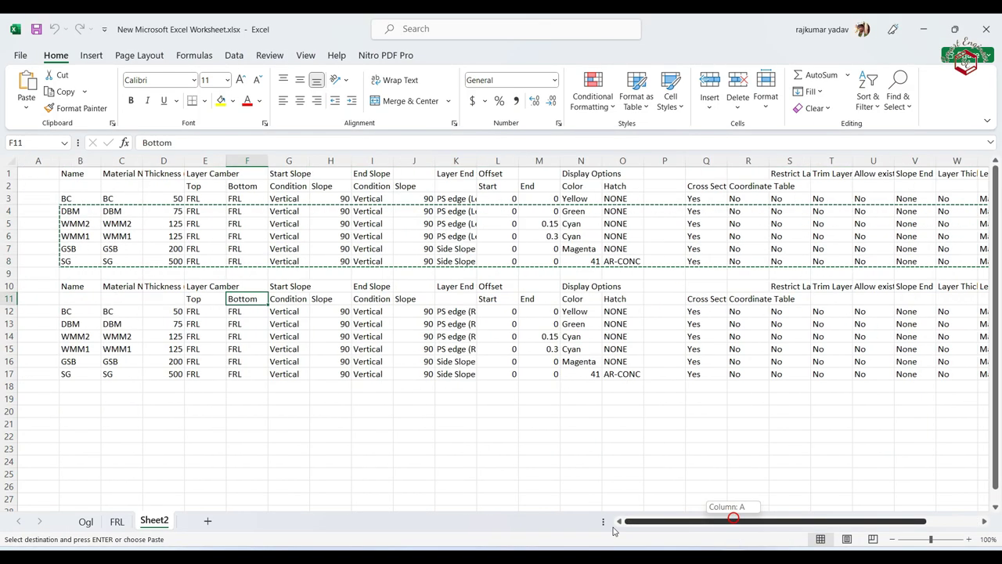
{"action": "mouse_move", "coordinate": [72, 212]}
{"action": "left_mouse_down"}
{"action": "mouse_move", "coordinate": [923, 225]}
{"action": "mouse_move", "coordinate": [926, 263]}
{"action": "left_mouse_up"}
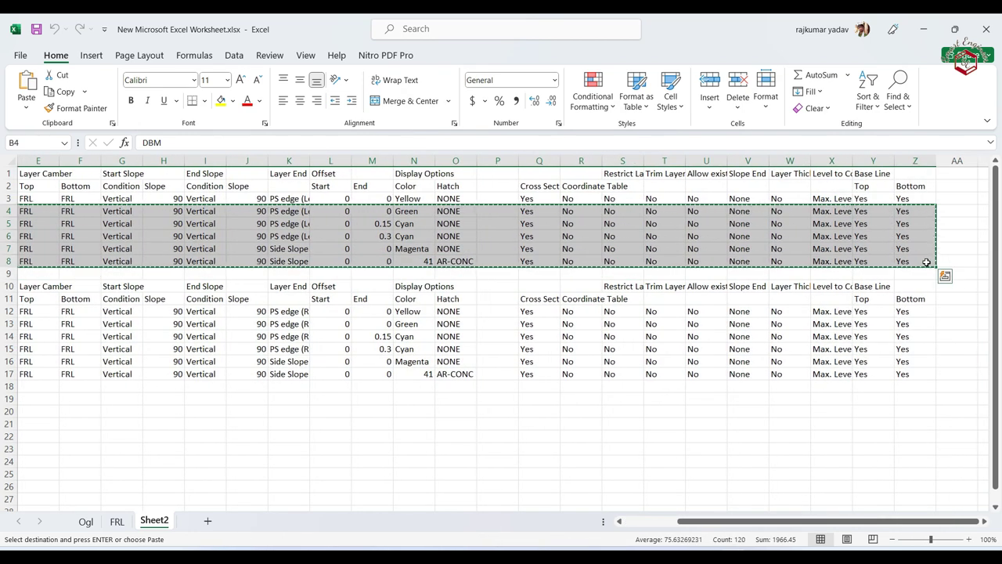
{"action": "key", "text": "alt+Tab"}
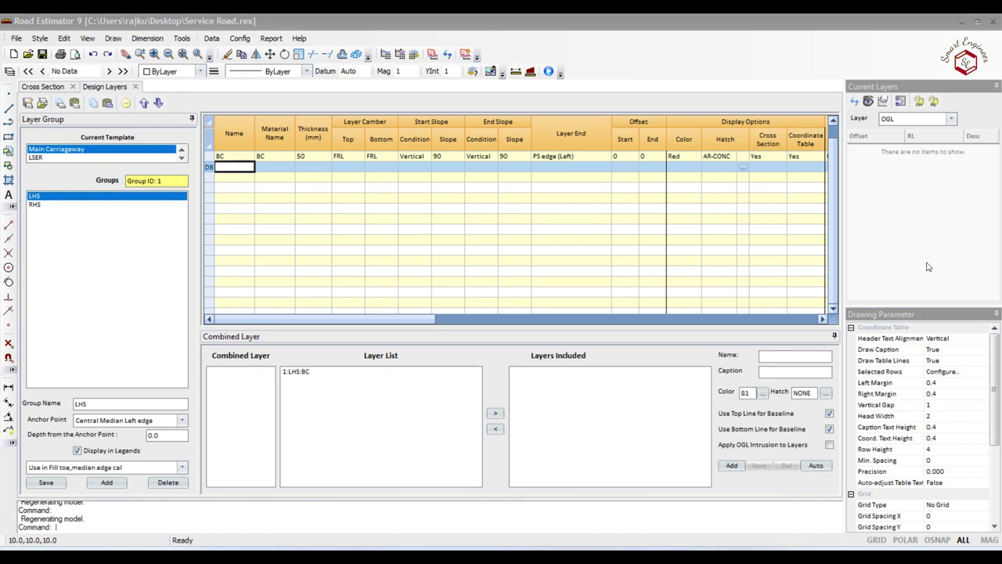
Paste the five layers DBM to SG below BC and end DBM and WMM2 at PS edge (Left).
{"action": "left_click", "coordinate": [221, 167]}
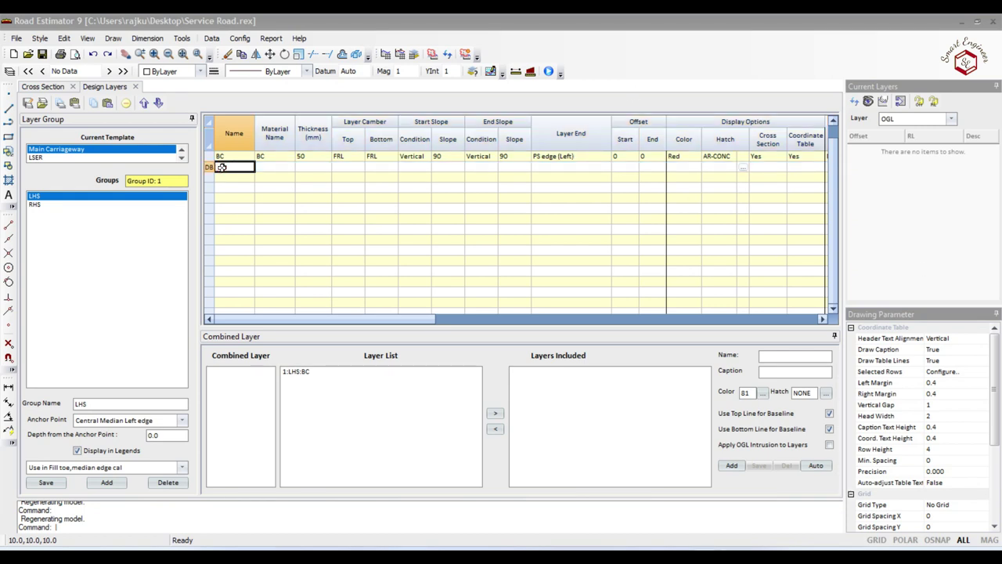
{"action": "key", "text": "ctrl+v"}
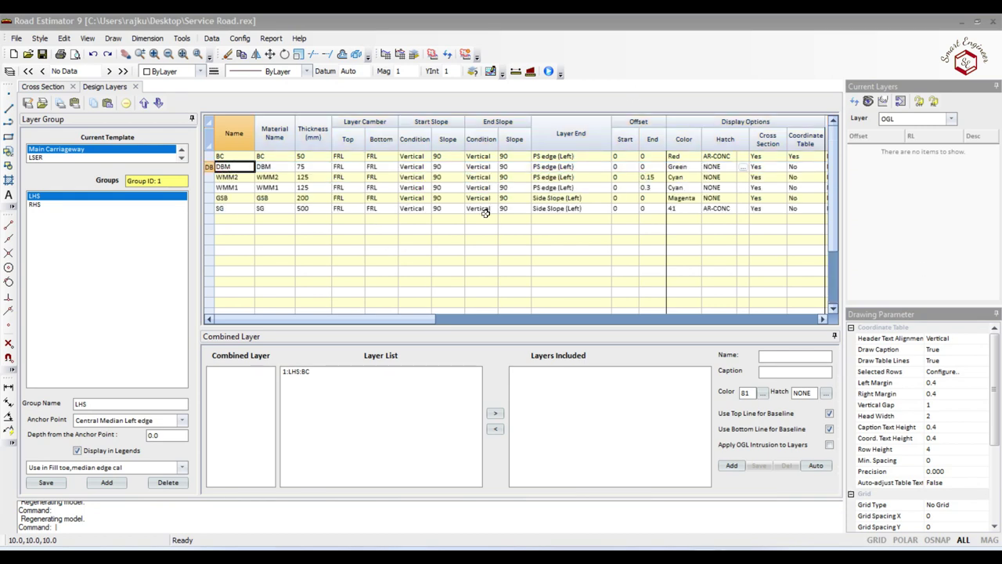
{"action": "left_click", "coordinate": [578, 167]}
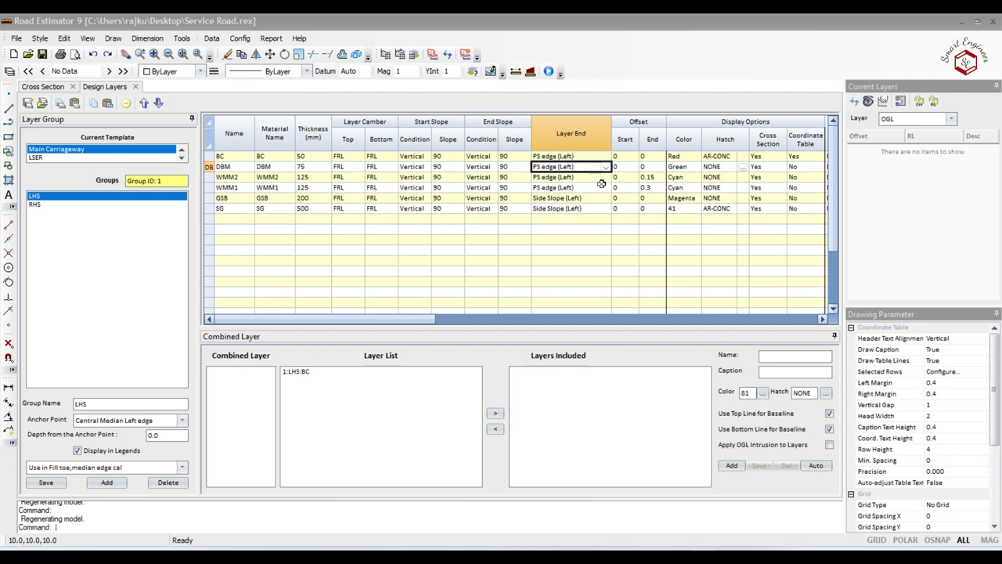
{"action": "left_click", "coordinate": [607, 168]}
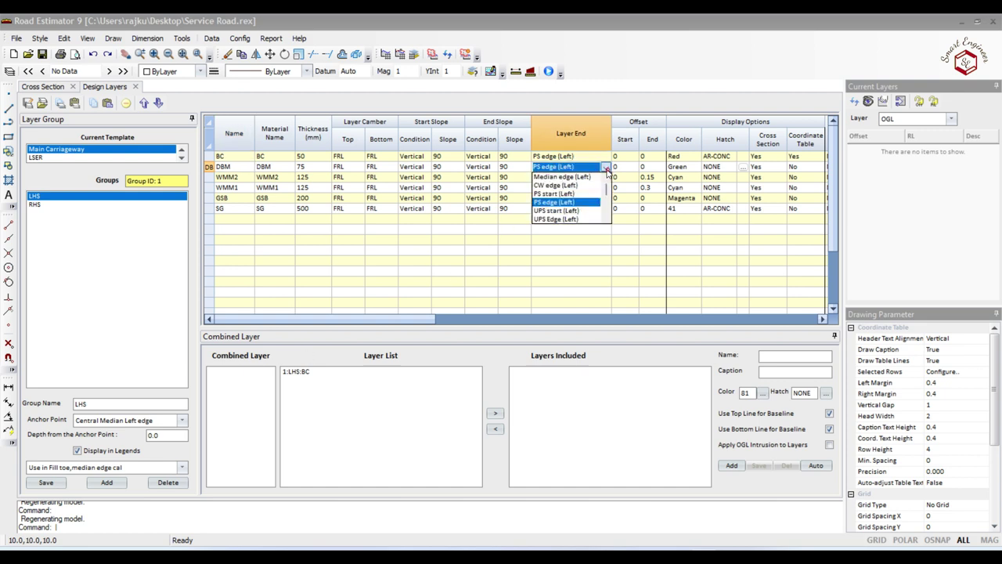
{"action": "left_click", "coordinate": [559, 202]}
{"action": "left_click", "coordinate": [591, 178]}
{"action": "left_click", "coordinate": [604, 178]}
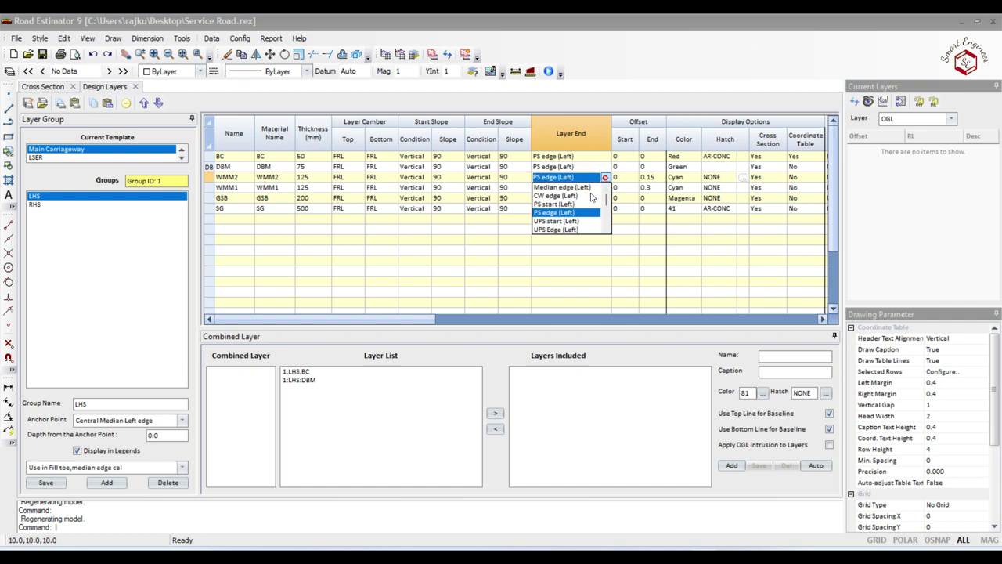
{"action": "left_click", "coordinate": [565, 211]}
End WMM1 at PS edge (Left) and GSB and SG at Side Slope (Left).
{"action": "left_click", "coordinate": [592, 188]}
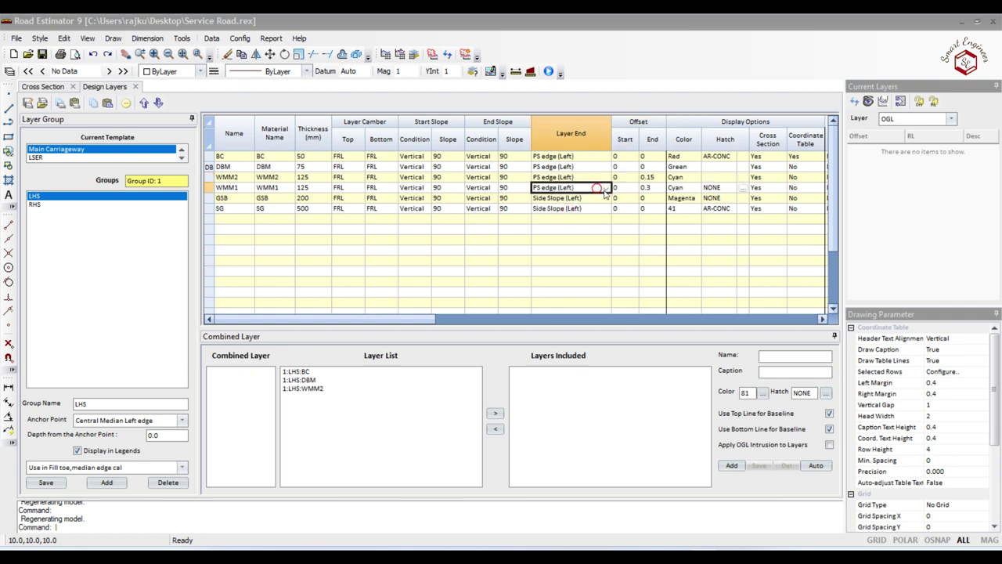
{"action": "left_click", "coordinate": [604, 188]}
{"action": "left_click", "coordinate": [568, 223]}
{"action": "left_click", "coordinate": [597, 198]}
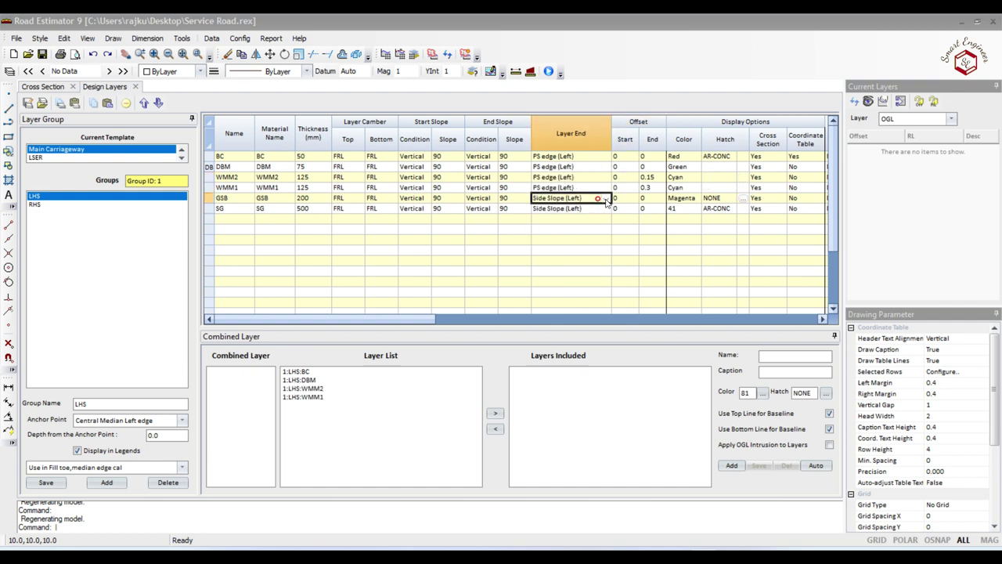
{"action": "left_click", "coordinate": [606, 200]}
{"action": "left_click", "coordinate": [564, 207]}
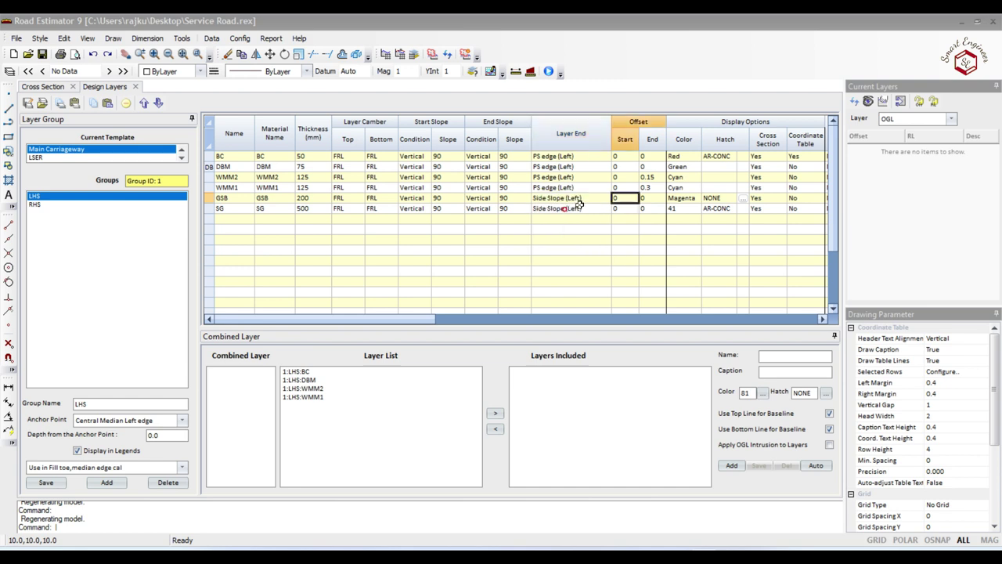
{"action": "left_click", "coordinate": [605, 208]}
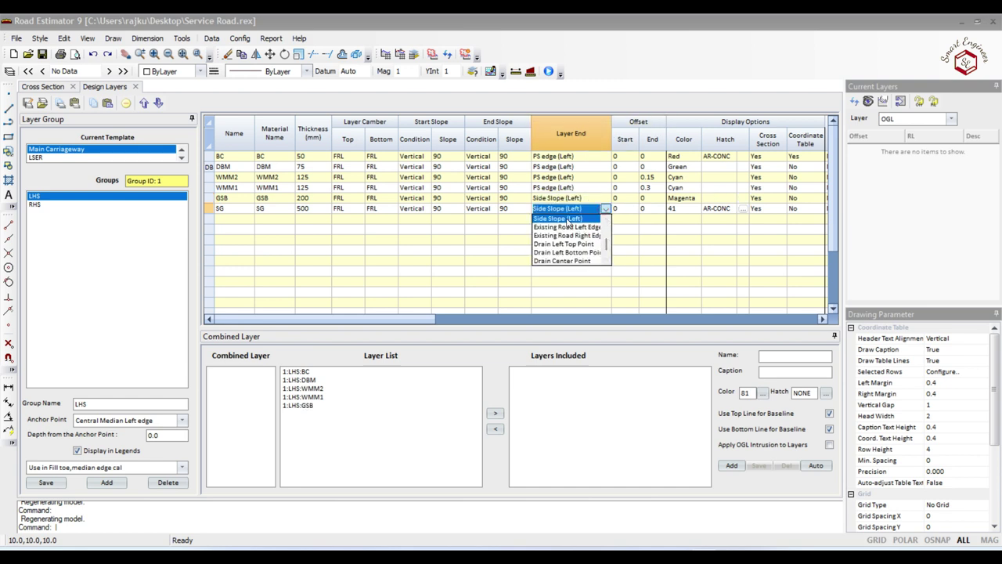
{"action": "left_click", "coordinate": [569, 218]}
{"action": "left_click", "coordinate": [569, 238]}
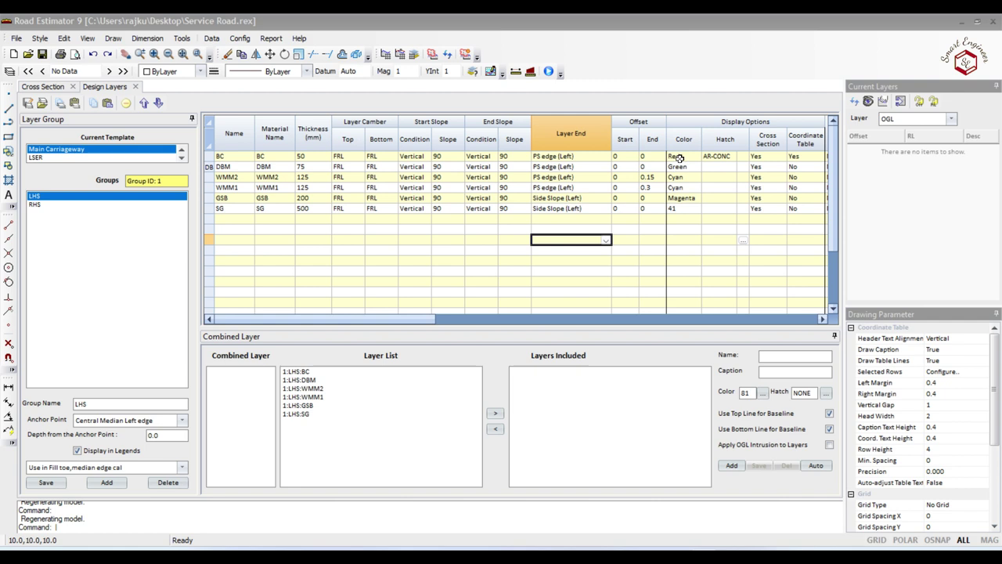
{"action": "left_click", "coordinate": [716, 167]}
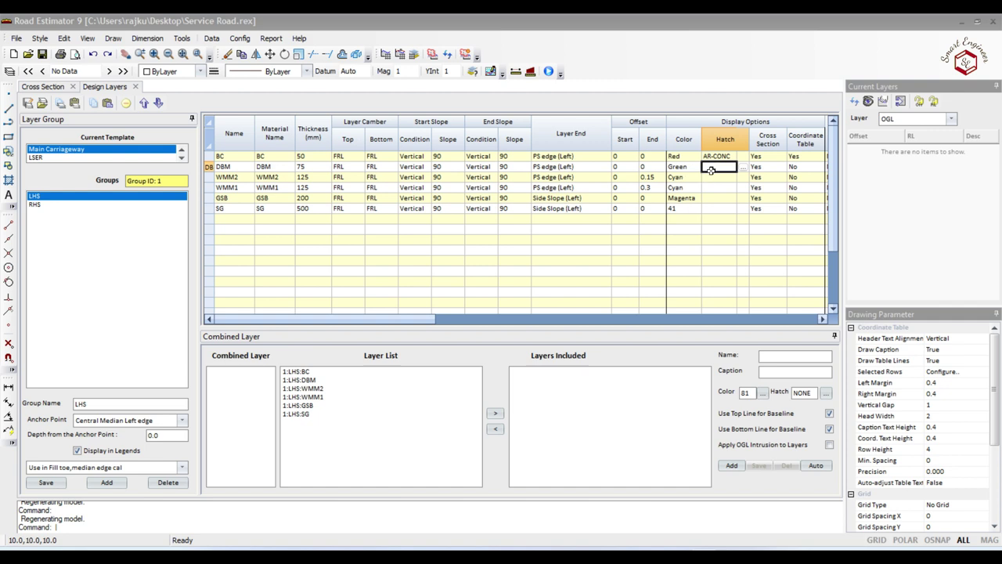
Give the DBM layer the ANSI33 hatch pattern at scale 1.
{"action": "left_click", "coordinate": [736, 169]}
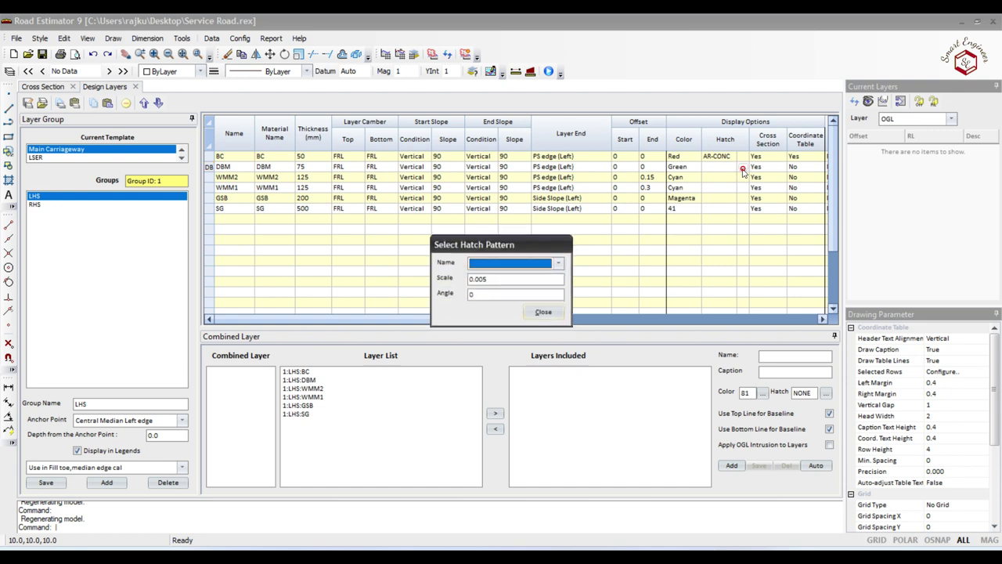
{"action": "left_click", "coordinate": [518, 260]}
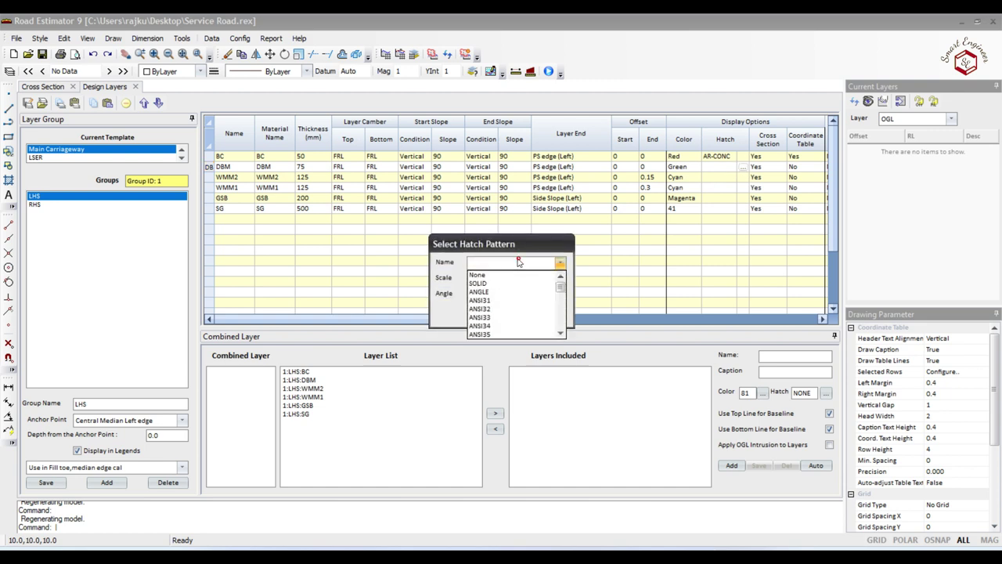
{"action": "left_click", "coordinate": [506, 317]}
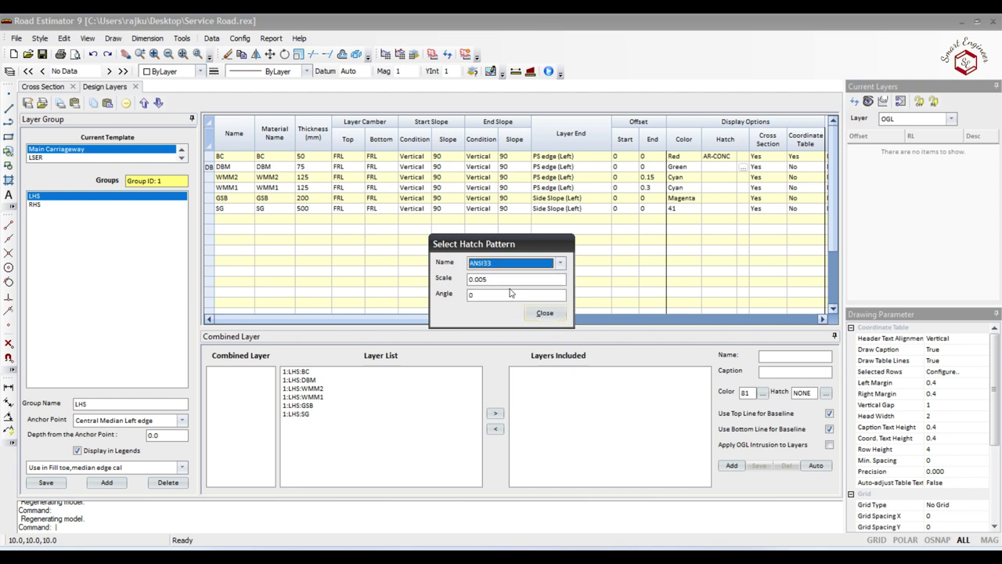
{"action": "double_click", "coordinate": [508, 283]}
{"action": "type", "text": "1"}
{"action": "left_click", "coordinate": [542, 312]}
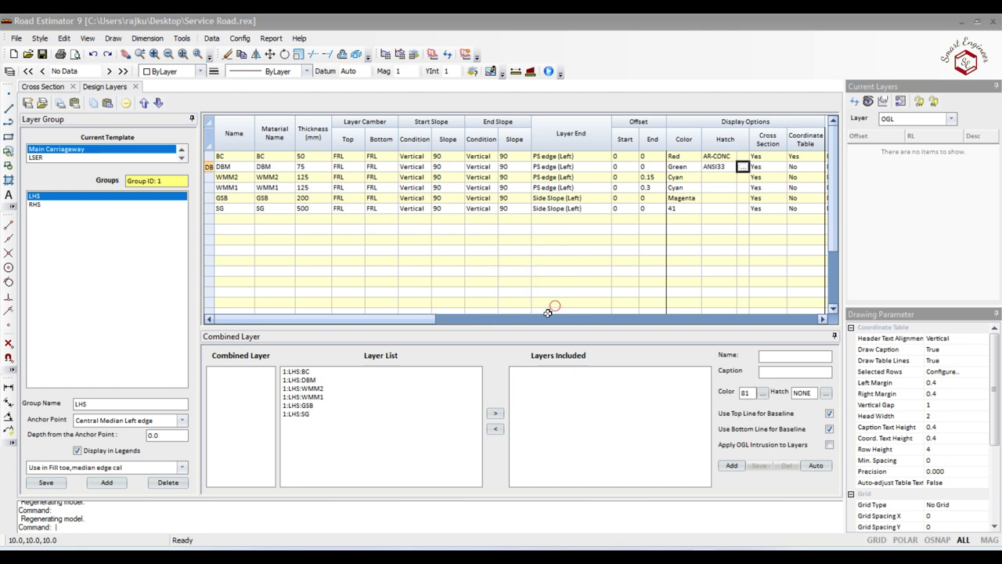
Give the WMM2 layer the DOTS hatch pattern at scale 0.6.
{"action": "left_click", "coordinate": [743, 177]}
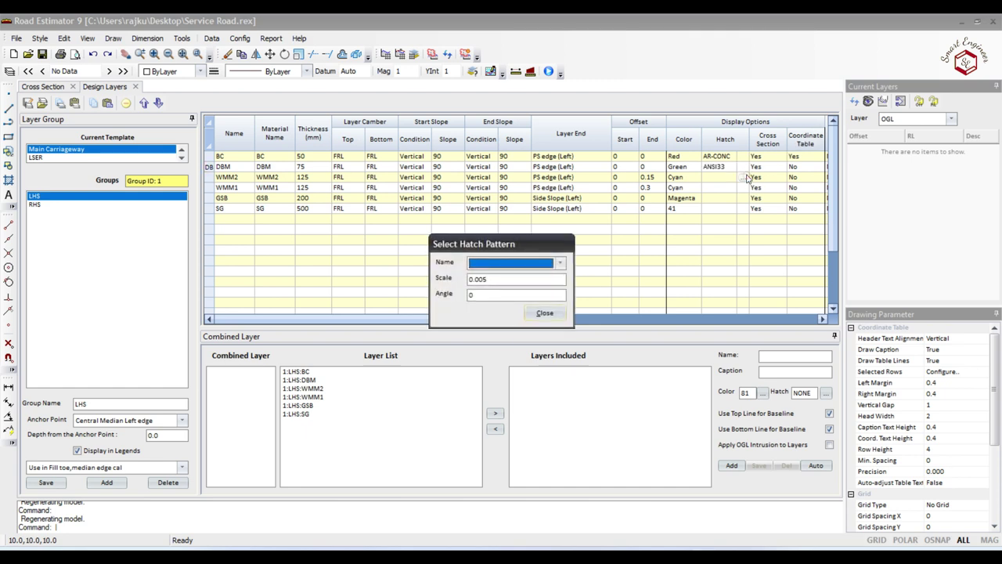
{"action": "left_click", "coordinate": [561, 263]}
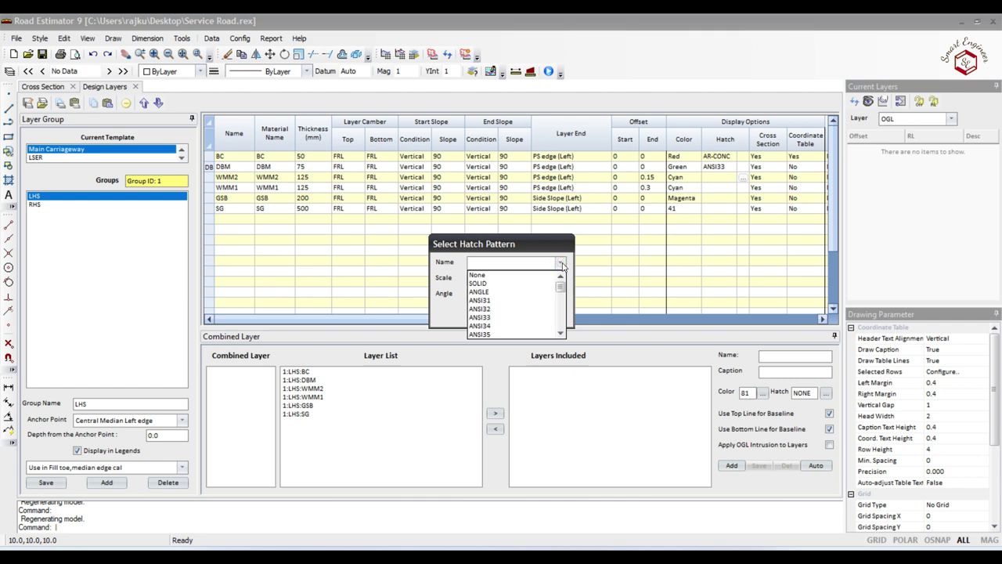
{"action": "scroll", "coordinate": [494, 302], "scroll_direction": "down", "scroll_amount": 6}
{"action": "scroll", "coordinate": [493, 317], "scroll_direction": "down", "scroll_amount": 1}
{"action": "scroll", "coordinate": [491, 323], "scroll_direction": "down", "scroll_amount": 1}
{"action": "scroll", "coordinate": [491, 330], "scroll_direction": "down", "scroll_amount": 1}
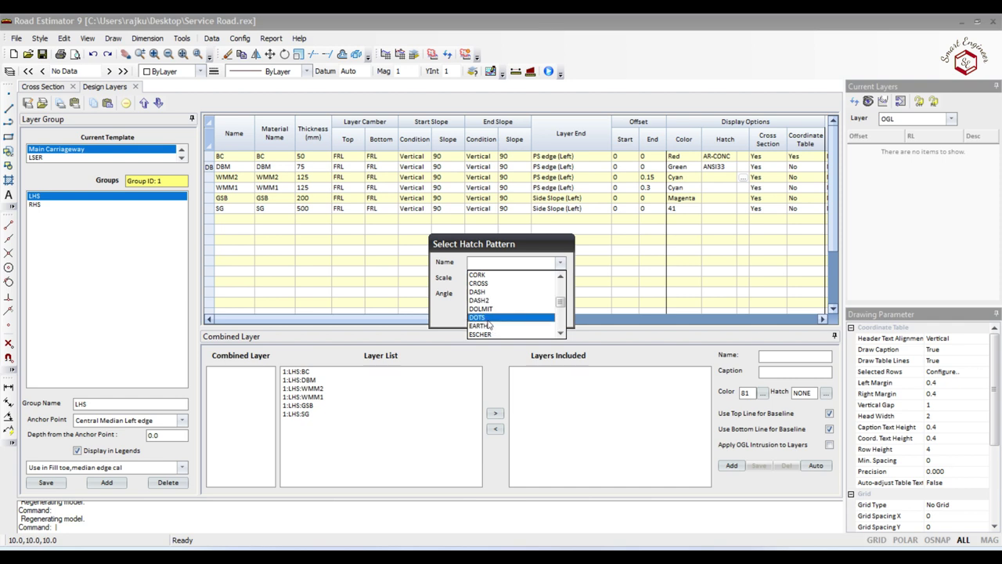
{"action": "left_click", "coordinate": [487, 318]}
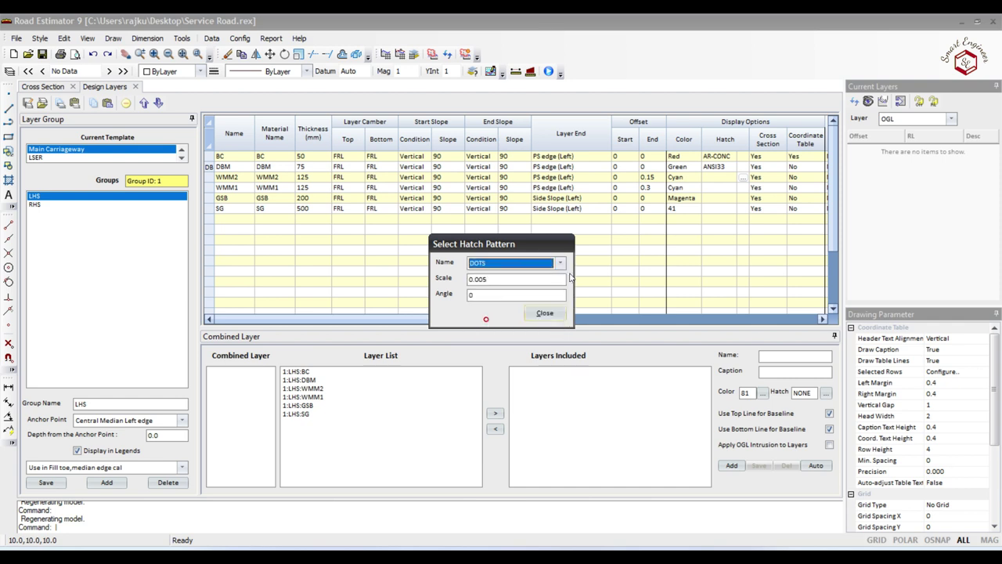
{"action": "double_click", "coordinate": [500, 280]}
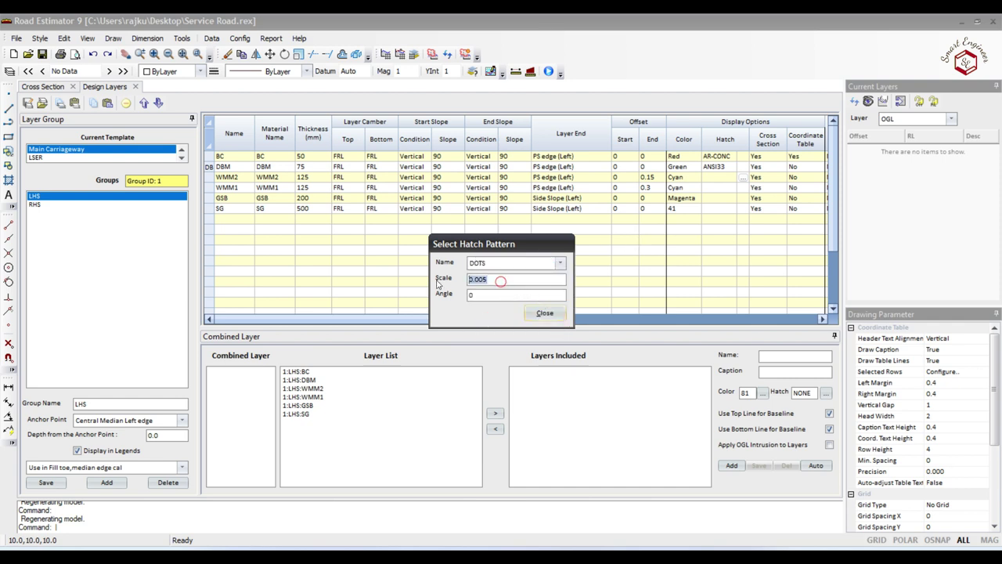
{"action": "type", "text": ".6"}
{"action": "left_click", "coordinate": [544, 312]}
Give the WMM1 layer the ANSI34 hatch pattern at scale 0.2.
{"action": "left_click", "coordinate": [735, 187]}
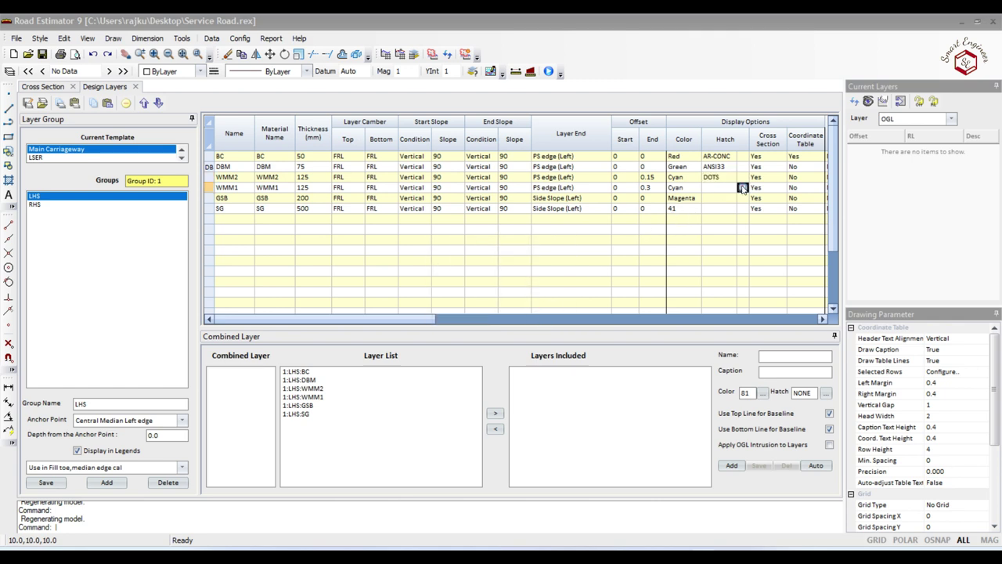
{"action": "left_click", "coordinate": [742, 187]}
{"action": "left_click_drag", "start_coordinate": [493, 279], "coordinate": [466, 280]}
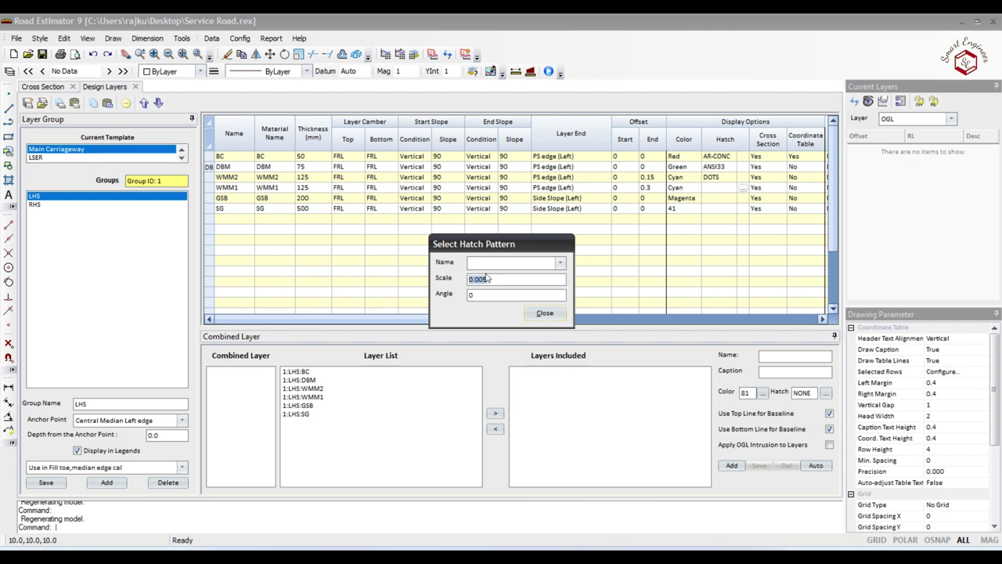
{"action": "left_click", "coordinate": [560, 262]}
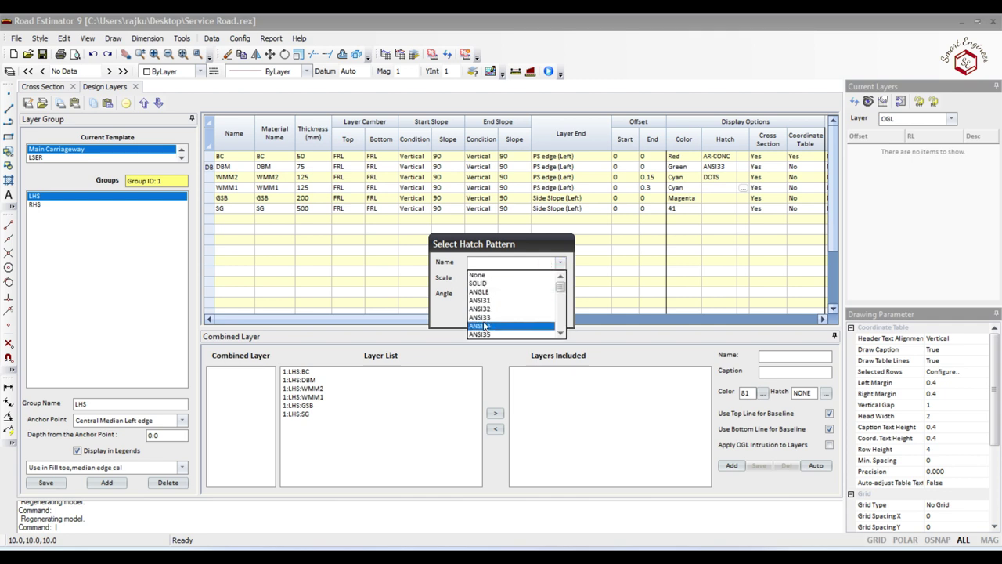
{"action": "left_click", "coordinate": [483, 321]}
{"action": "left_click_drag", "start_coordinate": [492, 280], "coordinate": [468, 280]}
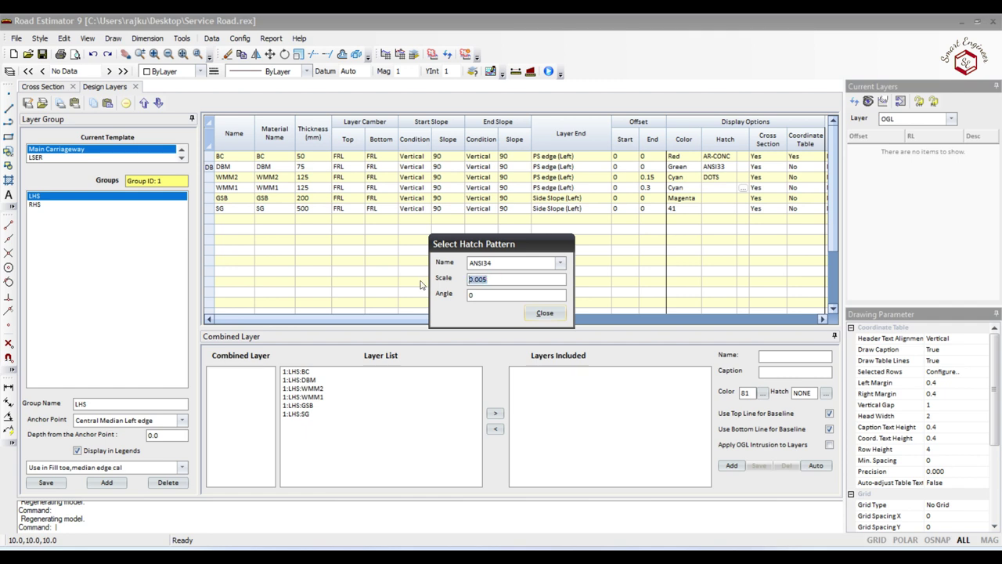
{"action": "type", "text": ".2"}
{"action": "left_click", "coordinate": [545, 312]}
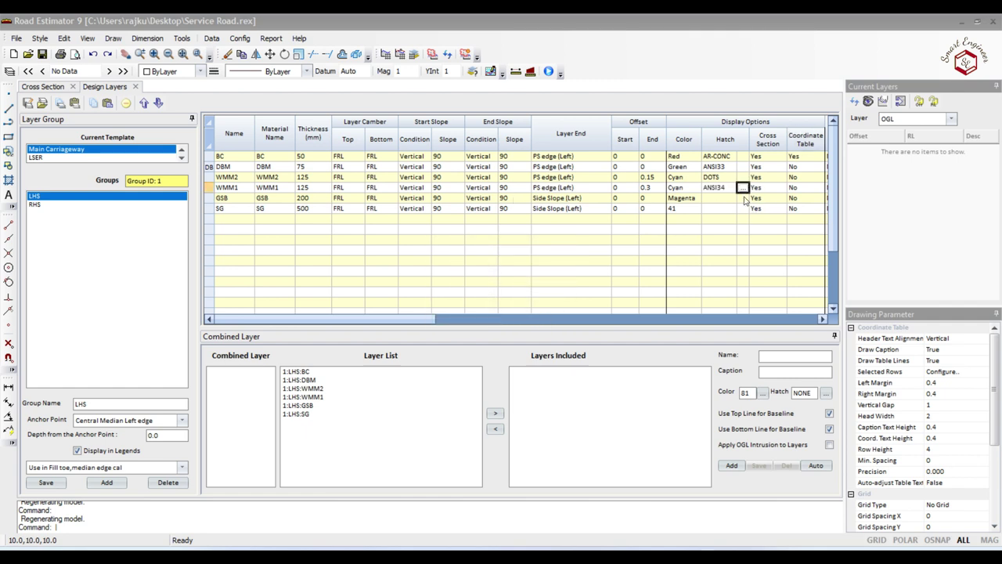
Give the GSB layer the ANSI35 hatch pattern, clearing the existing scale value.
{"action": "left_click", "coordinate": [744, 198]}
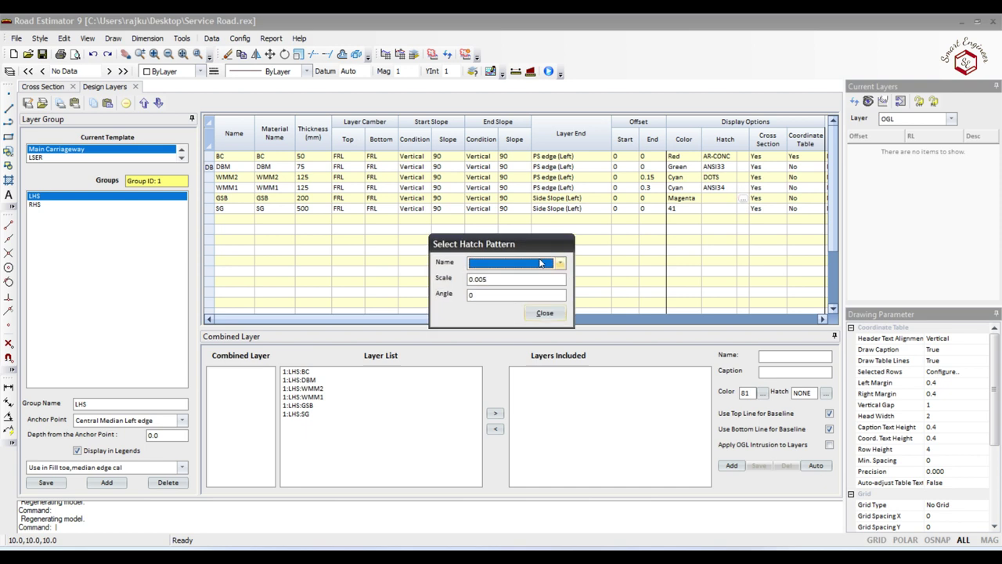
{"action": "left_click", "coordinate": [503, 266]}
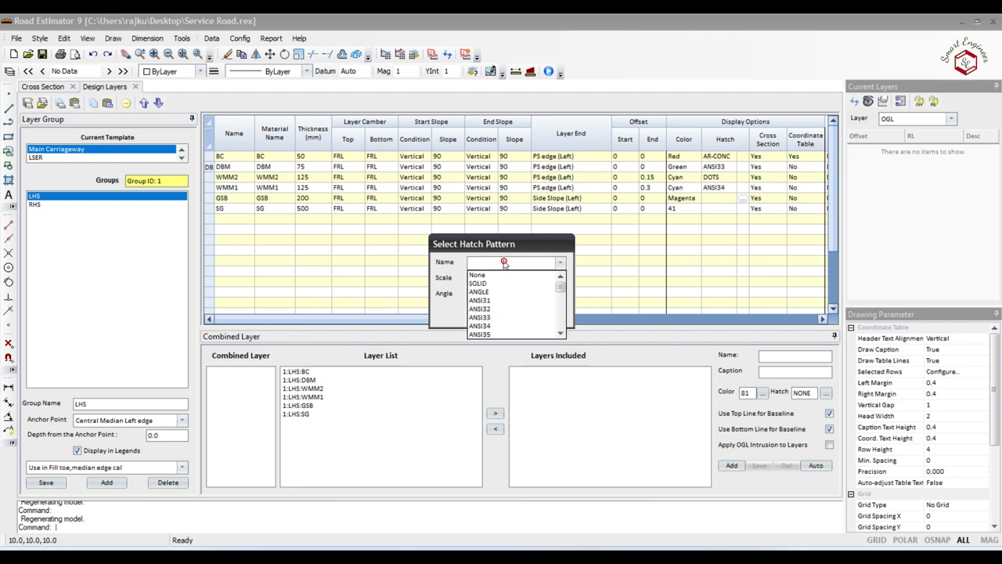
{"action": "left_click", "coordinate": [495, 335]}
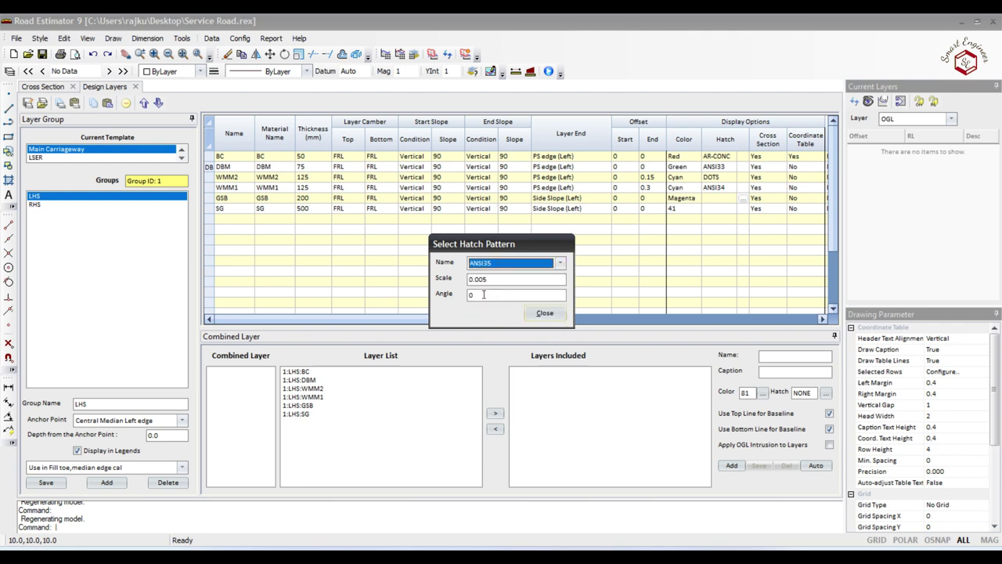
{"action": "left_click_drag", "start_coordinate": [491, 278], "coordinate": [421, 283]}
{"action": "key", "text": "BackSpace"}
{"action": "type", "text": ".2"}
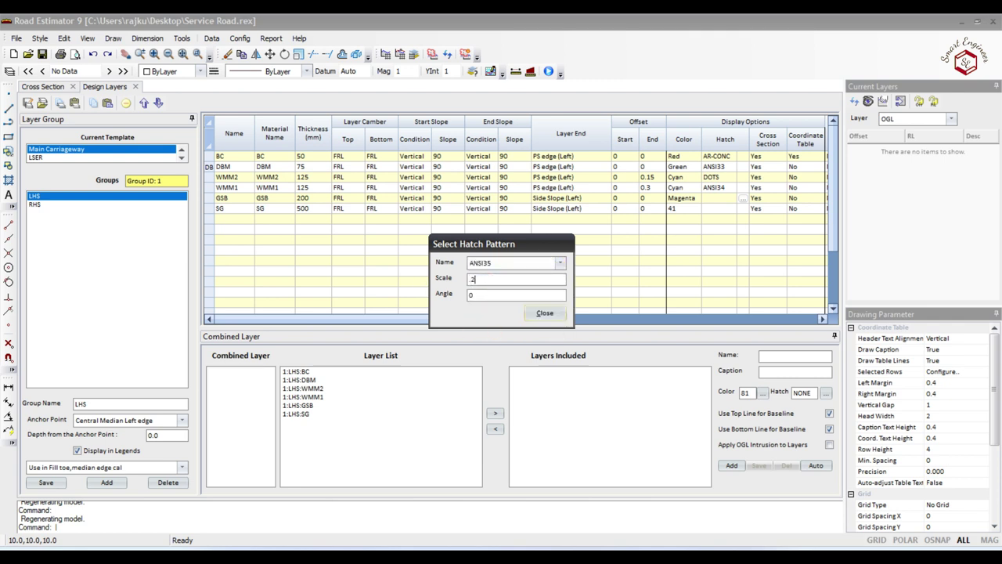
{"action": "left_click", "coordinate": [544, 312]}
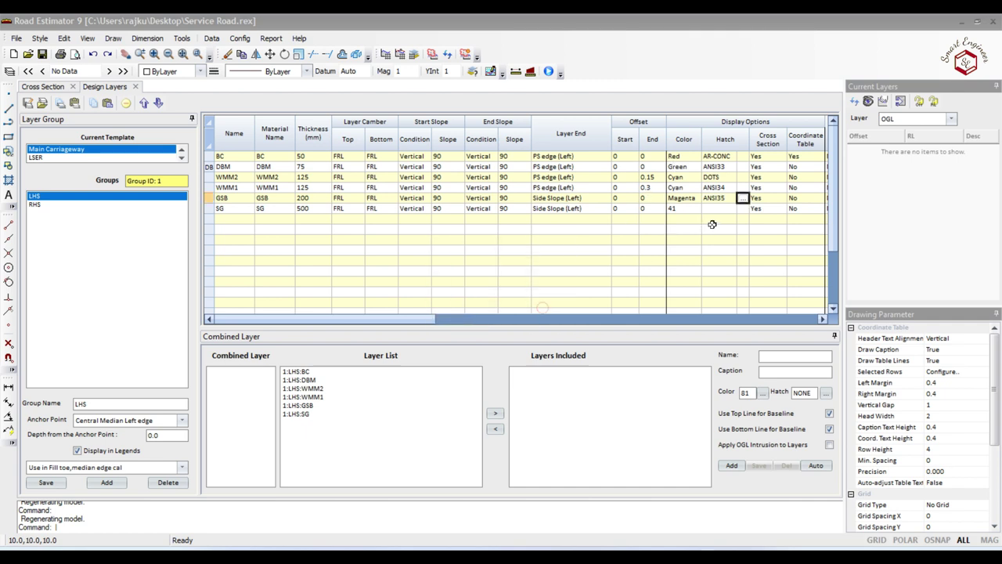
Give the SG layer the ANGLE hatch at scale 1 and save the LHS group.
{"action": "left_click", "coordinate": [743, 209]}
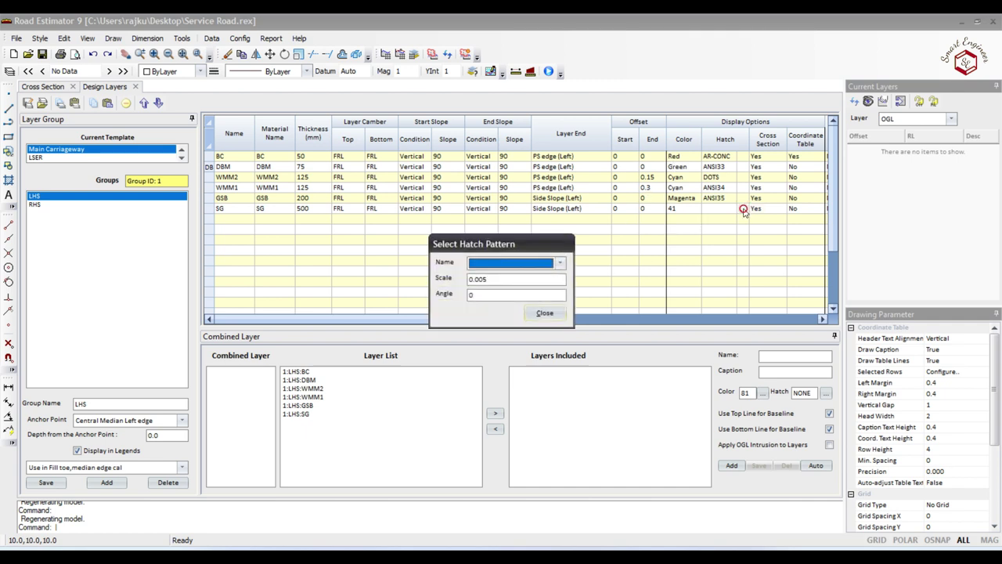
{"action": "left_click", "coordinate": [506, 269]}
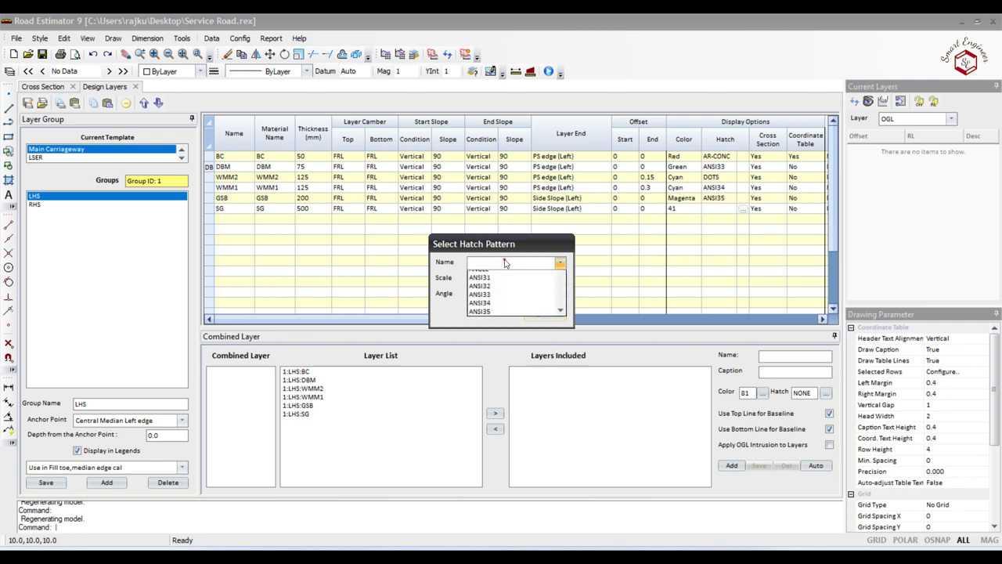
{"action": "left_click", "coordinate": [491, 294]}
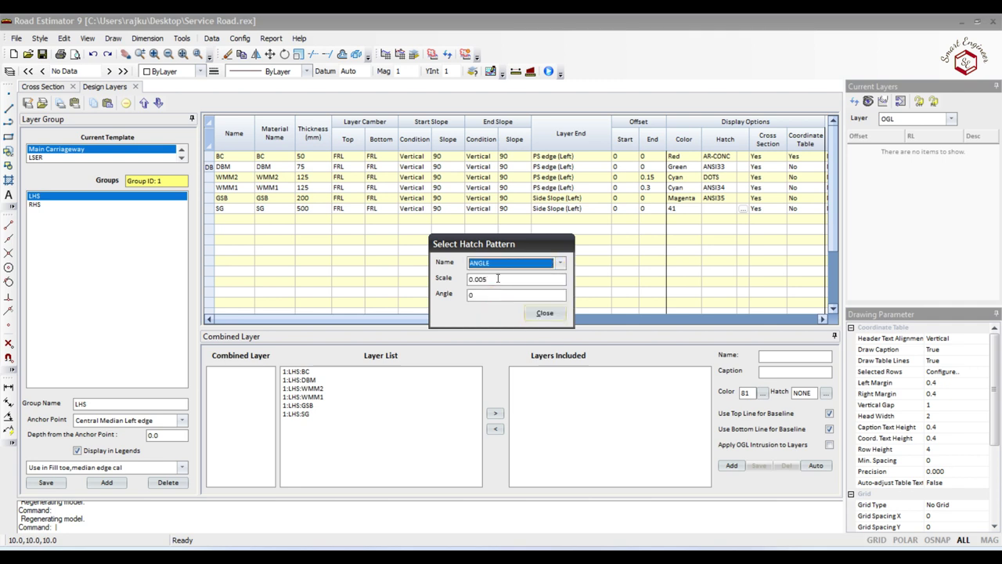
{"action": "double_click", "coordinate": [496, 280]}
{"action": "type", "text": "1"}
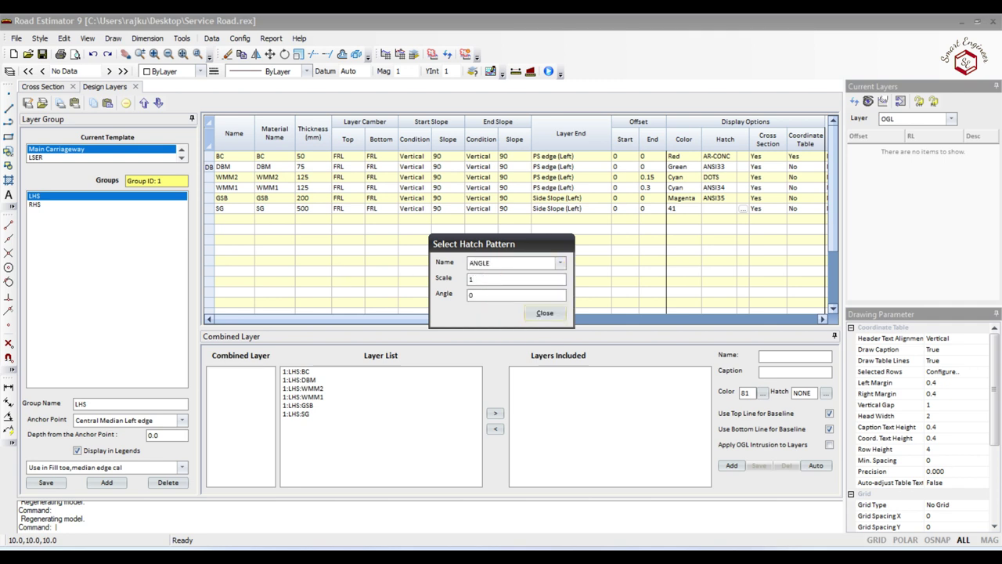
{"action": "left_click", "coordinate": [544, 313]}
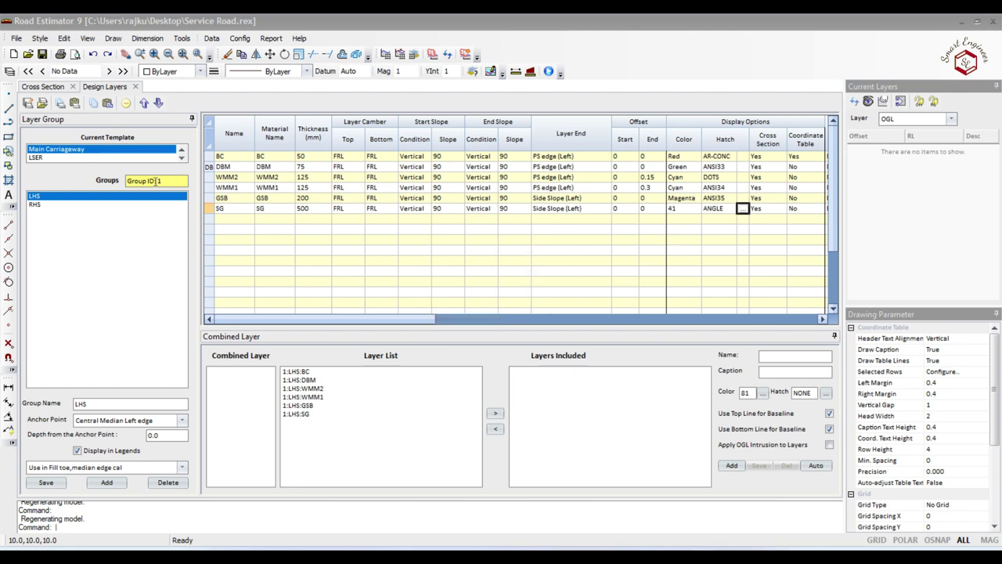
{"action": "left_click", "coordinate": [46, 482]}
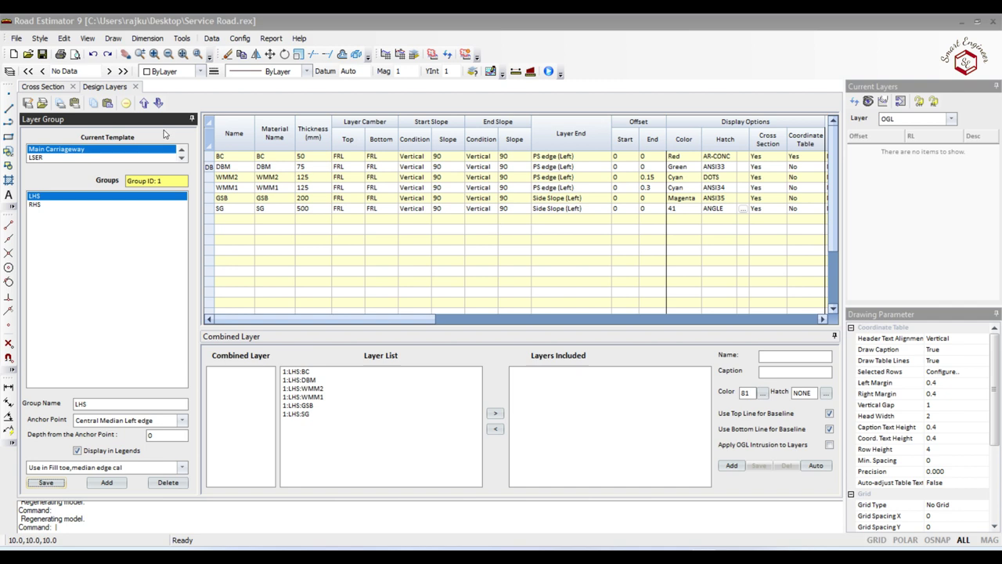
Paste the LHS layers into the RHS group and set BC's start and end slope conditions to Vertical.
{"action": "left_click", "coordinate": [208, 120]}
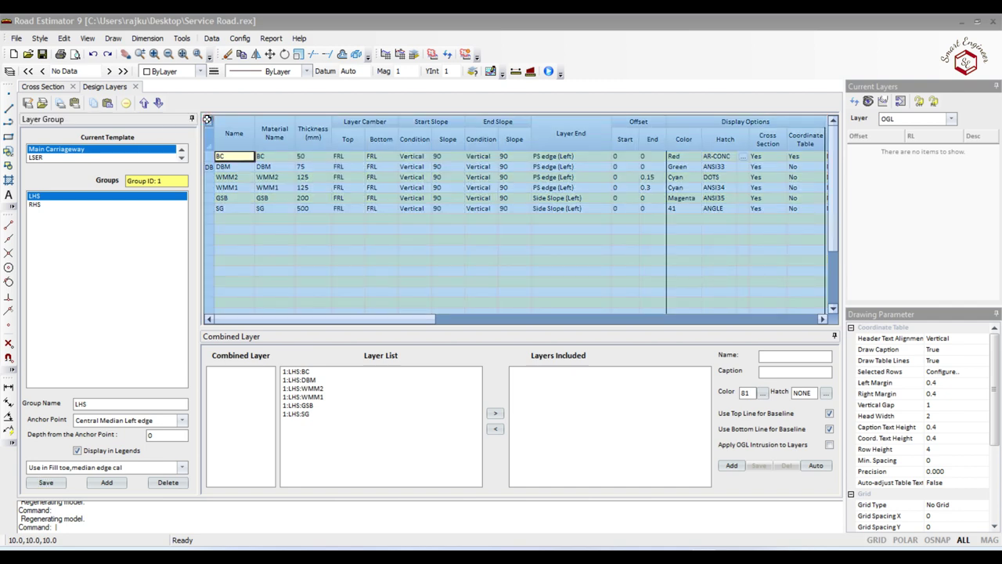
{"action": "left_click", "coordinate": [33, 205]}
{"action": "left_click", "coordinate": [210, 123]}
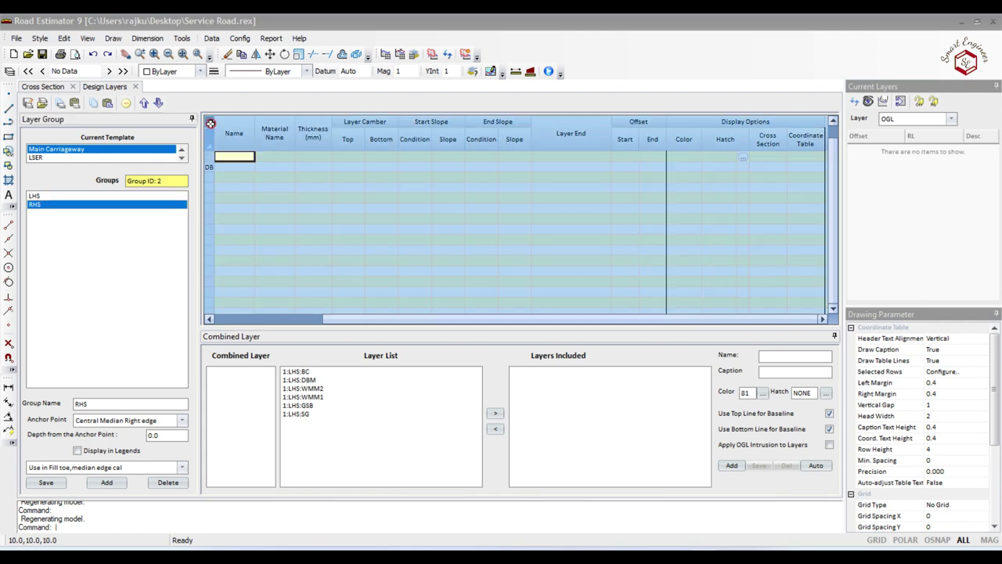
{"action": "key", "text": "ctrl+v"}
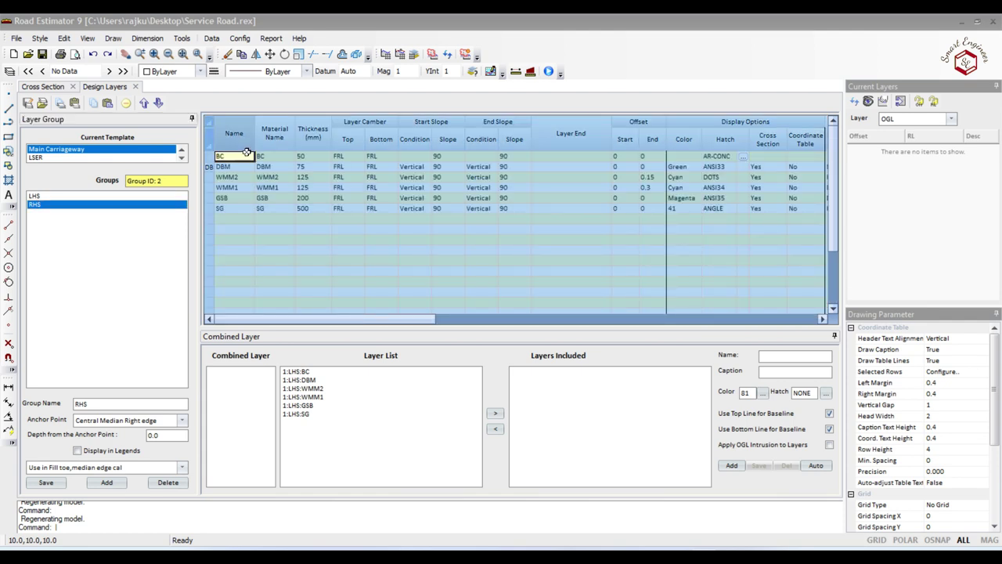
{"action": "left_click", "coordinate": [577, 155]}
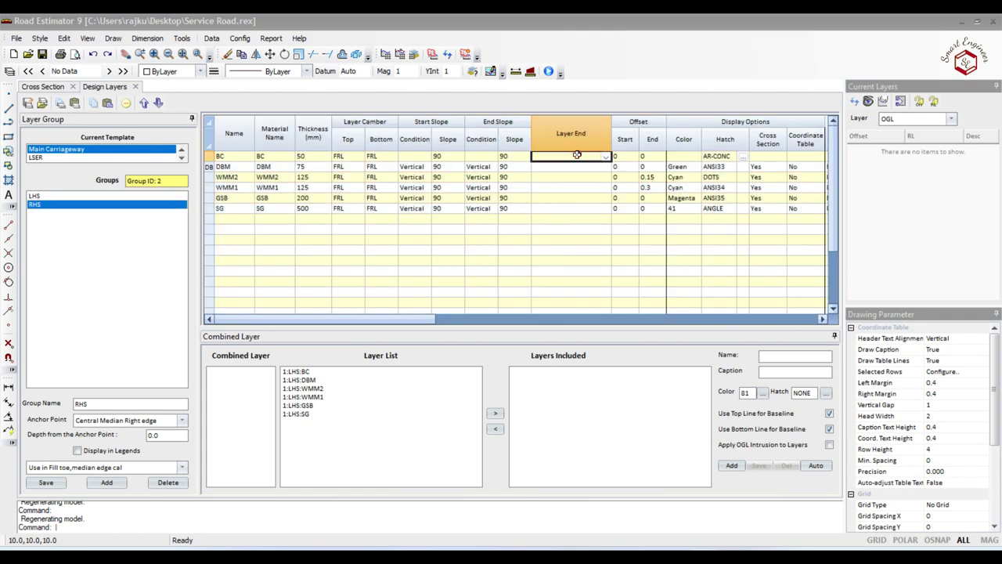
{"action": "left_click", "coordinate": [430, 156]}
{"action": "left_click", "coordinate": [421, 167]}
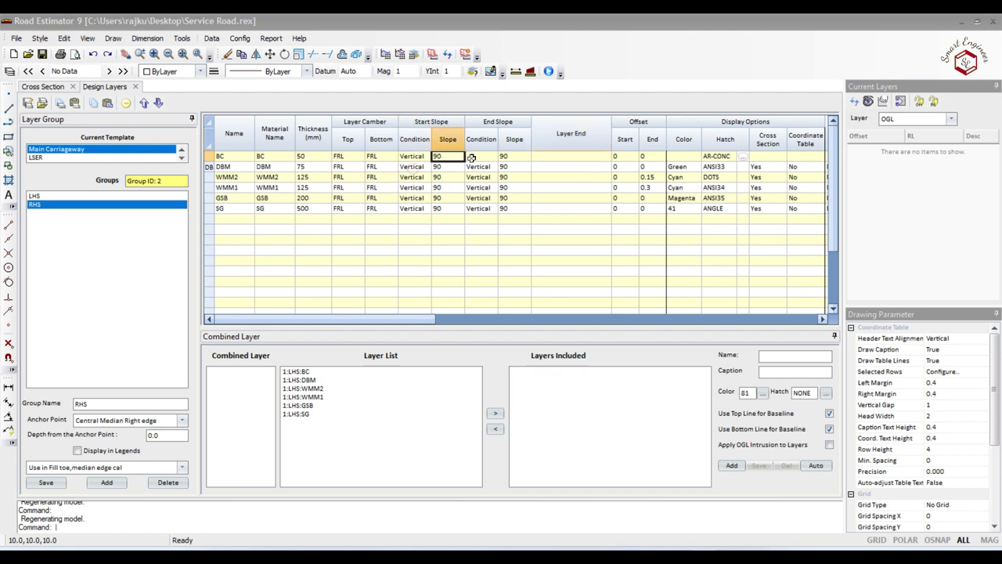
{"action": "left_click", "coordinate": [476, 156]}
{"action": "left_click", "coordinate": [478, 168]}
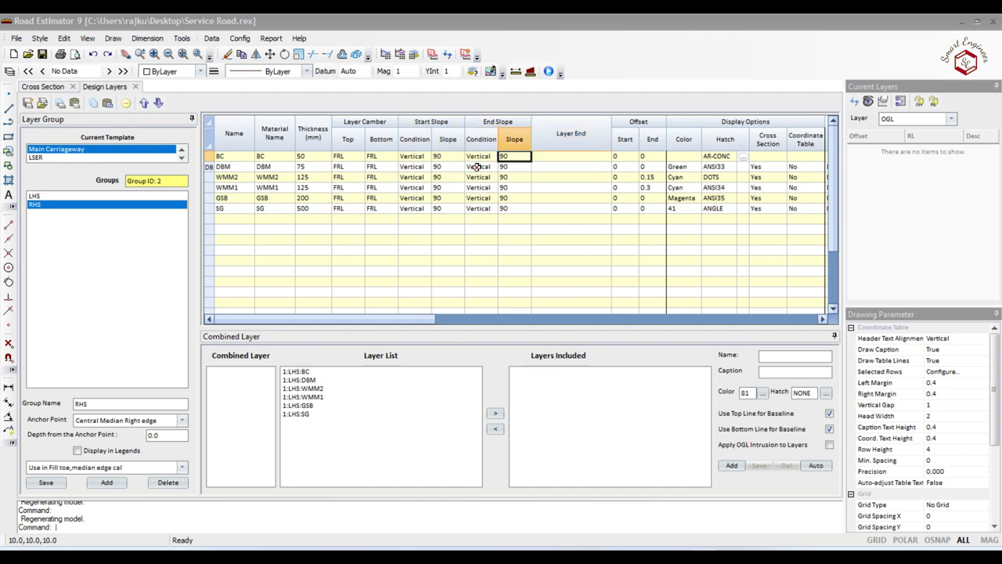
End the BC, DBM, WMM2 and WMM1 layers at PS edge (Right).
{"action": "left_click", "coordinate": [598, 158]}
{"action": "left_click", "coordinate": [604, 158]}
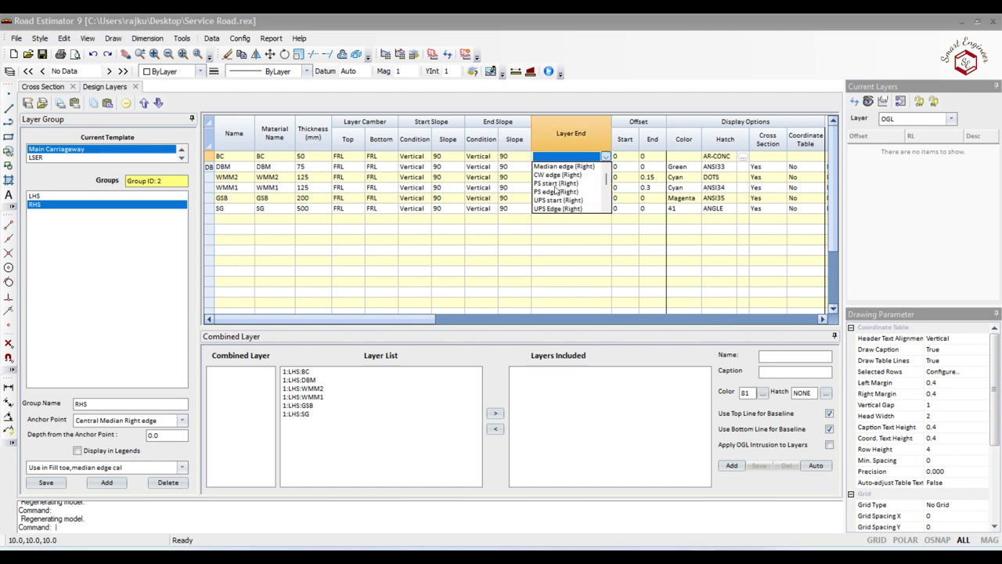
{"action": "left_click", "coordinate": [554, 191]}
{"action": "left_click", "coordinate": [588, 168]}
{"action": "left_click", "coordinate": [607, 167]}
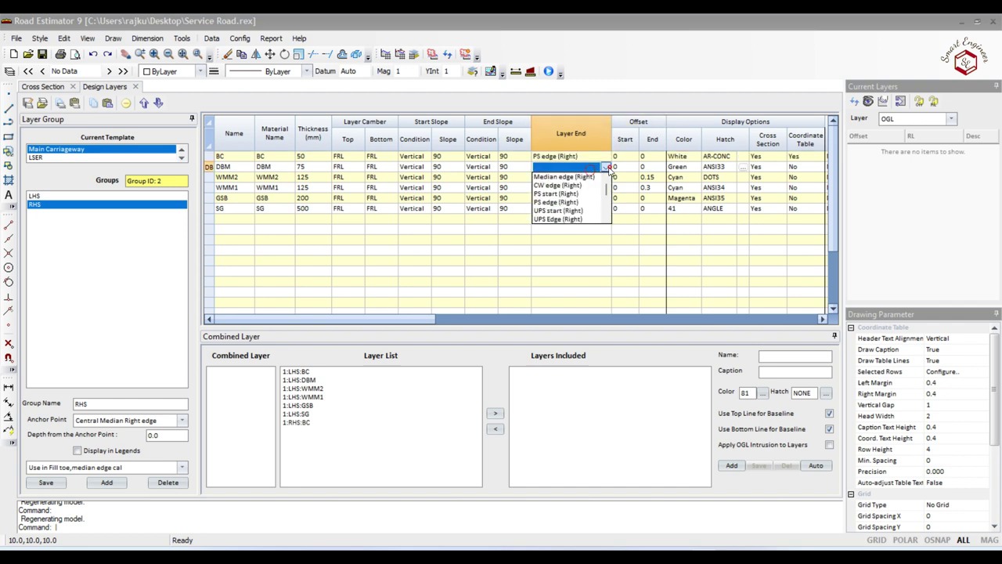
{"action": "left_click", "coordinate": [555, 202]}
{"action": "left_click", "coordinate": [593, 177]}
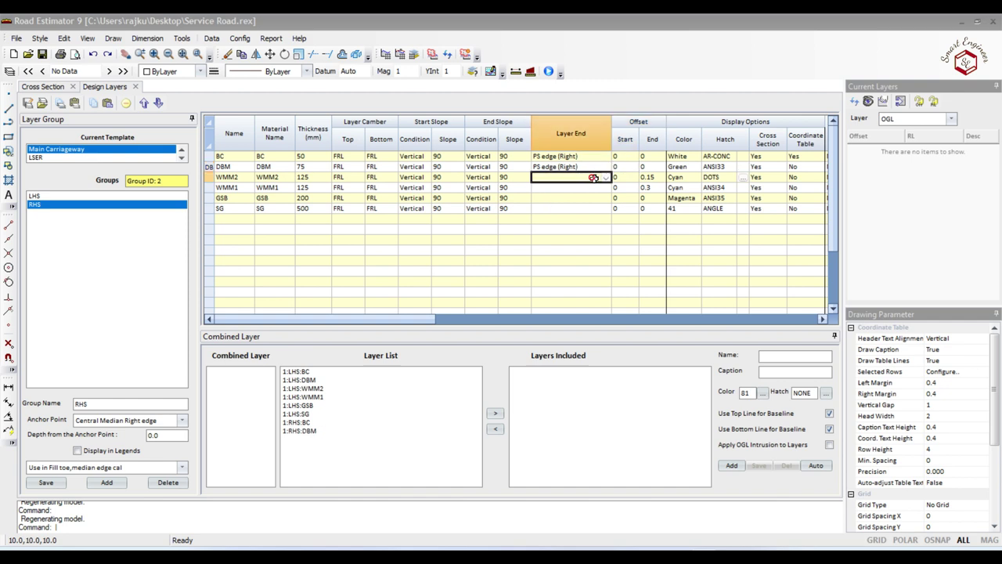
{"action": "left_click", "coordinate": [605, 178]}
{"action": "left_click", "coordinate": [555, 212]}
{"action": "left_click", "coordinate": [592, 188]}
{"action": "left_click", "coordinate": [607, 188]}
End GSB and SG at Side Slope (Right), save the RHS group, and reselect LHS.
{"action": "left_click", "coordinate": [555, 222]}
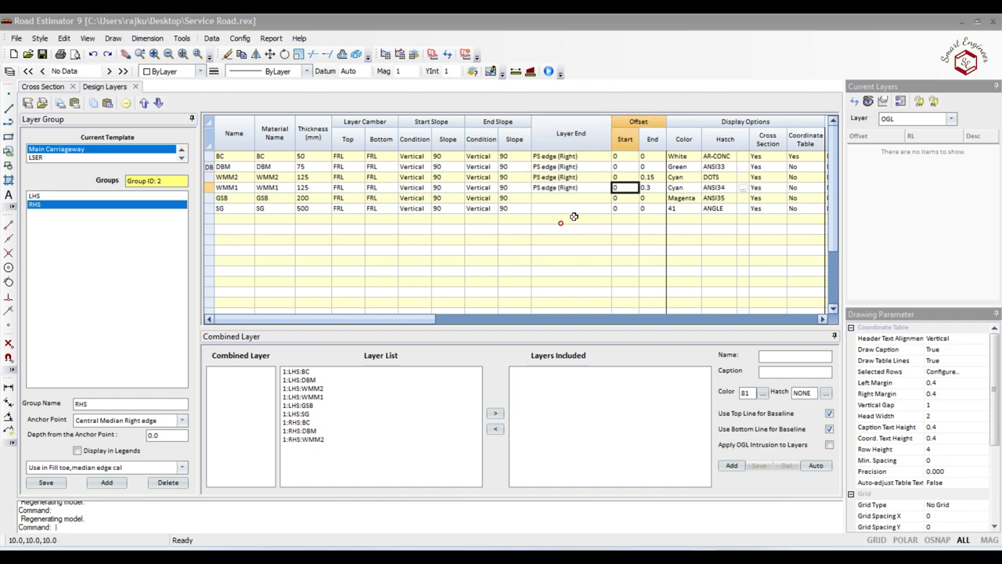
{"action": "left_click", "coordinate": [592, 198]}
{"action": "left_click", "coordinate": [606, 198]}
{"action": "scroll", "coordinate": [571, 235], "scroll_direction": "down", "scroll_amount": 1}
{"action": "scroll", "coordinate": [571, 235], "scroll_direction": "down", "scroll_amount": 2}
{"action": "left_click", "coordinate": [554, 242]}
{"action": "left_click", "coordinate": [586, 207]}
{"action": "left_click", "coordinate": [607, 208]}
{"action": "scroll", "coordinate": [565, 258], "scroll_direction": "down", "scroll_amount": 2}
{"action": "left_click", "coordinate": [563, 251]}
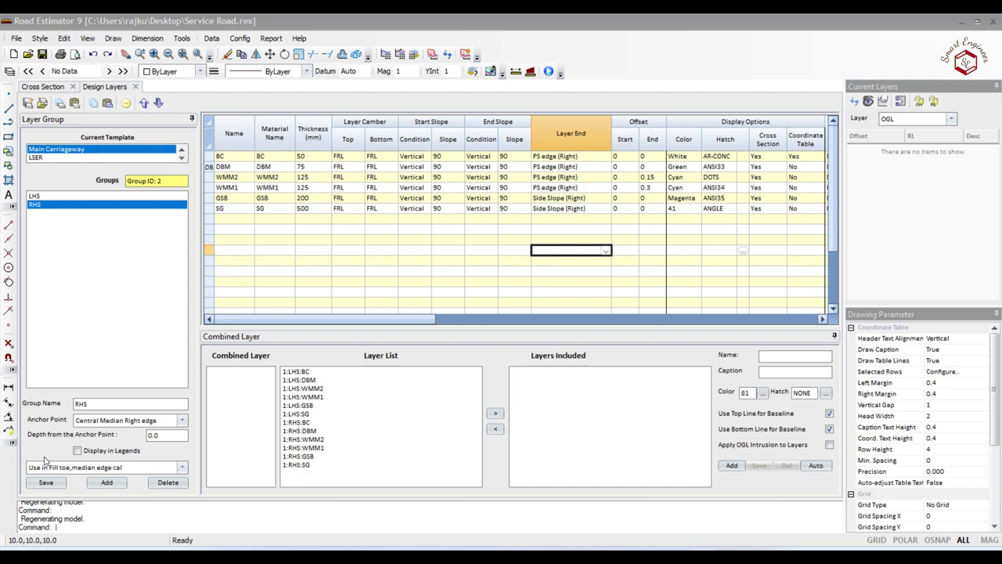
{"action": "left_click", "coordinate": [45, 482]}
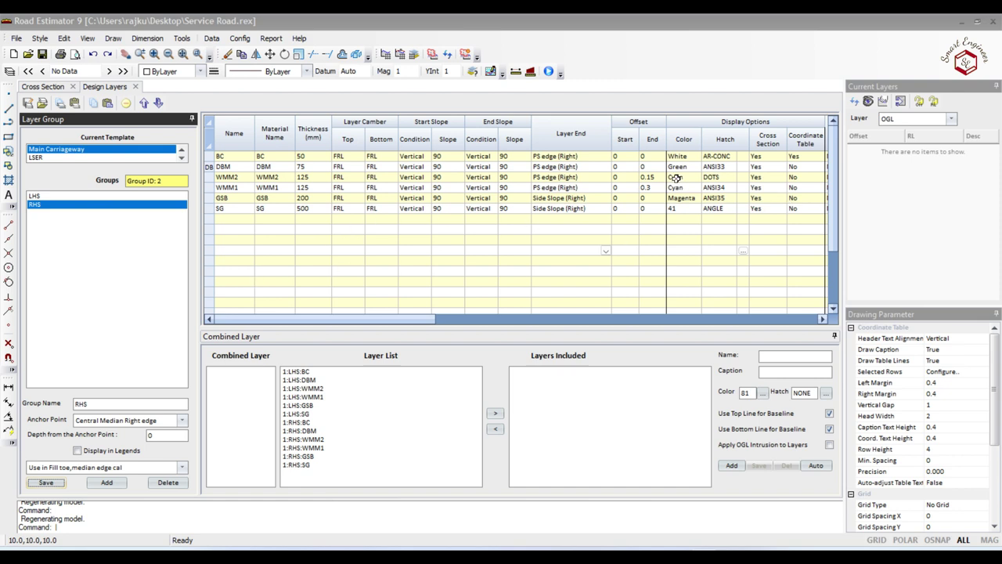
{"action": "left_click", "coordinate": [69, 196]}
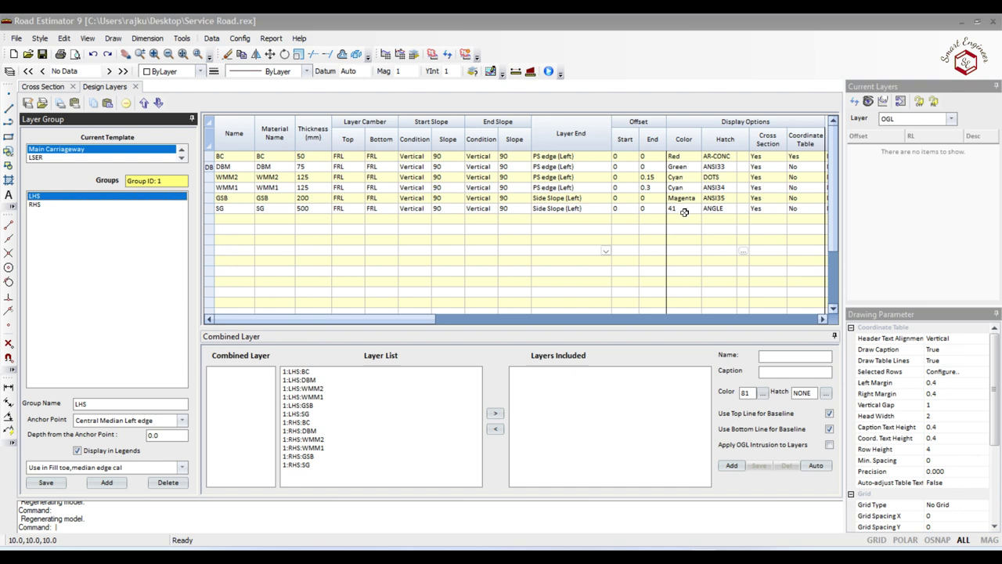
Colour the RHS group's SG layer Blue and save the group.
{"action": "left_click", "coordinate": [35, 204]}
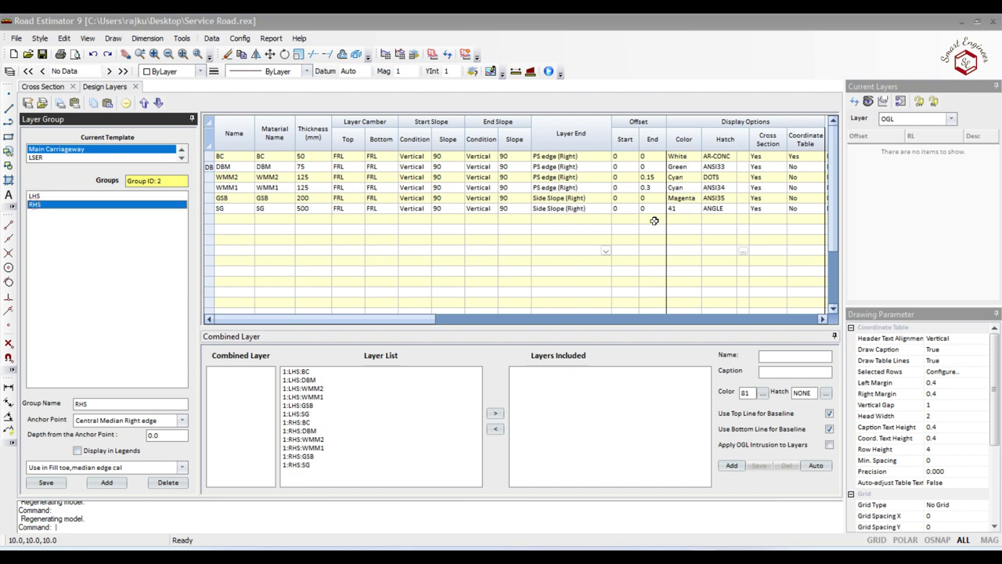
{"action": "left_click", "coordinate": [694, 209]}
{"action": "scroll", "coordinate": [692, 229], "scroll_direction": "up", "scroll_amount": 5}
{"action": "scroll", "coordinate": [690, 232], "scroll_direction": "up", "scroll_amount": 5}
{"action": "scroll", "coordinate": [689, 235], "scroll_direction": "up", "scroll_amount": 3}
{"action": "scroll", "coordinate": [689, 235], "scroll_direction": "down", "scroll_amount": 2}
{"action": "scroll", "coordinate": [684, 249], "scroll_direction": "down", "scroll_amount": 1}
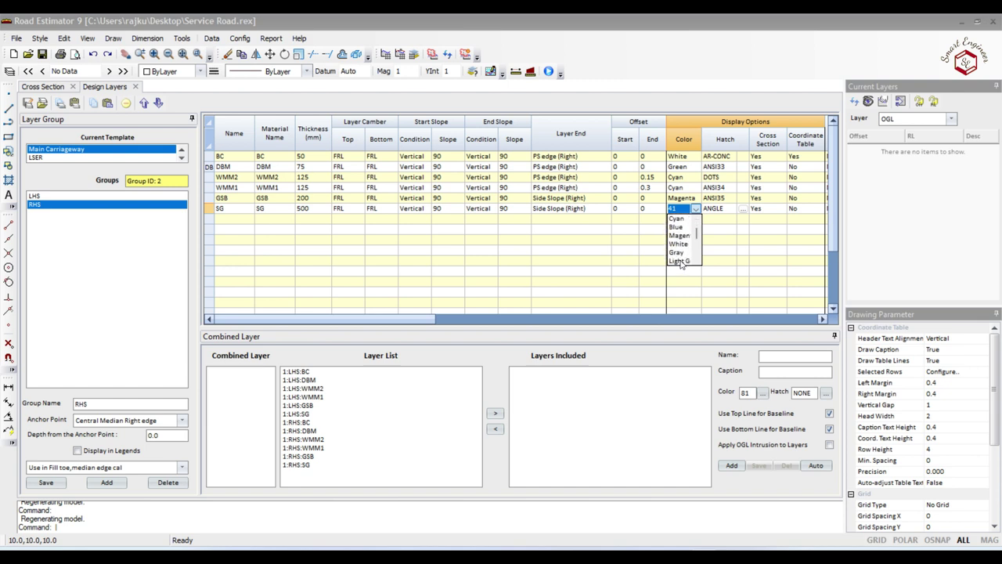
{"action": "left_click", "coordinate": [678, 228]}
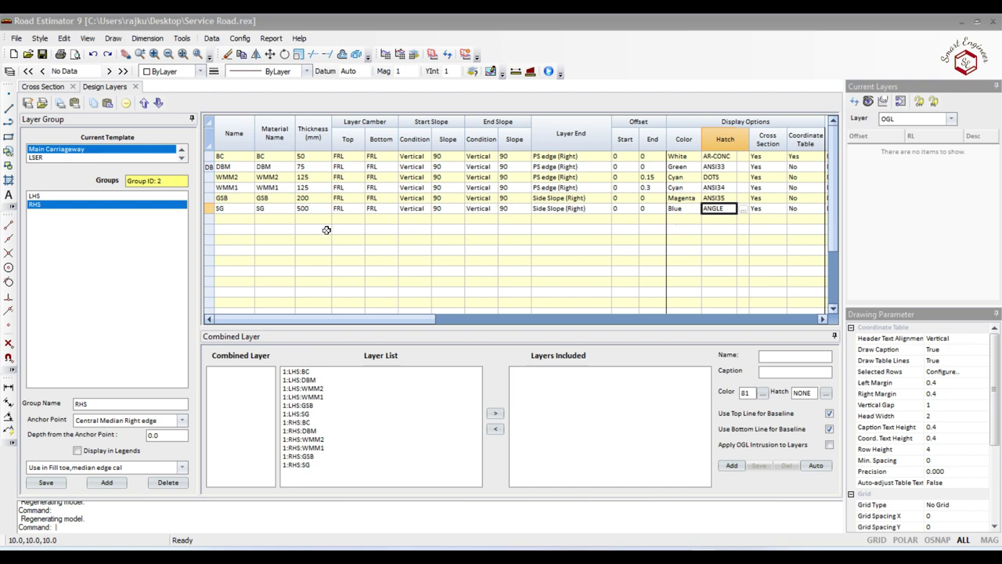
{"action": "left_click", "coordinate": [47, 482]}
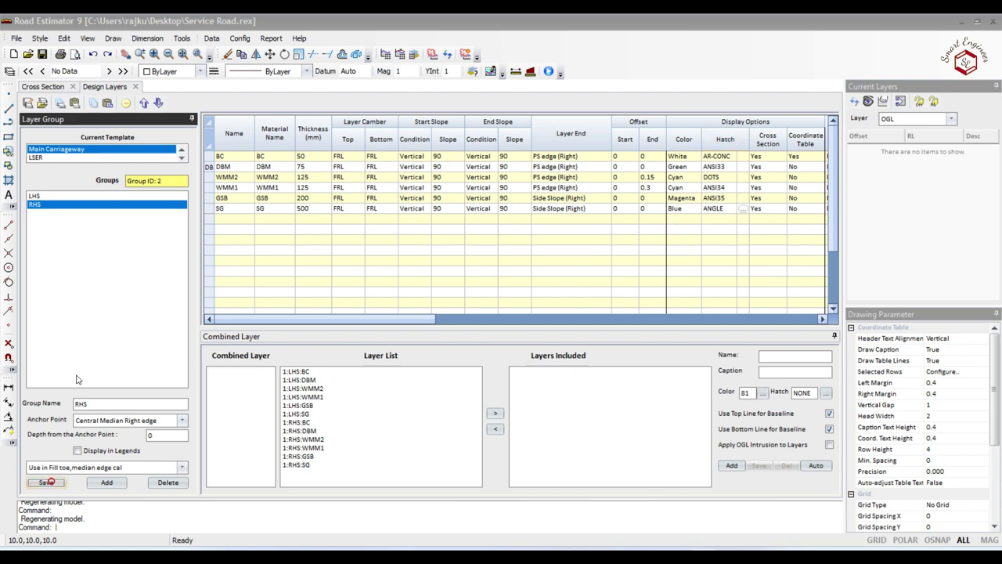
Colour the LHS group's SG layer Blue, save, and select all its layer rows.
{"action": "left_click", "coordinate": [82, 196]}
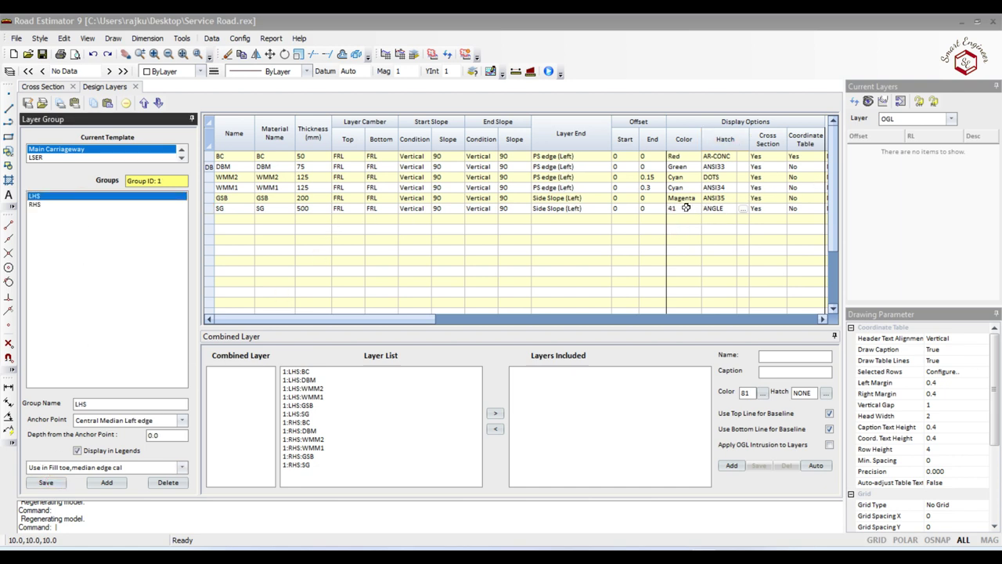
{"action": "left_click", "coordinate": [686, 207]}
{"action": "left_click", "coordinate": [695, 208]}
{"action": "scroll", "coordinate": [687, 254], "scroll_direction": "up", "scroll_amount": 5}
{"action": "scroll", "coordinate": [687, 253], "scroll_direction": "up", "scroll_amount": 4}
{"action": "scroll", "coordinate": [687, 254], "scroll_direction": "up", "scroll_amount": 5}
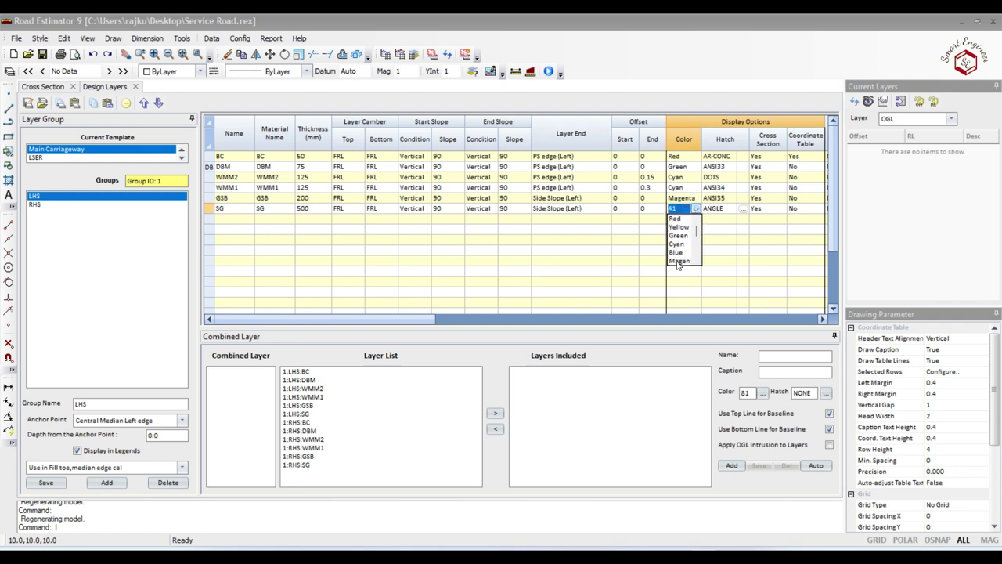
{"action": "left_click", "coordinate": [677, 252]}
{"action": "left_click", "coordinate": [46, 482]}
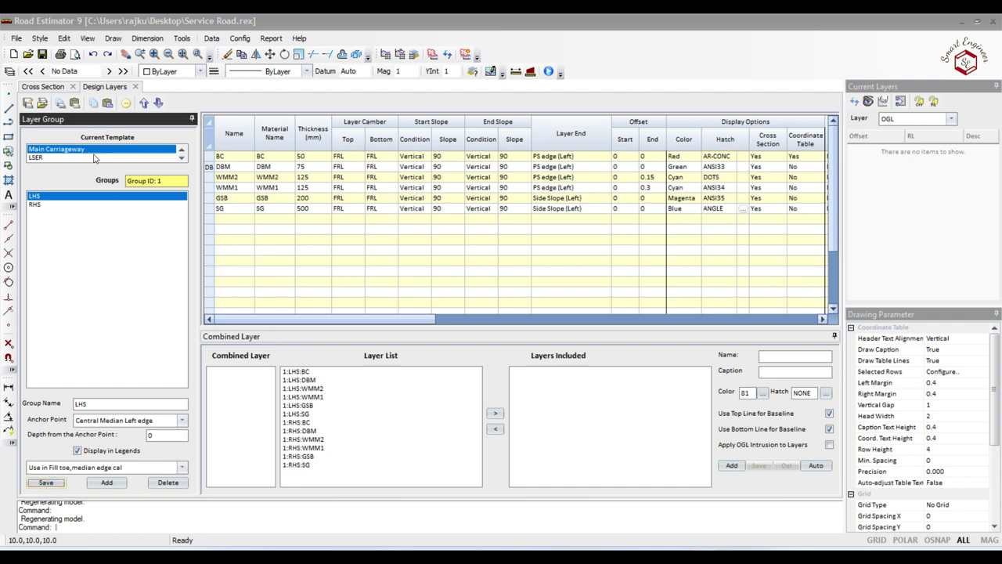
{"action": "left_click", "coordinate": [209, 124]}
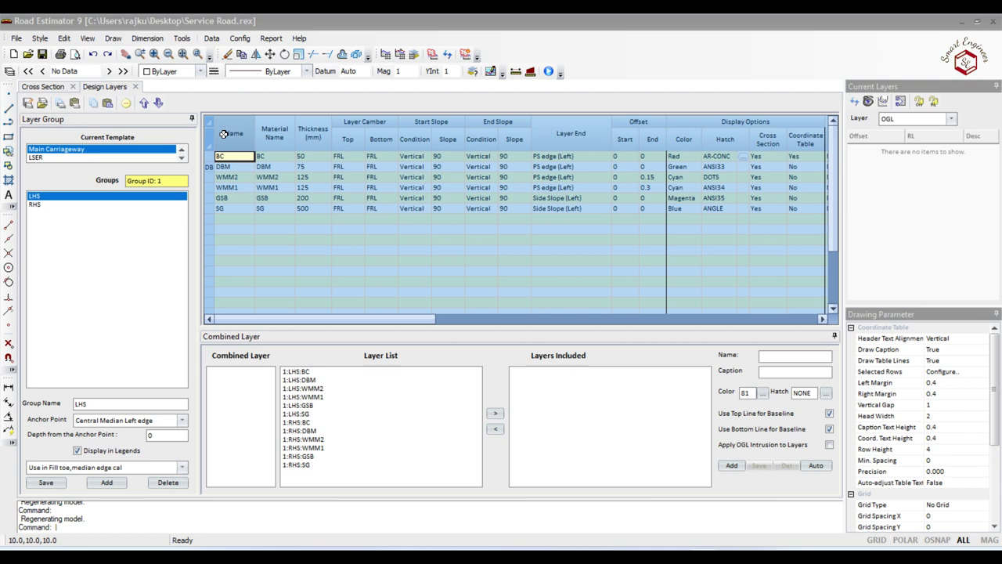
Paste the copied layers into the LSER template's LHS group.
{"action": "left_click", "coordinate": [78, 158]}
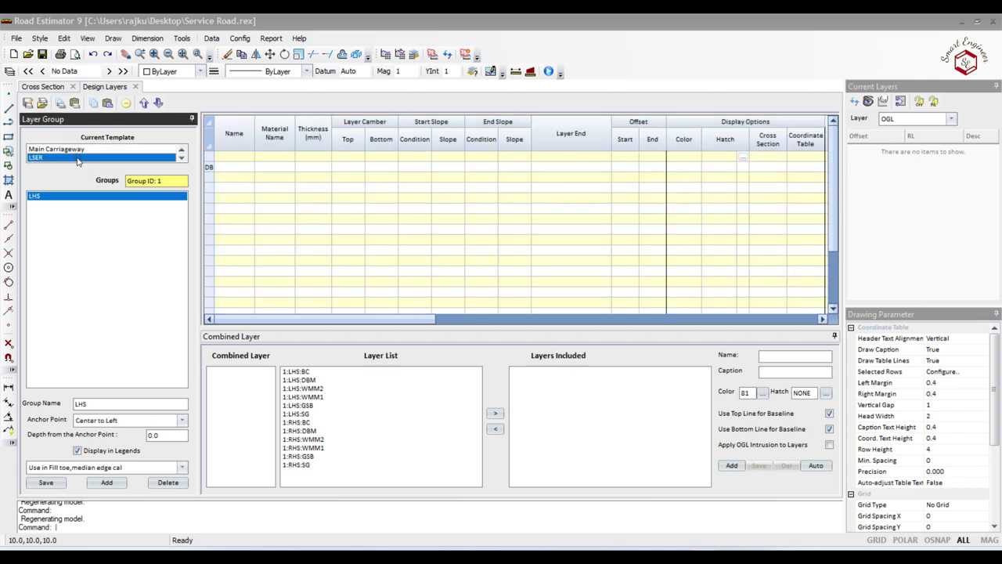
{"action": "left_click", "coordinate": [209, 125]}
{"action": "key", "text": "ctrl+v"}
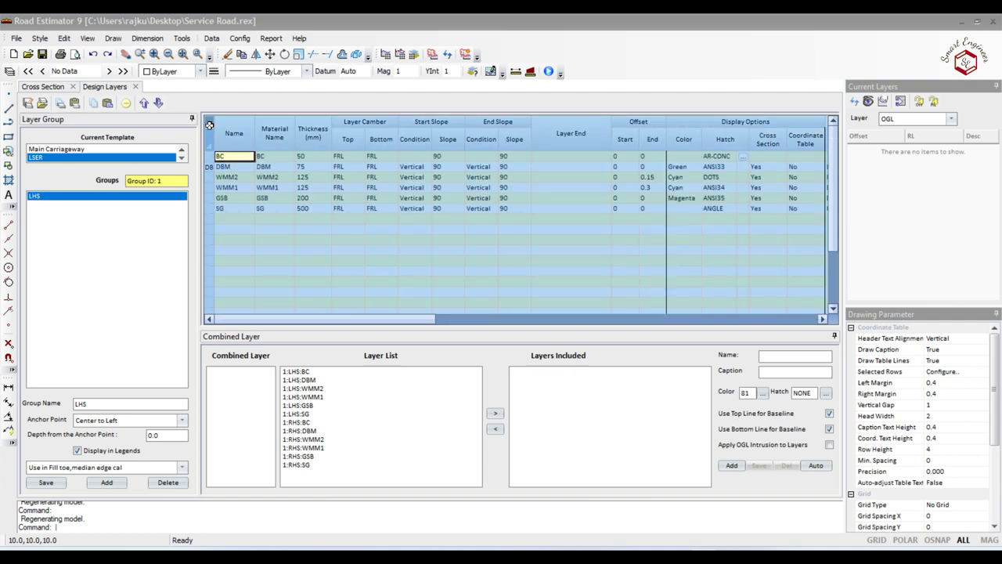
Give BC Vertical start and end slope conditions and a PS edge (Left) layer end.
{"action": "left_click", "coordinate": [565, 157]}
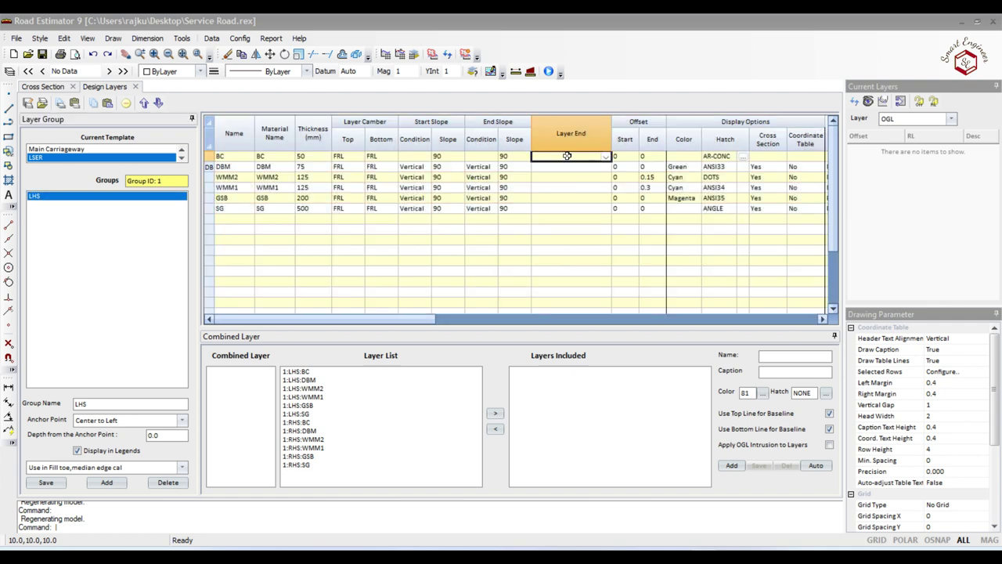
{"action": "left_click", "coordinate": [427, 156]}
{"action": "left_click", "coordinate": [426, 156]}
{"action": "left_click", "coordinate": [425, 166]}
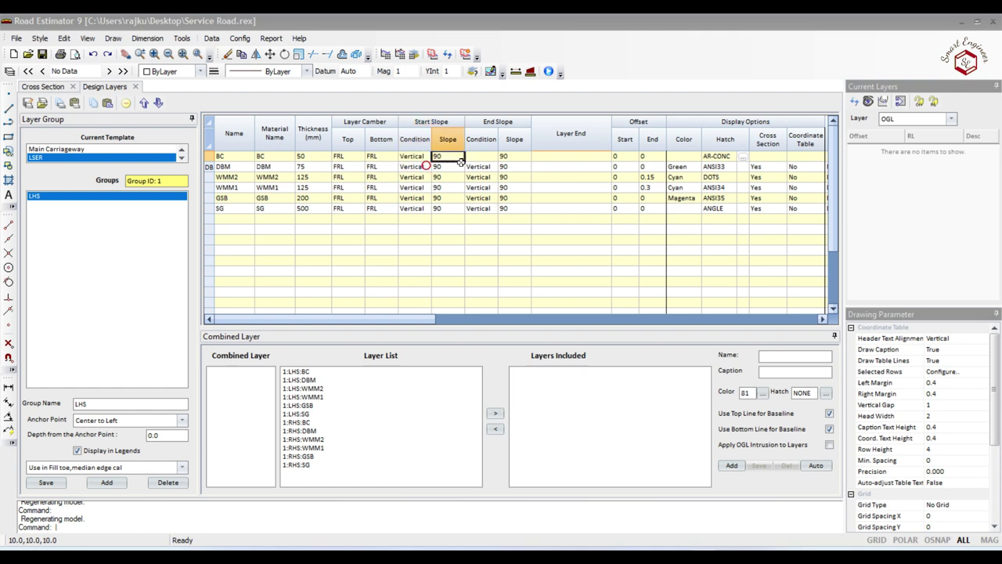
{"action": "left_click", "coordinate": [486, 157]}
{"action": "left_click", "coordinate": [488, 157]}
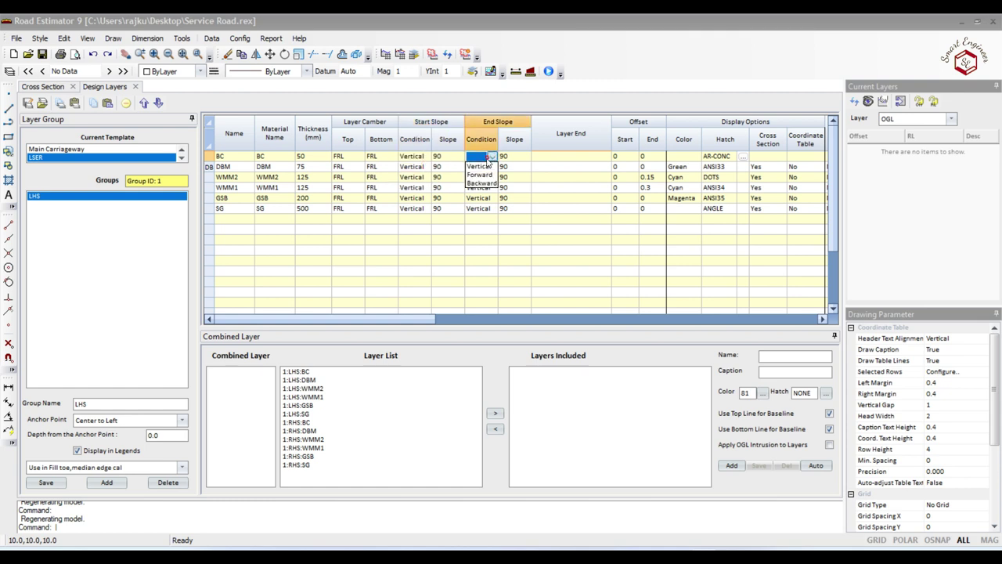
{"action": "left_click", "coordinate": [480, 166]}
{"action": "left_click", "coordinate": [547, 157]}
{"action": "left_click", "coordinate": [605, 157]}
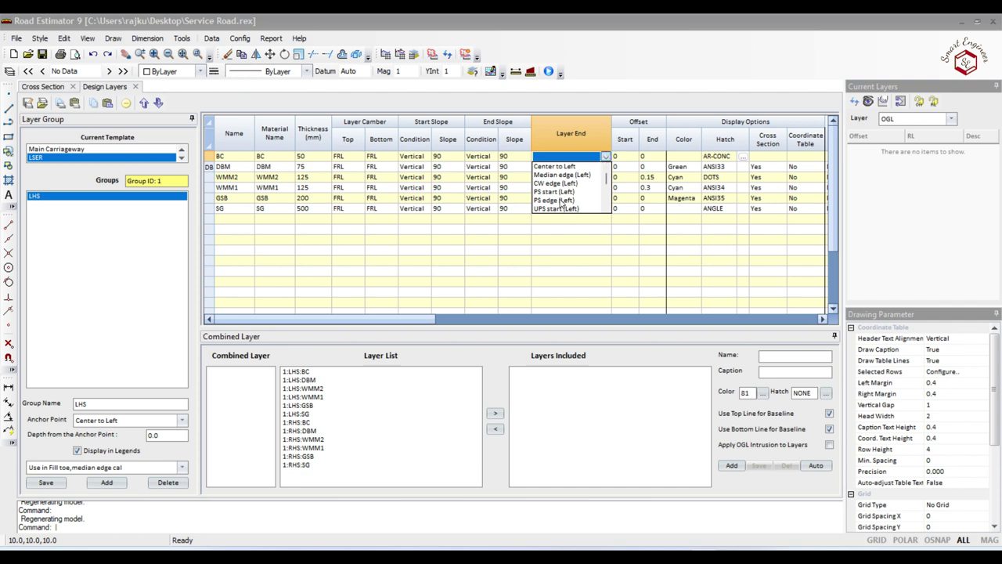
{"action": "left_click", "coordinate": [561, 202]}
Set the DBM, WMM2 and WMM1 layer ends to PS edge (Left).
{"action": "left_click", "coordinate": [583, 167]}
{"action": "left_click", "coordinate": [606, 168]}
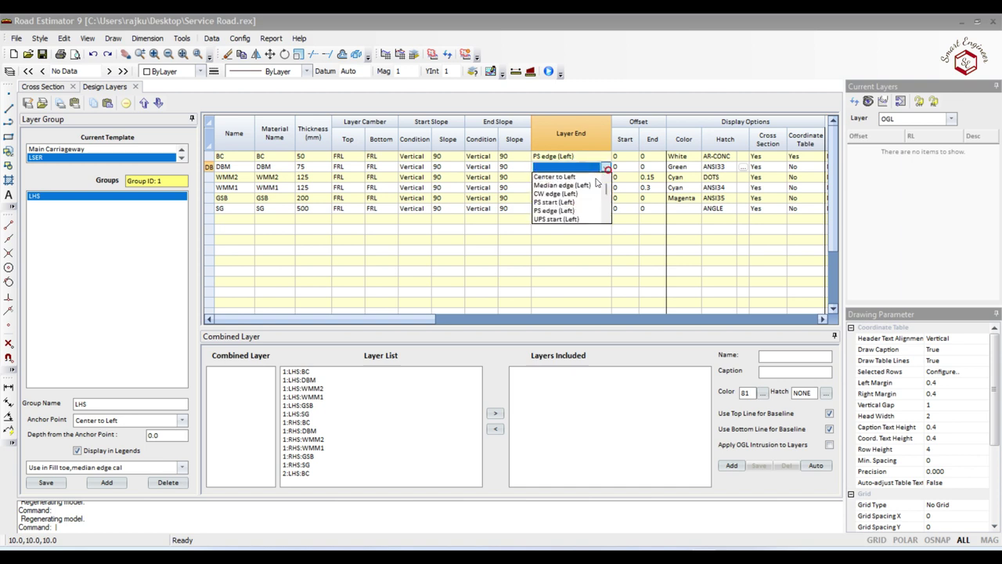
{"action": "left_click", "coordinate": [554, 211]}
{"action": "left_click", "coordinate": [598, 178]}
{"action": "left_click", "coordinate": [604, 178]}
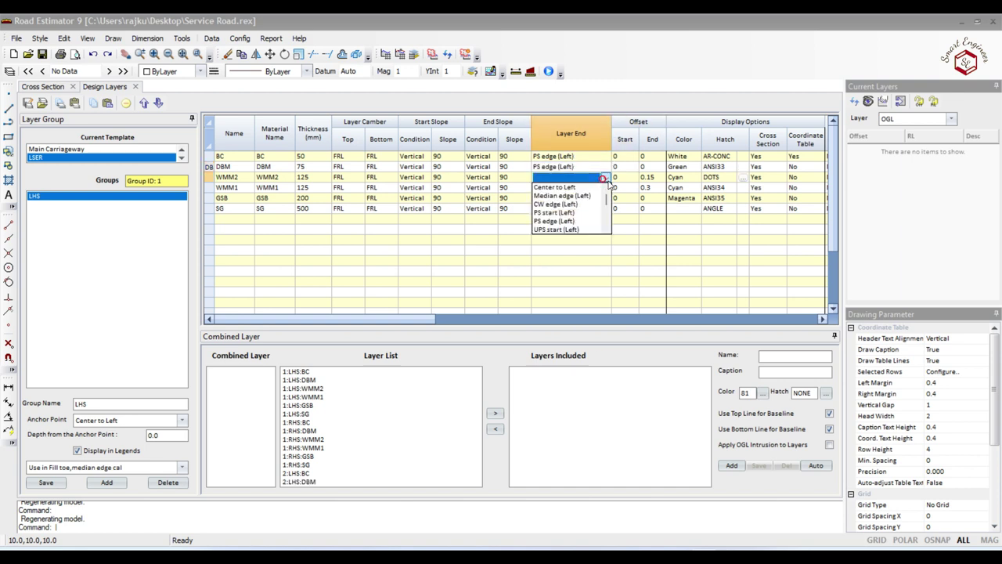
{"action": "left_click", "coordinate": [553, 221]}
{"action": "left_click", "coordinate": [595, 188]}
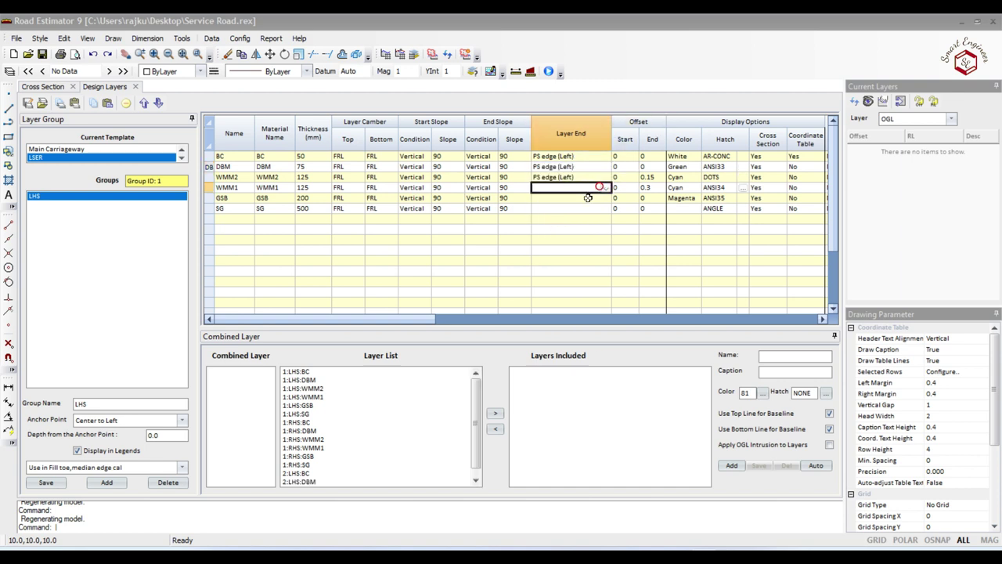
{"action": "left_click", "coordinate": [603, 187]}
{"action": "left_click", "coordinate": [562, 231]}
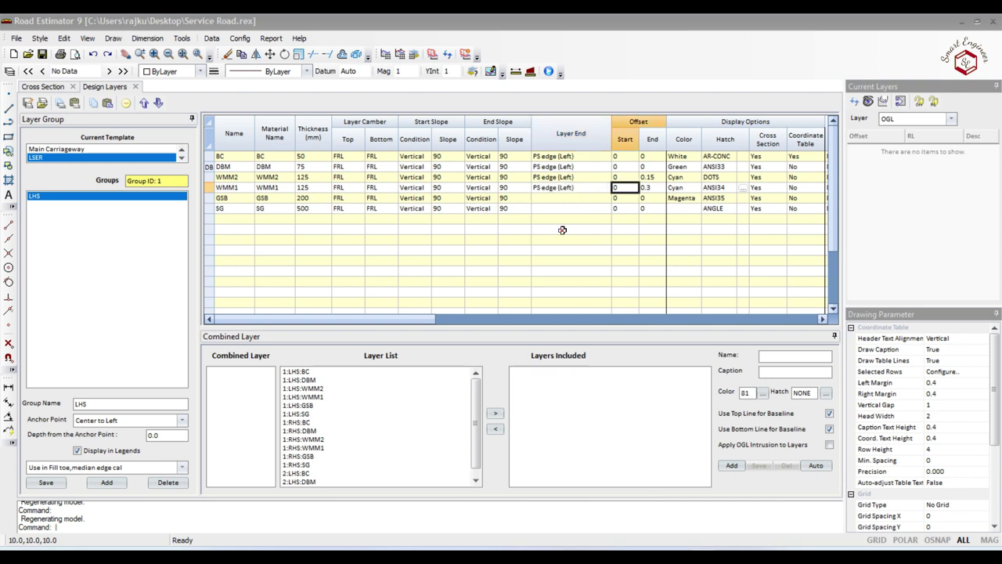
Set the GSB and SG layer ends to Side Slope (Left) and save the LHS group.
{"action": "left_click", "coordinate": [598, 198]}
{"action": "left_click", "coordinate": [605, 198]}
{"action": "scroll", "coordinate": [589, 225], "scroll_direction": "down", "scroll_amount": 1}
{"action": "scroll", "coordinate": [562, 243], "scroll_direction": "down", "scroll_amount": 2}
{"action": "scroll", "coordinate": [567, 231], "scroll_direction": "down", "scroll_amount": 1}
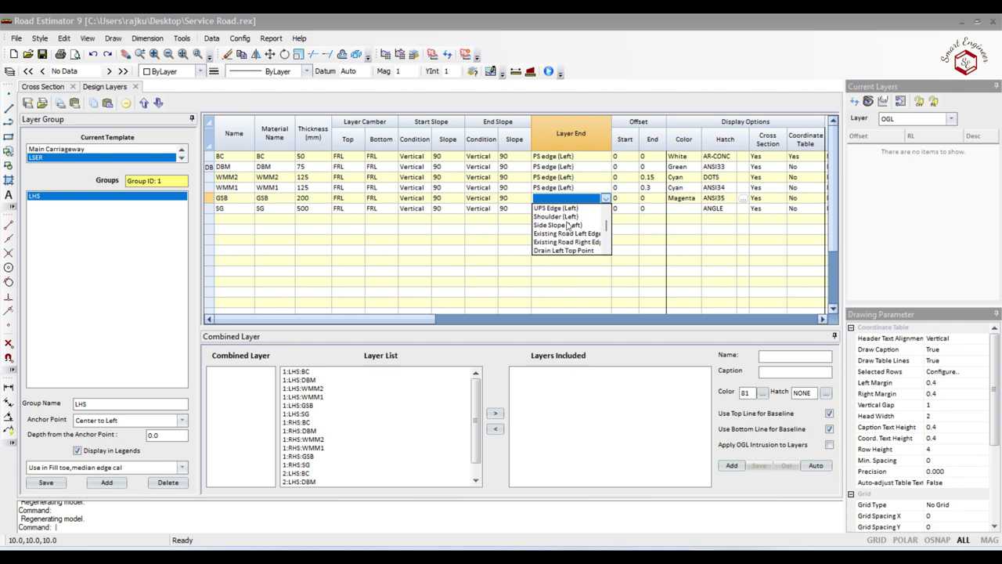
{"action": "left_click", "coordinate": [565, 226]}
{"action": "left_click", "coordinate": [572, 208]}
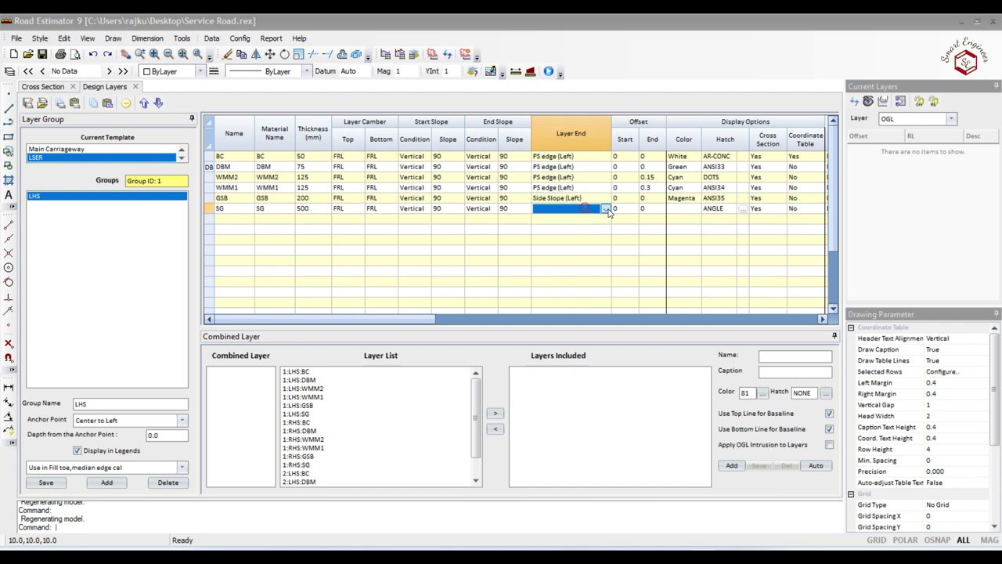
{"action": "left_click", "coordinate": [607, 208]}
{"action": "scroll", "coordinate": [573, 247], "scroll_direction": "down", "scroll_amount": 2}
{"action": "scroll", "coordinate": [560, 262], "scroll_direction": "down", "scroll_amount": 1}
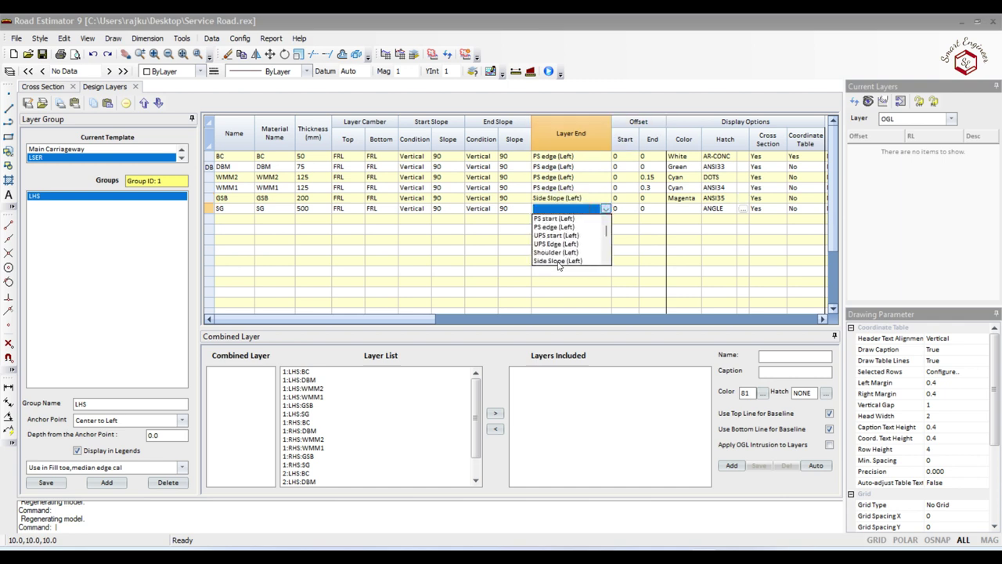
{"action": "left_click", "coordinate": [559, 261]}
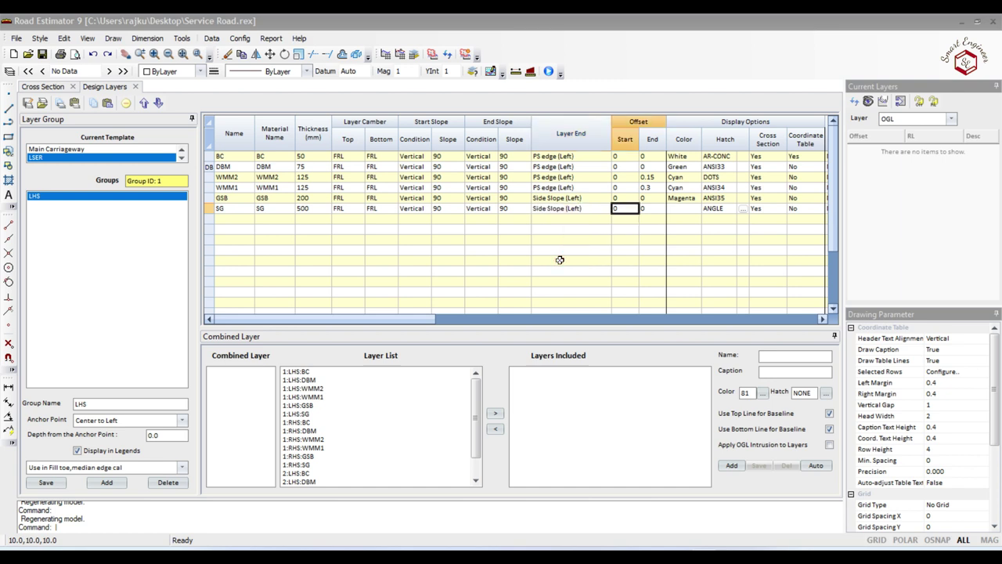
{"action": "left_click", "coordinate": [43, 483]}
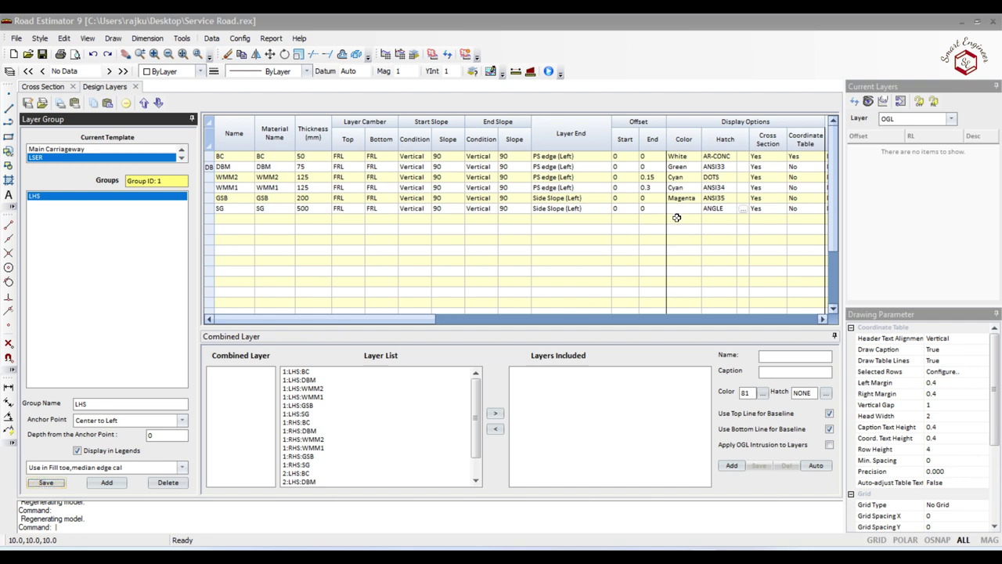
Colour the SG layer Blue and save the group.
{"action": "left_click", "coordinate": [677, 209]}
{"action": "left_click", "coordinate": [695, 211]}
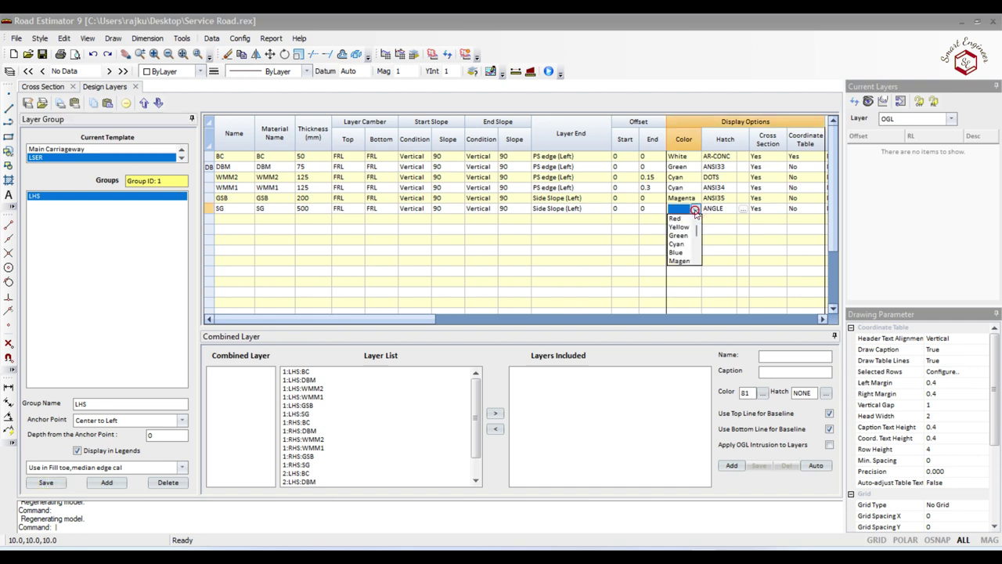
{"action": "left_click", "coordinate": [677, 252]}
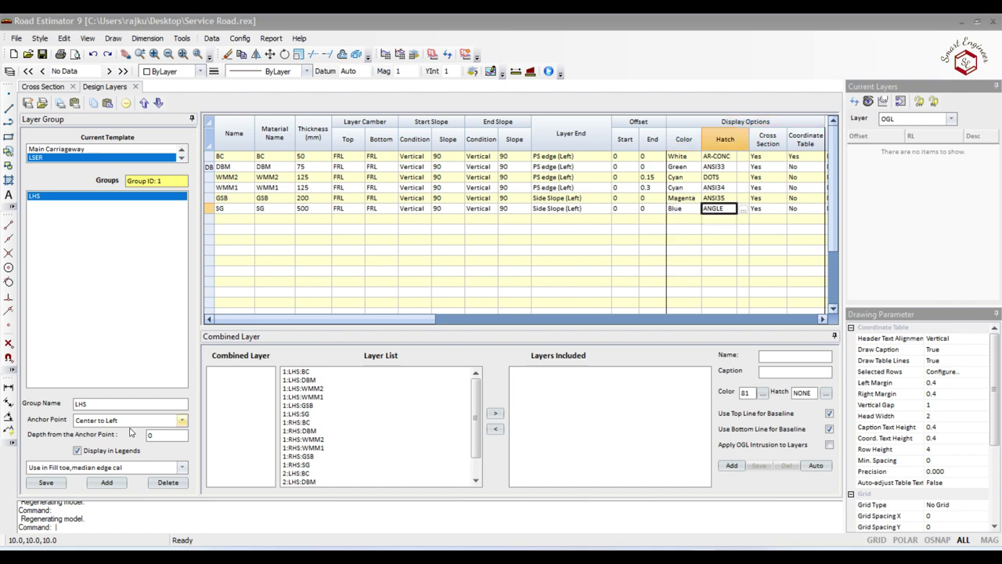
{"action": "left_click", "coordinate": [45, 482]}
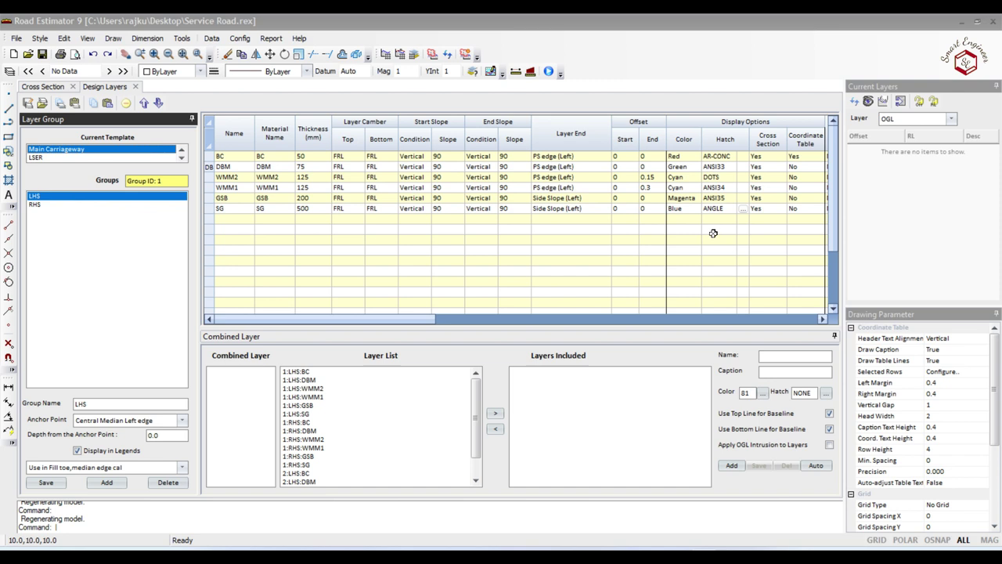
Colour the RHS group's SG layer Blue and save it.
{"action": "left_click", "coordinate": [64, 205]}
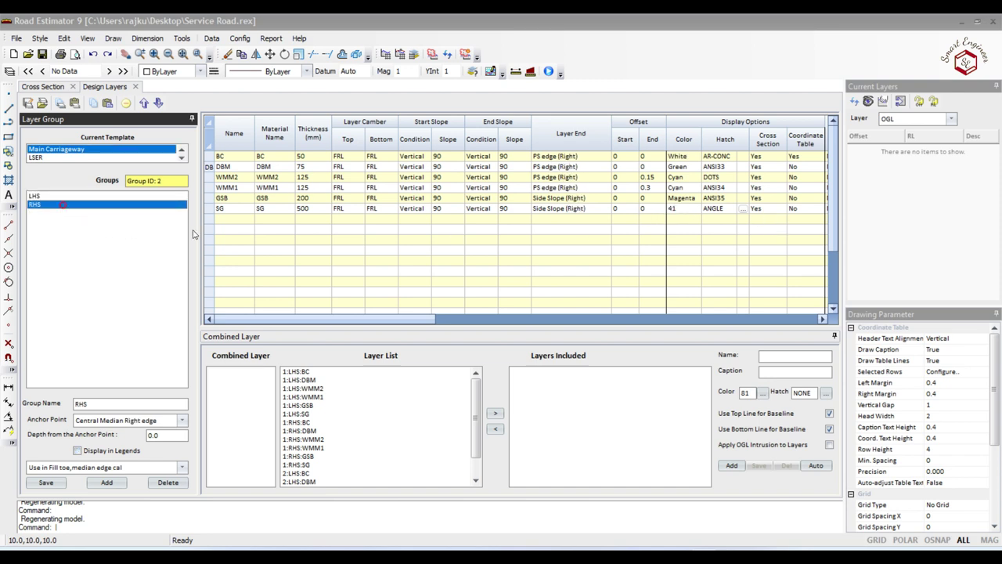
{"action": "left_click", "coordinate": [690, 210]}
{"action": "left_click", "coordinate": [694, 210]}
{"action": "scroll", "coordinate": [693, 226], "scroll_direction": "up", "scroll_amount": 7}
{"action": "scroll", "coordinate": [694, 231], "scroll_direction": "up", "scroll_amount": 6}
{"action": "left_click", "coordinate": [676, 252]}
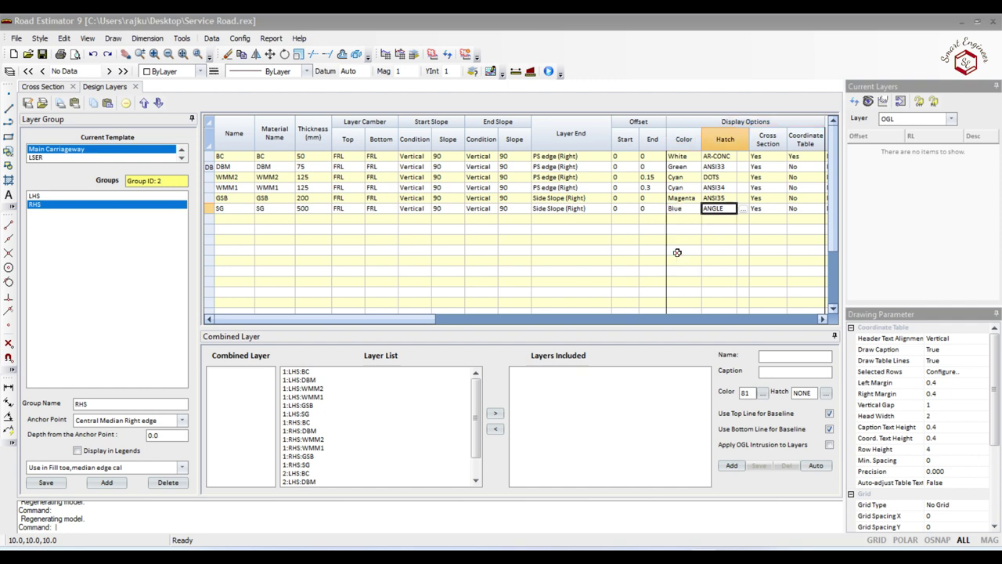
{"action": "left_click", "coordinate": [47, 482]}
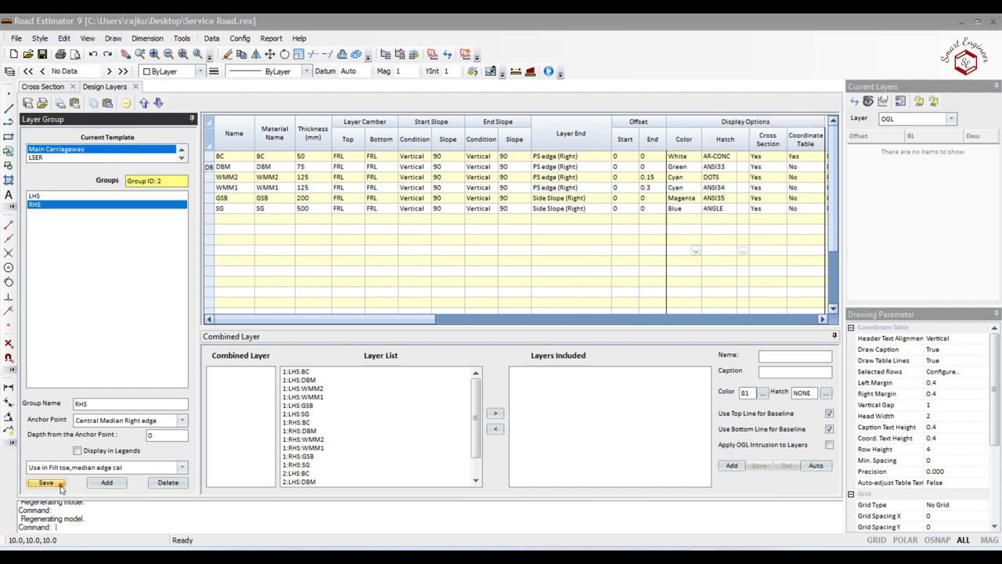
{"action": "left_click", "coordinate": [62, 158]}
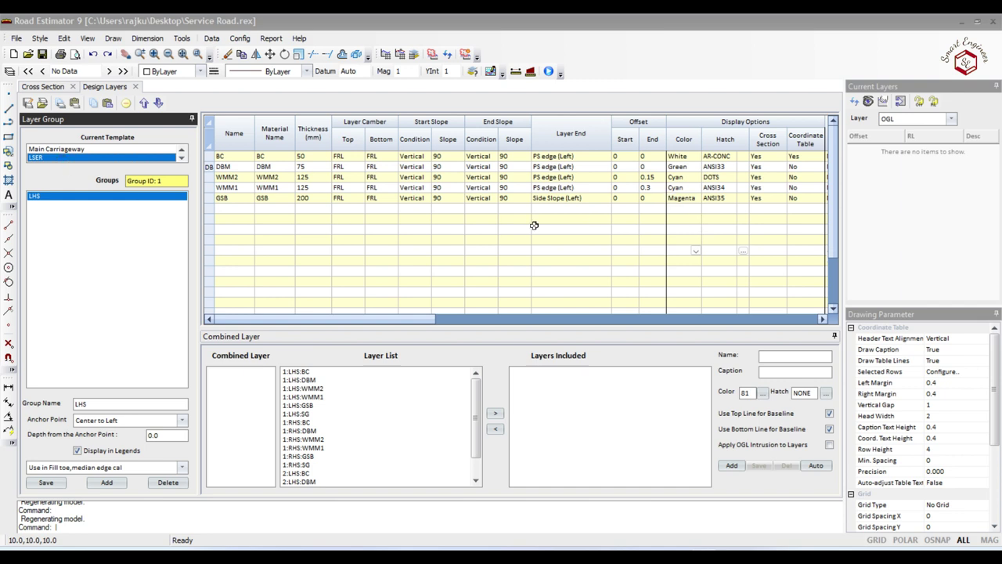
{"action": "left_click_drag", "start_coordinate": [223, 156], "coordinate": [302, 196]}
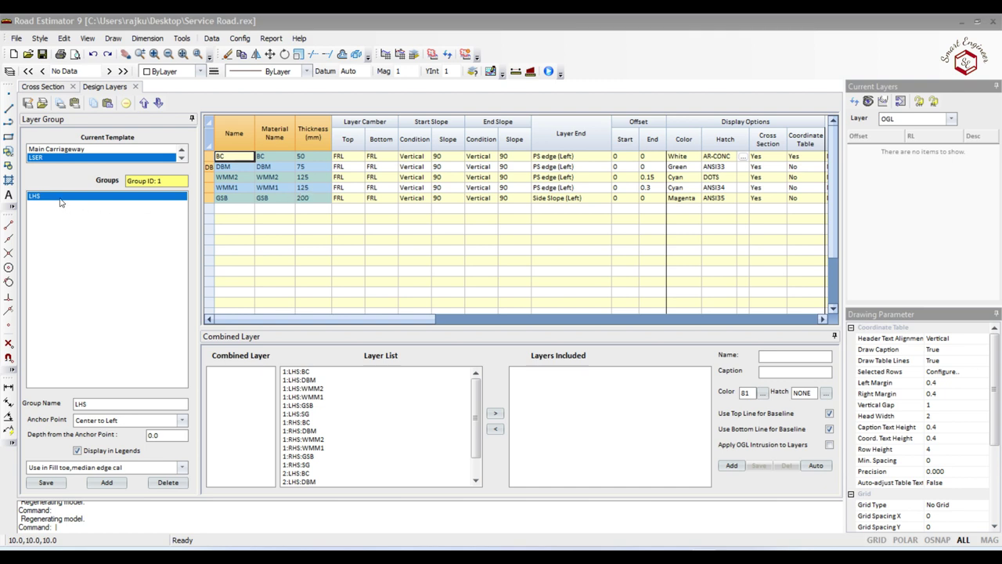
{"action": "left_click", "coordinate": [54, 150]}
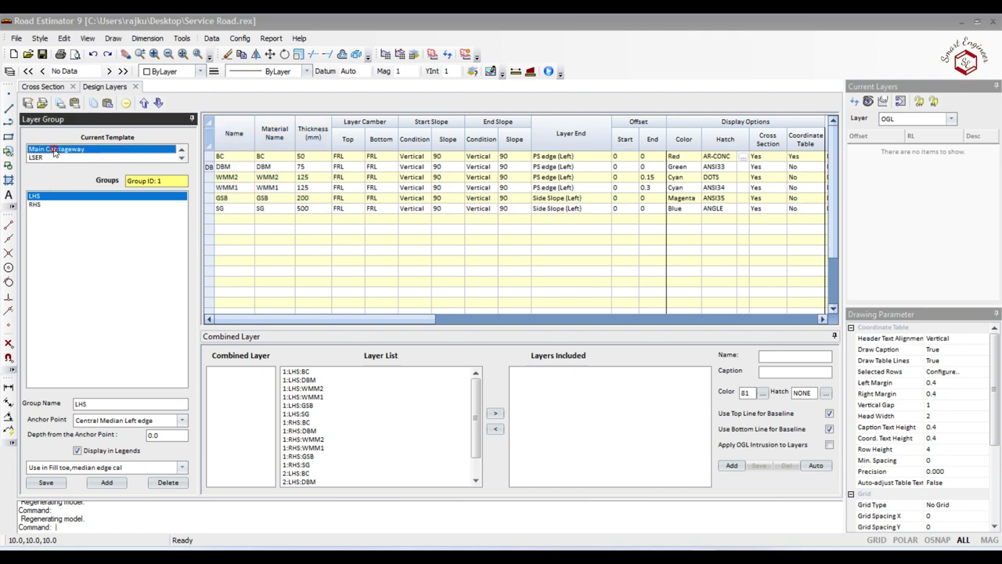
{"action": "left_click", "coordinate": [35, 205]}
{"action": "left_click", "coordinate": [36, 196]}
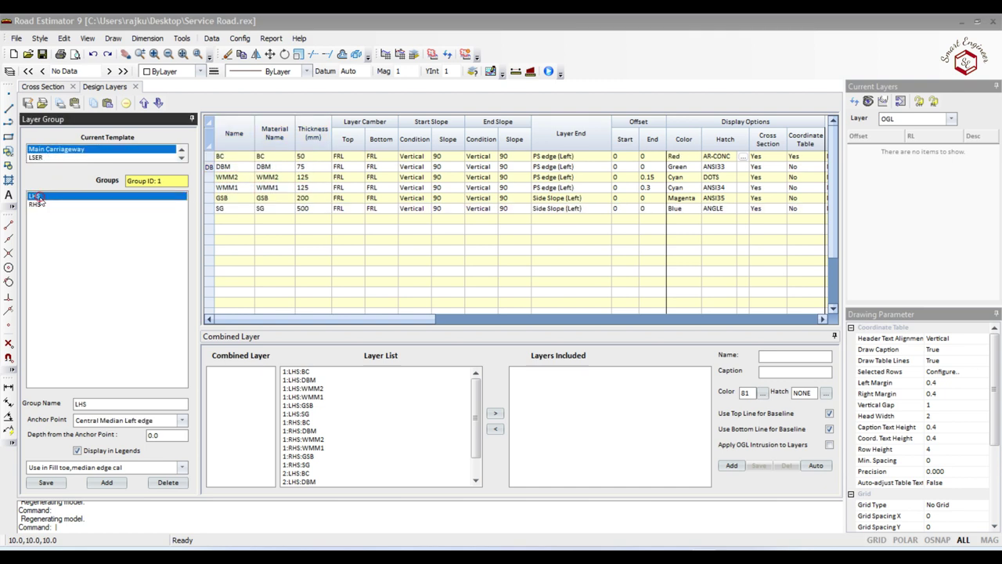
{"action": "left_click", "coordinate": [219, 207]}
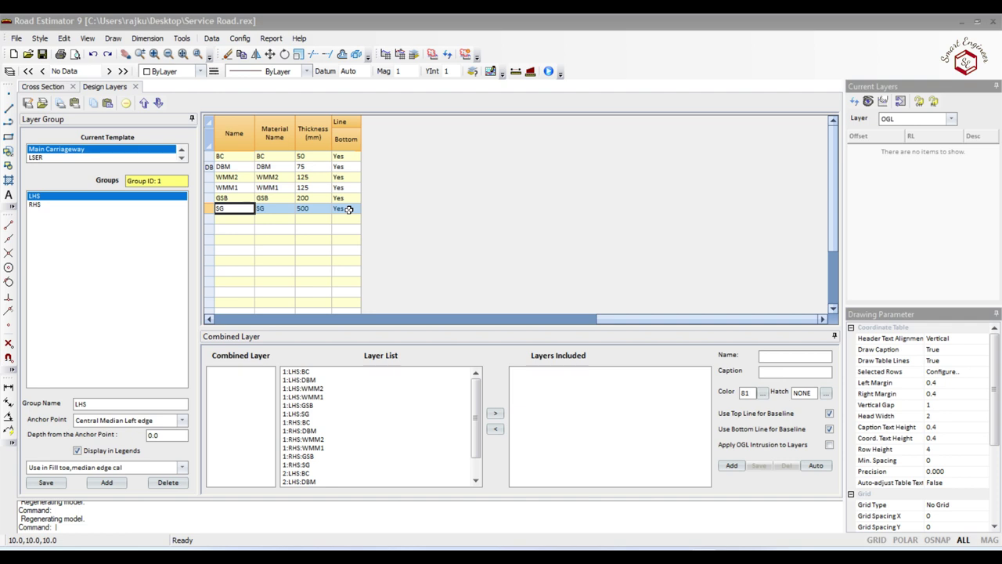
{"action": "left_click", "coordinate": [42, 157]}
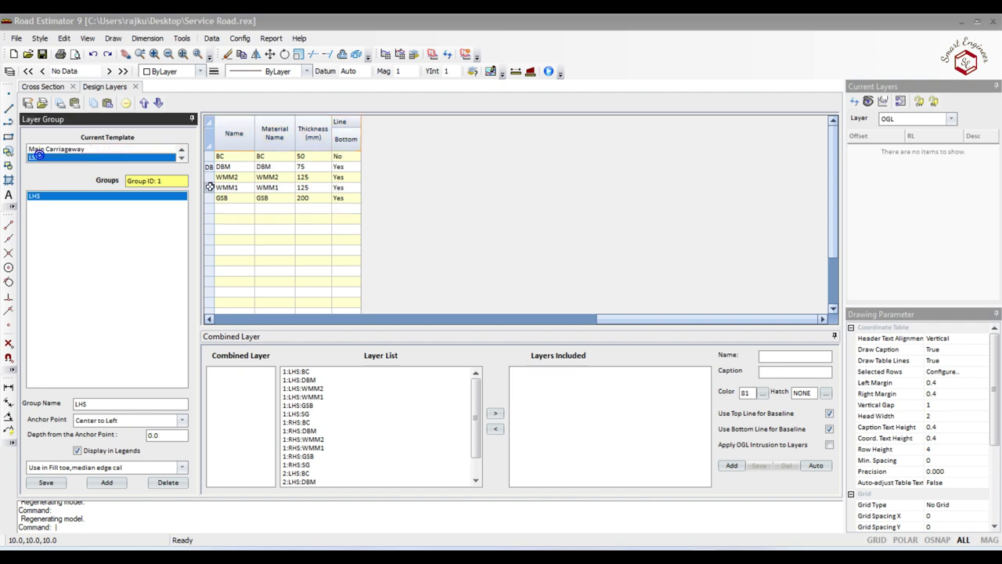
{"action": "left_click_drag", "start_coordinate": [697, 316], "coordinate": [314, 316]}
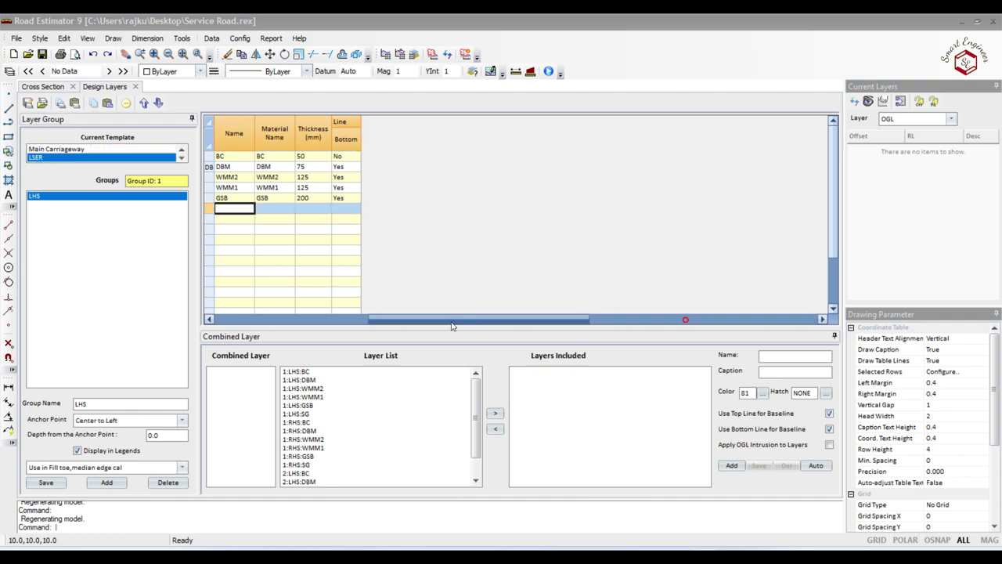
Add the 500 mm SG row below GSB, ending at Side Slope (Left), and save.
{"action": "left_click", "coordinate": [227, 211]}
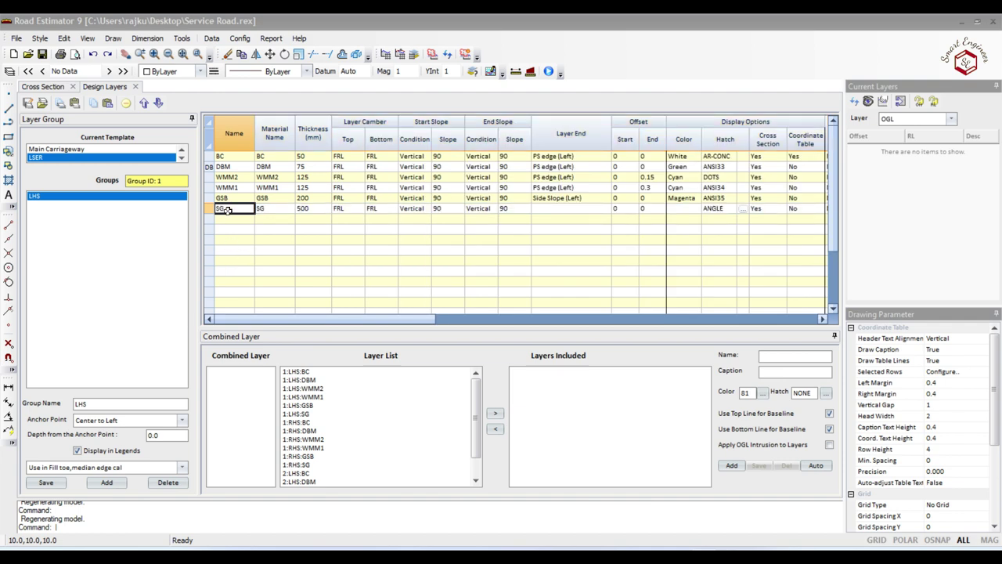
{"action": "left_click", "coordinate": [595, 210]}
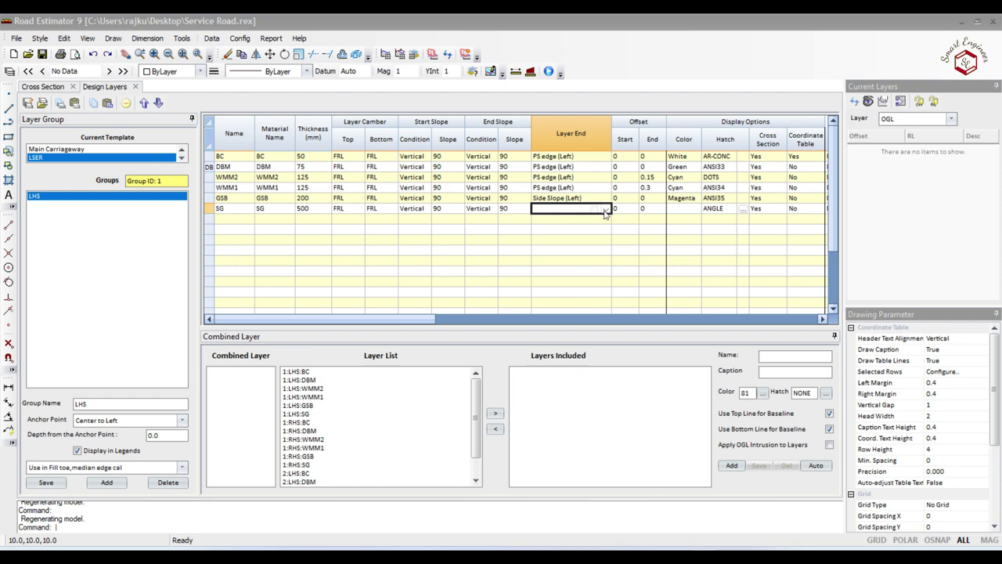
{"action": "left_click", "coordinate": [605, 210]}
{"action": "scroll", "coordinate": [573, 249], "scroll_direction": "up", "scroll_amount": 1}
{"action": "scroll", "coordinate": [574, 251], "scroll_direction": "up", "scroll_amount": 2}
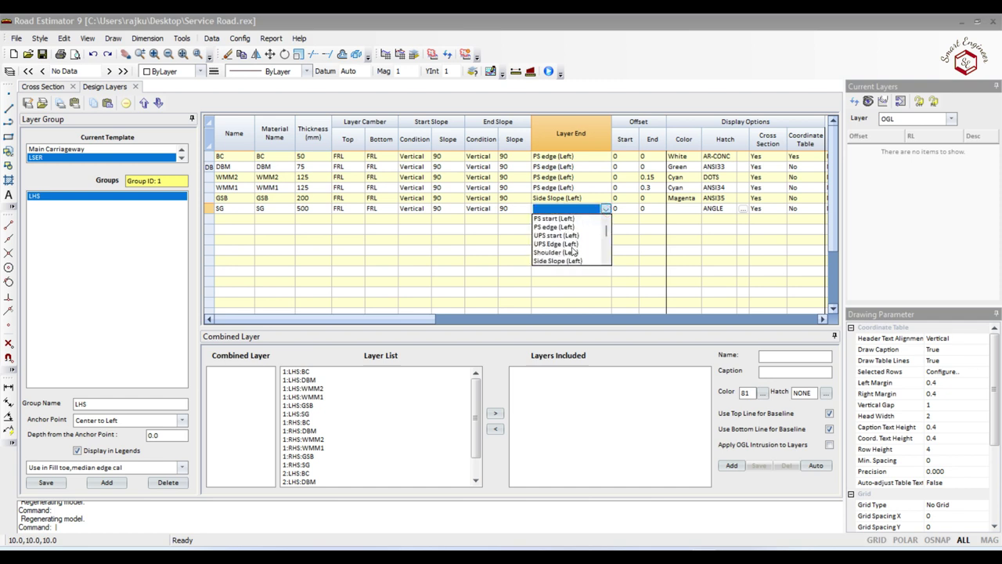
{"action": "left_click", "coordinate": [548, 261]}
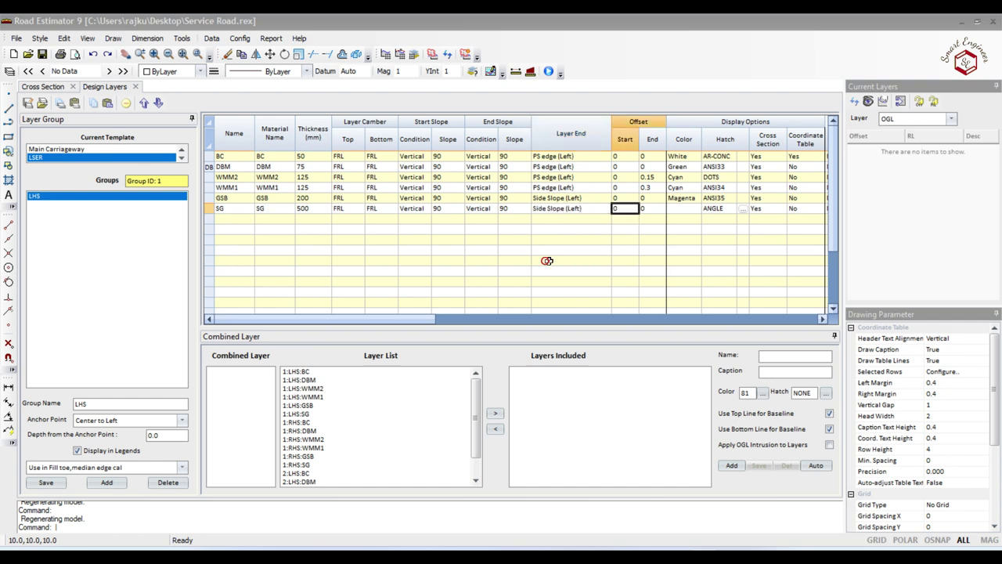
{"action": "scroll", "coordinate": [354, 458], "scroll_direction": "down", "scroll_amount": 2}
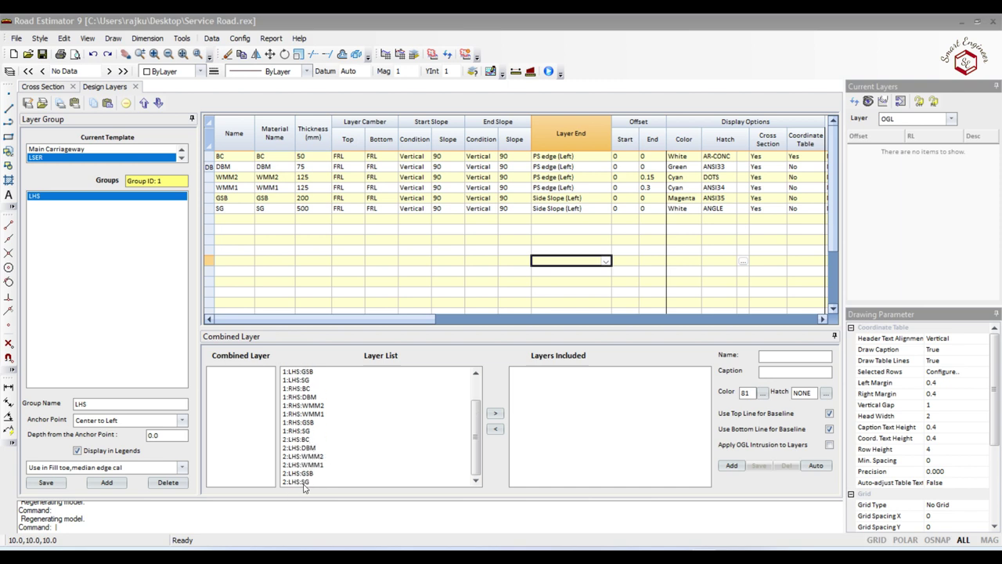
{"action": "left_click", "coordinate": [50, 482]}
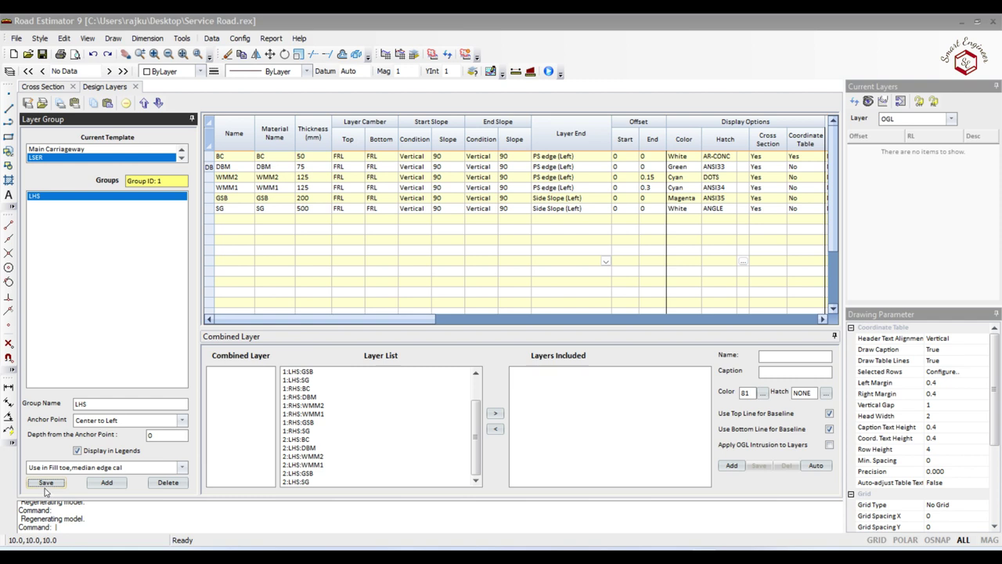
{"action": "left_click", "coordinate": [45, 482]}
Paste layers BC, DBM, WMM2, WMM1, GSB and SG (50–500 mm) into RSER's RHS group.
{"action": "left_click", "coordinate": [97, 147]}
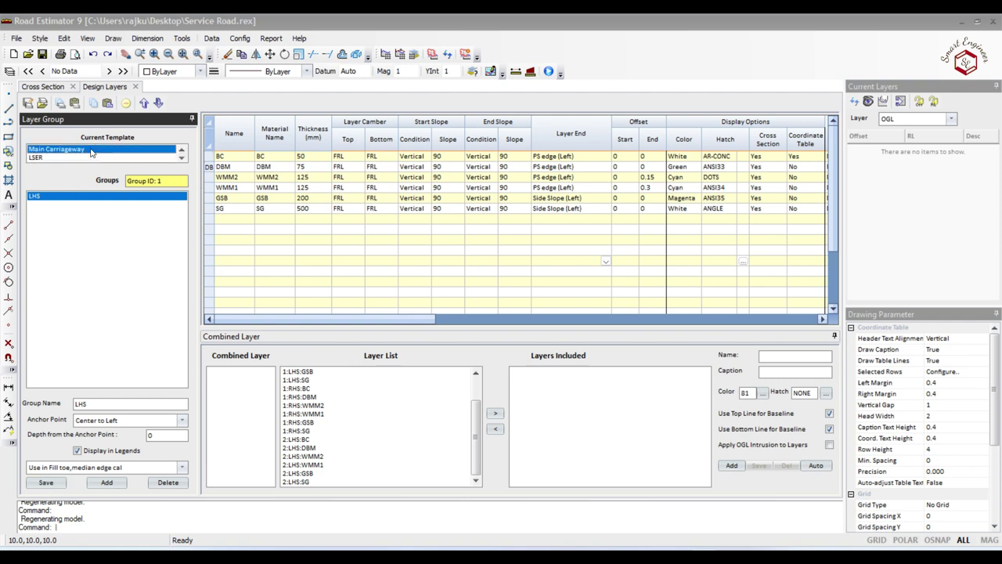
{"action": "left_click", "coordinate": [36, 207]}
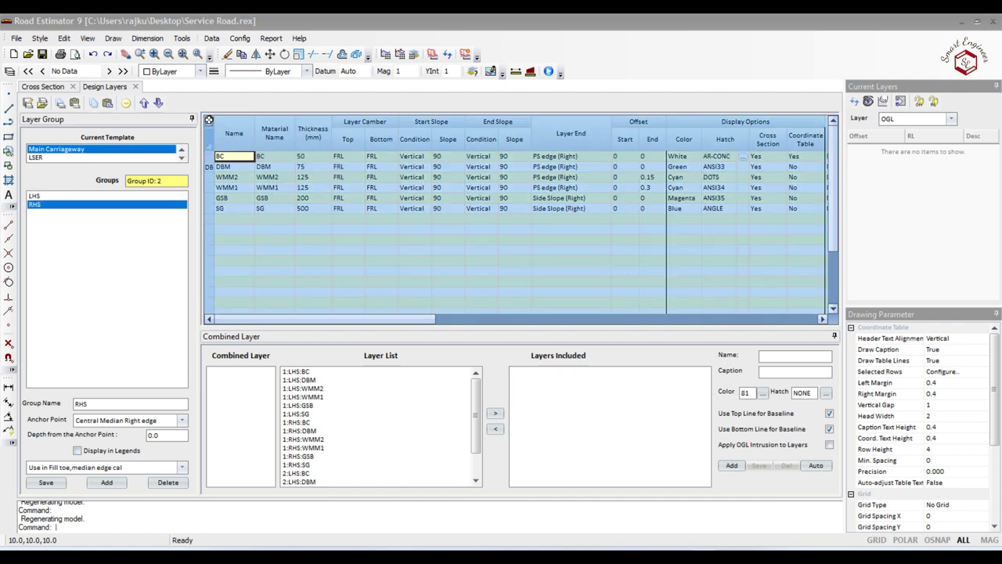
{"action": "left_click", "coordinate": [180, 157]}
{"action": "left_click", "coordinate": [81, 158]}
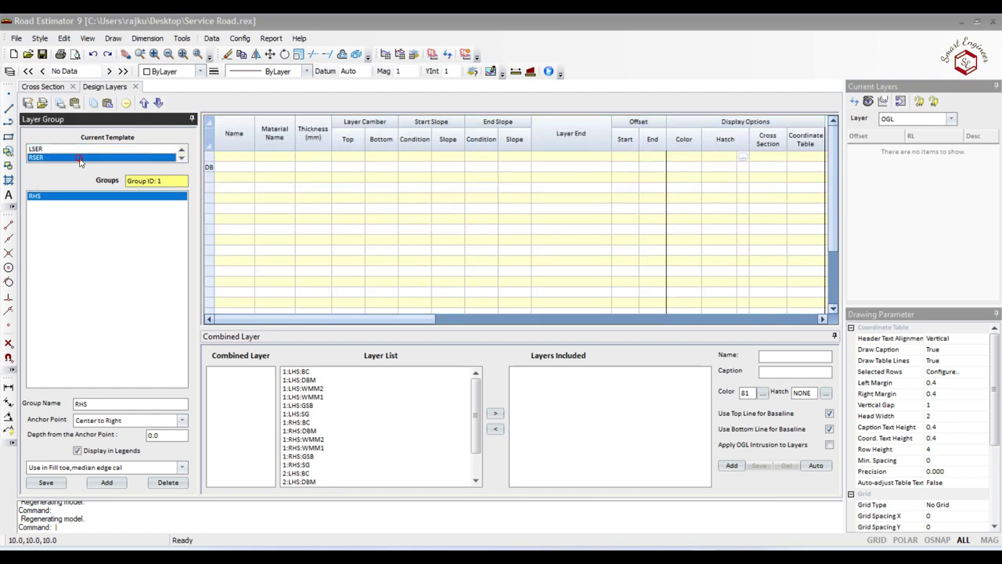
{"action": "left_click", "coordinate": [243, 158]}
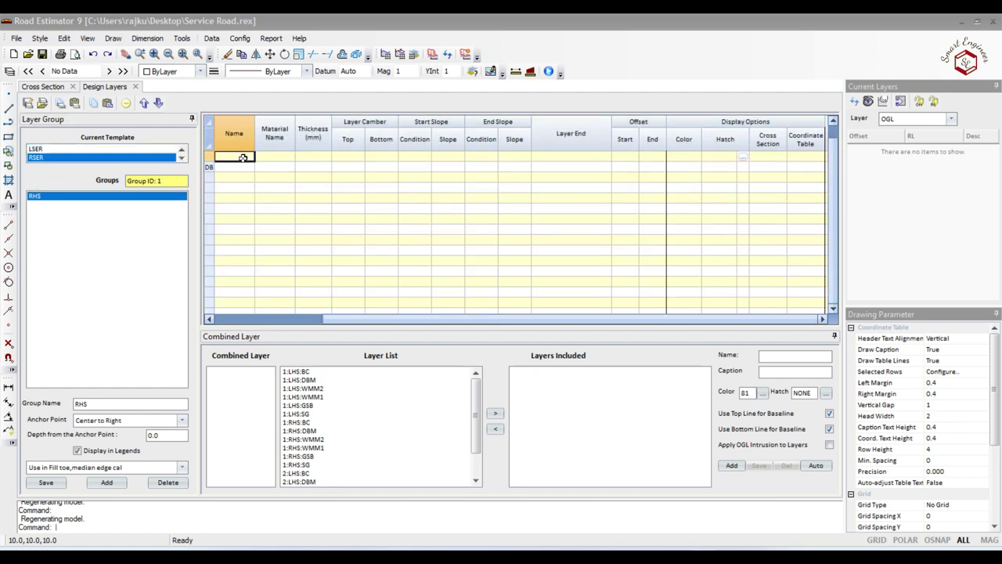
{"action": "key", "text": "ctrl+v"}
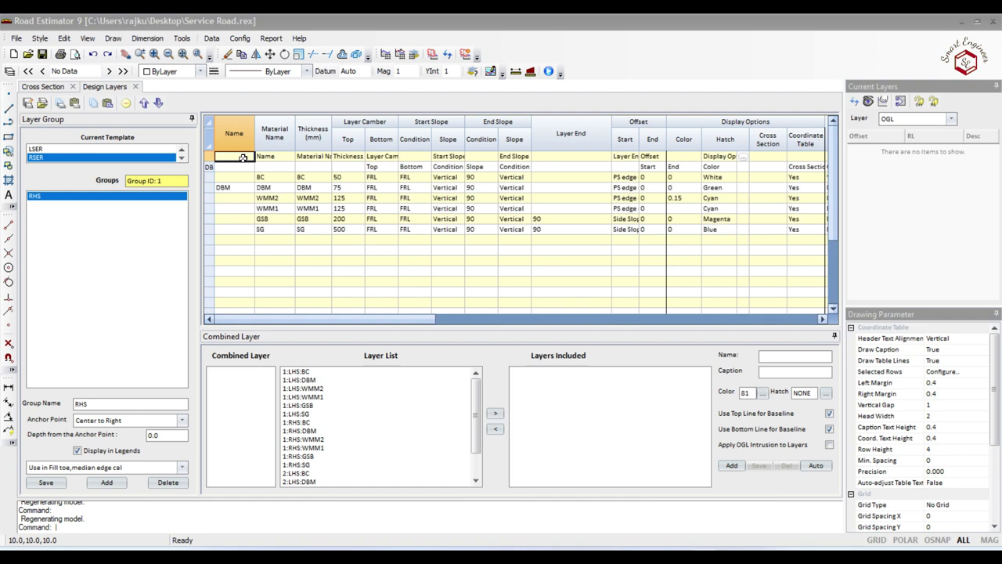
{"action": "left_click", "coordinate": [243, 158]}
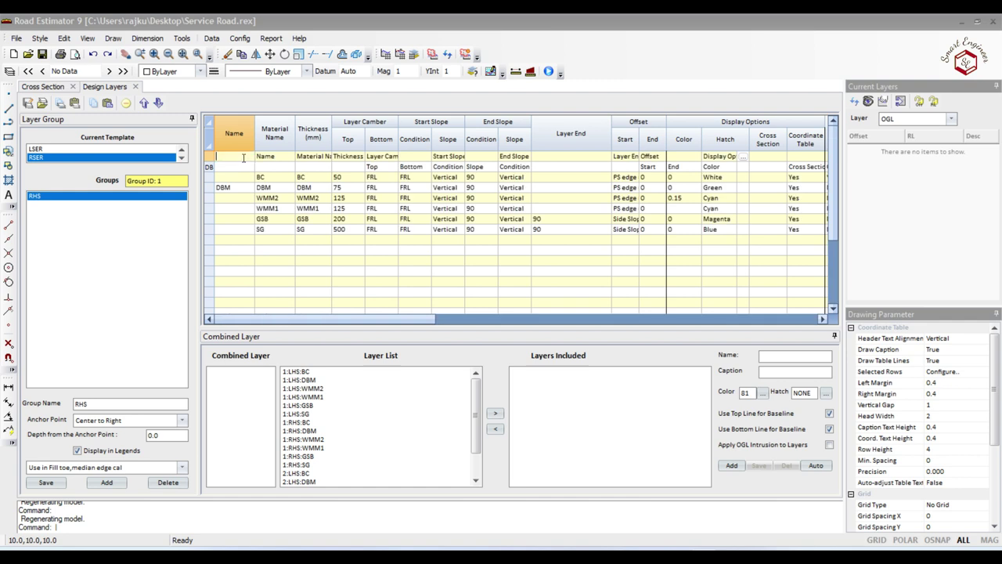
{"action": "left_click", "coordinate": [65, 149]}
{"action": "left_click", "coordinate": [46, 158]}
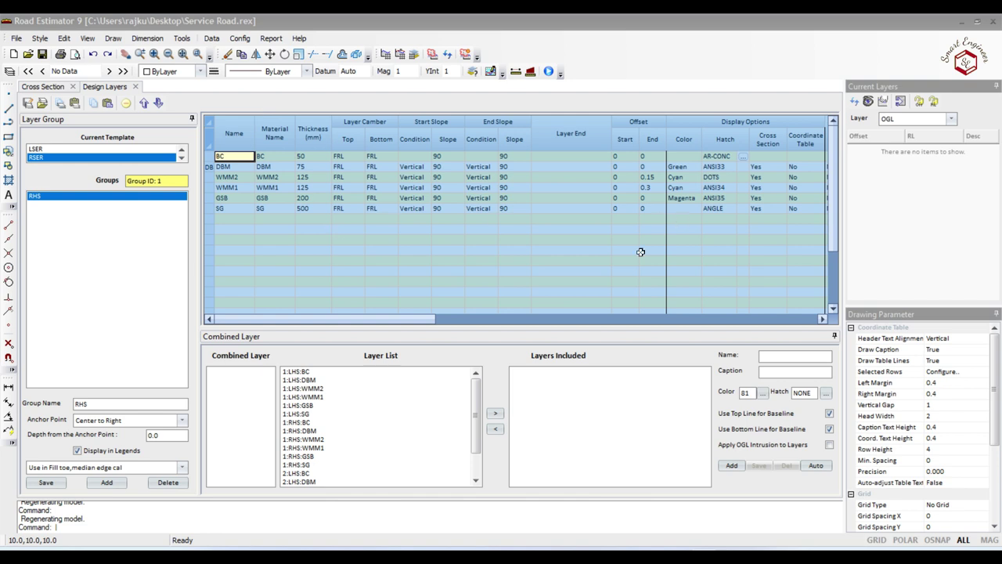
Give RSER's BC layer Vertical start and end slopes, ending at PS edge (Right).
{"action": "left_click", "coordinate": [645, 258]}
{"action": "left_click", "coordinate": [420, 187]}
{"action": "left_click", "coordinate": [430, 190]}
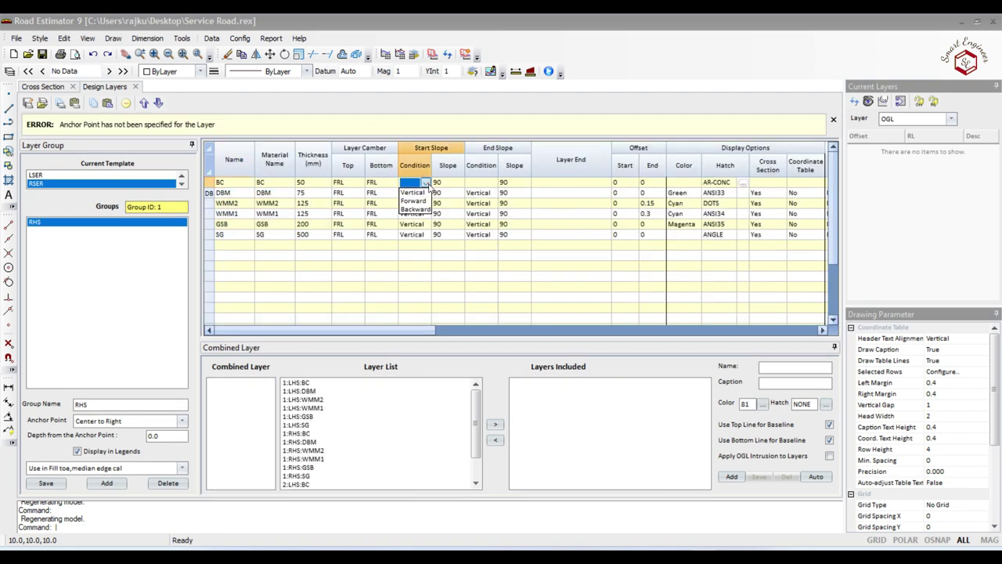
{"action": "left_click", "coordinate": [424, 193]}
{"action": "left_click", "coordinate": [480, 183]}
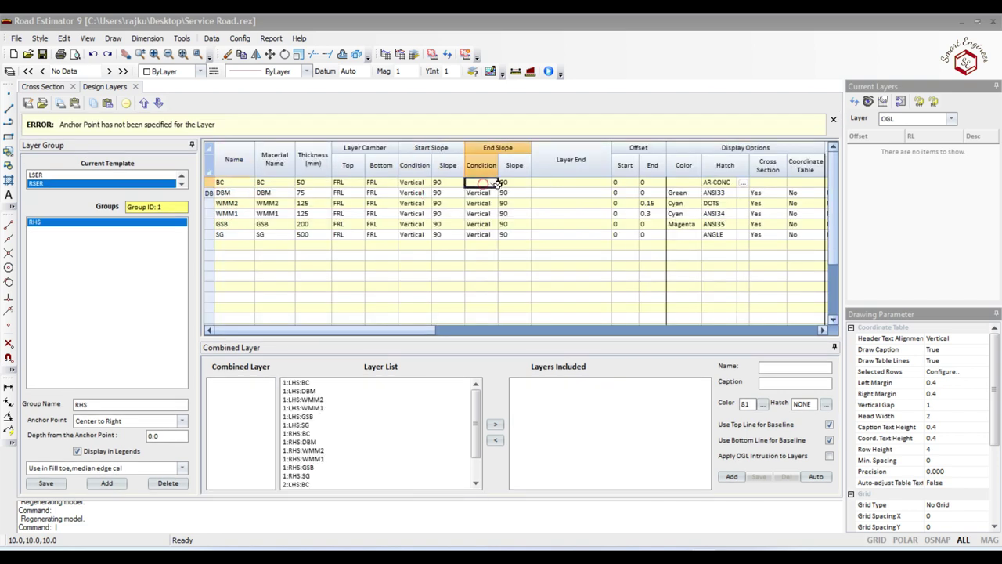
{"action": "left_click", "coordinate": [492, 182]}
{"action": "left_click", "coordinate": [479, 194]}
{"action": "left_click", "coordinate": [543, 183]}
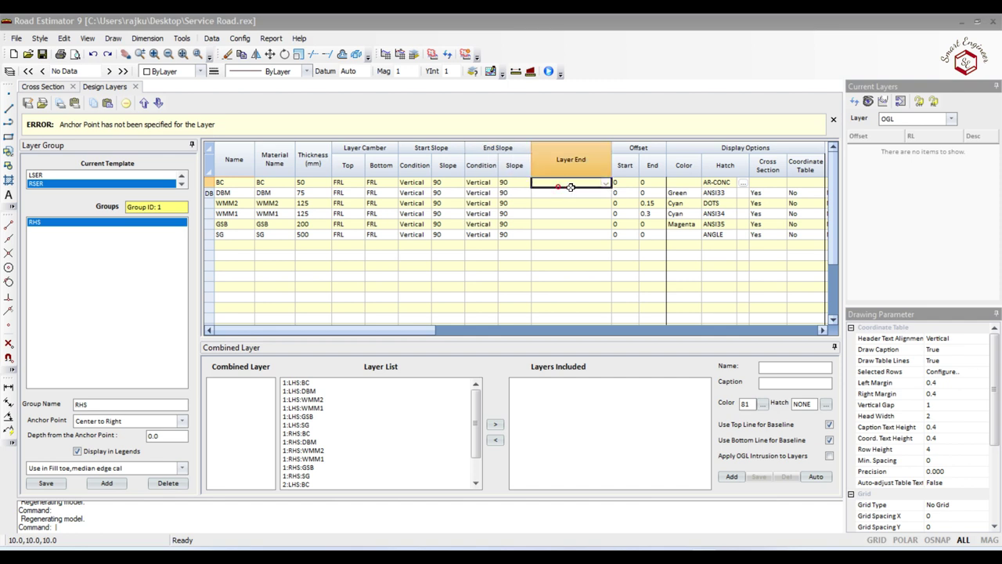
{"action": "left_click", "coordinate": [606, 183]}
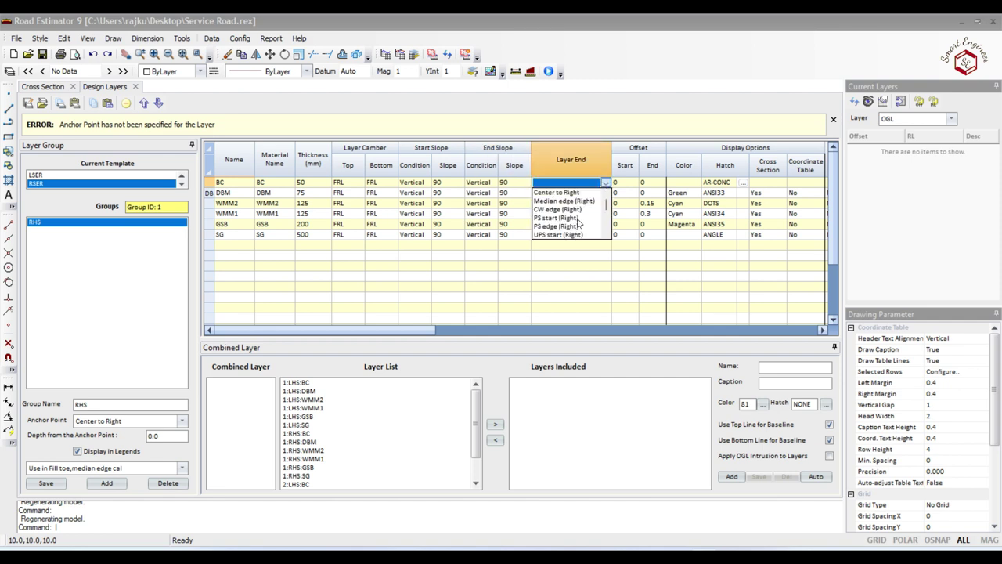
{"action": "left_click", "coordinate": [567, 226]}
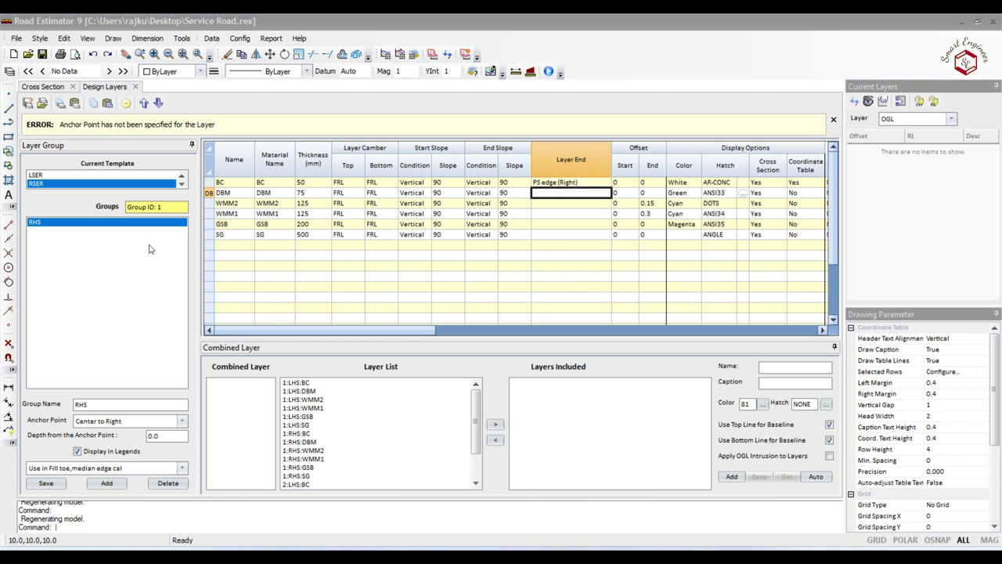
{"action": "left_click", "coordinate": [63, 177]}
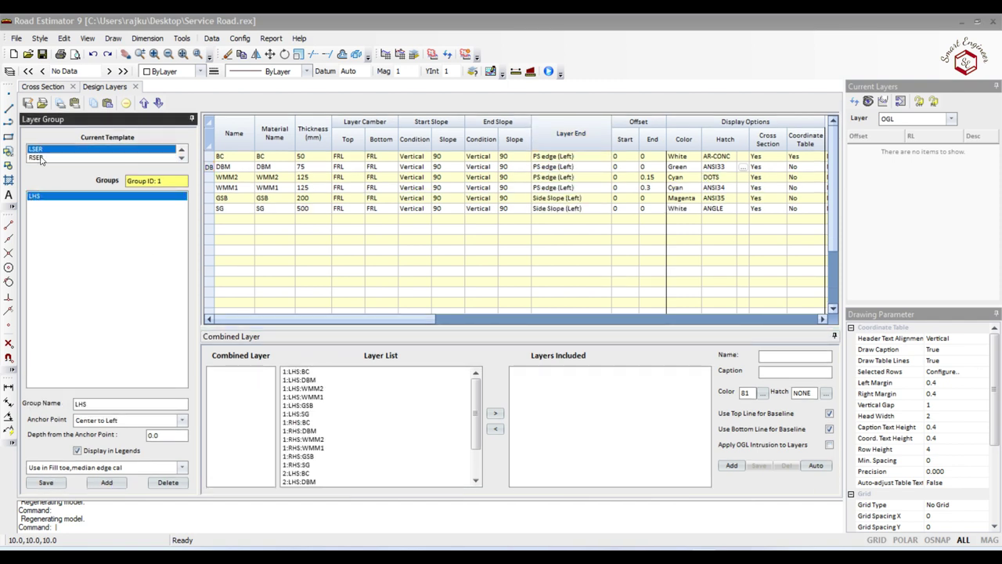
Paste the remaining layers below BC in the RSER template.
{"action": "left_click", "coordinate": [41, 158]}
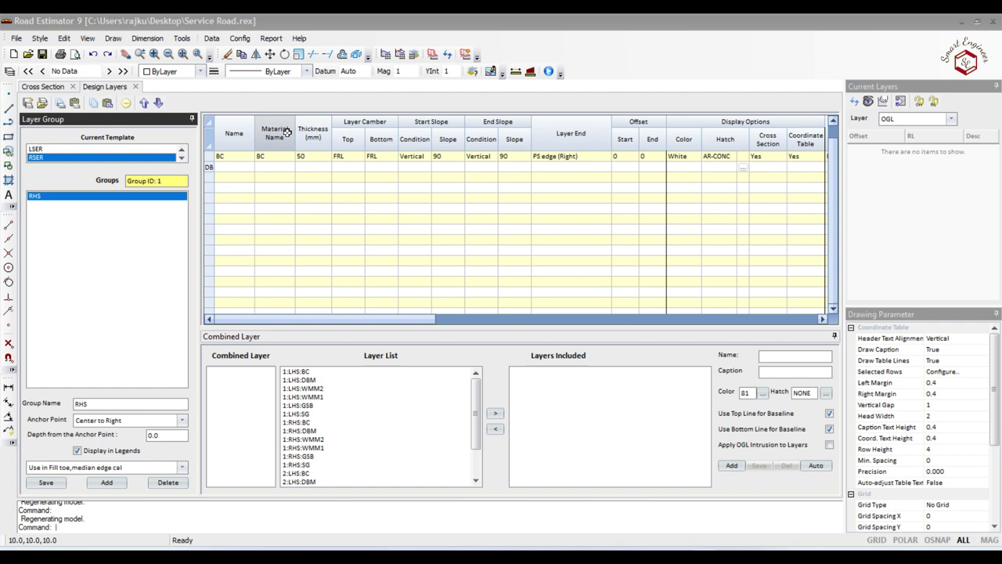
{"action": "left_click", "coordinate": [210, 123]}
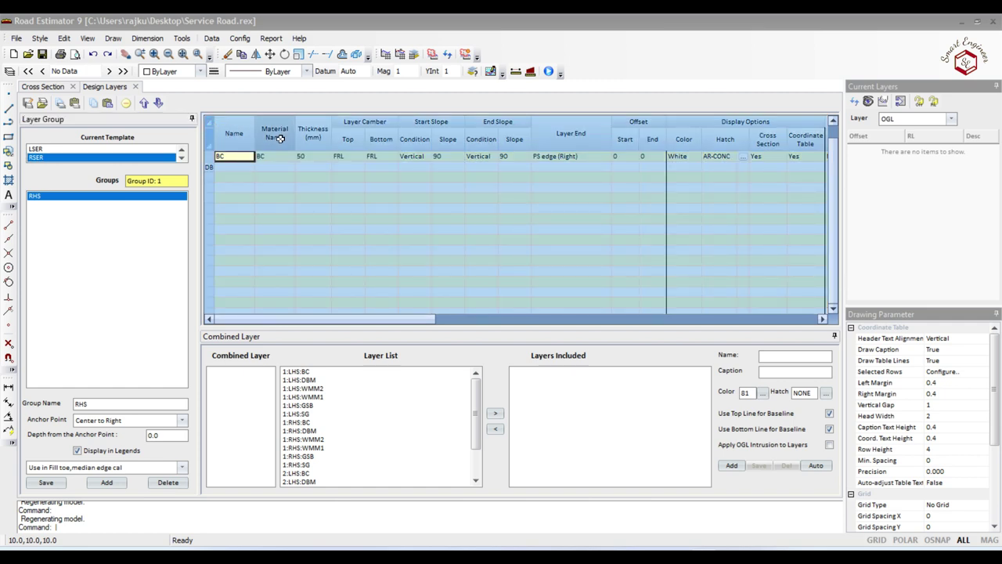
{"action": "key", "text": "ctrl+v"}
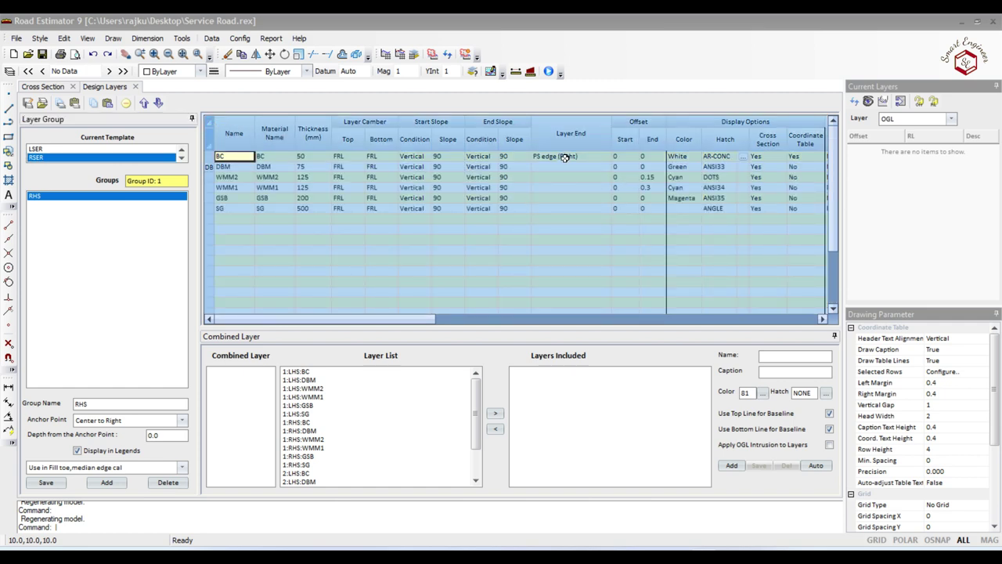
Set the BC, DBM, WMM2 and WMM1 layer ends to PS edge (Right).
{"action": "left_click", "coordinate": [561, 157]}
{"action": "left_click", "coordinate": [605, 156]}
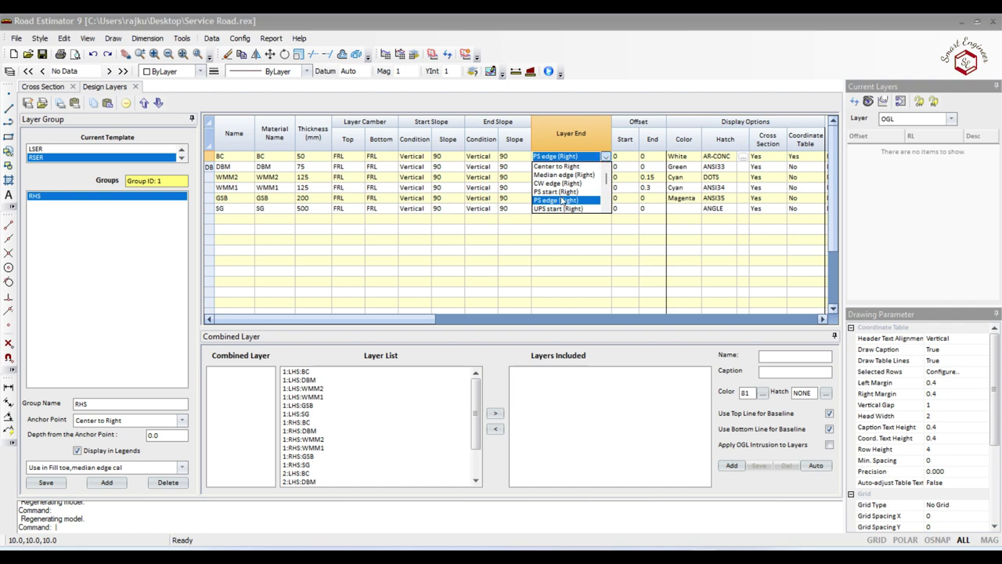
{"action": "left_click", "coordinate": [562, 196]}
{"action": "left_click", "coordinate": [578, 167]}
{"action": "left_click", "coordinate": [606, 168]}
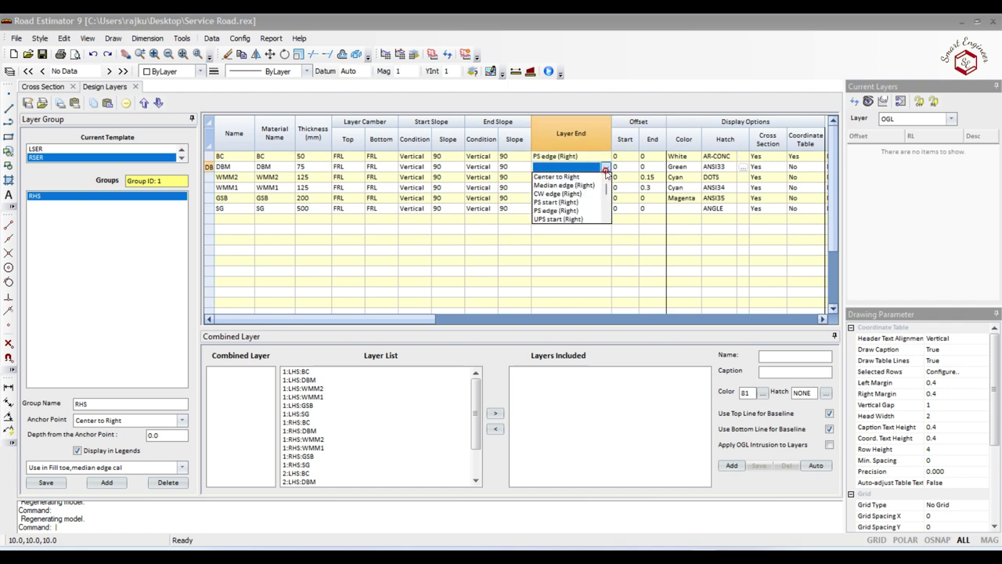
{"action": "left_click", "coordinate": [555, 211]}
{"action": "left_click", "coordinate": [601, 178]}
{"action": "left_click", "coordinate": [606, 178]}
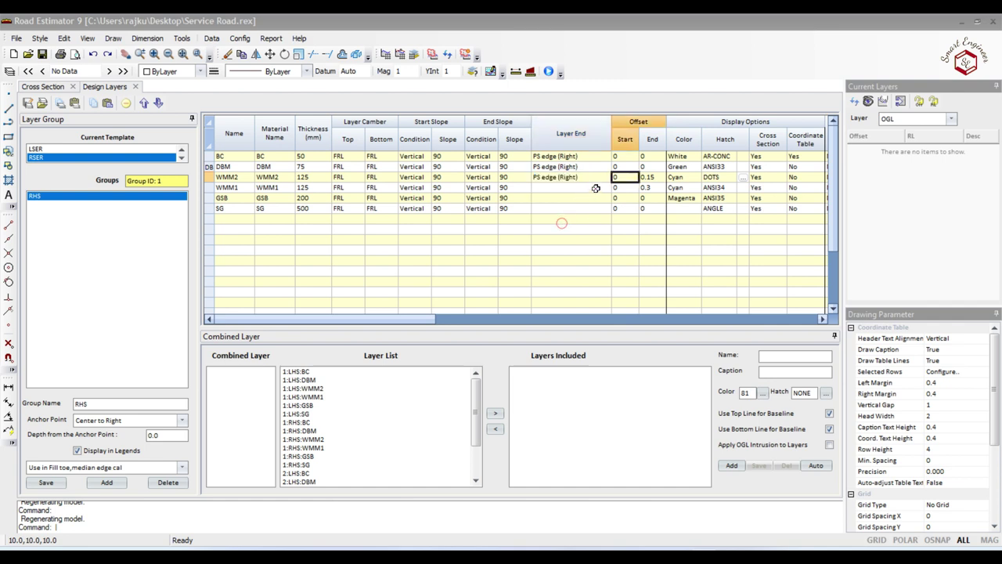
{"action": "left_click", "coordinate": [595, 188]}
{"action": "left_click", "coordinate": [607, 188]}
{"action": "left_click", "coordinate": [565, 234]}
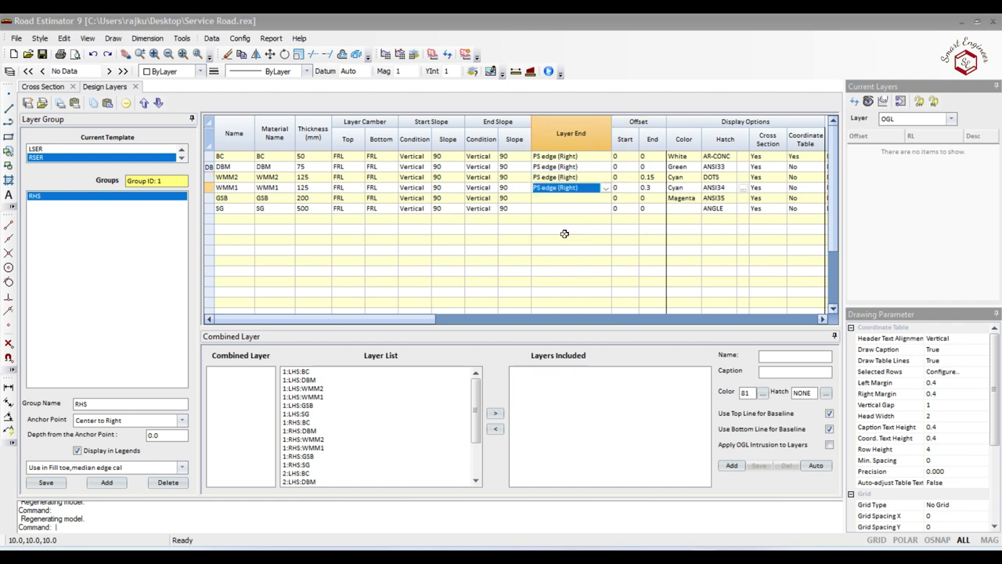
Set the GSB and SG layer ends to Side Slope (Right).
{"action": "left_click", "coordinate": [605, 198]}
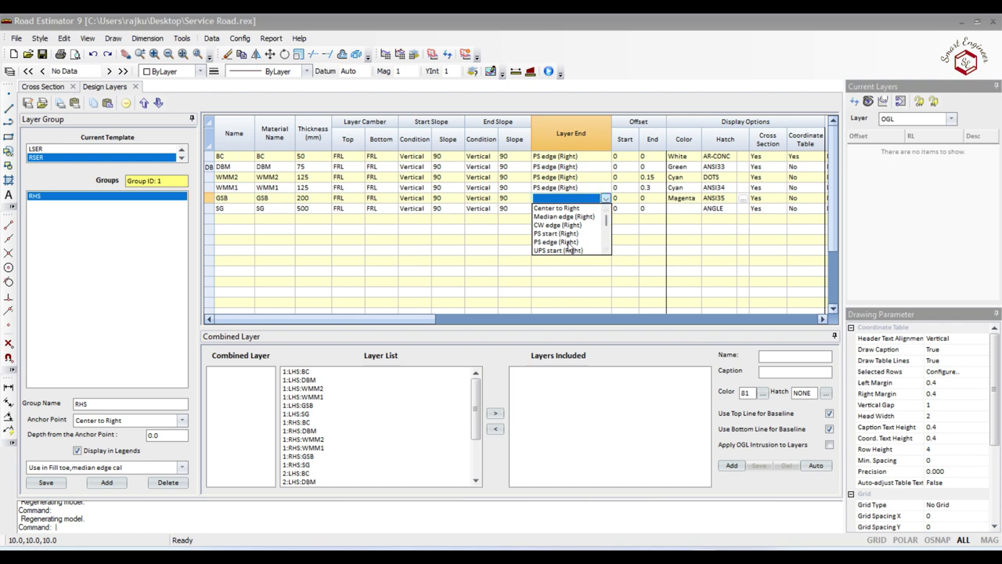
{"action": "scroll", "coordinate": [569, 251], "scroll_direction": "down", "scroll_amount": 2}
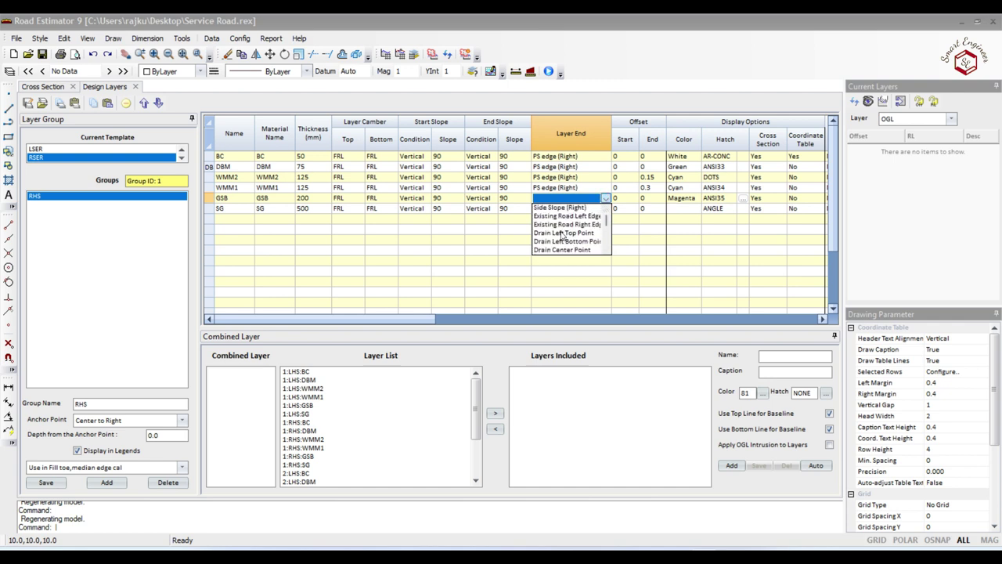
{"action": "left_click", "coordinate": [561, 226]}
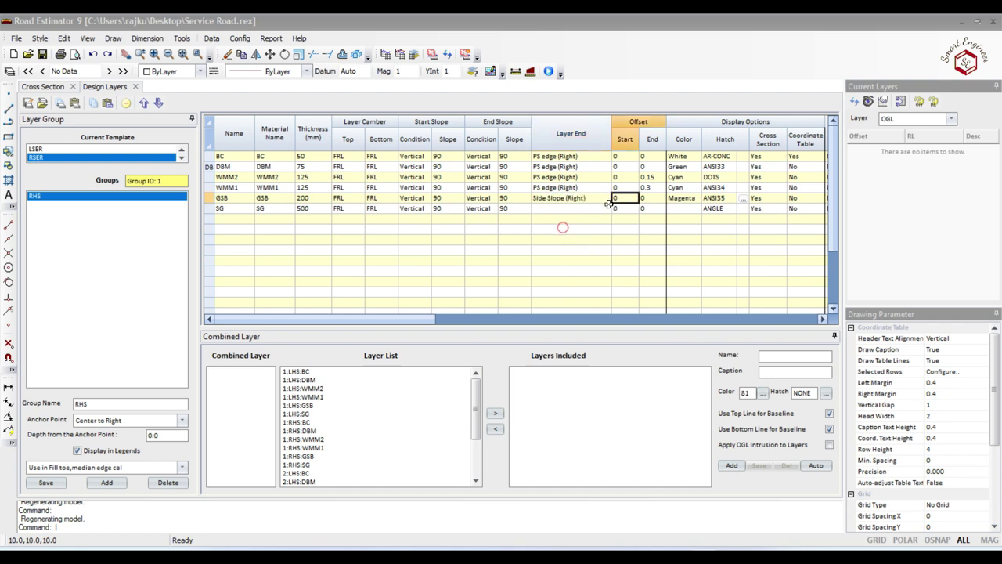
{"action": "left_click", "coordinate": [605, 208]}
{"action": "left_click", "coordinate": [606, 209]}
{"action": "scroll", "coordinate": [580, 251], "scroll_direction": "down", "scroll_amount": 1}
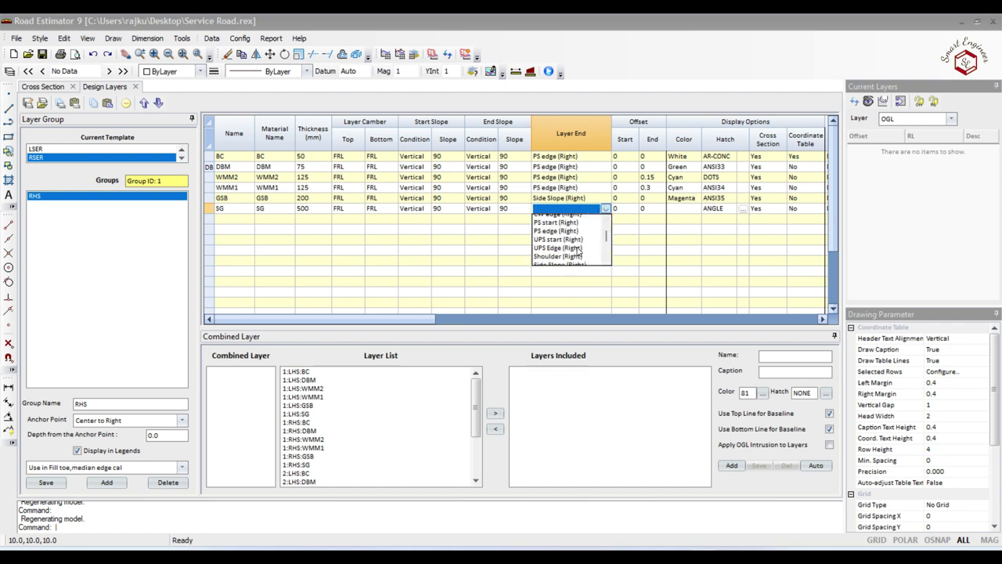
{"action": "left_click", "coordinate": [552, 261]}
{"action": "left_click", "coordinate": [571, 251]}
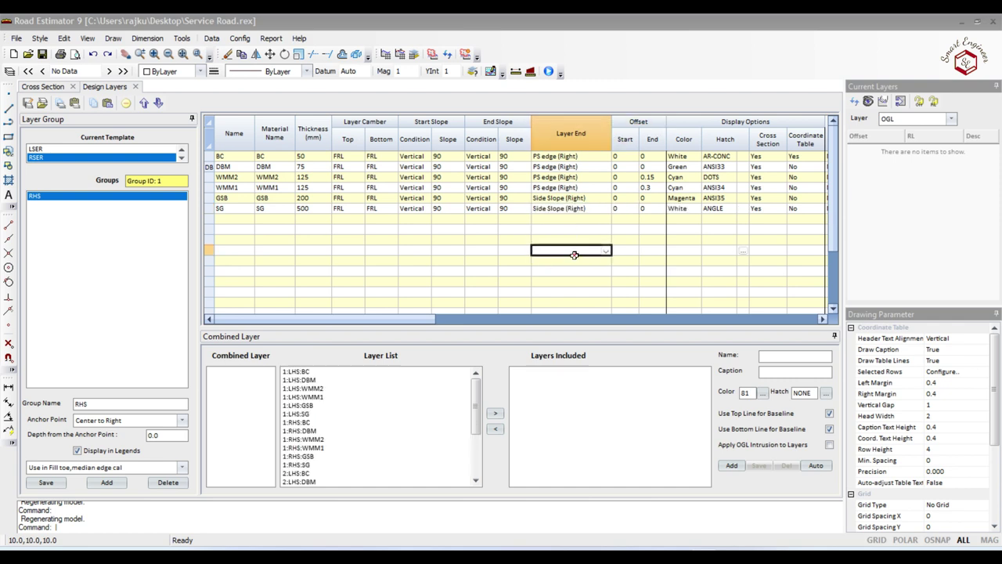
{"action": "left_click_drag", "start_coordinate": [454, 318], "coordinate": [682, 326]}
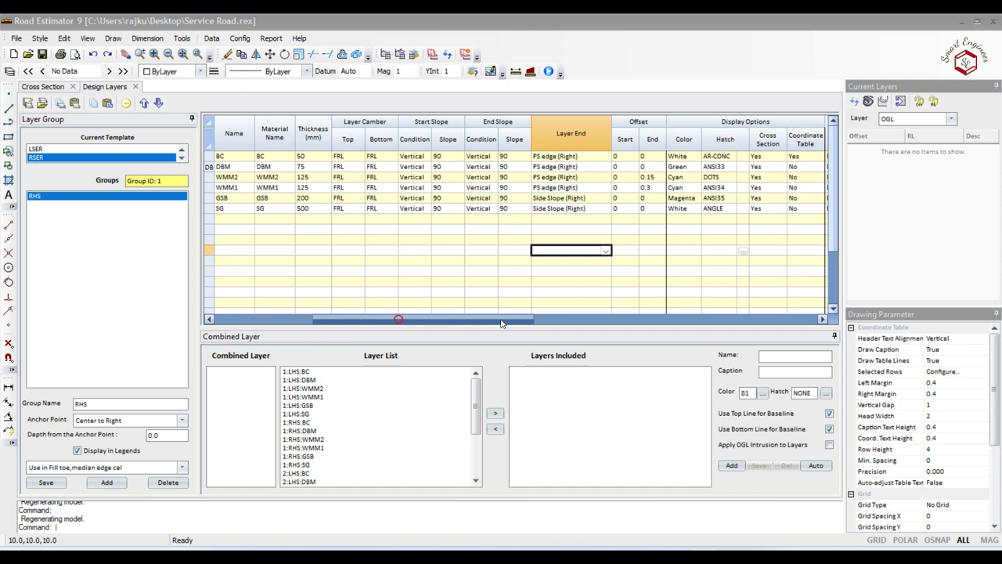
{"action": "left_click_drag", "start_coordinate": [616, 327], "coordinate": [304, 328]}
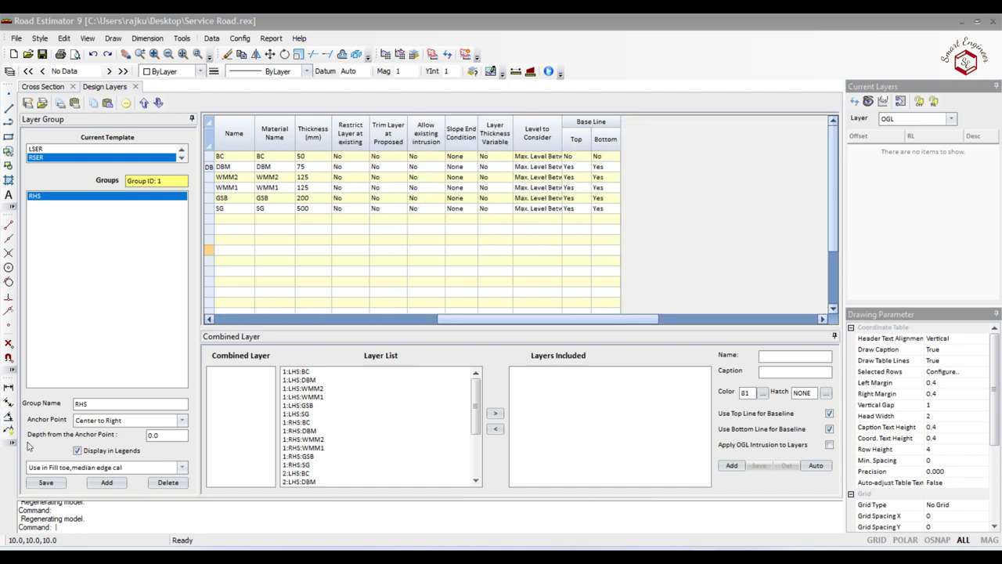
Save the RHS layer group and close the Design Layers editor.
{"action": "left_click", "coordinate": [45, 481]}
{"action": "left_click", "coordinate": [456, 267]}
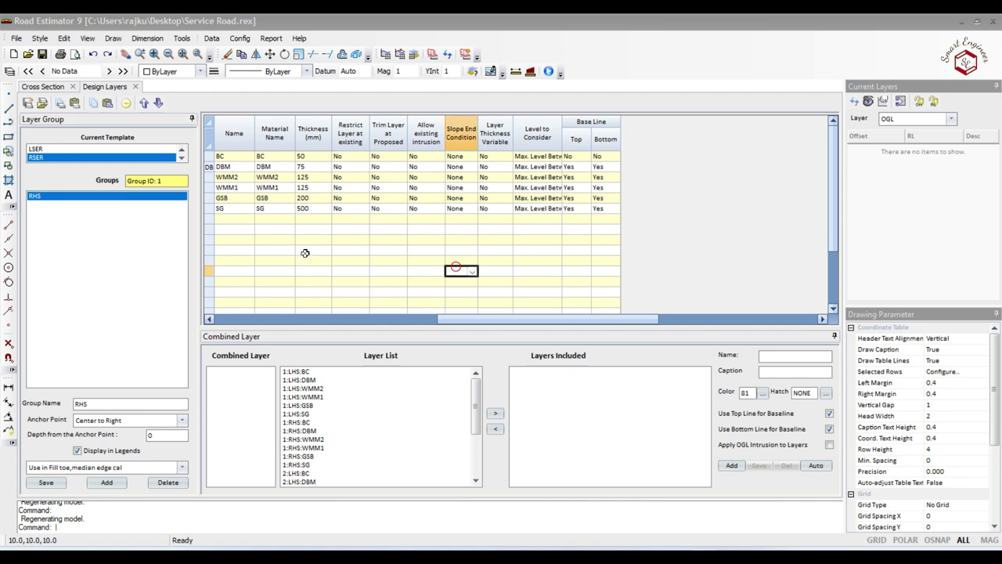
{"action": "left_click_drag", "start_coordinate": [545, 323], "coordinate": [315, 322]}
{"action": "scroll", "coordinate": [575, 227], "scroll_direction": "down", "scroll_amount": 1}
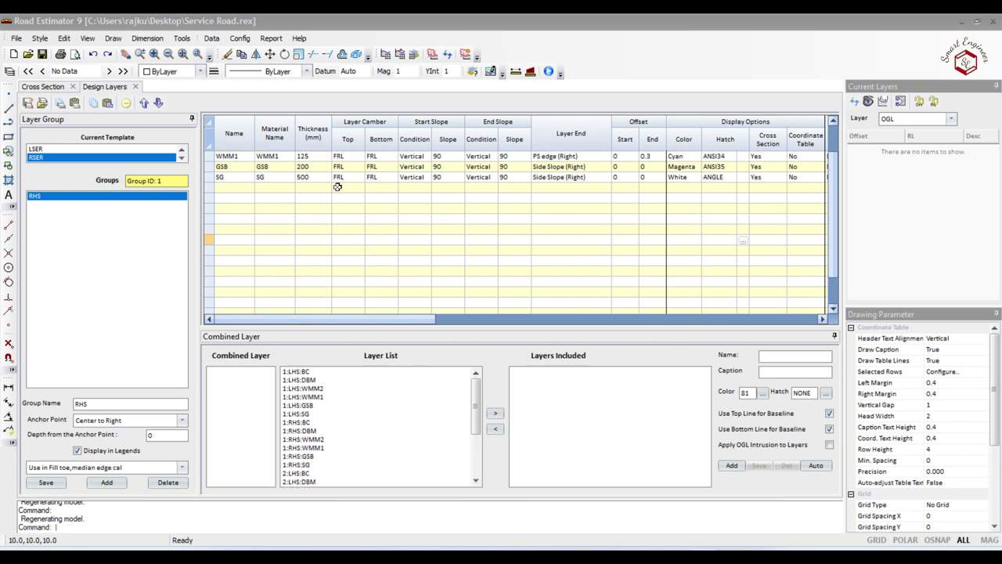
{"action": "left_click", "coordinate": [381, 260]}
{"action": "scroll", "coordinate": [381, 260], "scroll_direction": "up", "scroll_amount": 1}
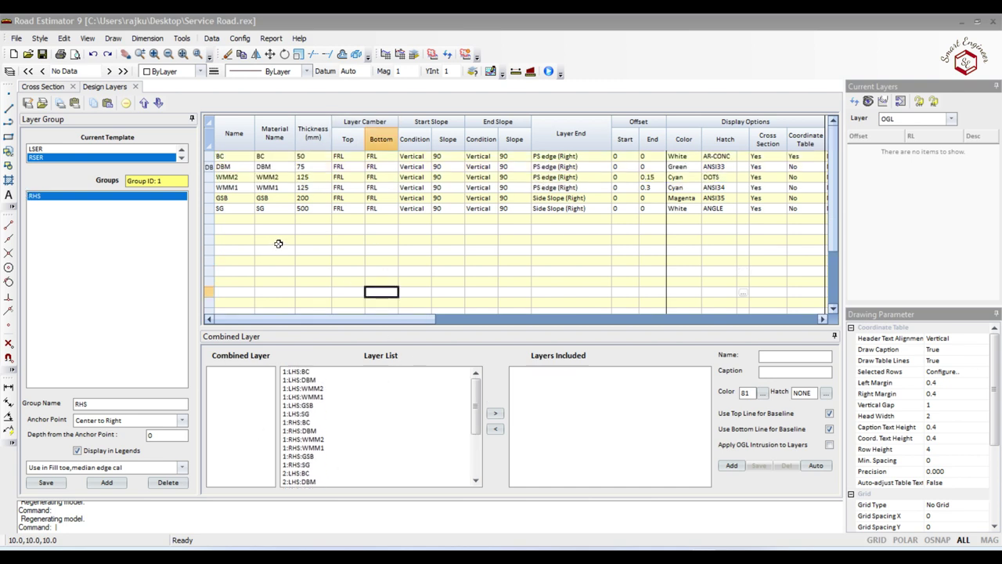
{"action": "left_click", "coordinate": [134, 86]}
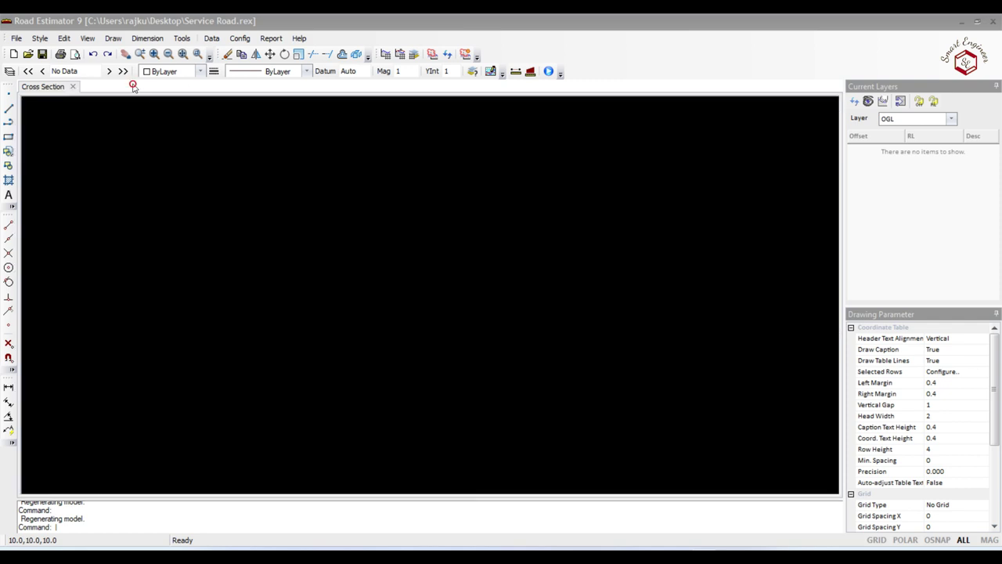
{"action": "left_click", "coordinate": [217, 39]}
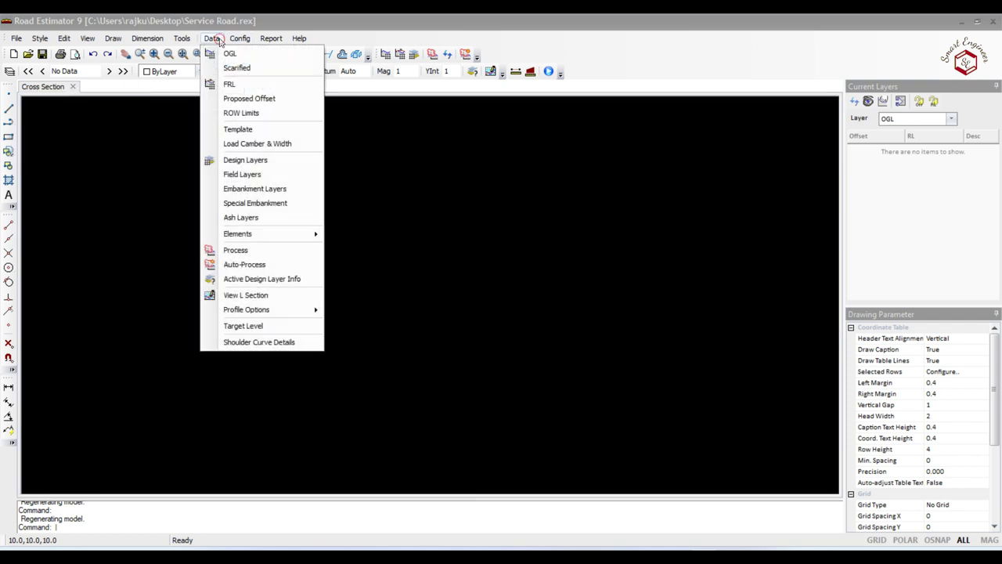
Copy the Ogl sheet's chainage, offset and elevation columns A–C for OGL Data entry.
{"action": "left_click", "coordinate": [235, 54]}
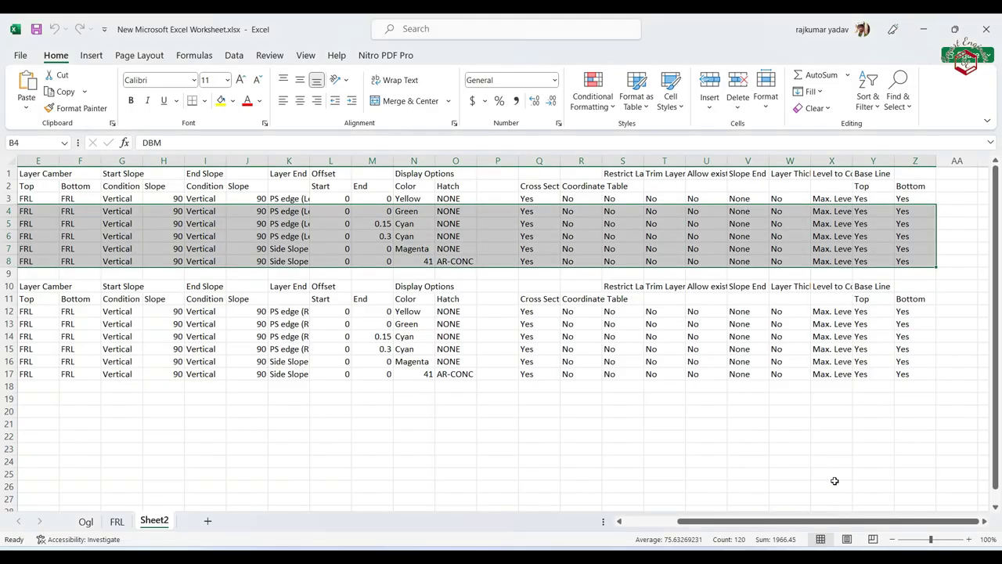
{"action": "left_click", "coordinate": [86, 522]}
{"action": "scroll", "coordinate": [180, 334], "scroll_direction": "up", "scroll_amount": 8}
{"action": "scroll", "coordinate": [180, 334], "scroll_direction": "up", "scroll_amount": 16}
{"action": "scroll", "coordinate": [180, 333], "scroll_direction": "up", "scroll_amount": 14}
{"action": "key", "text": "ctrl+c"}
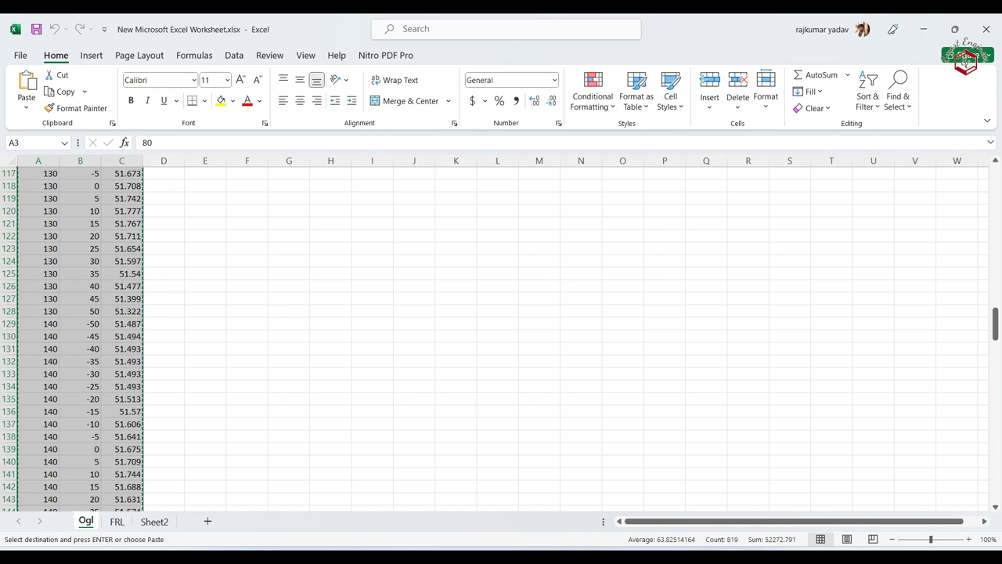
{"action": "key", "text": "alt+Tab"}
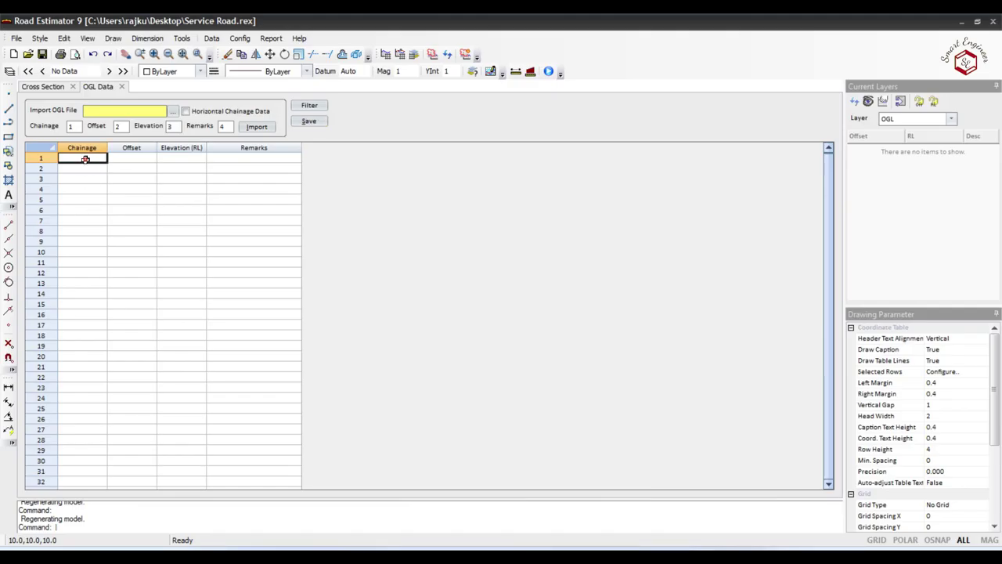
Paste the copied survey values into the OGL Data table, save it and close it.
{"action": "key", "text": "ctrl+v"}
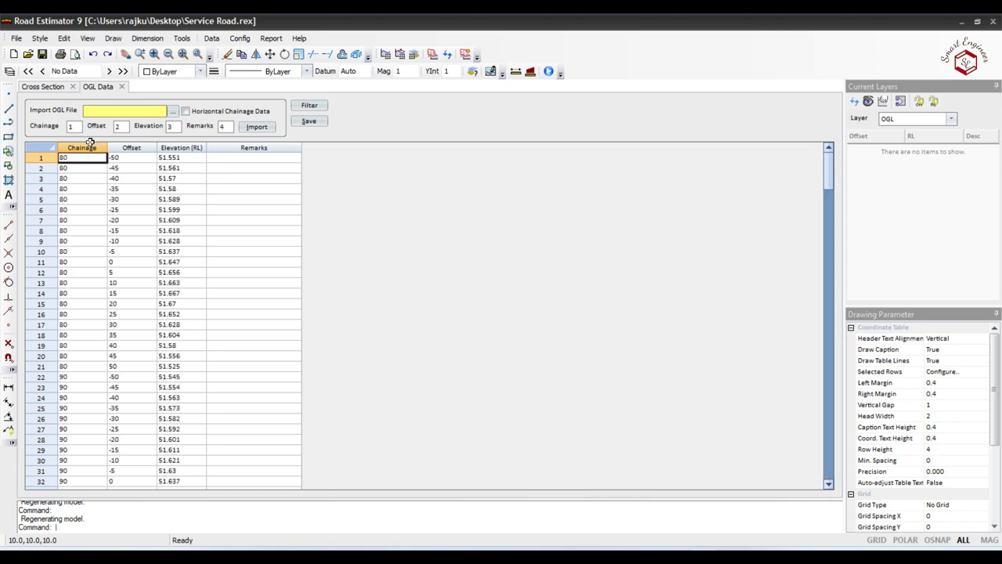
{"action": "left_click", "coordinate": [309, 120]}
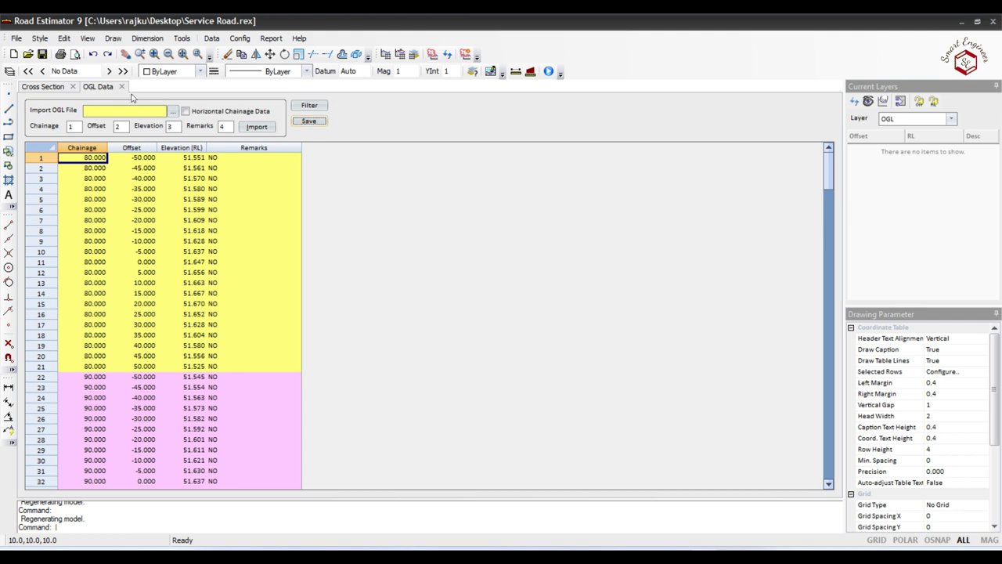
{"action": "left_click", "coordinate": [121, 86]}
Open the empty Proposed Level (FRL) table and copy CH/FRL values A3:B20 from Excel's FRL sheet.
{"action": "left_click", "coordinate": [211, 38]}
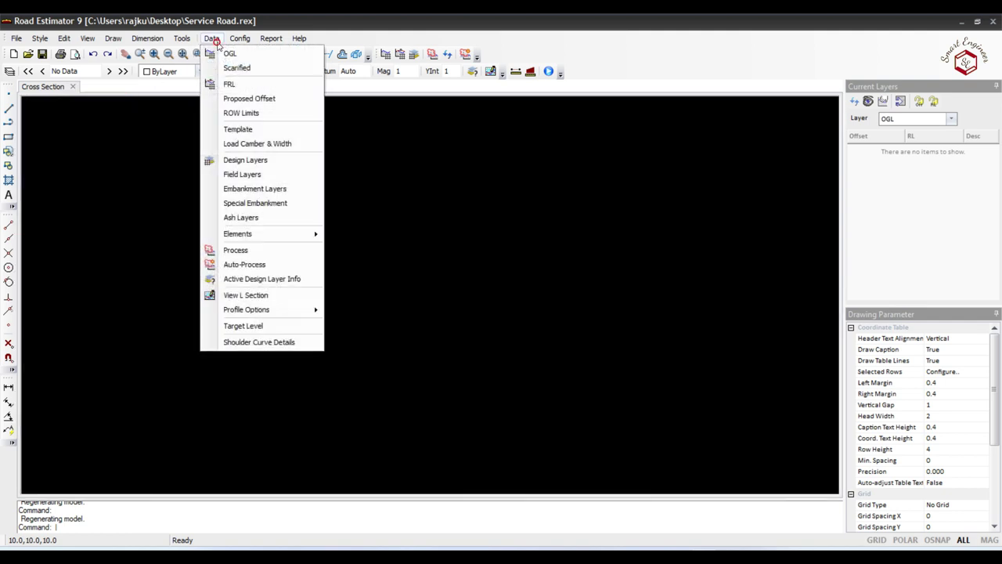
{"action": "left_click", "coordinate": [224, 83]}
{"action": "key", "text": "alt+Tab"}
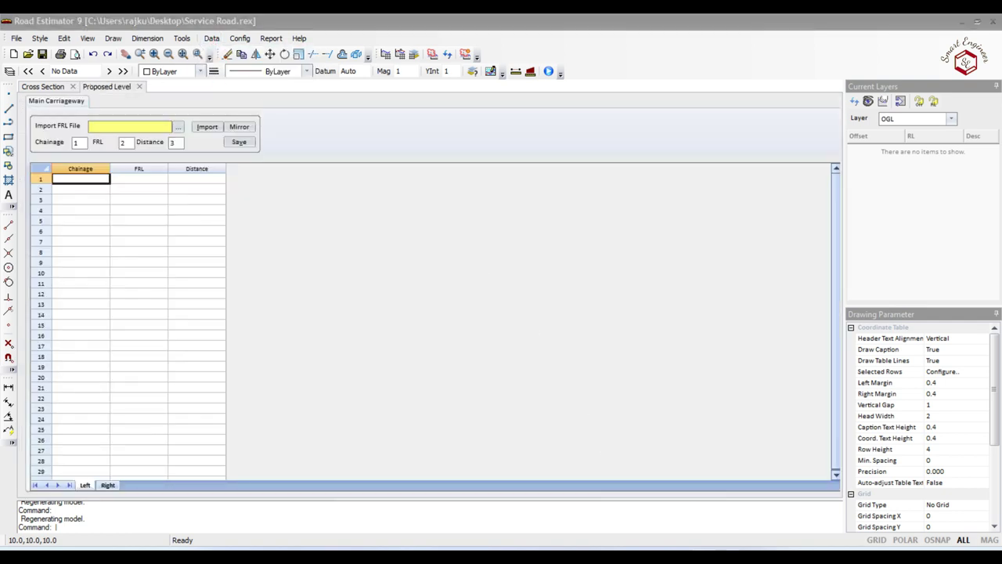
{"action": "left_click", "coordinate": [117, 520]}
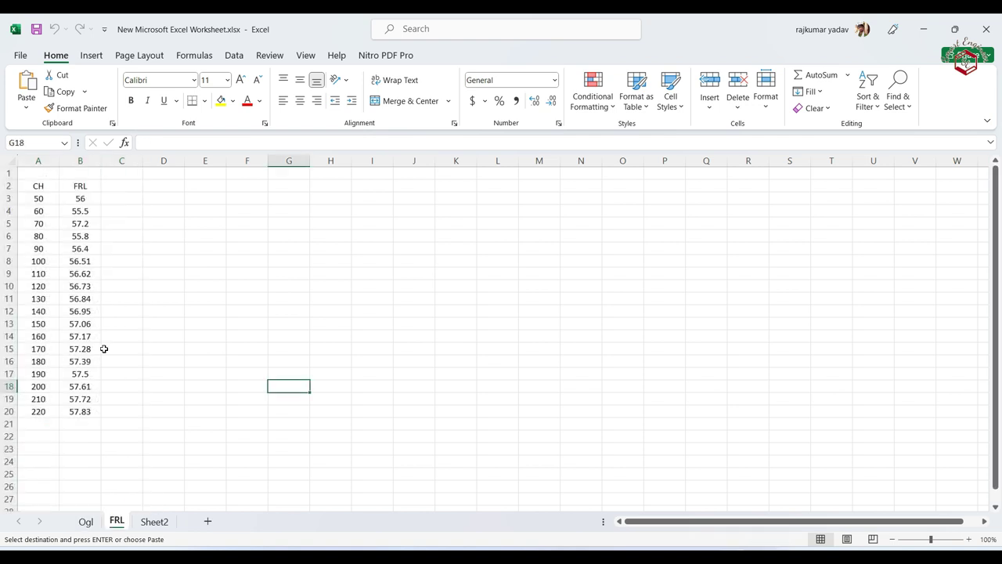
{"action": "left_click_drag", "start_coordinate": [47, 201], "coordinate": [75, 413]}
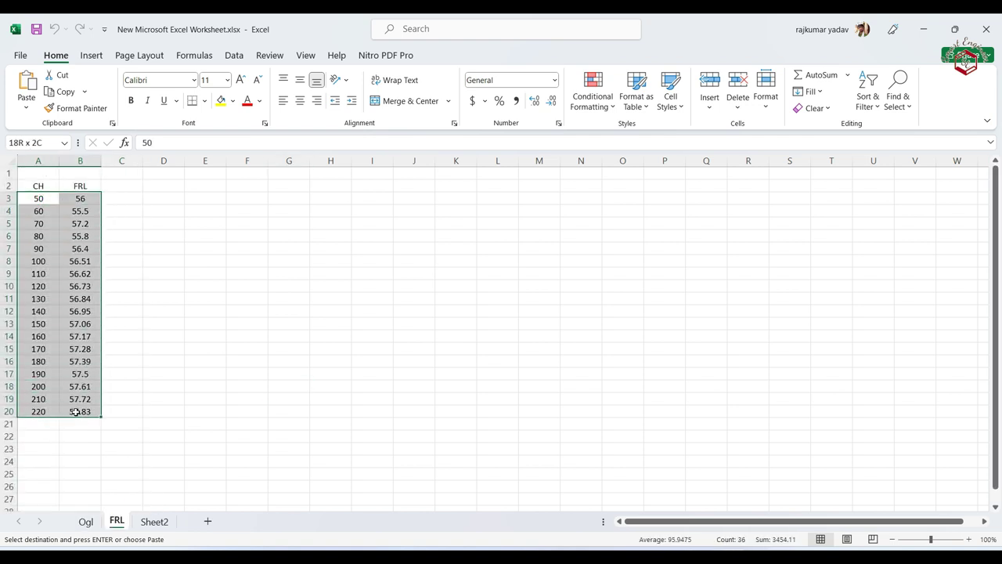
{"action": "key", "text": "ctrl+c"}
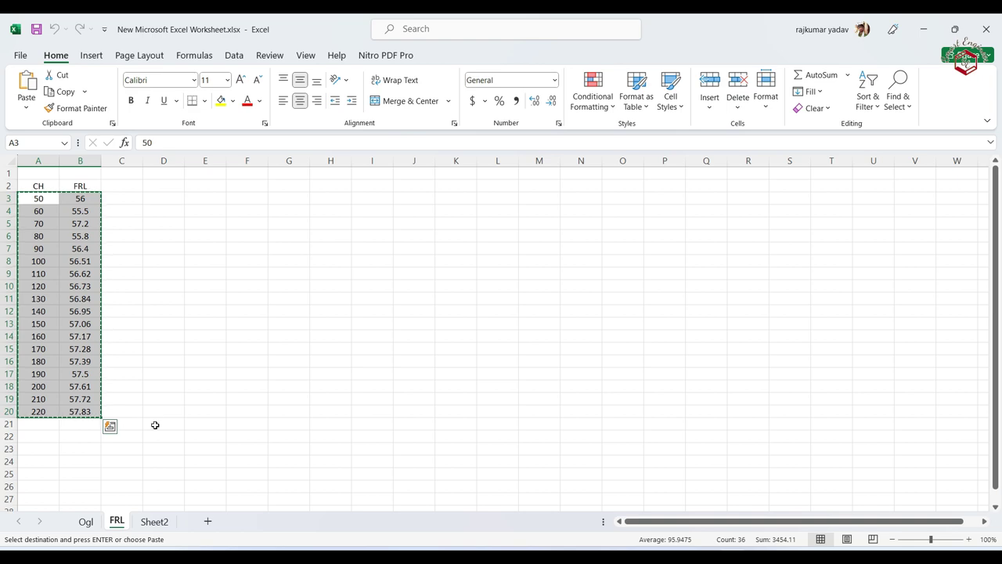
Paste the 18 chainage/FRL rows (50–220) into Proposed Level, mirror them to the right, save and close.
{"action": "key", "text": "alt+Tab"}
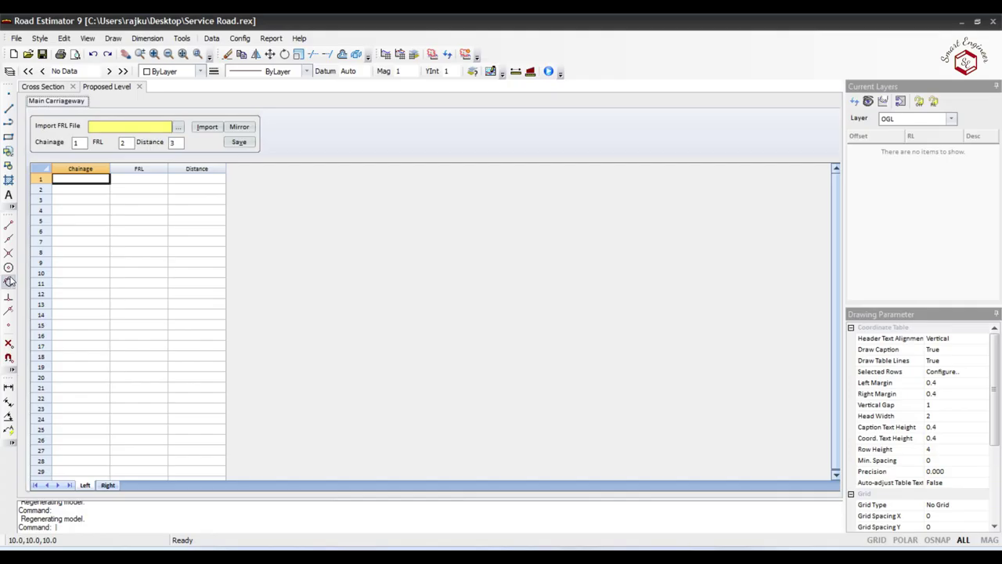
{"action": "left_click", "coordinate": [77, 179]}
{"action": "key", "text": "ctrl+v"}
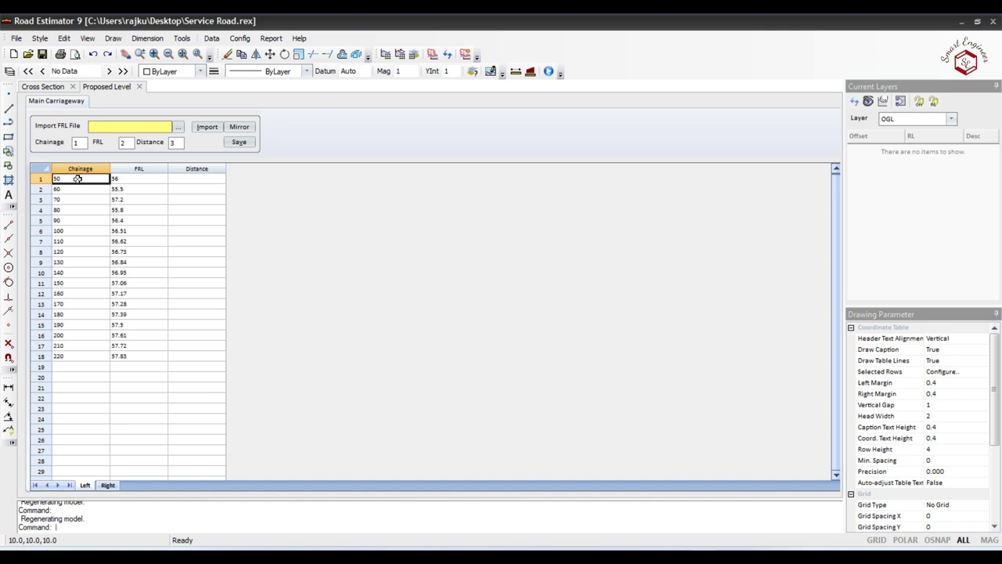
{"action": "left_click", "coordinate": [239, 126]}
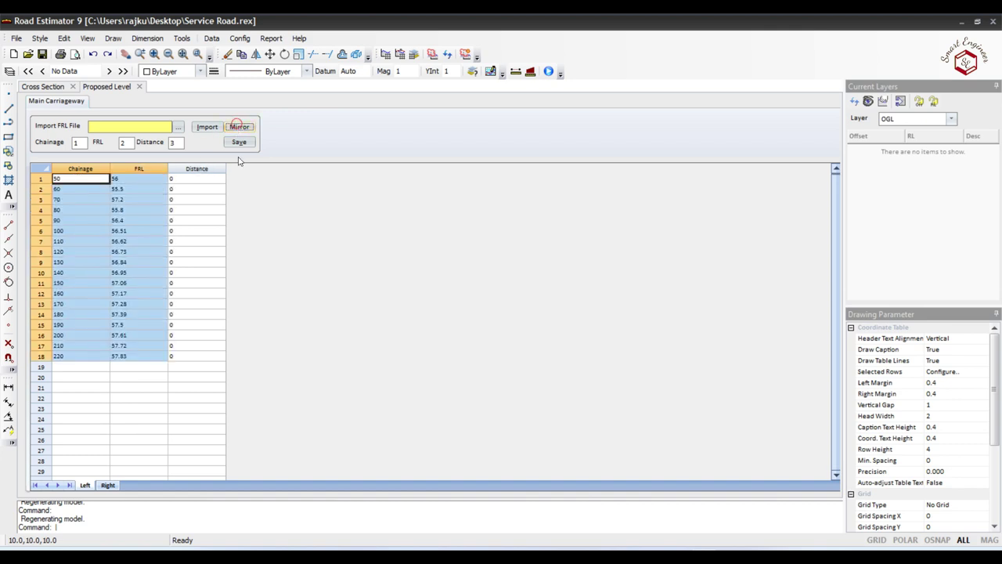
{"action": "left_click", "coordinate": [108, 485]}
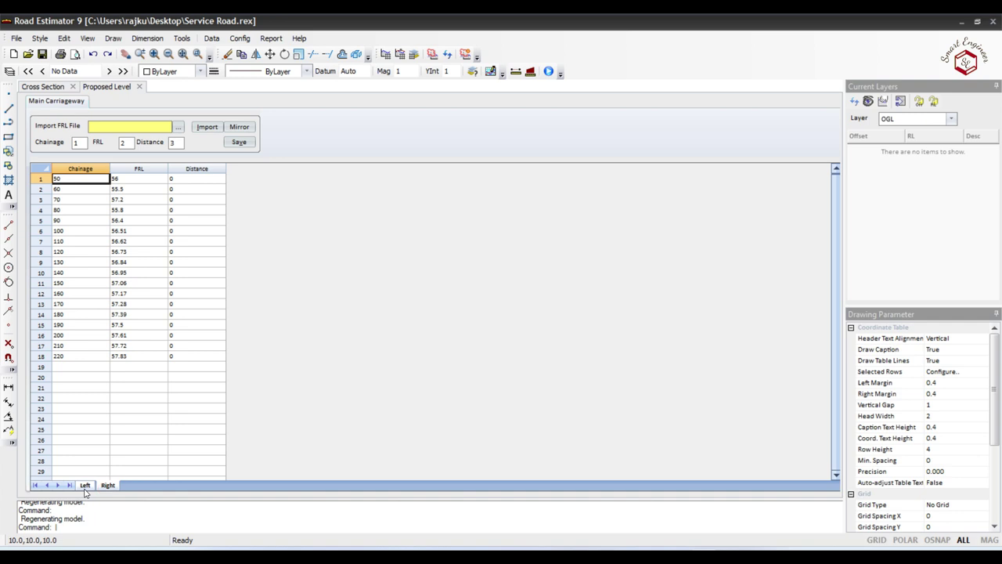
{"action": "left_click", "coordinate": [85, 486]}
{"action": "left_click", "coordinate": [238, 143]}
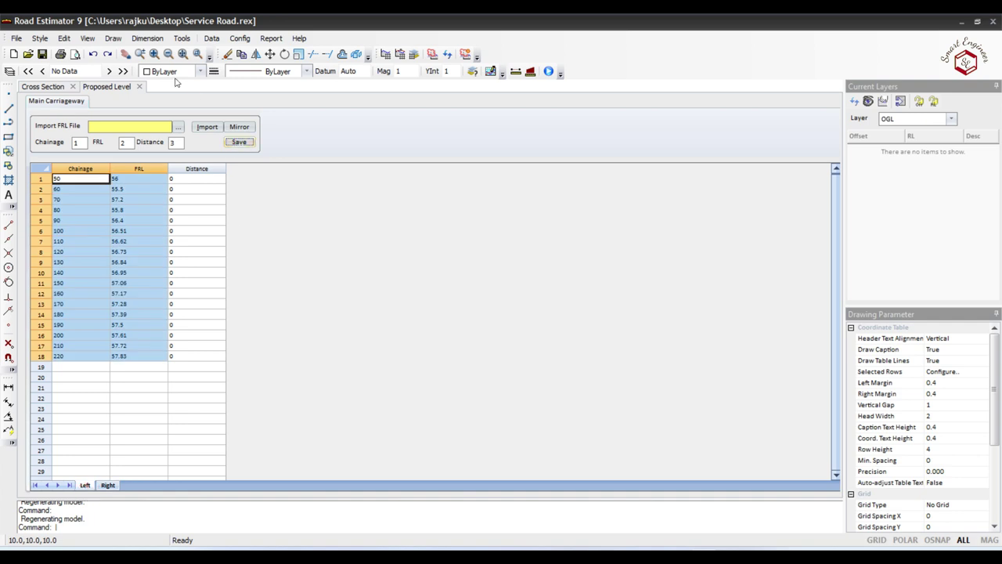
{"action": "left_click", "coordinate": [139, 87]}
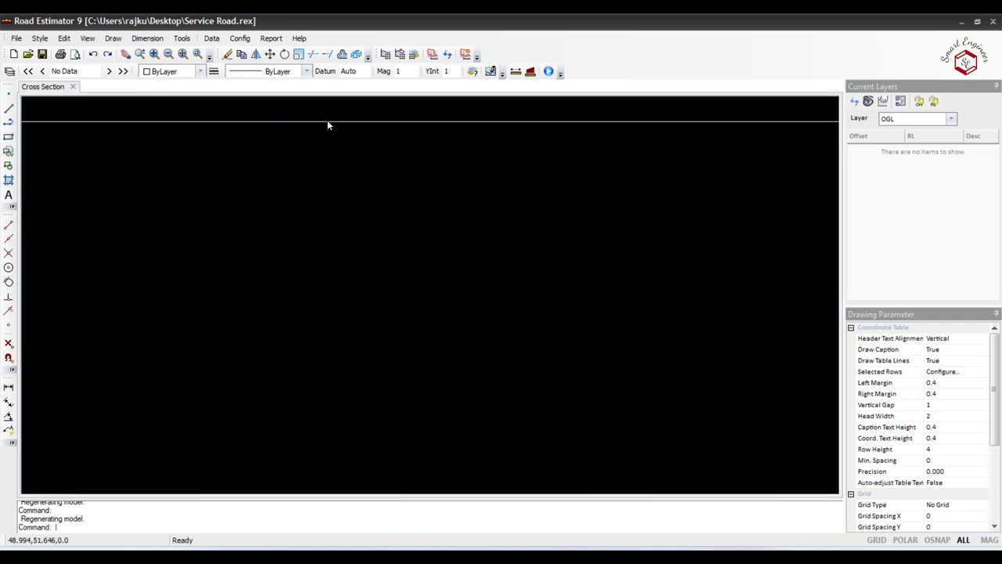
In Template Details, give the central median at chainage 0 a left width of 4 and slope of -6%.
{"action": "left_click", "coordinate": [212, 39]}
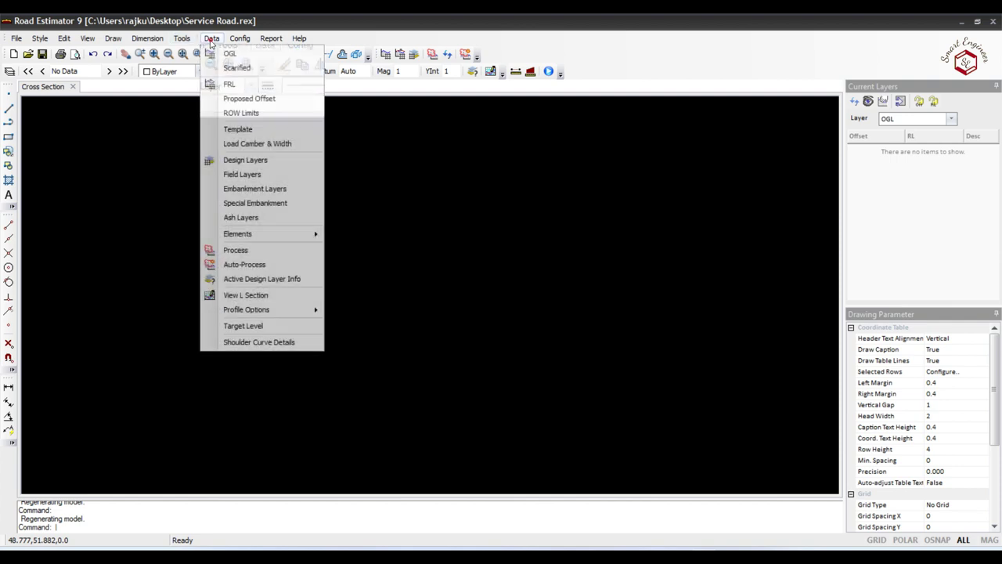
{"action": "left_click", "coordinate": [241, 128]}
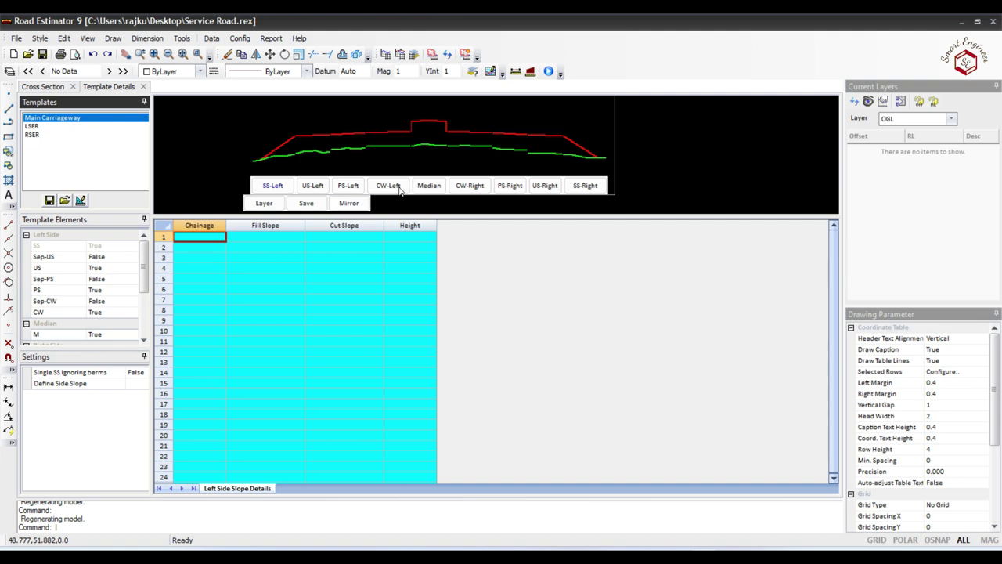
{"action": "left_click", "coordinate": [423, 188]}
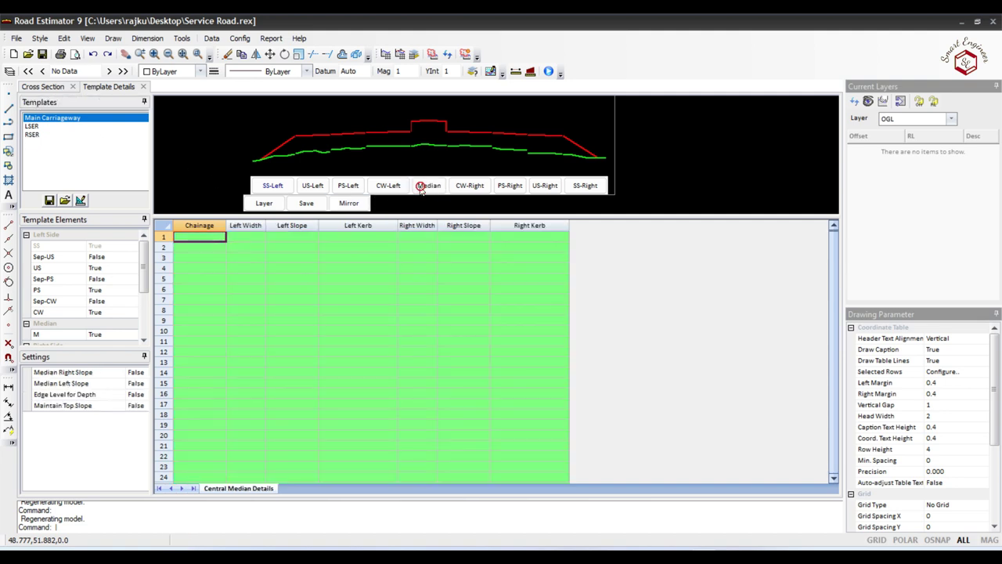
{"action": "type", "text": "0"}
{"action": "left_click", "coordinate": [249, 238]}
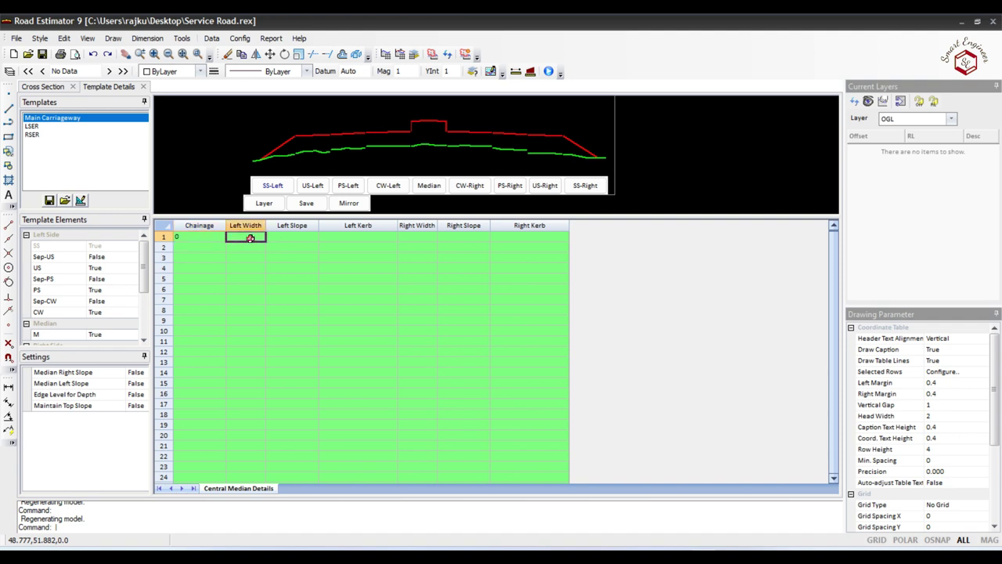
{"action": "type", "text": "4"}
{"action": "left_click", "coordinate": [285, 237]}
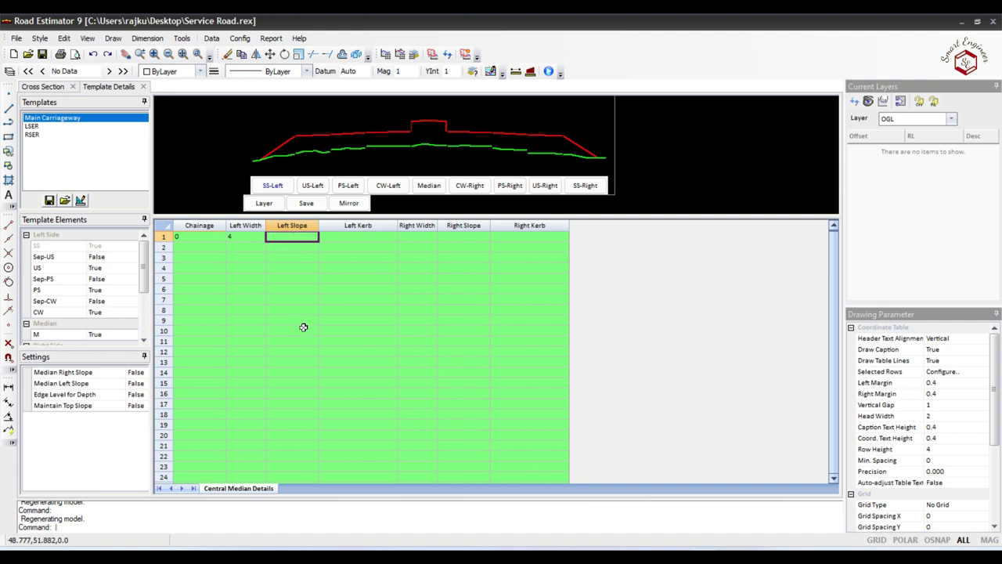
{"action": "type", "text": "6"}
{"action": "left_click", "coordinate": [269, 235]}
Set the median's right width to 4 and right slope to -6%, then save and recheck it.
{"action": "left_click", "coordinate": [406, 236]}
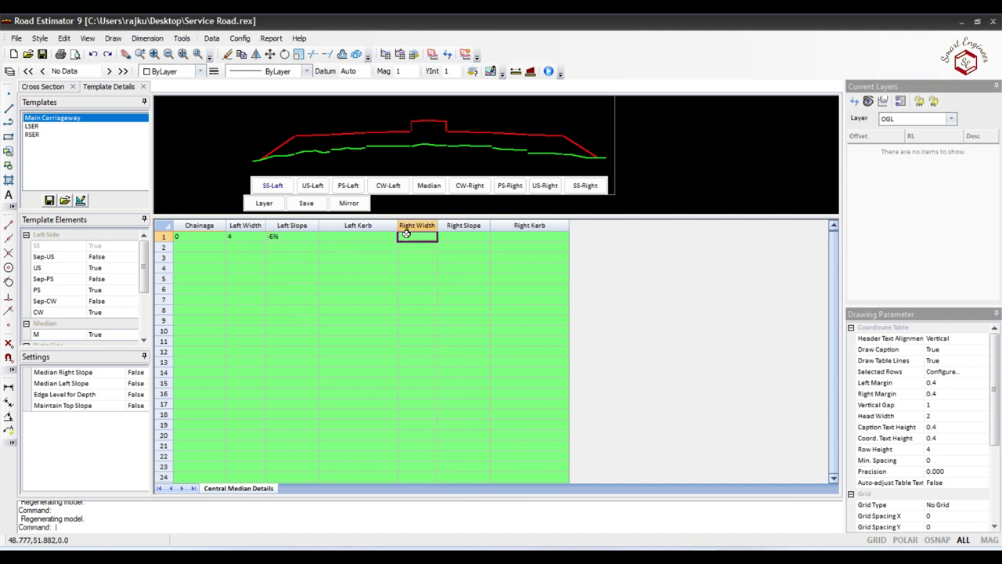
{"action": "type", "text": "4"}
{"action": "left_click", "coordinate": [461, 236]}
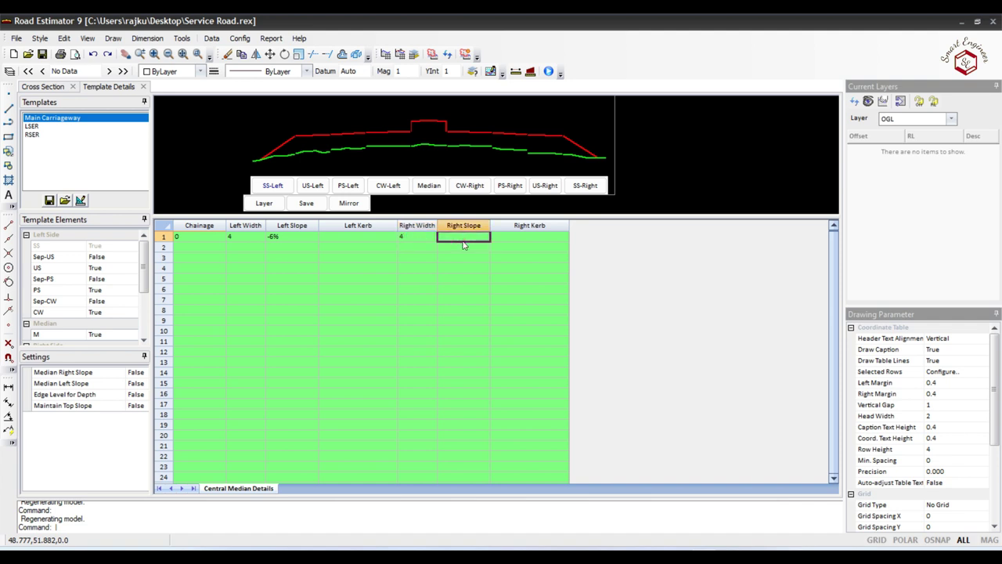
{"action": "type", "text": "-6"}
{"action": "left_click", "coordinate": [520, 252]}
{"action": "left_click", "coordinate": [526, 236]}
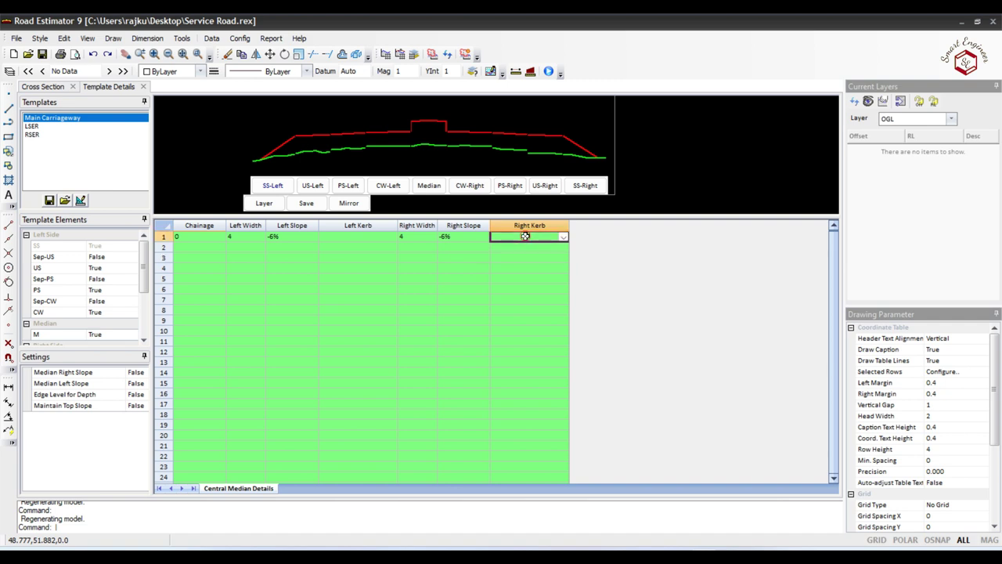
{"action": "left_click", "coordinate": [306, 202]}
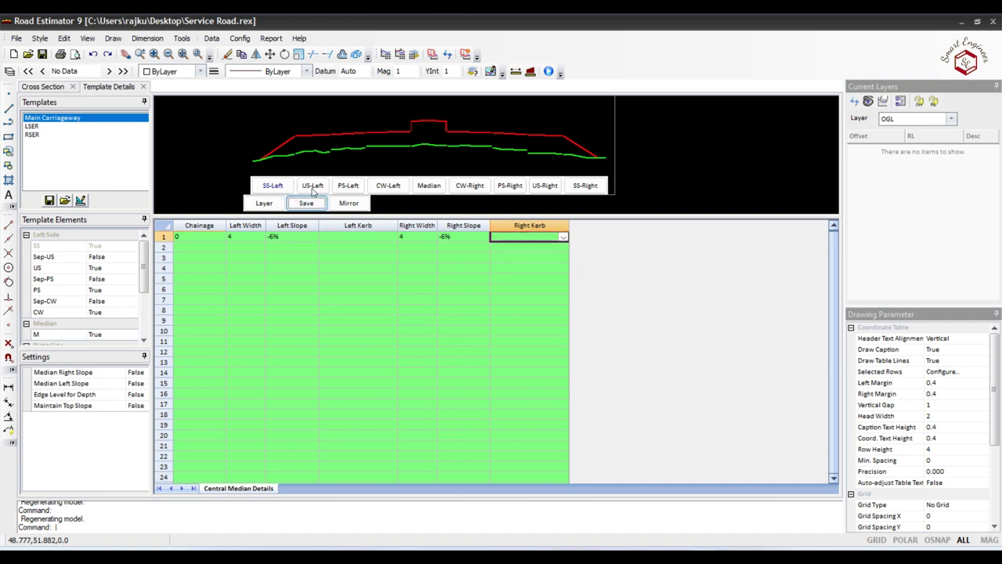
{"action": "left_click", "coordinate": [429, 194]}
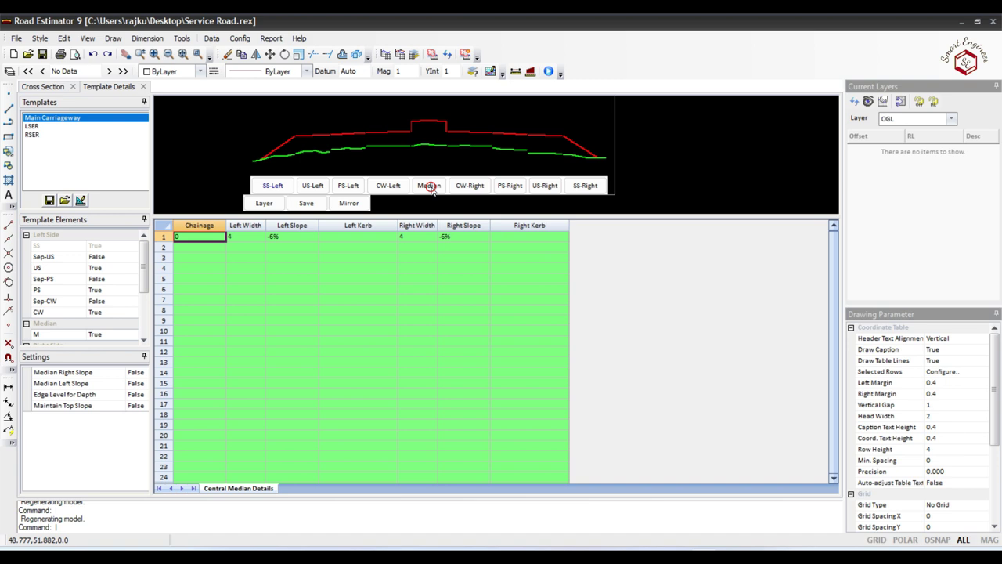
Add a left paved-shoulder row with chainage 0 and width 2, leaving the slope cell to fill next.
{"action": "left_click", "coordinate": [349, 187]}
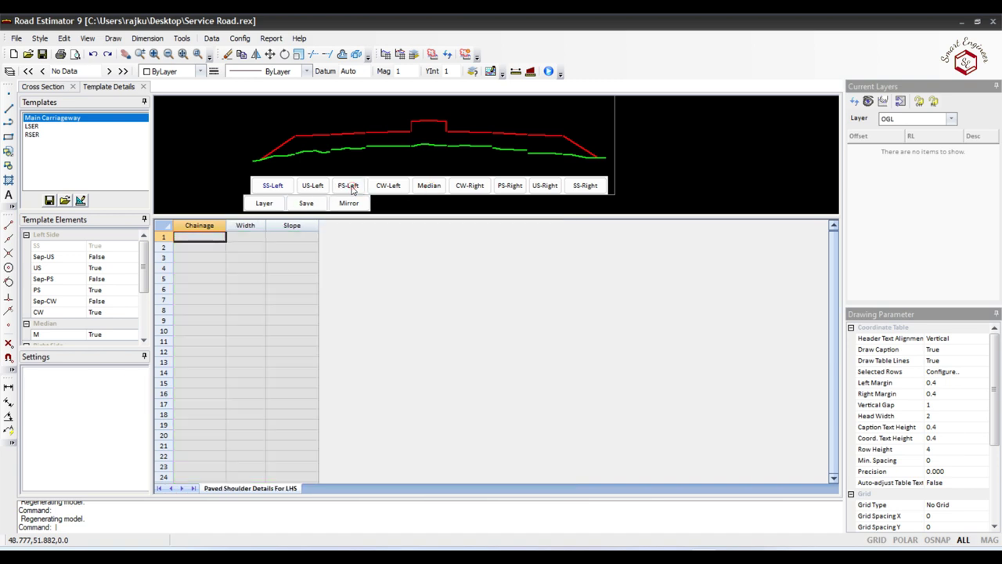
{"action": "type", "text": "0"}
{"action": "left_click", "coordinate": [257, 236]}
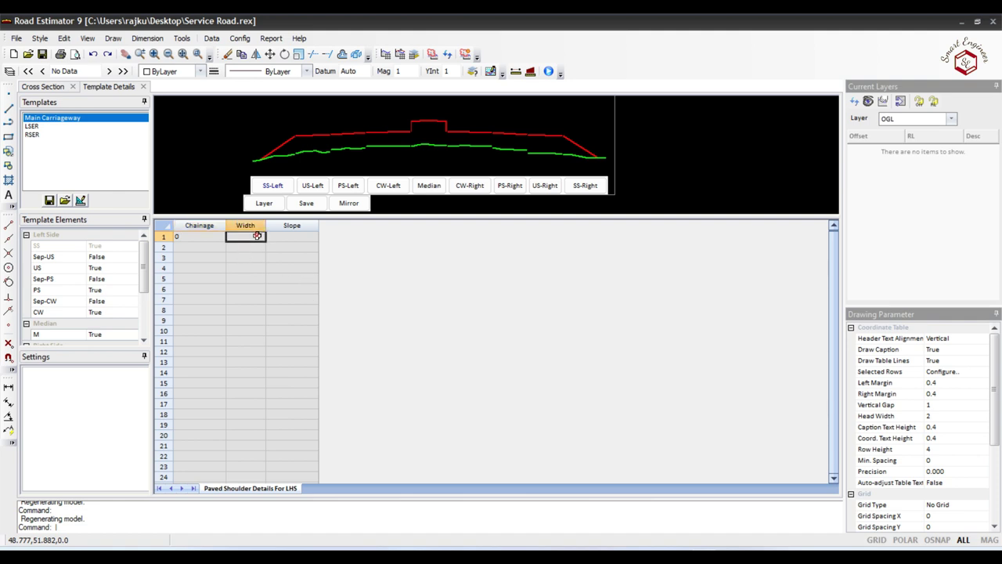
{"action": "type", "text": "2"}
{"action": "left_click", "coordinate": [291, 235]}
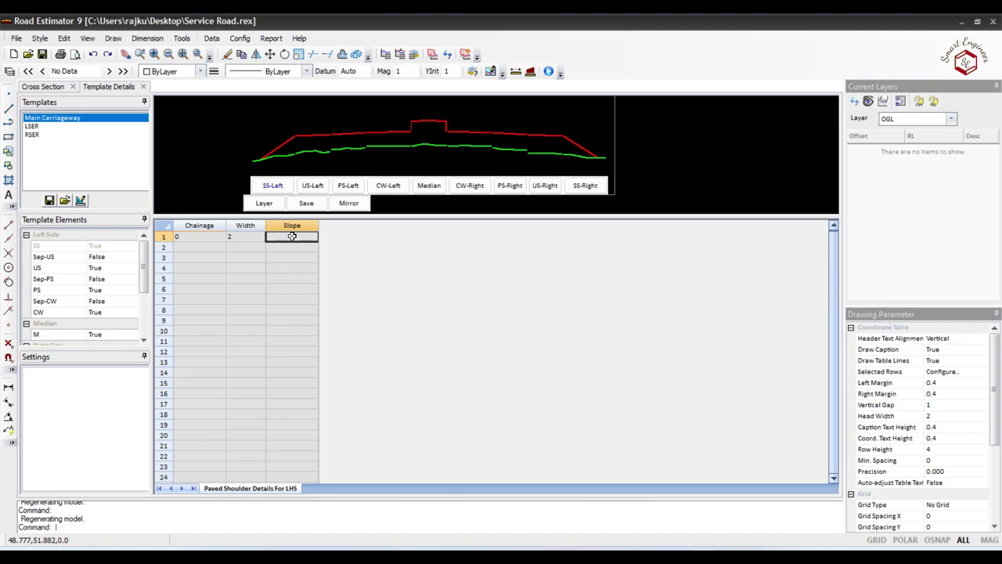
Save a left unpaved shoulder row with chainage 0, width 2 and slope 2.5%.
{"action": "type", "text": "0"}
{"action": "left_click", "coordinate": [306, 203]}
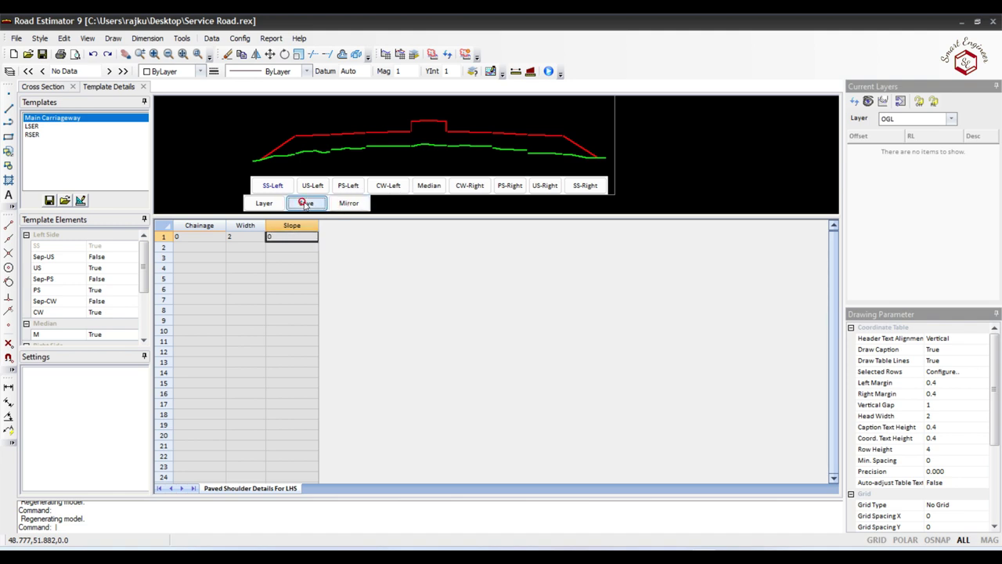
{"action": "left_click", "coordinate": [347, 185]}
{"action": "left_click", "coordinate": [317, 186]}
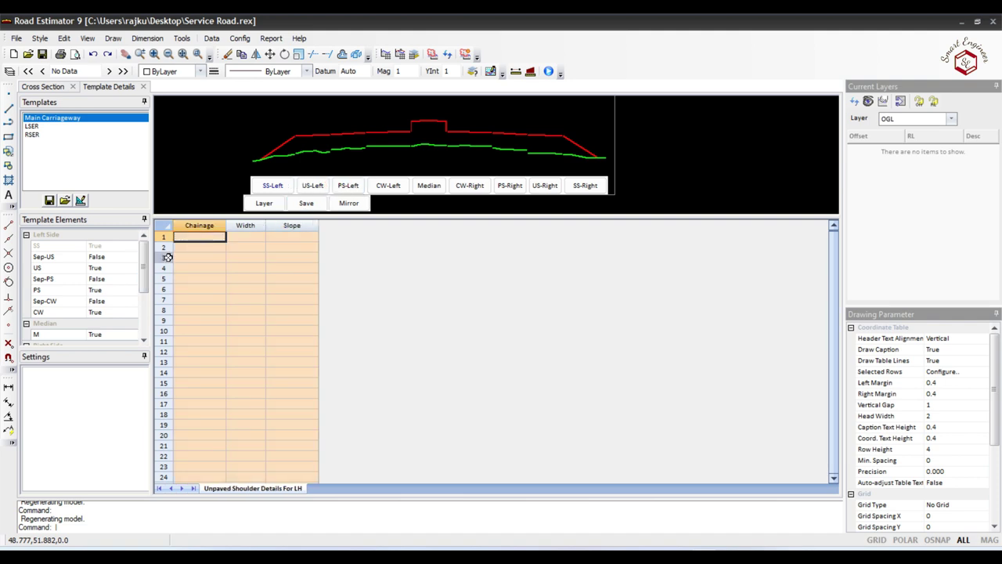
{"action": "type", "text": "0"}
{"action": "left_click", "coordinate": [250, 237]}
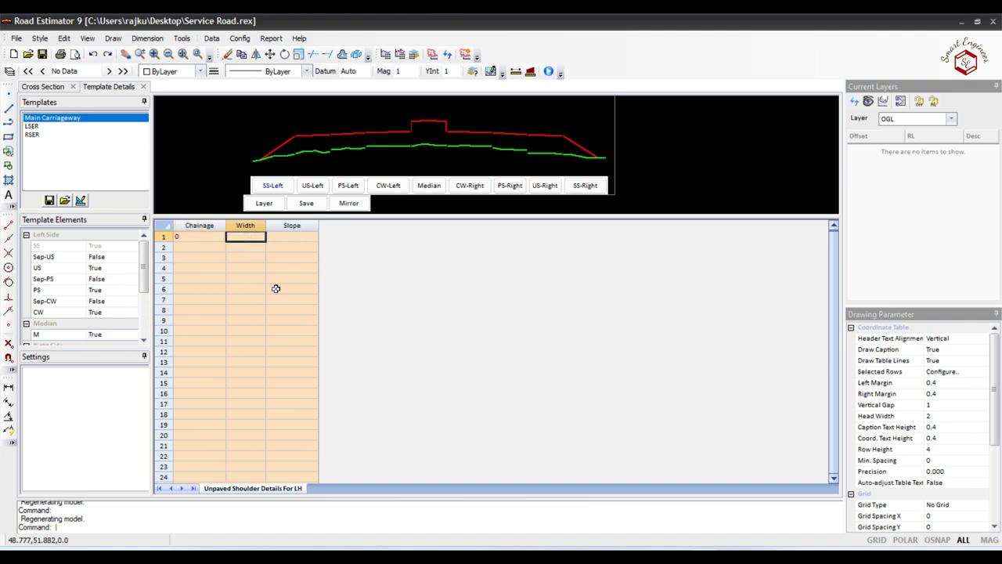
{"action": "type", "text": "2"}
{"action": "left_click", "coordinate": [291, 238]}
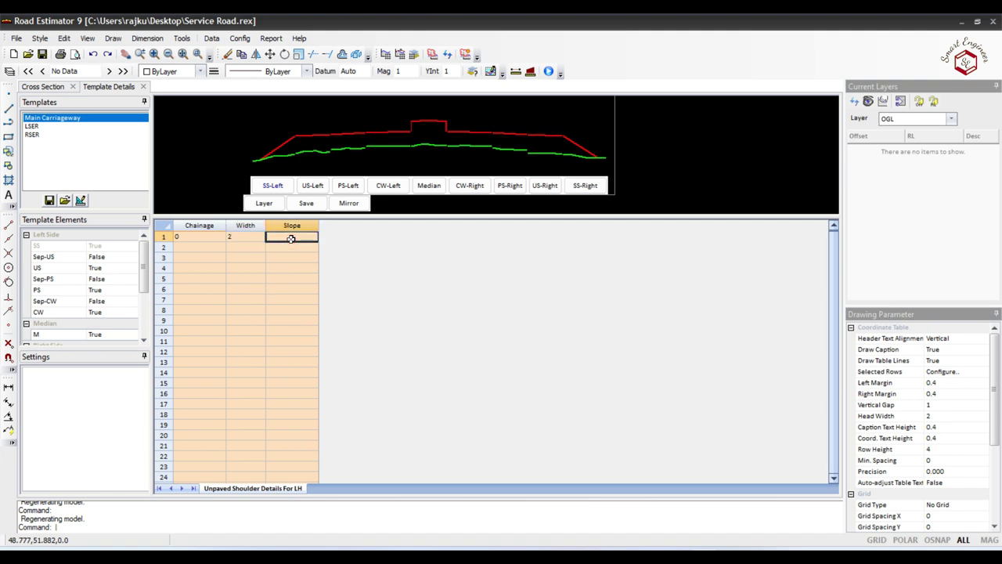
{"action": "type", "text": "-2.5"}
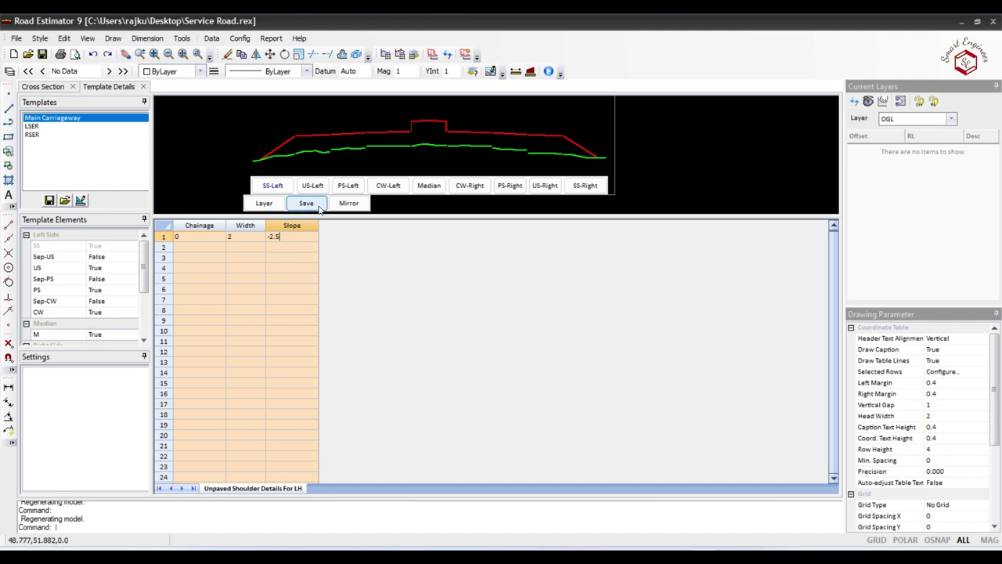
{"action": "left_click", "coordinate": [272, 237]}
{"action": "key", "text": "BackSpace"}
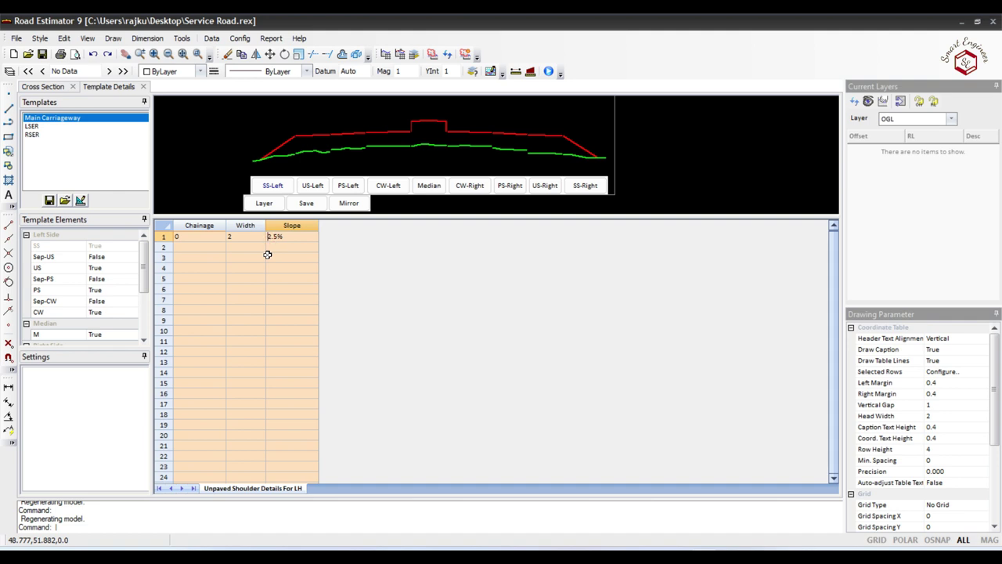
{"action": "left_click", "coordinate": [305, 204]}
Set the left paved shoulder to width 1.75 at 2.5% slope and save.
{"action": "left_click", "coordinate": [348, 186]}
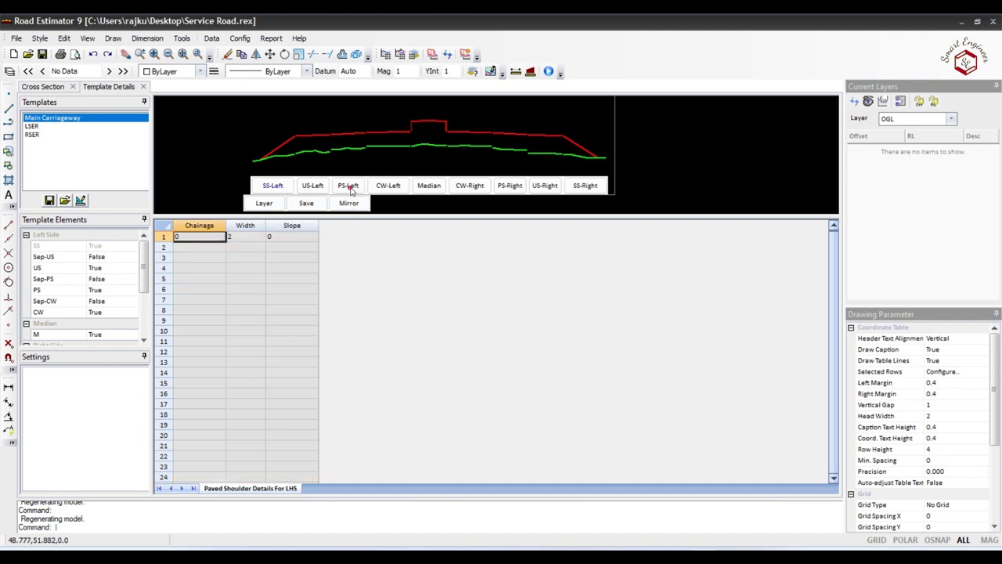
{"action": "left_click", "coordinate": [250, 236]}
{"action": "type", "text": "2"}
{"action": "type", "text": "1.75"}
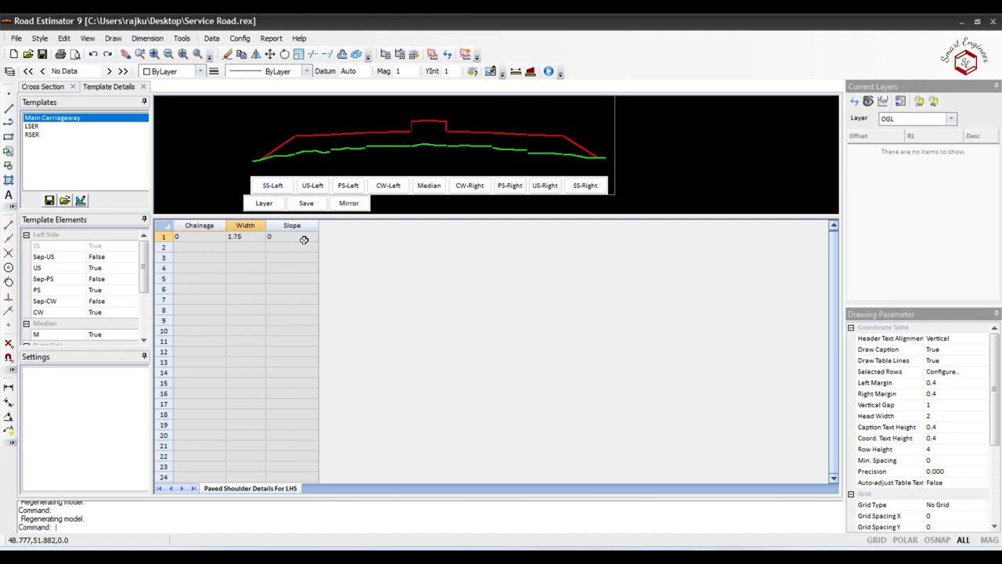
{"action": "left_click", "coordinate": [301, 235]}
{"action": "type", "text": "2.5"}
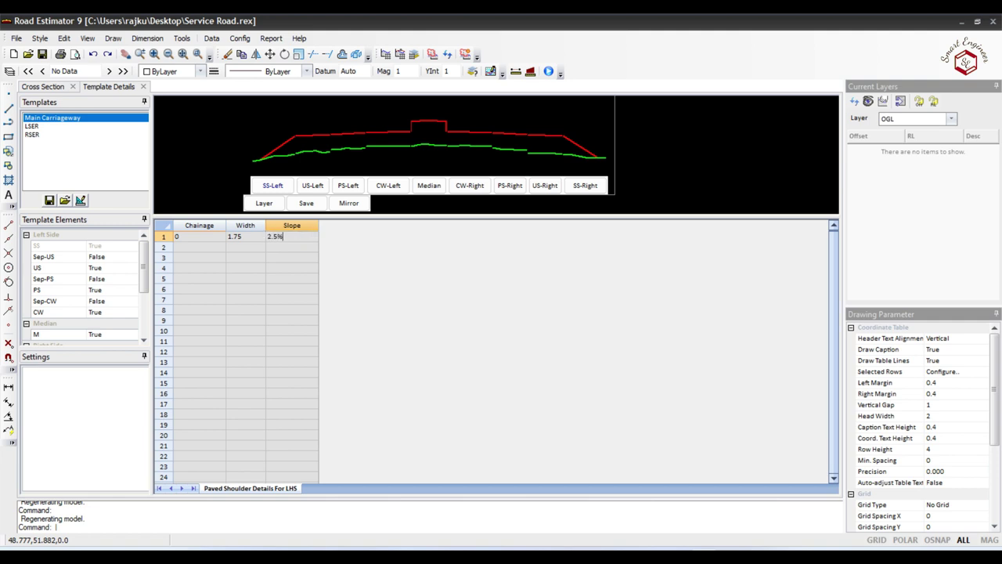
{"action": "left_click", "coordinate": [321, 202]}
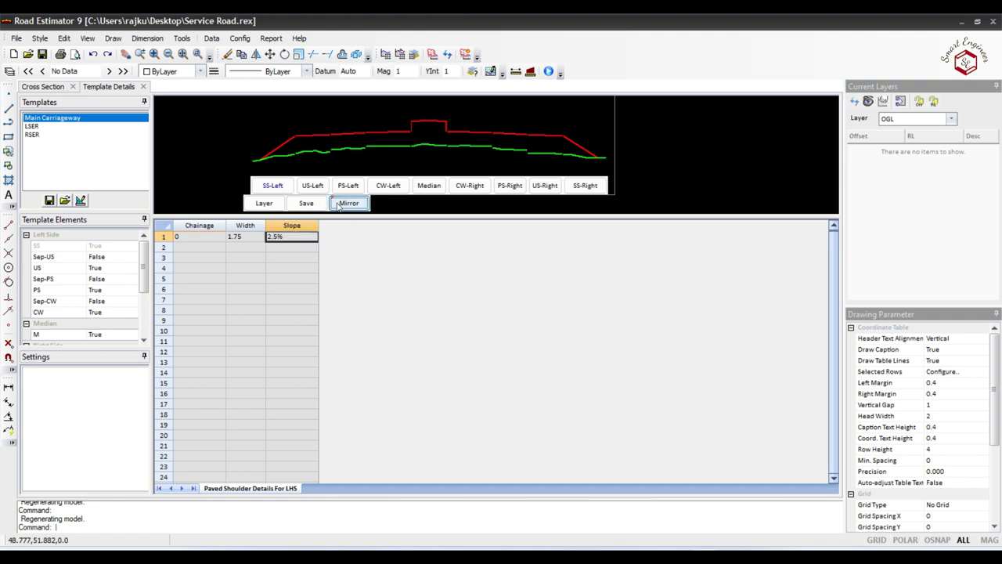
Save the left side slope with a 1 in 2 fill and height 2.
{"action": "left_click", "coordinate": [271, 188]}
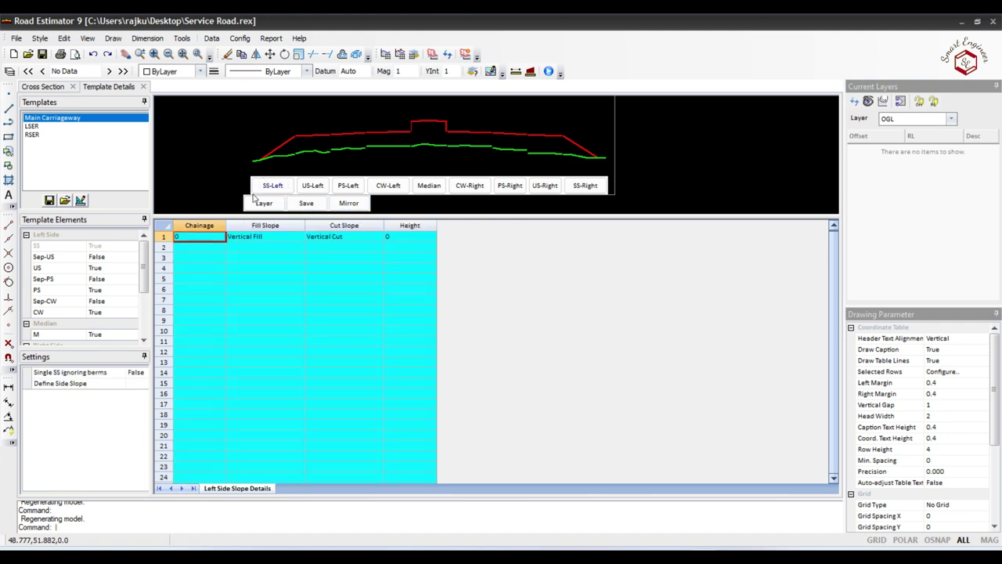
{"action": "left_click", "coordinate": [263, 236]}
{"action": "left_click", "coordinate": [298, 237]}
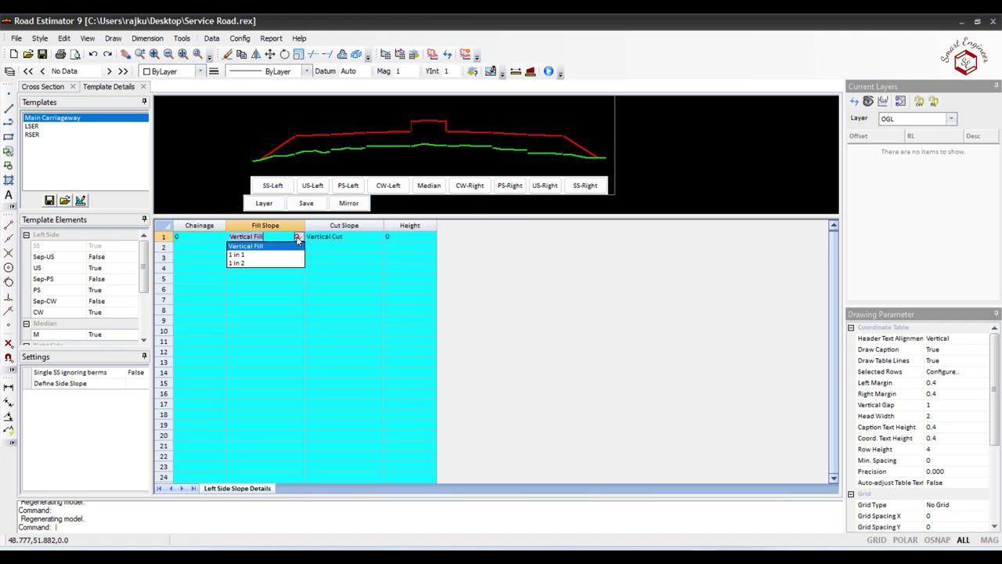
{"action": "left_click", "coordinate": [272, 267]}
{"action": "left_click", "coordinate": [400, 235]}
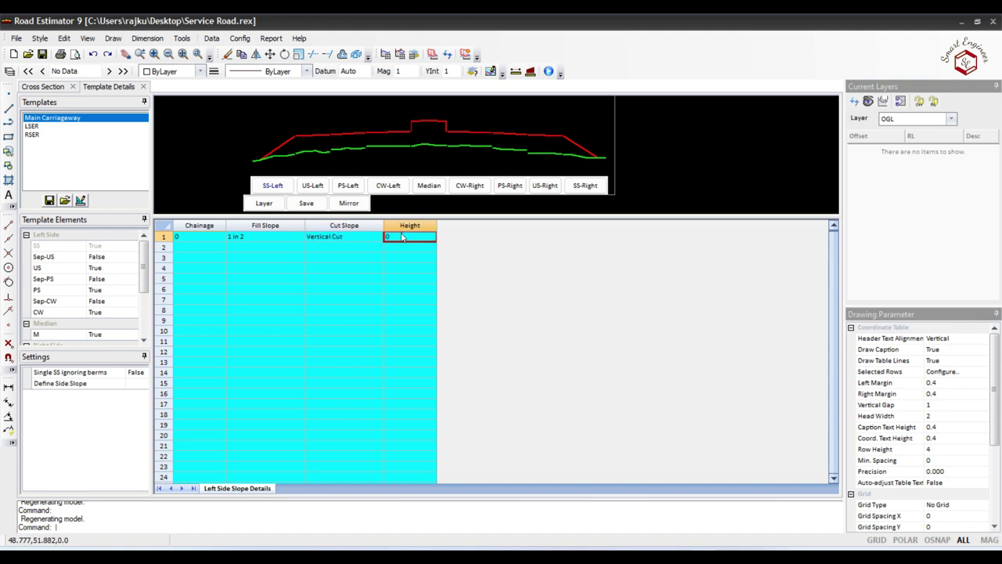
{"action": "type", "text": "2"}
{"action": "left_click", "coordinate": [319, 205]}
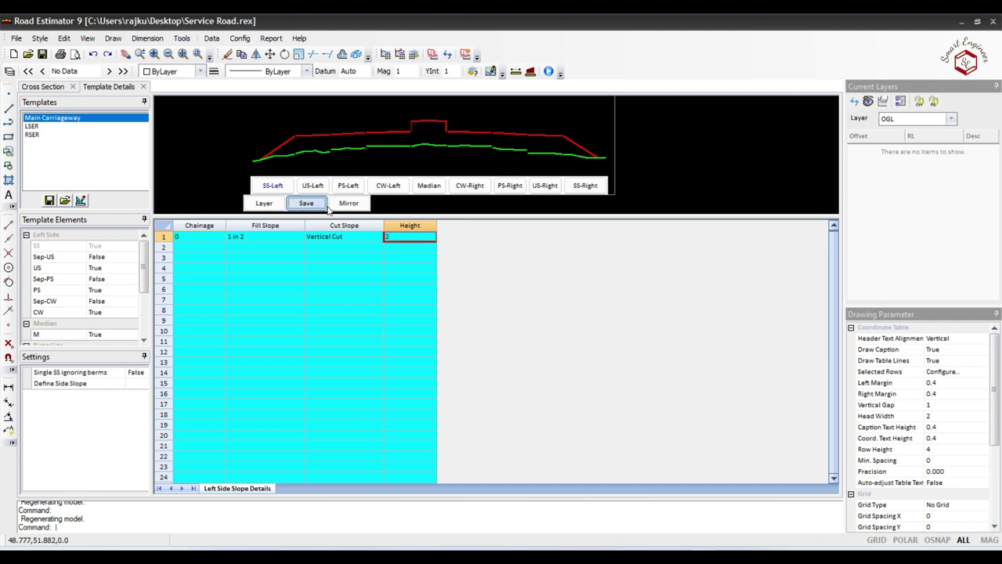
Assign the LHS and RHS layer groups to chainage 0.
{"action": "left_click", "coordinate": [266, 205]}
{"action": "type", "text": "0"}
{"action": "left_click", "coordinate": [246, 237]}
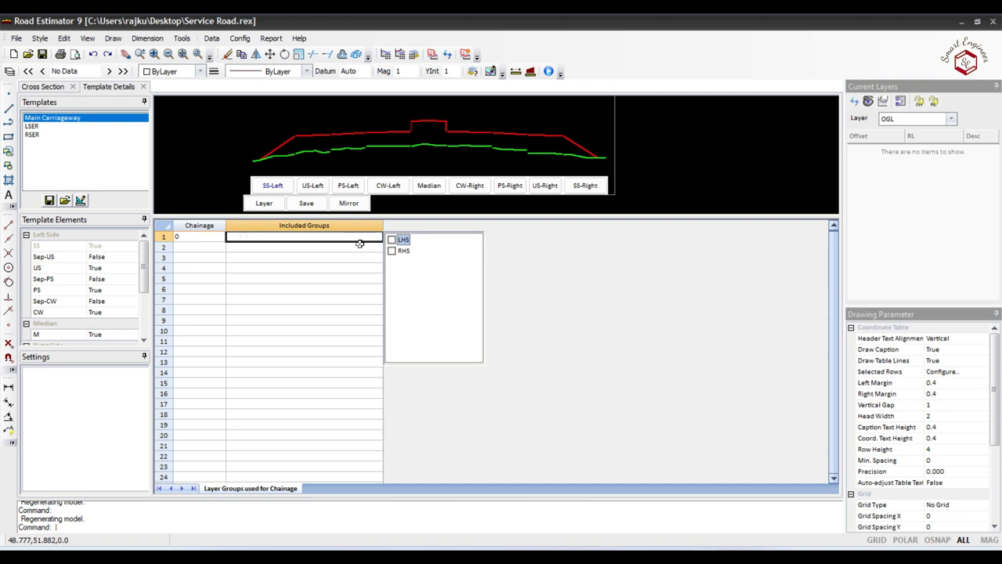
{"action": "left_click", "coordinate": [392, 240]}
{"action": "left_click", "coordinate": [392, 251]}
{"action": "left_click", "coordinate": [306, 352]}
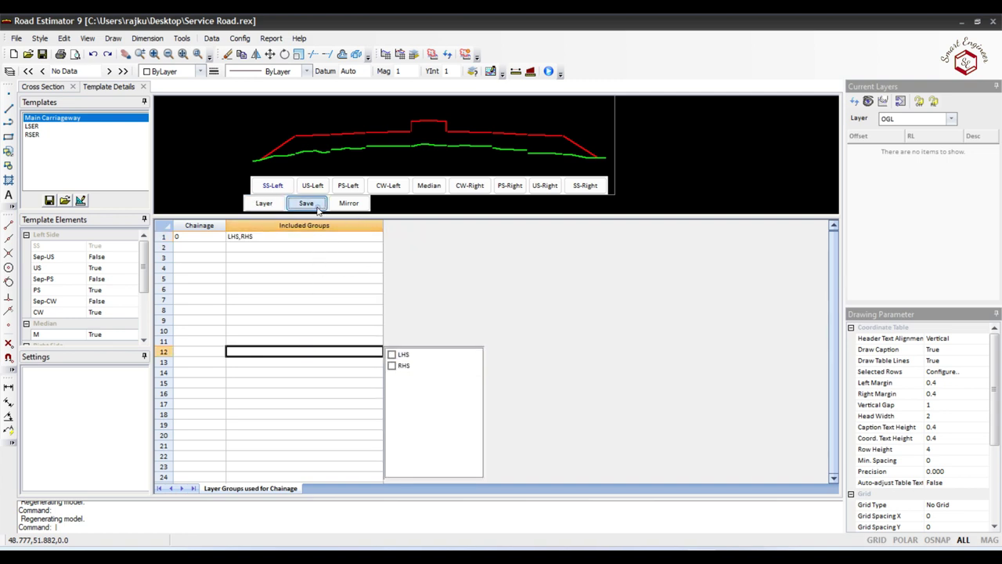
{"action": "left_click", "coordinate": [468, 181]}
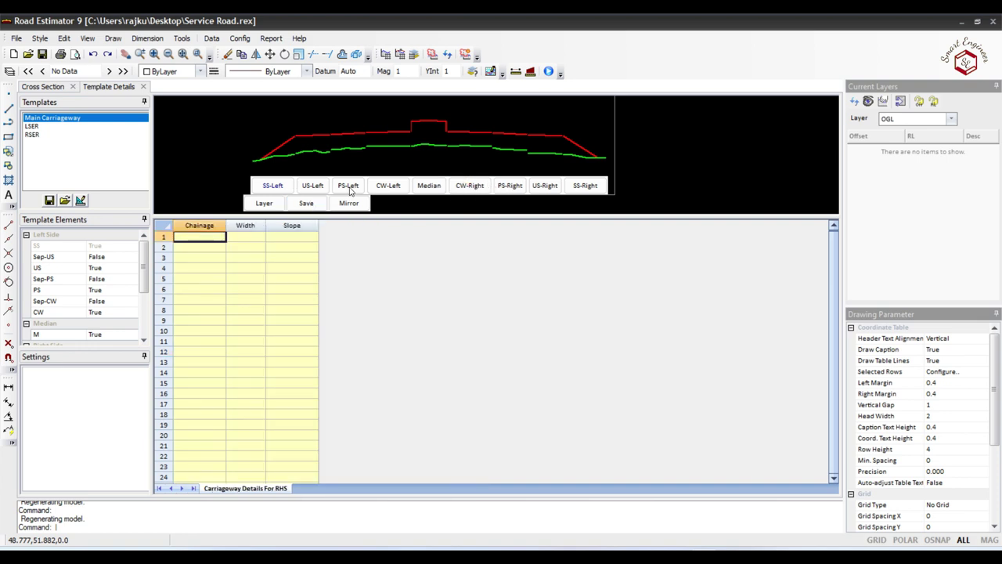
Save the left carriageway row: chainage 0, width 12, slope 2.5%.
{"action": "left_click", "coordinate": [389, 186]}
{"action": "type", "text": "0"}
{"action": "left_click", "coordinate": [249, 235]}
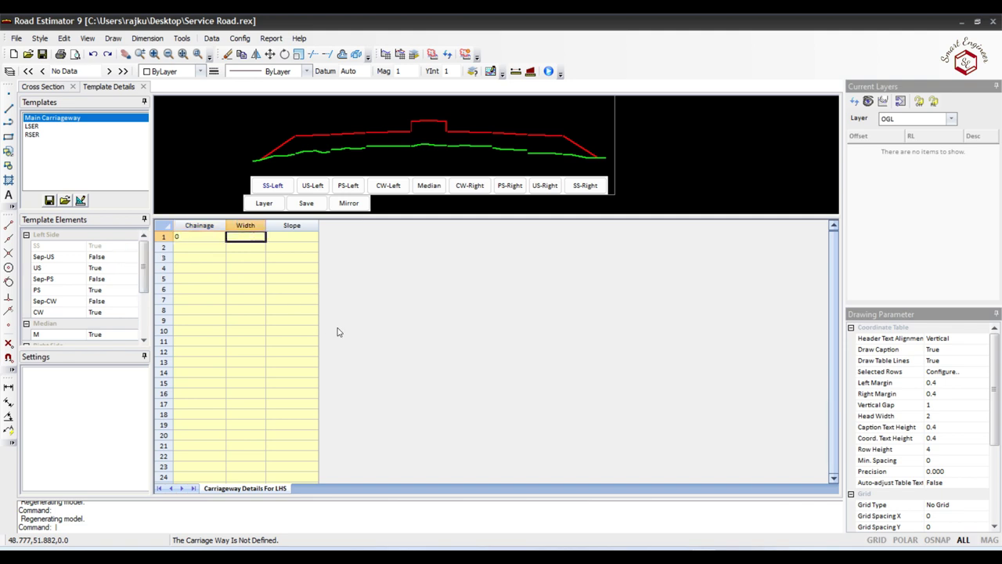
{"action": "type", "text": "12"}
{"action": "left_click", "coordinate": [289, 239]}
{"action": "type", "text": "2.5"}
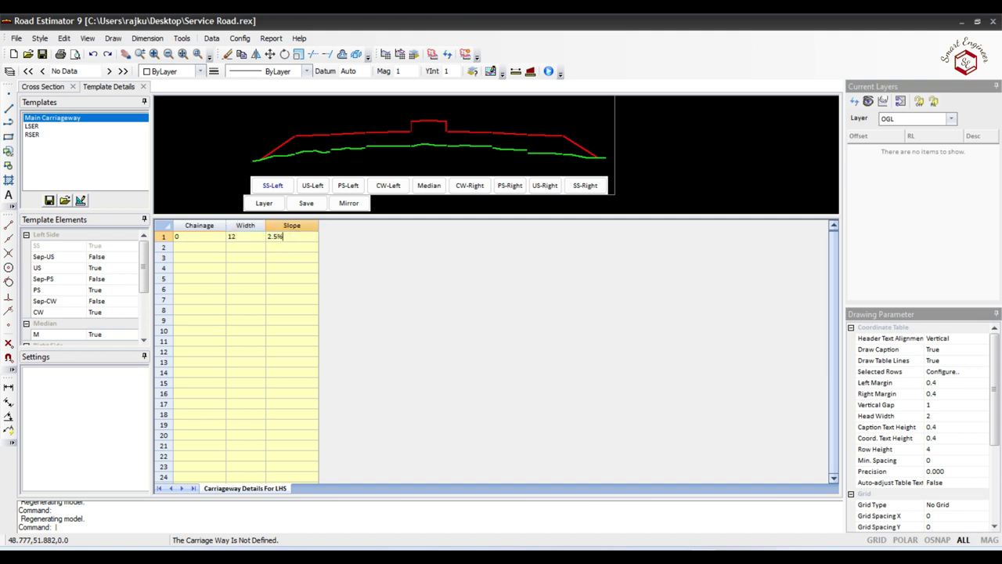
{"action": "left_click", "coordinate": [306, 202]}
Review the right-side and median details, then switch to the LSER template.
{"action": "left_click", "coordinate": [588, 185]}
{"action": "left_click", "coordinate": [551, 189]}
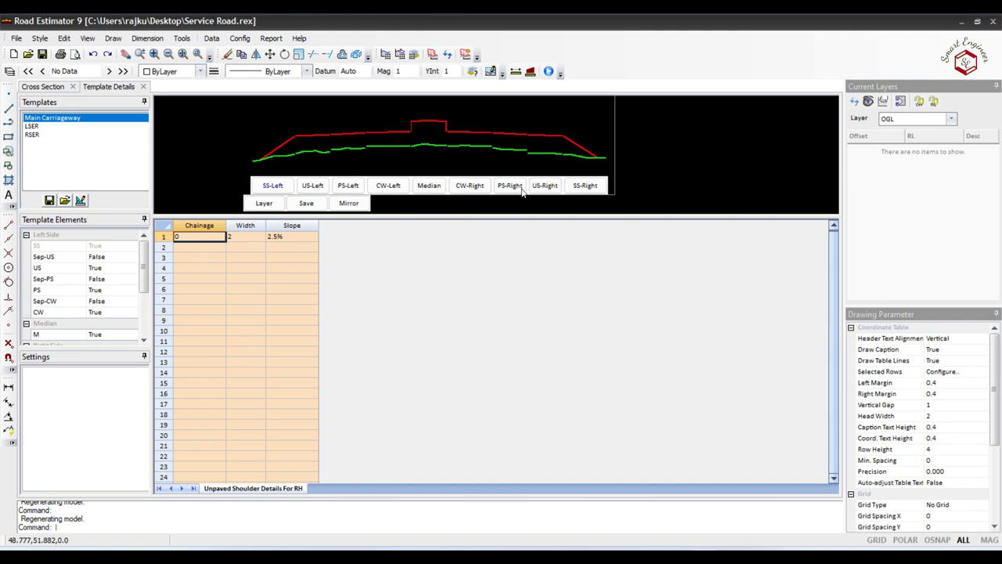
{"action": "left_click", "coordinate": [470, 186]}
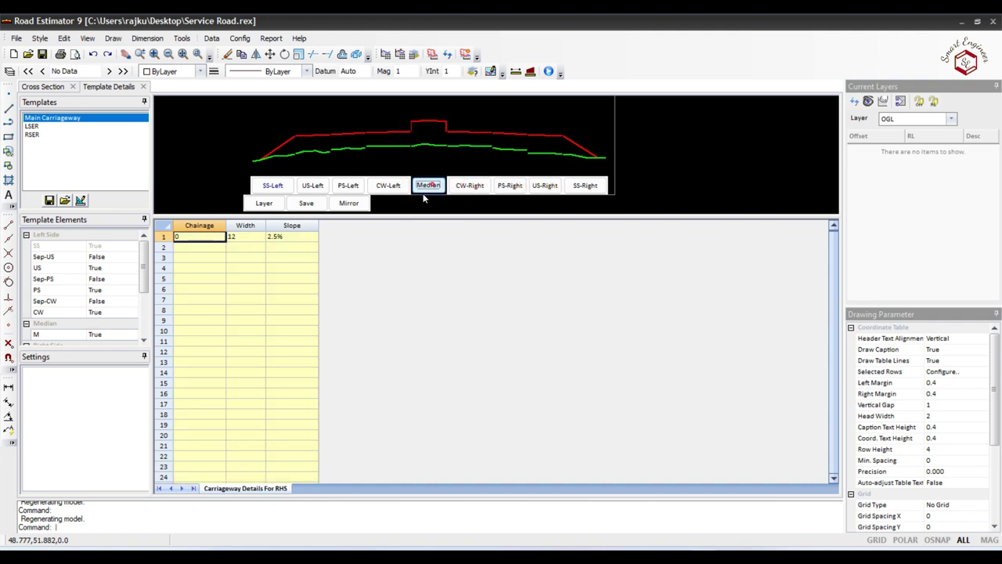
{"action": "left_click", "coordinate": [426, 188]}
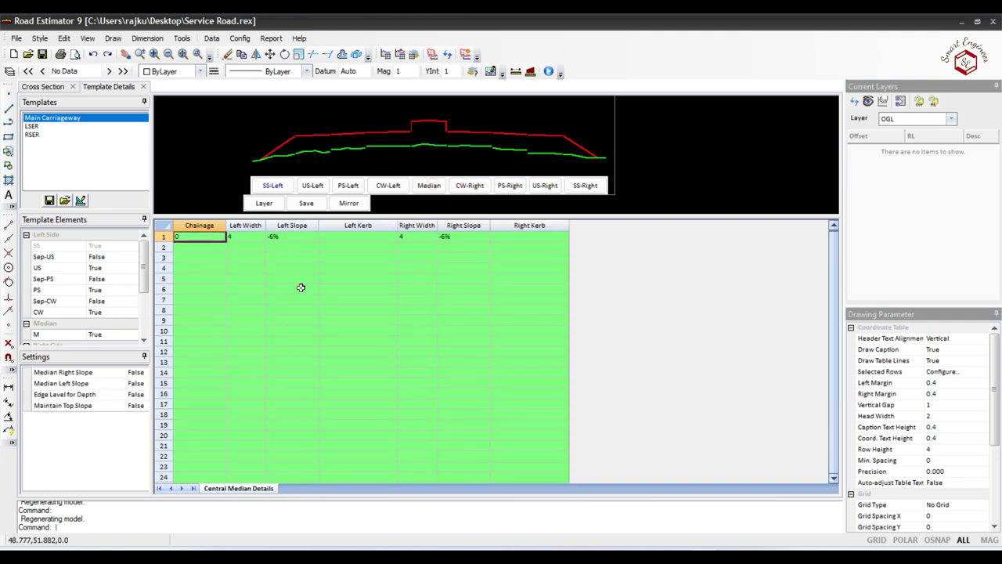
{"action": "left_click", "coordinate": [32, 127]}
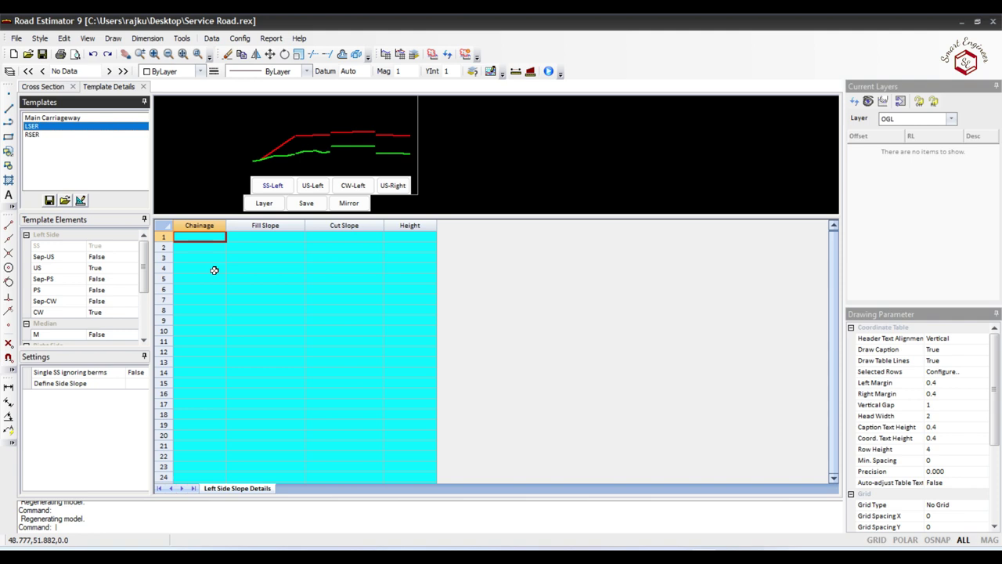
Give LSER's left side slope a 1 in 2 fill and vertical cut at chainage 0, mirrored right.
{"action": "left_click", "coordinate": [206, 236]}
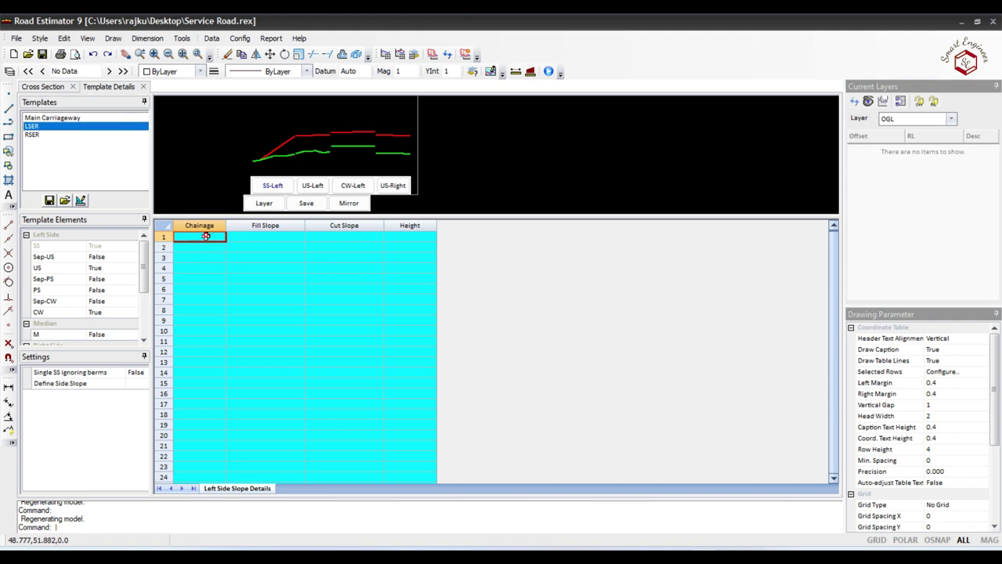
{"action": "type", "text": "0"}
{"action": "left_click", "coordinate": [259, 236]}
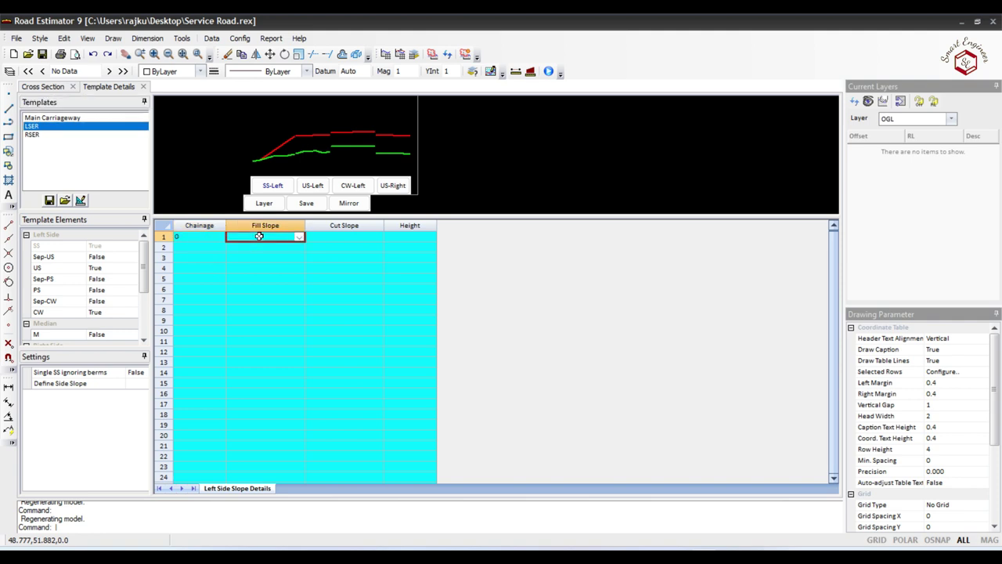
{"action": "left_click", "coordinate": [299, 237]}
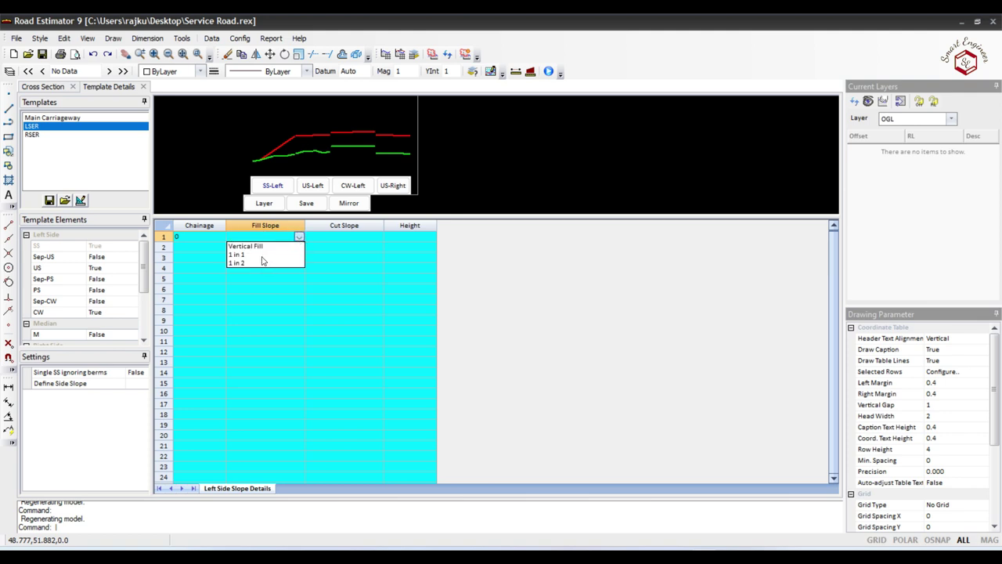
{"action": "left_click", "coordinate": [261, 263]}
{"action": "left_click", "coordinate": [379, 236]}
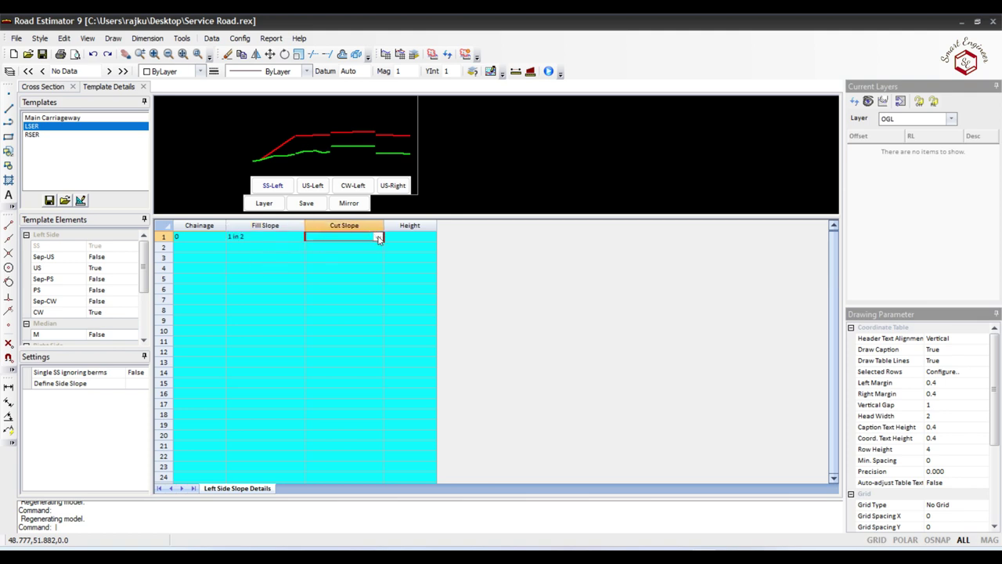
{"action": "left_click", "coordinate": [342, 246]}
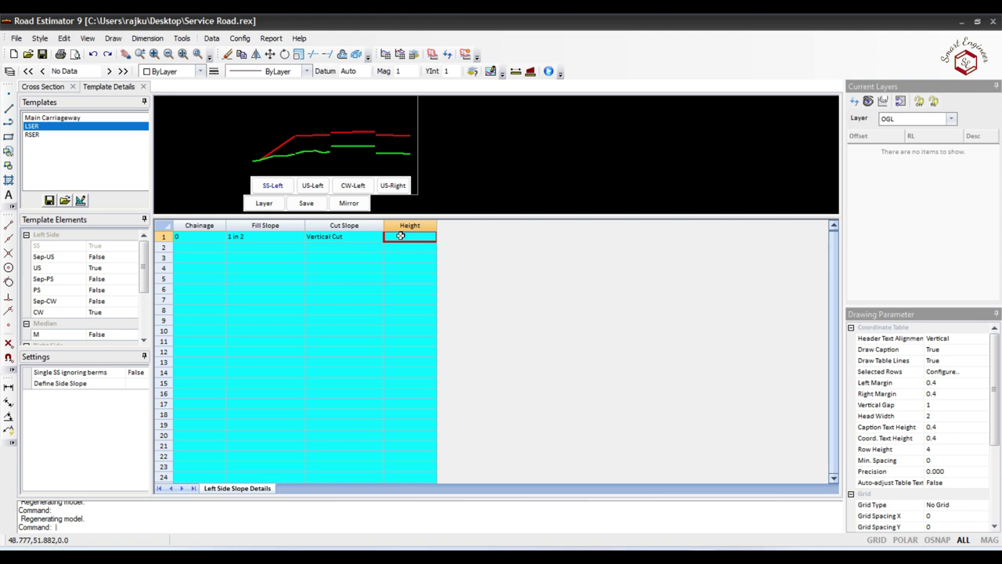
{"action": "left_click", "coordinate": [314, 186]}
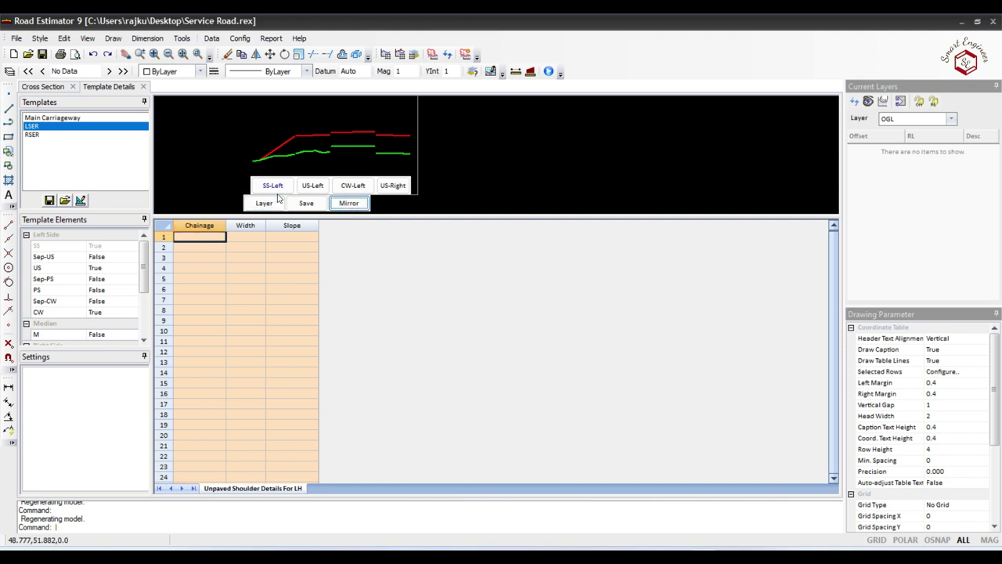
{"action": "left_click", "coordinate": [278, 193]}
{"action": "left_click", "coordinate": [349, 203]}
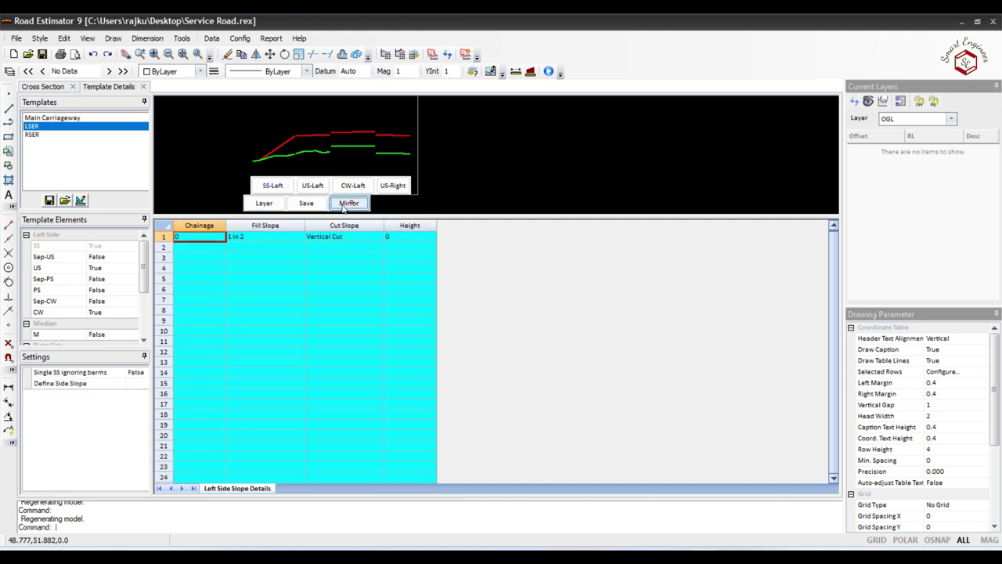
Save LSER's left unpaved shoulder with width 1 and slope 2.5%.
{"action": "left_click", "coordinate": [313, 186]}
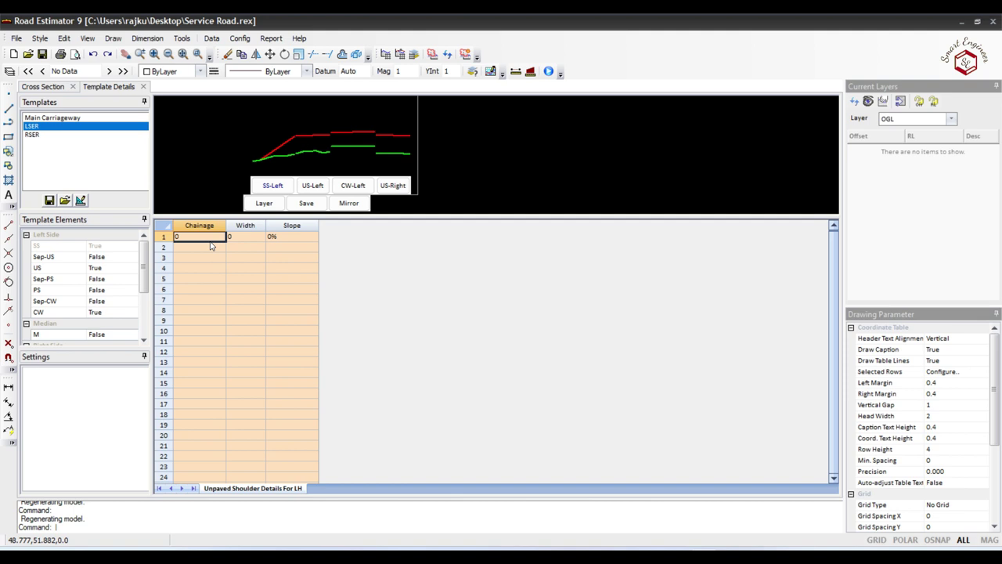
{"action": "left_click", "coordinate": [239, 236]}
{"action": "type", "text": "1"}
{"action": "left_click", "coordinate": [273, 237]}
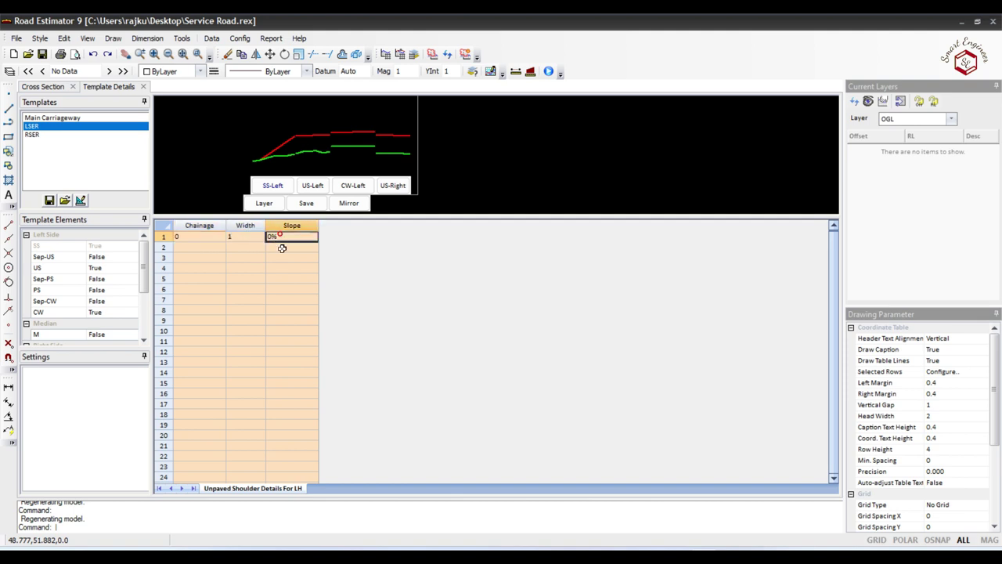
{"action": "type", "text": "2.5"}
{"action": "left_click", "coordinate": [300, 205]}
{"action": "left_click", "coordinate": [357, 188]}
Save LSER's left carriageway with chainage 0, width 4 and slope 2.5%.
{"action": "type", "text": "0"}
{"action": "left_click", "coordinate": [236, 234]}
{"action": "type", "text": "4"}
{"action": "left_click", "coordinate": [311, 235]}
{"action": "type", "text": "2.5"}
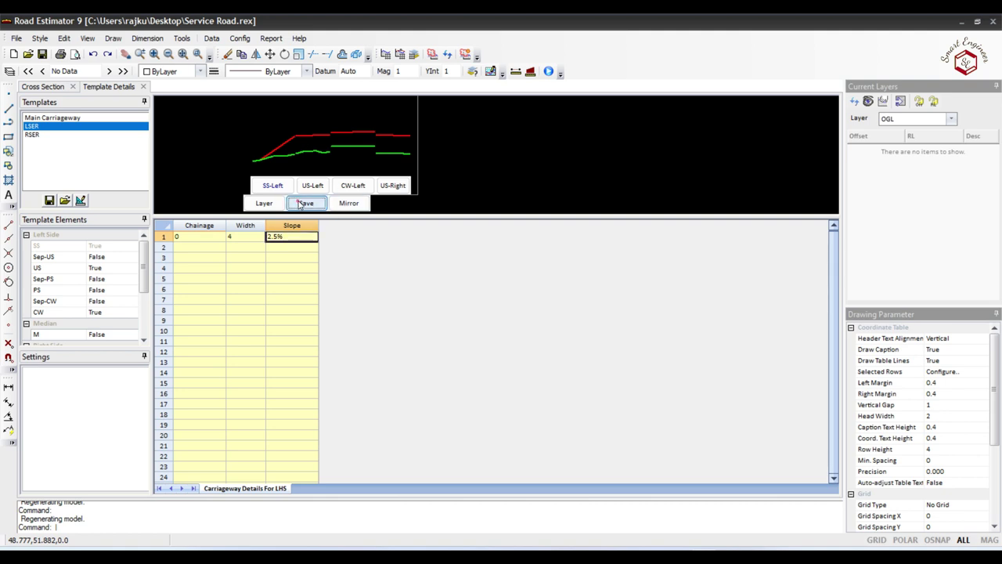
{"action": "left_click", "coordinate": [392, 187]}
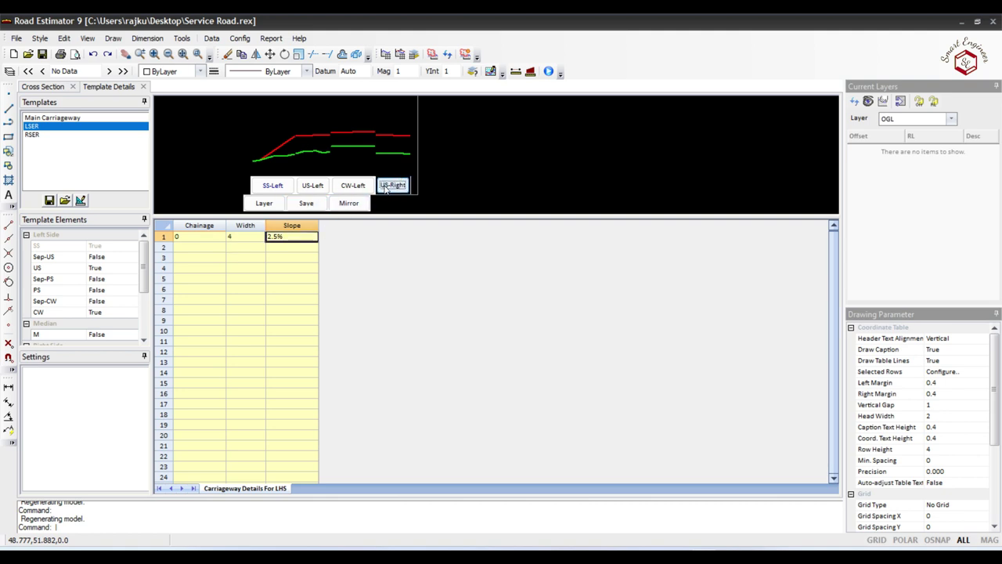
Review LSER's right unpaved shoulder, left unpaved shoulder and left side slope details.
{"action": "left_click", "coordinate": [388, 188]}
{"action": "left_click", "coordinate": [312, 185]}
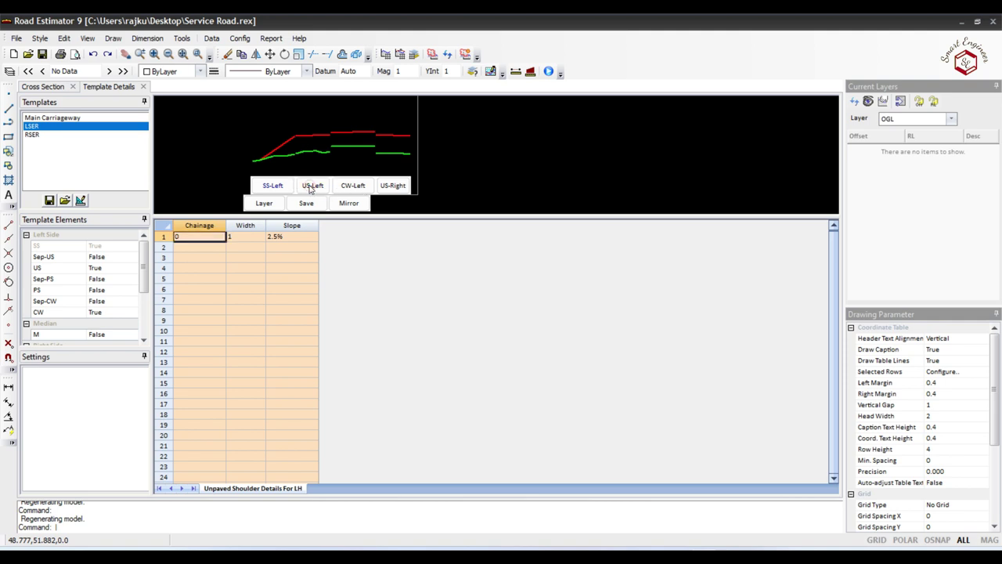
{"action": "left_click", "coordinate": [284, 188]}
{"action": "left_click", "coordinate": [312, 186]}
{"action": "left_click", "coordinate": [272, 188]}
{"action": "left_click", "coordinate": [307, 188]}
Include the LHS layer group at chainage 0 and save.
{"action": "left_click", "coordinate": [352, 188]}
{"action": "left_click", "coordinate": [398, 185]}
{"action": "left_click", "coordinate": [264, 203]}
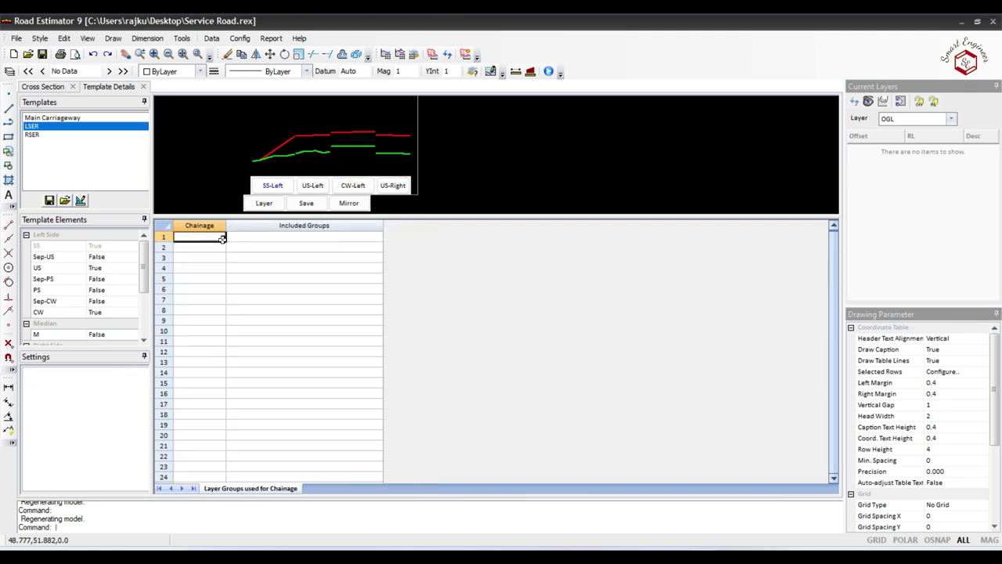
{"action": "type", "text": "0"}
{"action": "left_click", "coordinate": [247, 236]}
{"action": "left_click", "coordinate": [392, 239]}
{"action": "left_click", "coordinate": [301, 290]}
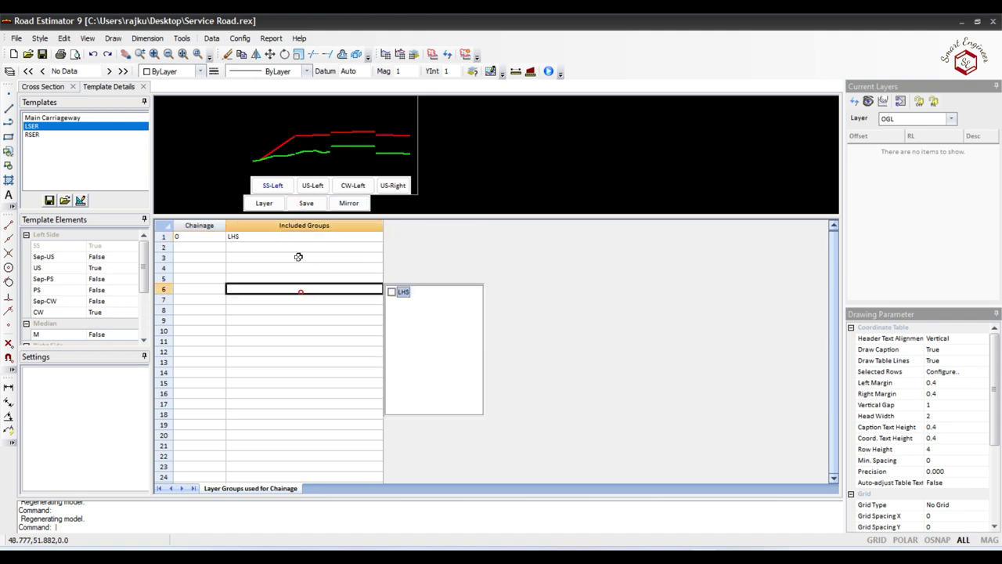
{"action": "left_click", "coordinate": [306, 202]}
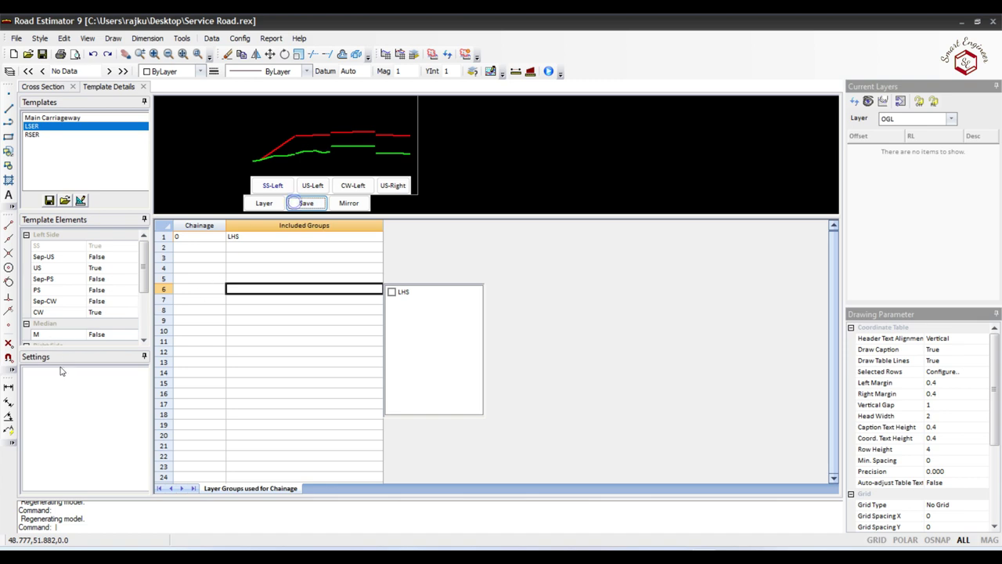
Check the RSER template, then return to LSER's right unpaved shoulder details.
{"action": "left_click", "coordinate": [43, 137]}
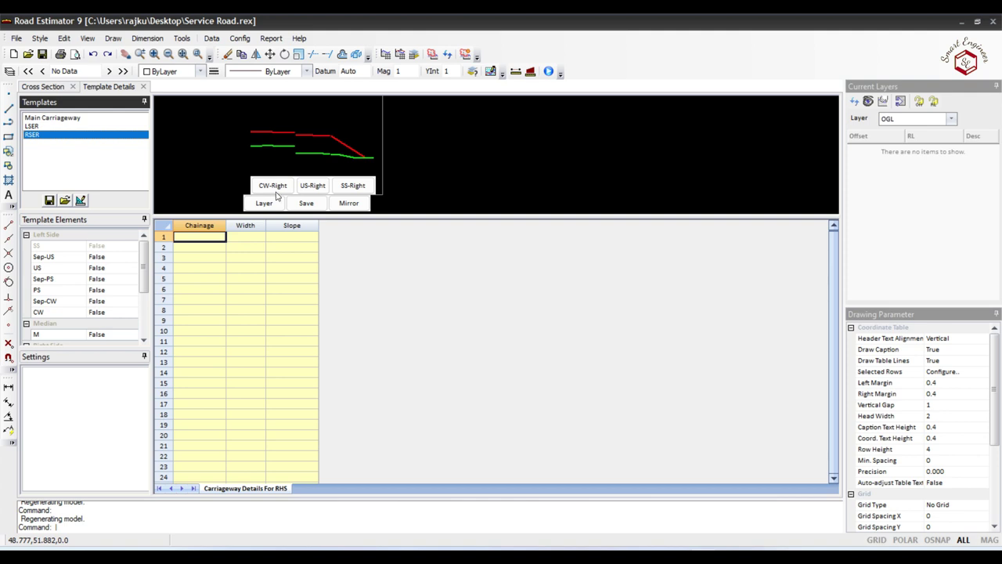
{"action": "left_click", "coordinate": [35, 127]}
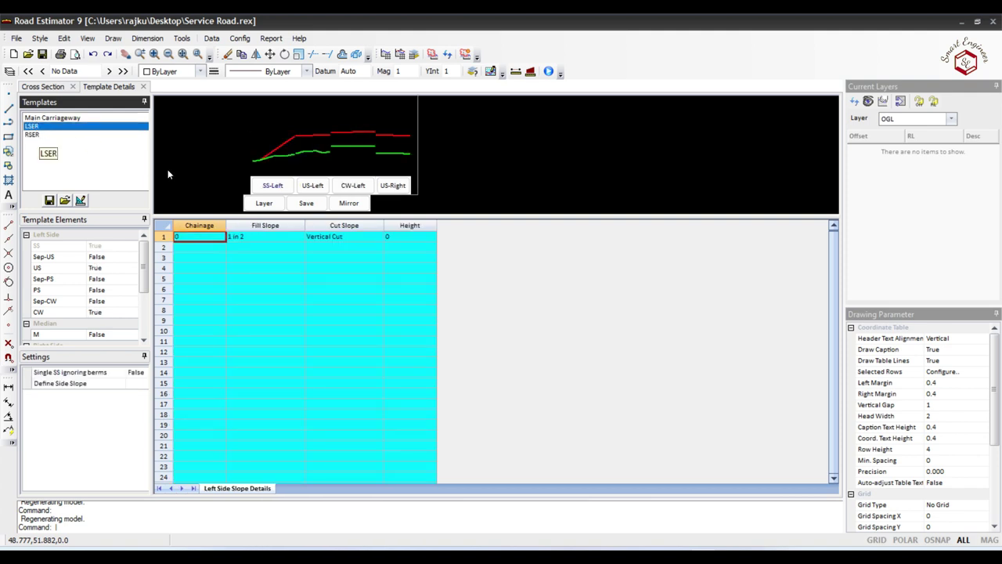
{"action": "left_click", "coordinate": [391, 188]}
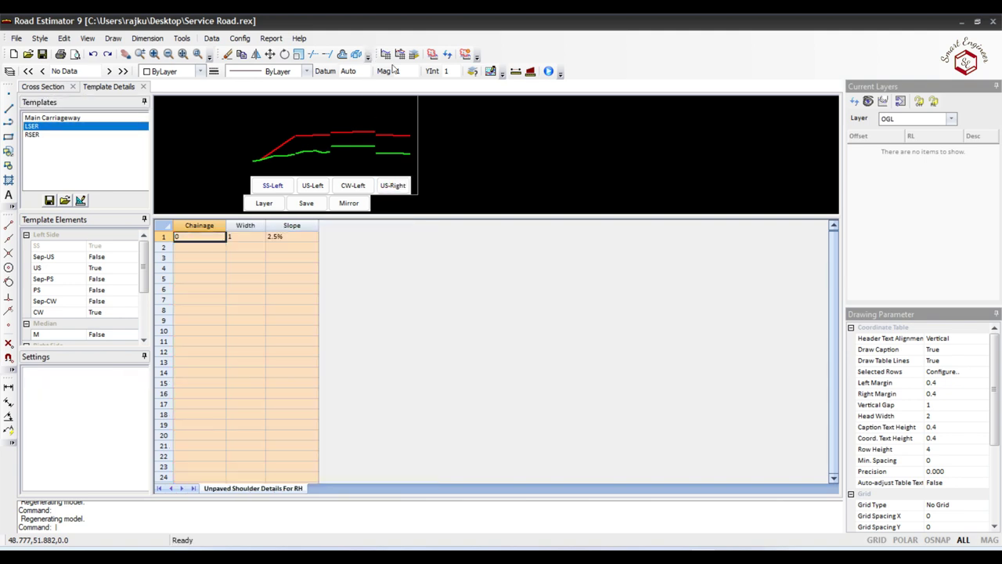
In Template Configuration, add the Left Unpaved Shoulder to RSER and save.
{"action": "left_click", "coordinate": [248, 39]}
{"action": "left_click", "coordinate": [248, 39]}
{"action": "left_click", "coordinate": [246, 38]}
{"action": "left_click", "coordinate": [255, 53]}
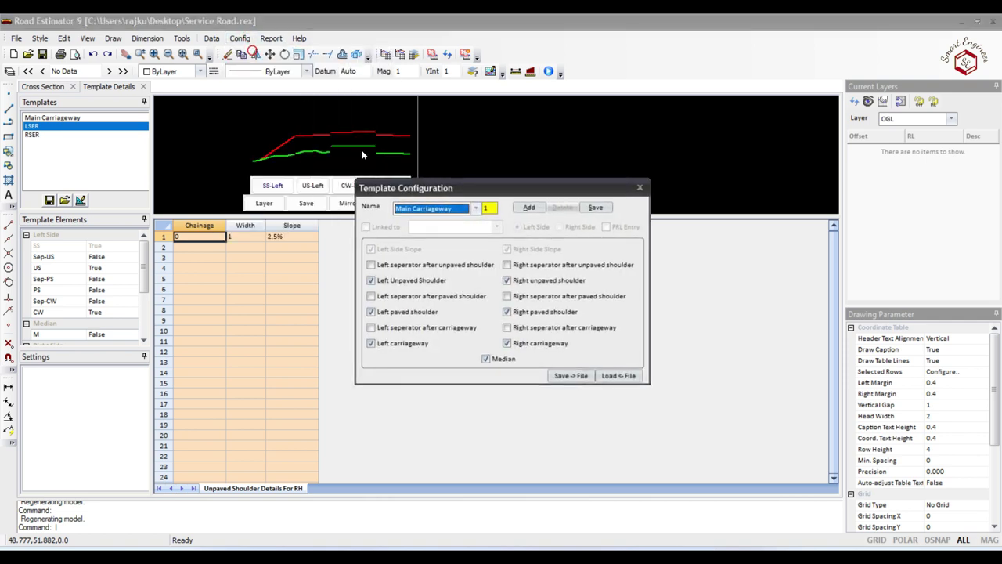
{"action": "left_click", "coordinate": [473, 209]}
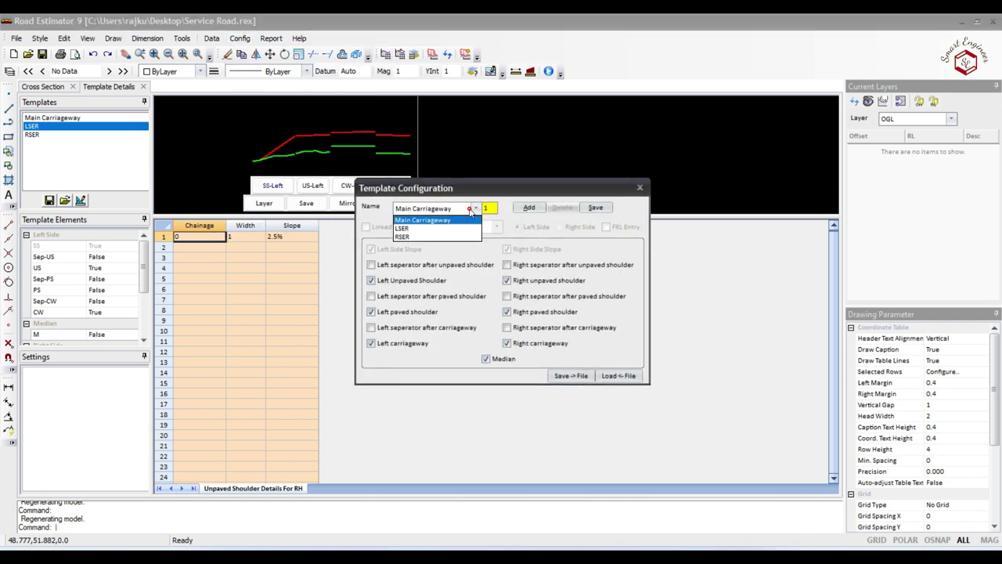
{"action": "left_click", "coordinate": [426, 226]}
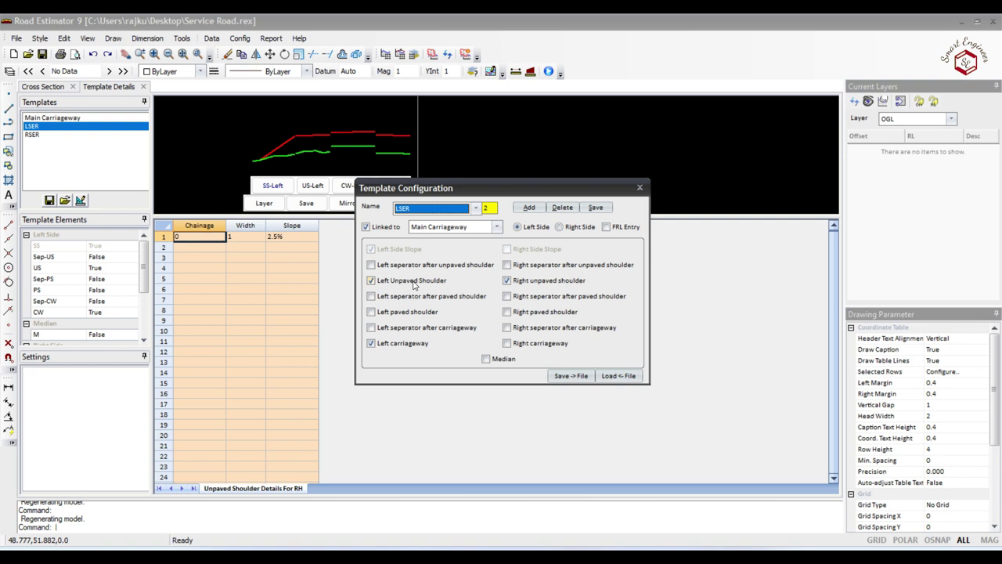
{"action": "left_click", "coordinate": [476, 209]}
{"action": "left_click", "coordinate": [438, 239]}
{"action": "left_click", "coordinate": [406, 284]}
{"action": "left_click", "coordinate": [601, 211]}
{"action": "left_click", "coordinate": [640, 188]}
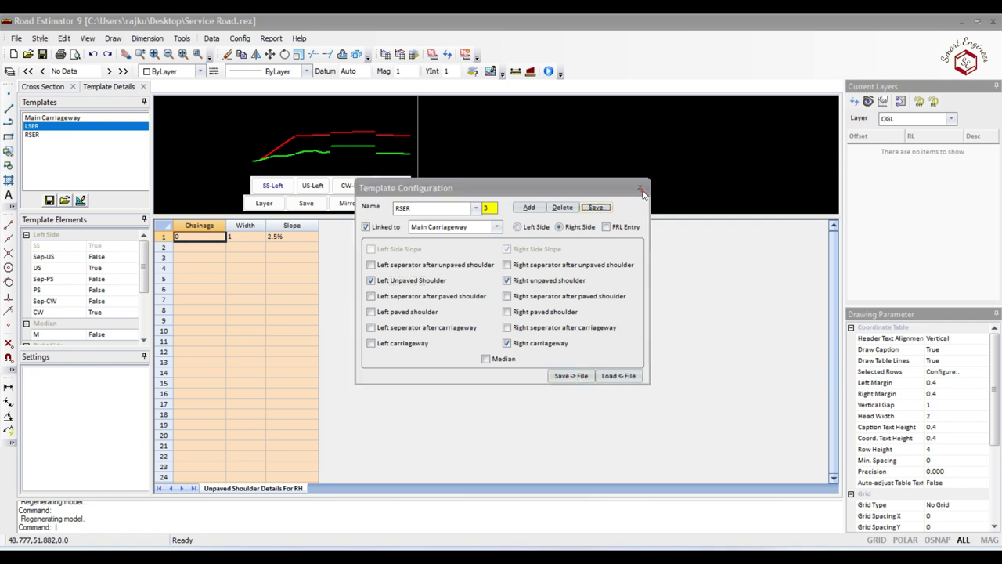
Save RSER's left unpaved shoulder with chainage 0, width 1 and slope 2.5%.
{"action": "left_click", "coordinate": [36, 136]}
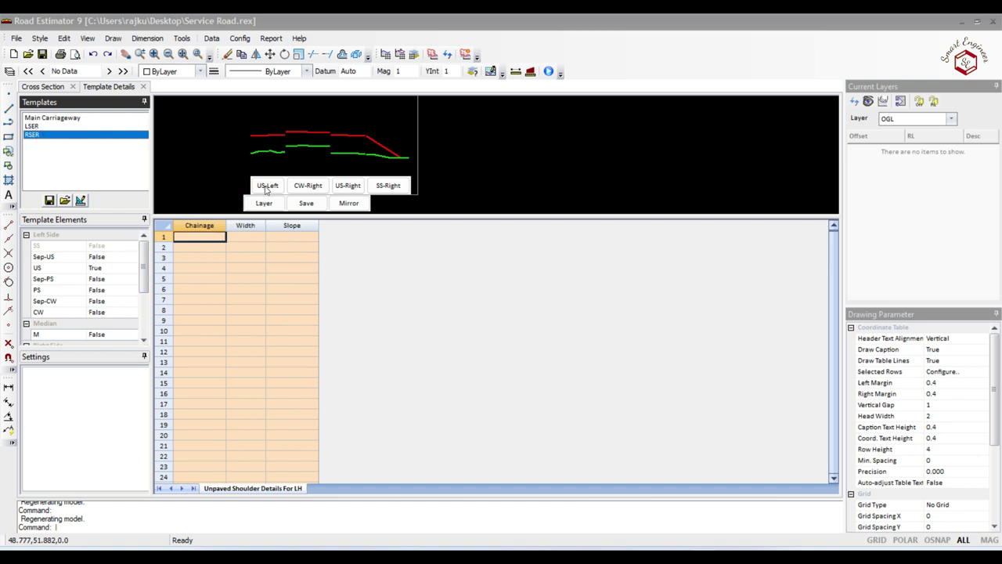
{"action": "type", "text": "0"}
{"action": "left_click", "coordinate": [240, 238]}
{"action": "type", "text": "1"}
{"action": "left_click", "coordinate": [281, 235]}
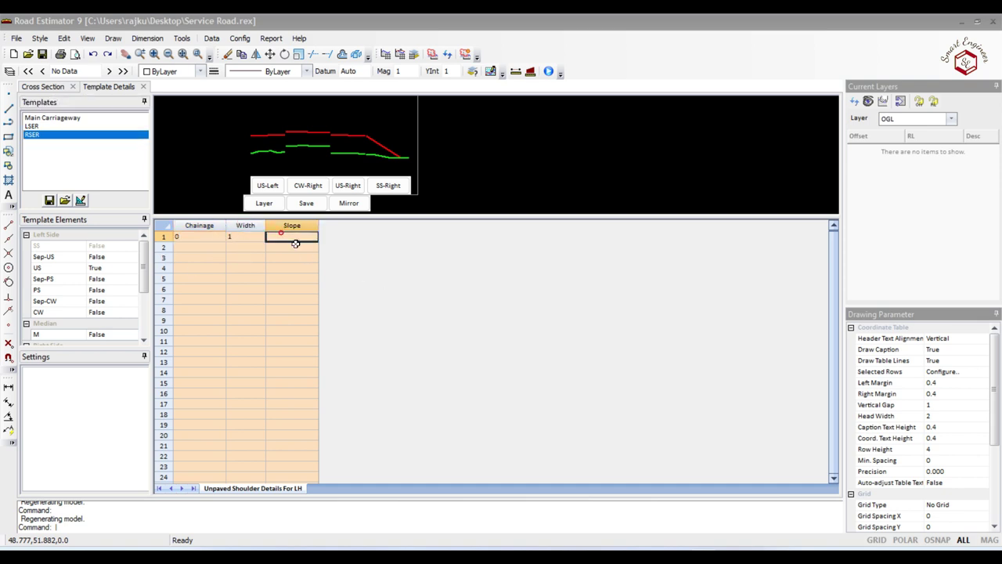
{"action": "type", "text": "2.5"}
{"action": "left_click", "coordinate": [306, 203]}
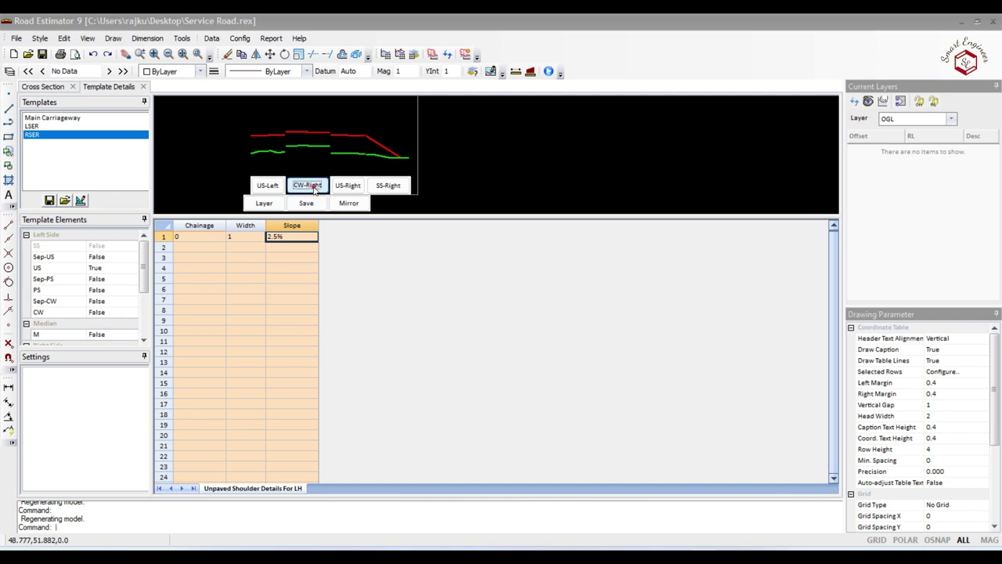
Save RSER's right side slope: chainage 0, 1 in 2 fill, vertical cut, height 0.
{"action": "left_click", "coordinate": [386, 186]}
{"action": "left_click", "coordinate": [189, 233]}
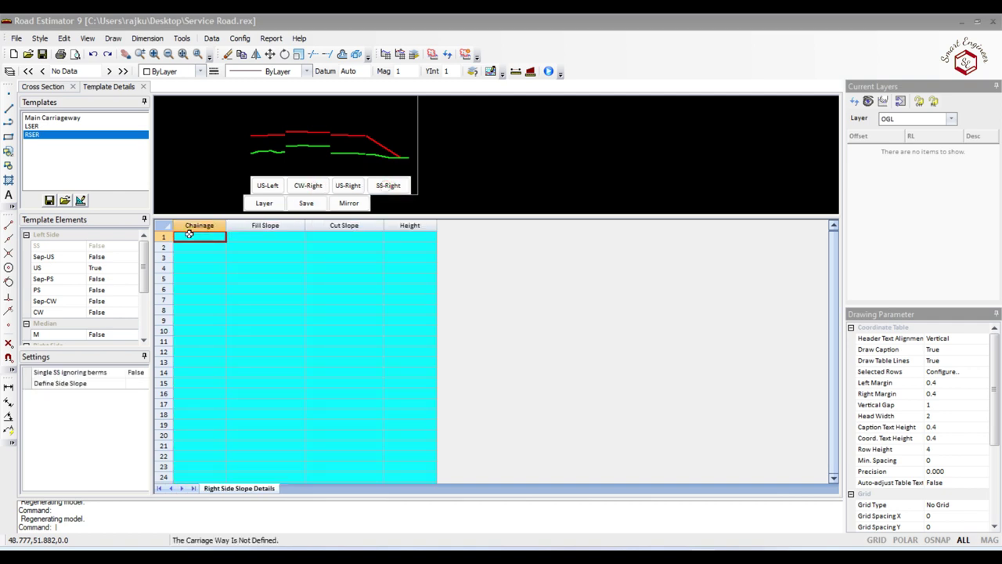
{"action": "type", "text": "0"}
{"action": "left_click", "coordinate": [297, 239]}
{"action": "left_click", "coordinate": [299, 236]}
{"action": "left_click", "coordinate": [269, 261]}
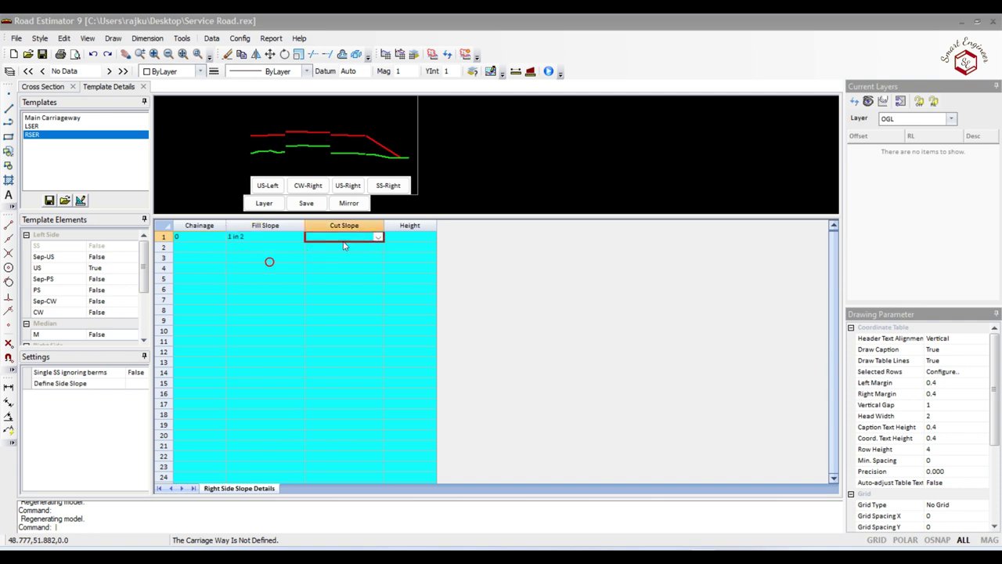
{"action": "left_click", "coordinate": [377, 237]}
{"action": "left_click", "coordinate": [353, 247]}
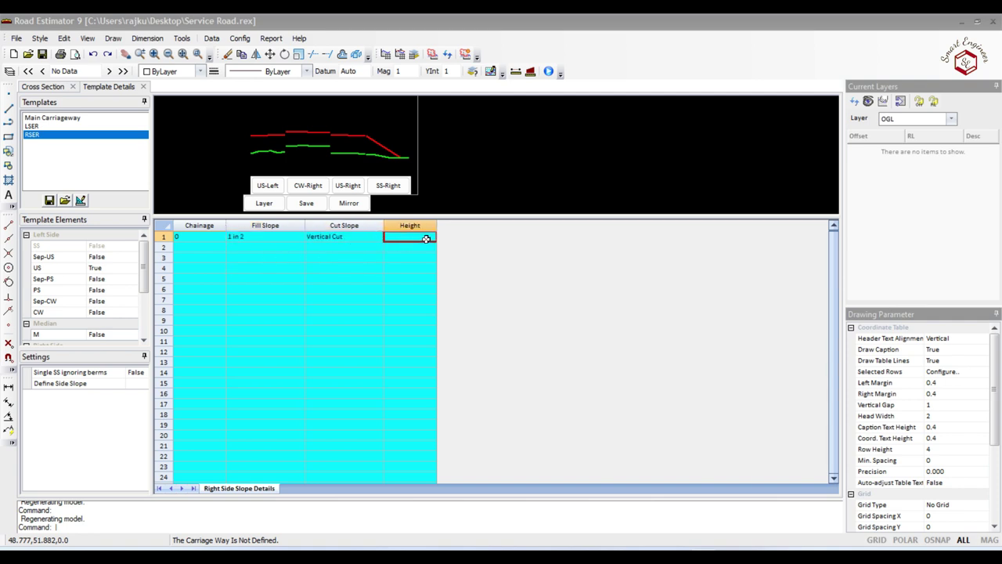
{"action": "left_click", "coordinate": [426, 238]}
{"action": "type", "text": "0"}
{"action": "left_click", "coordinate": [306, 202]}
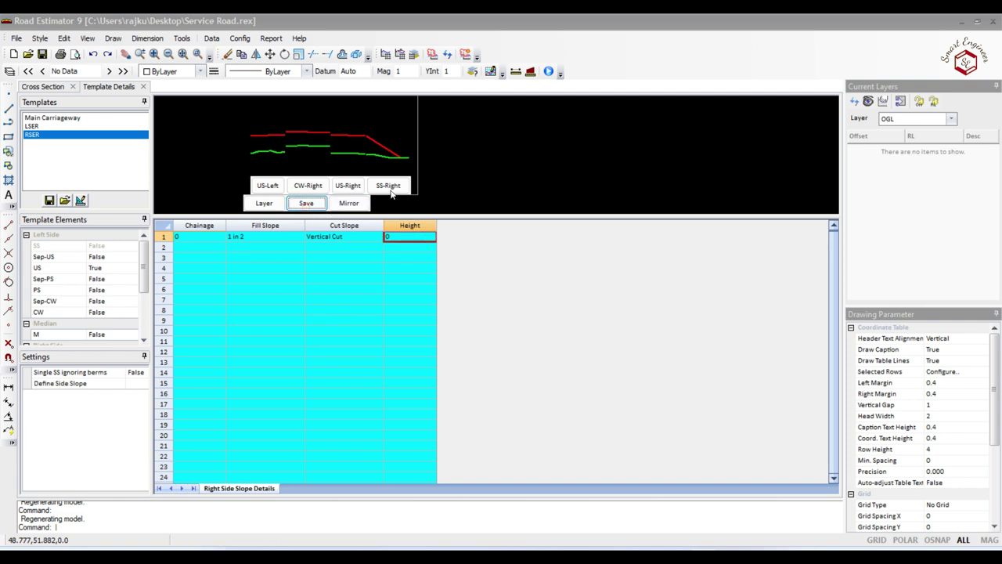
Save RSER's right unpaved shoulder at width 1, slope 2.5%, and close Template Details.
{"action": "left_click", "coordinate": [345, 191]}
{"action": "left_click", "coordinate": [215, 236]}
{"action": "left_click", "coordinate": [232, 236]}
{"action": "type", "text": "1"}
{"action": "left_click", "coordinate": [281, 234]}
{"action": "type", "text": "2.5"}
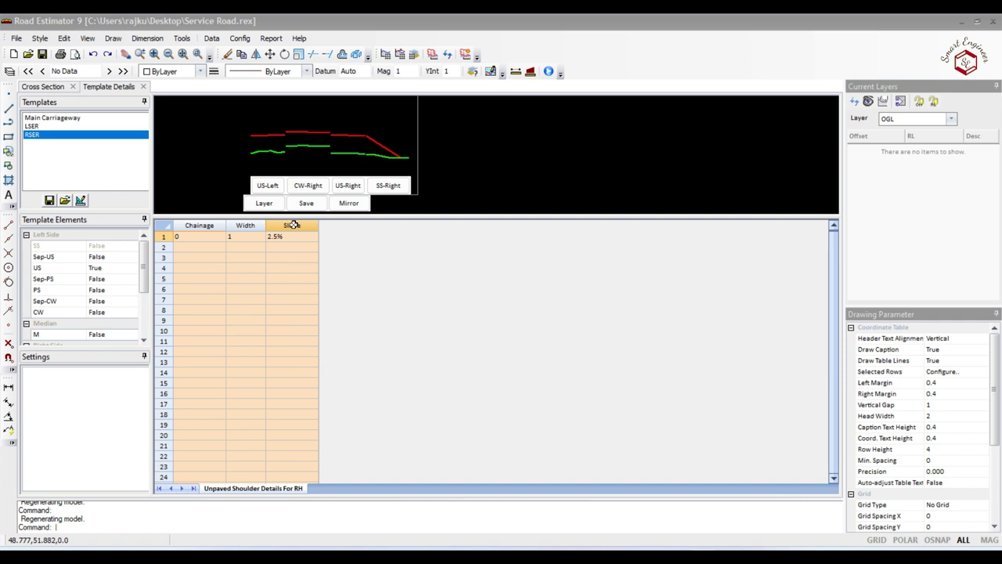
{"action": "left_click", "coordinate": [265, 203]}
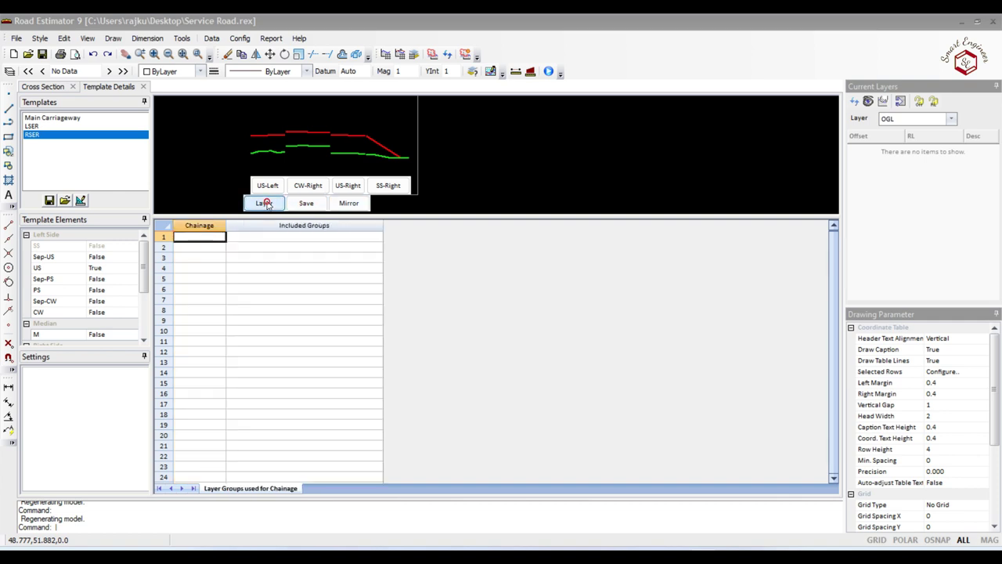
{"action": "left_click", "coordinate": [306, 203]}
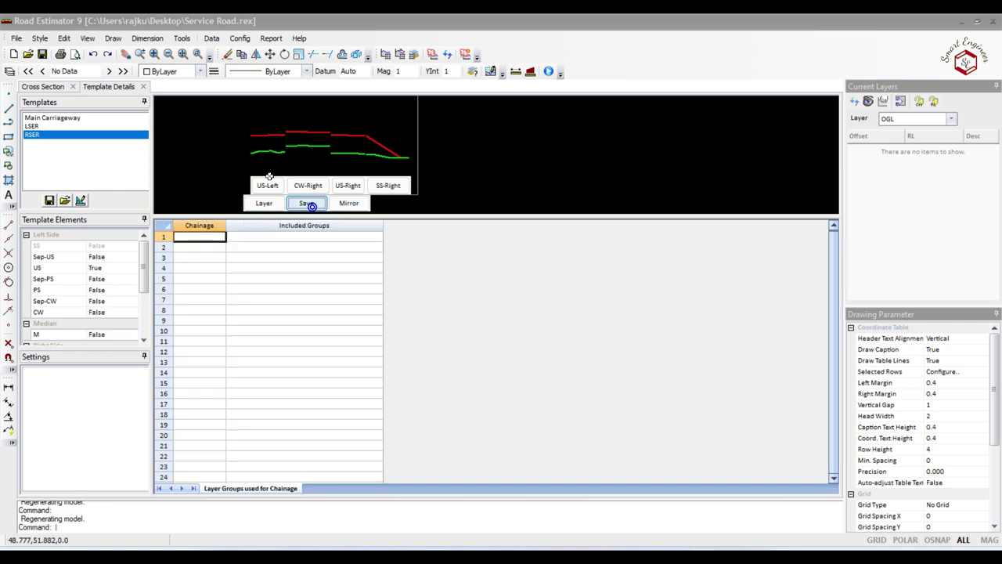
{"action": "left_click", "coordinate": [143, 86]}
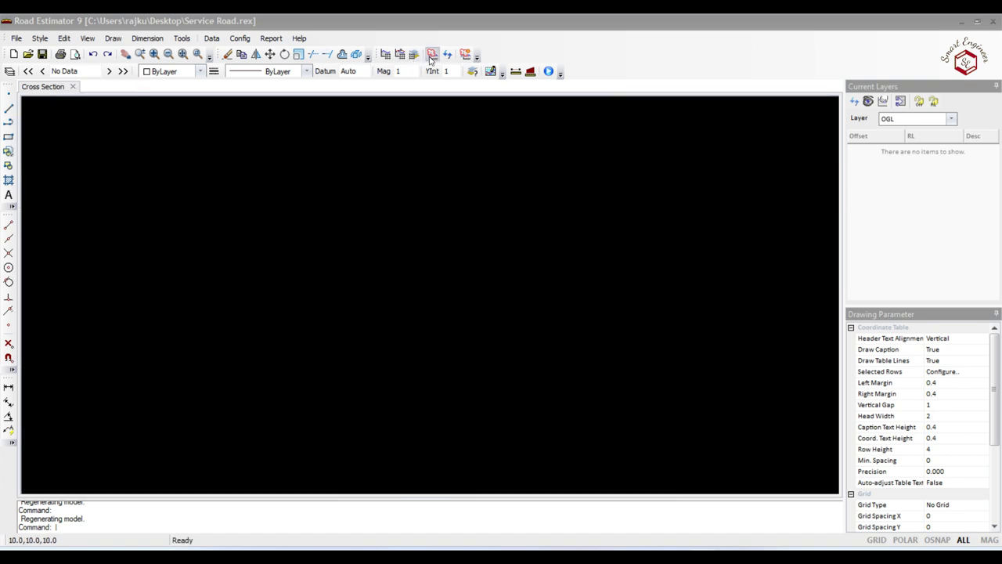
Process the data to regenerate the cross sections.
{"action": "left_click", "coordinate": [431, 53]}
{"action": "left_click", "coordinate": [616, 354]}
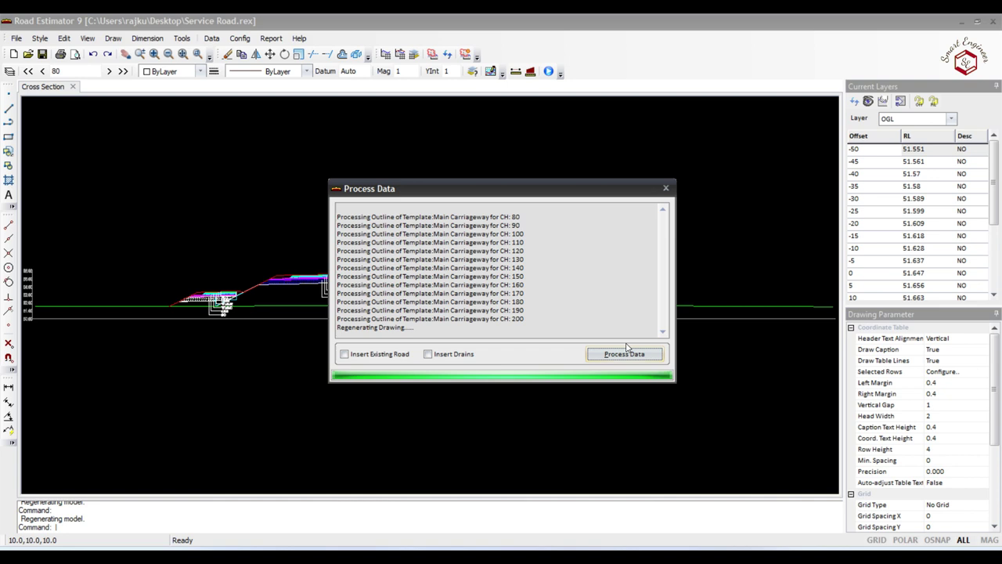
{"action": "left_click", "coordinate": [668, 189]}
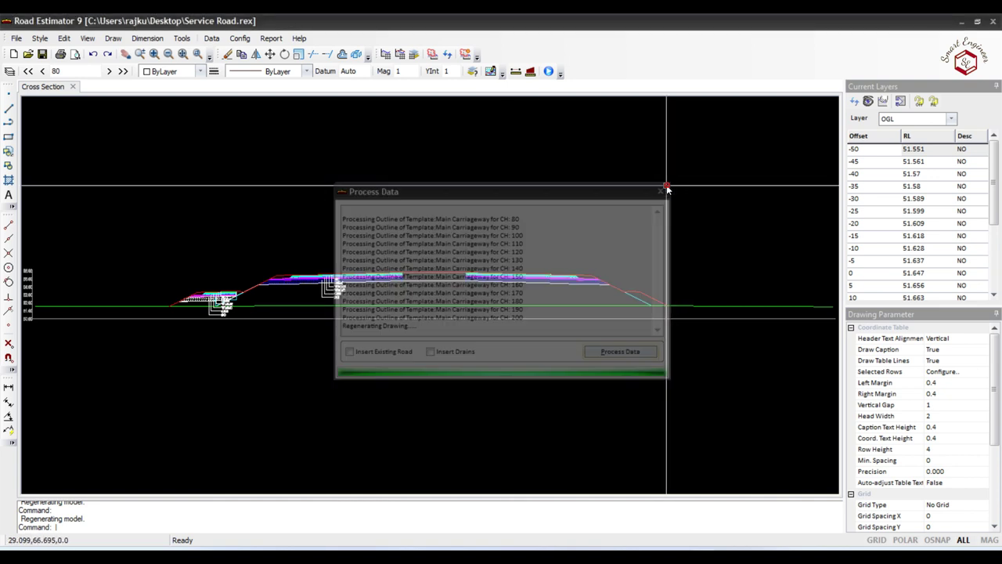
Zoom around the chainage 80 cross section to inspect the service roads and pavement layers.
{"action": "scroll", "coordinate": [637, 296], "scroll_direction": "up", "scroll_amount": 3}
{"action": "scroll", "coordinate": [638, 302], "scroll_direction": "up", "scroll_amount": 2}
{"action": "scroll", "coordinate": [637, 297], "scroll_direction": "up", "scroll_amount": 2}
{"action": "scroll", "coordinate": [616, 298], "scroll_direction": "down", "scroll_amount": 2}
{"action": "scroll", "coordinate": [564, 304], "scroll_direction": "up", "scroll_amount": 3}
{"action": "scroll", "coordinate": [531, 305], "scroll_direction": "down", "scroll_amount": 5}
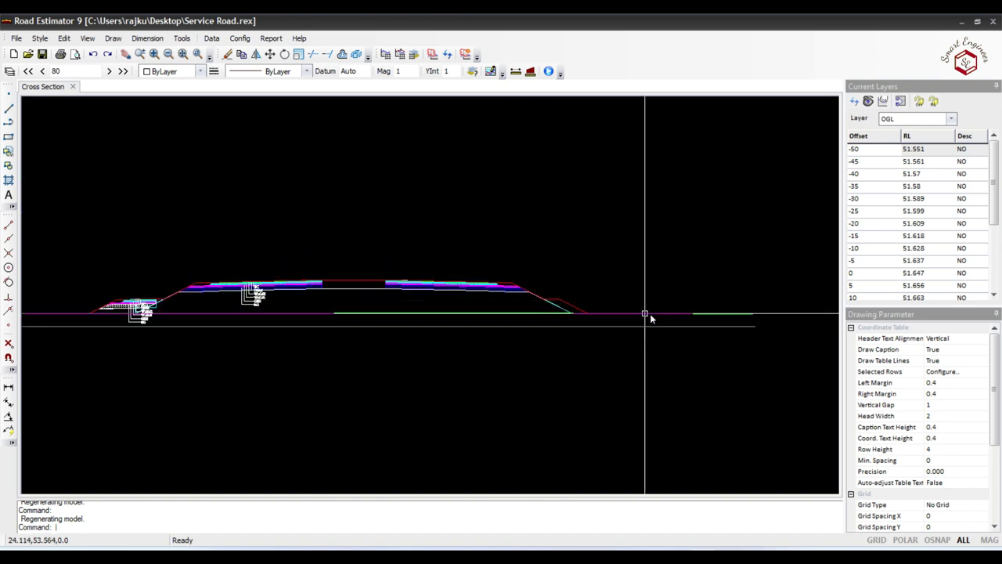
{"action": "scroll", "coordinate": [139, 311], "scroll_direction": "up", "scroll_amount": 3}
{"action": "scroll", "coordinate": [140, 305], "scroll_direction": "up", "scroll_amount": 3}
{"action": "scroll", "coordinate": [144, 296], "scroll_direction": "down", "scroll_amount": 1}
{"action": "scroll", "coordinate": [143, 296], "scroll_direction": "down", "scroll_amount": 2}
{"action": "scroll", "coordinate": [357, 294], "scroll_direction": "up", "scroll_amount": 2}
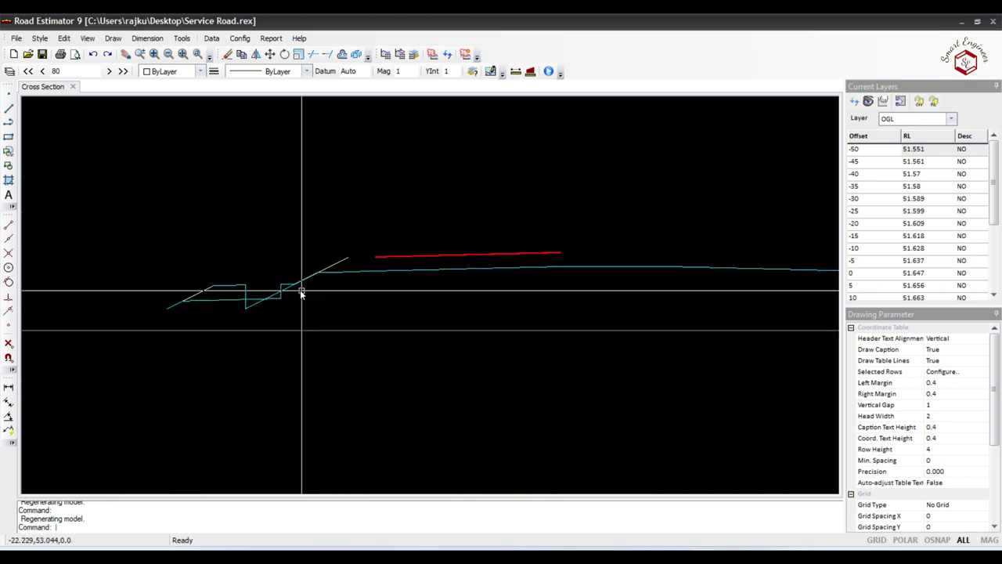
{"action": "scroll", "coordinate": [392, 297], "scroll_direction": "down", "scroll_amount": 4}
{"action": "scroll", "coordinate": [548, 281], "scroll_direction": "up", "scroll_amount": 4}
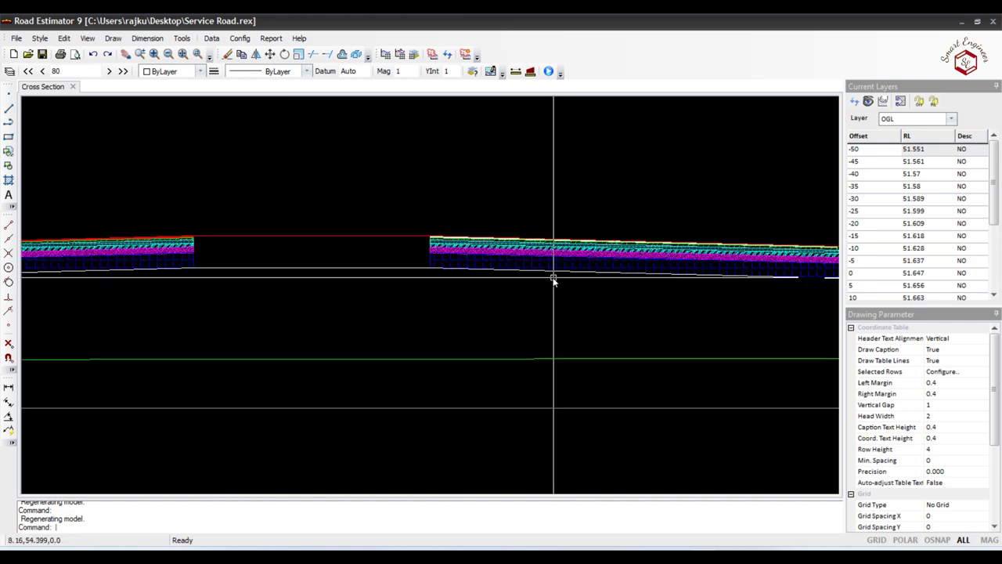
{"action": "scroll", "coordinate": [553, 280], "scroll_direction": "down", "scroll_amount": 4}
{"action": "left_click", "coordinate": [180, 38]}
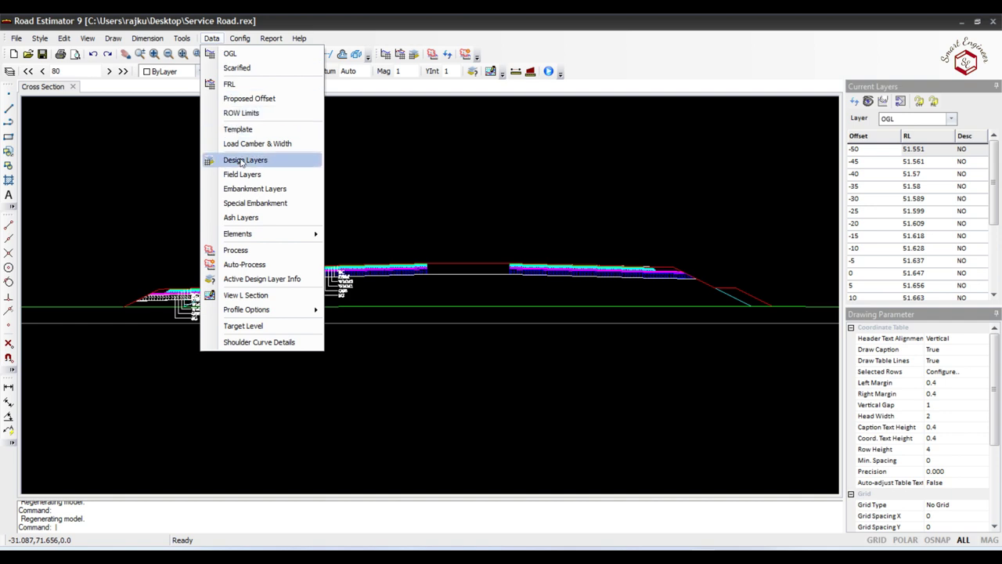
Bring up the road template details for the RSER template.
{"action": "left_click", "coordinate": [245, 160]}
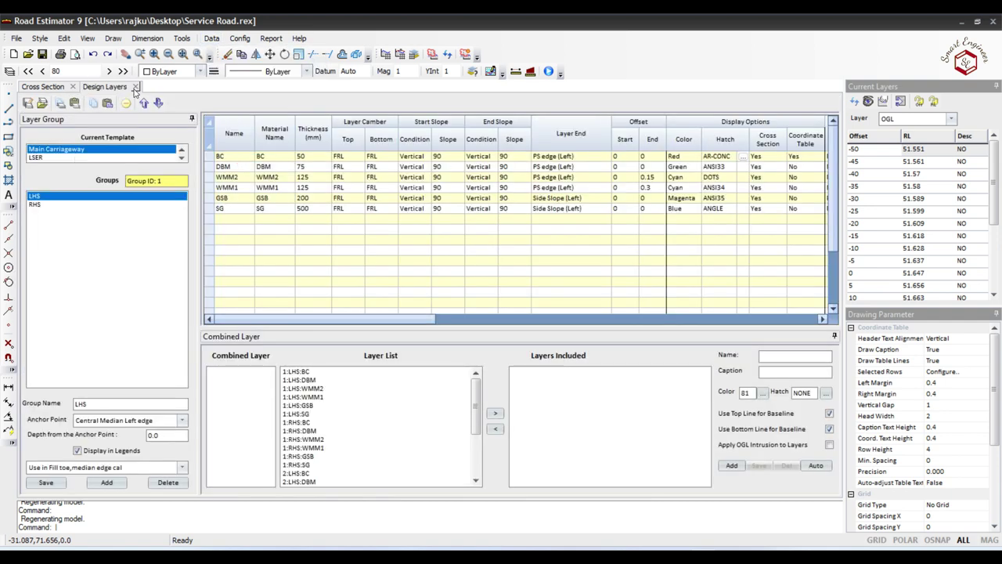
{"action": "left_click", "coordinate": [135, 86]}
{"action": "left_click", "coordinate": [212, 39]}
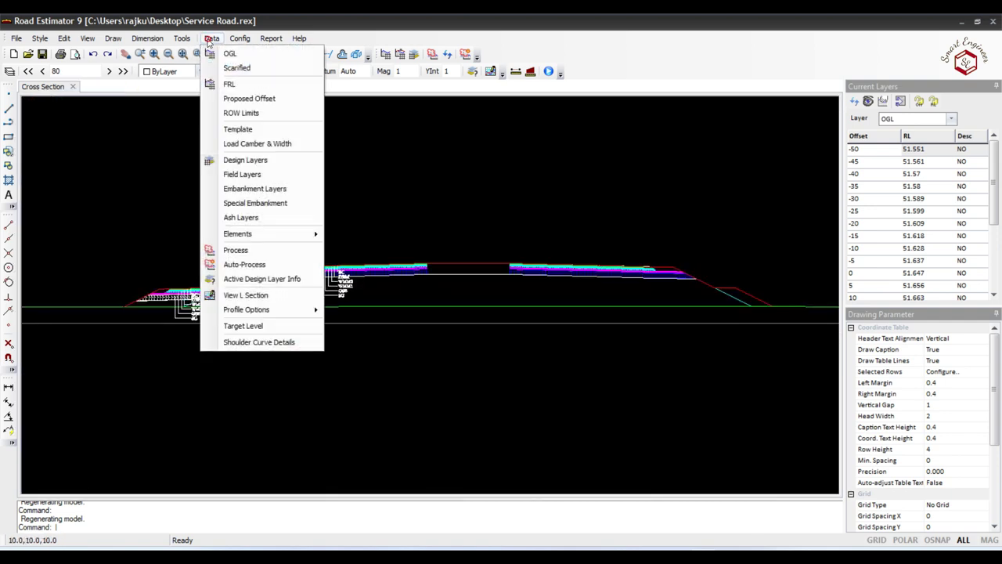
{"action": "left_click", "coordinate": [235, 130]}
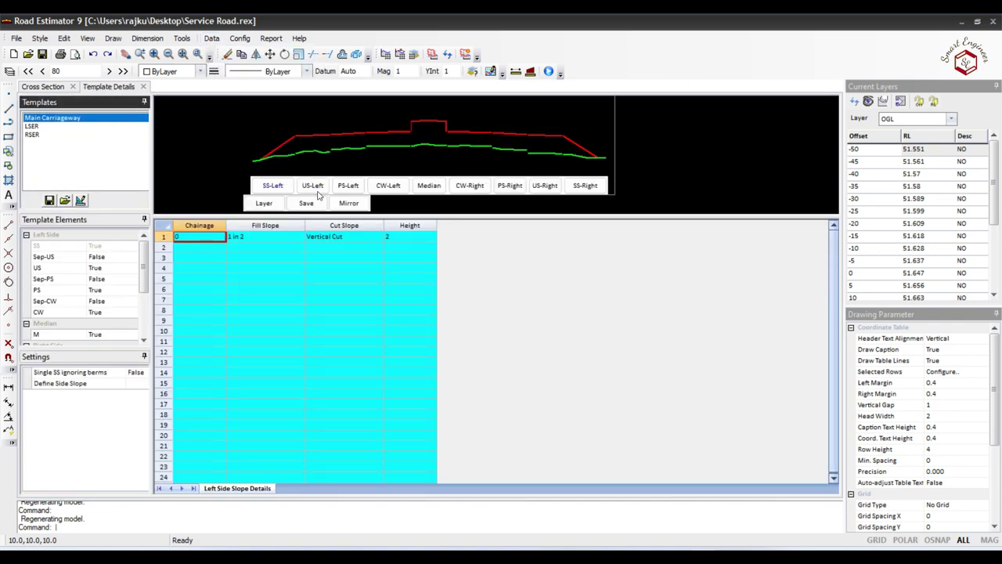
{"action": "left_click", "coordinate": [29, 136]}
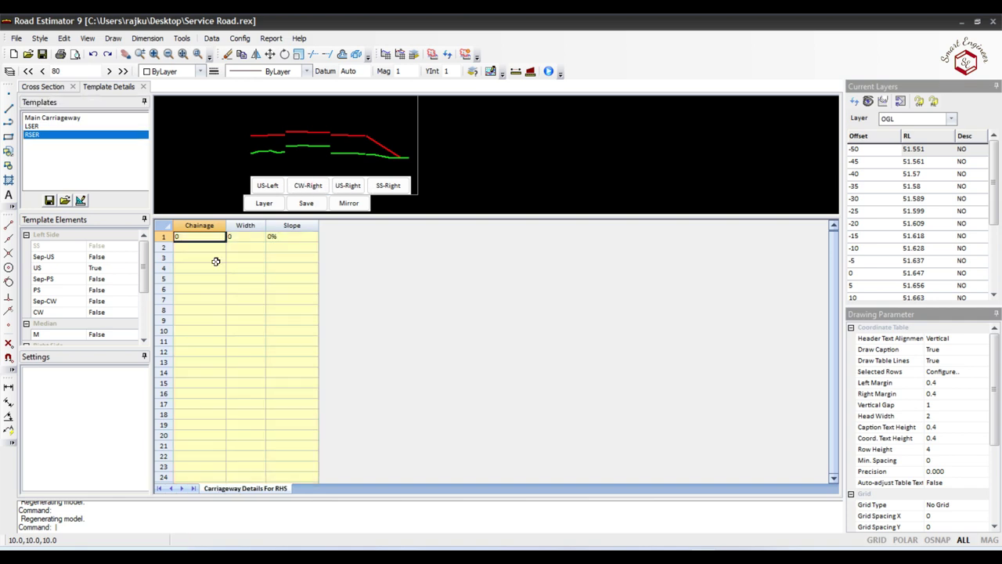
Give RSER a carriageway width of 4 and slope of 2.5% with the RHS layer group at chainage 0.
{"action": "left_click", "coordinate": [244, 237]}
{"action": "type", "text": "4"}
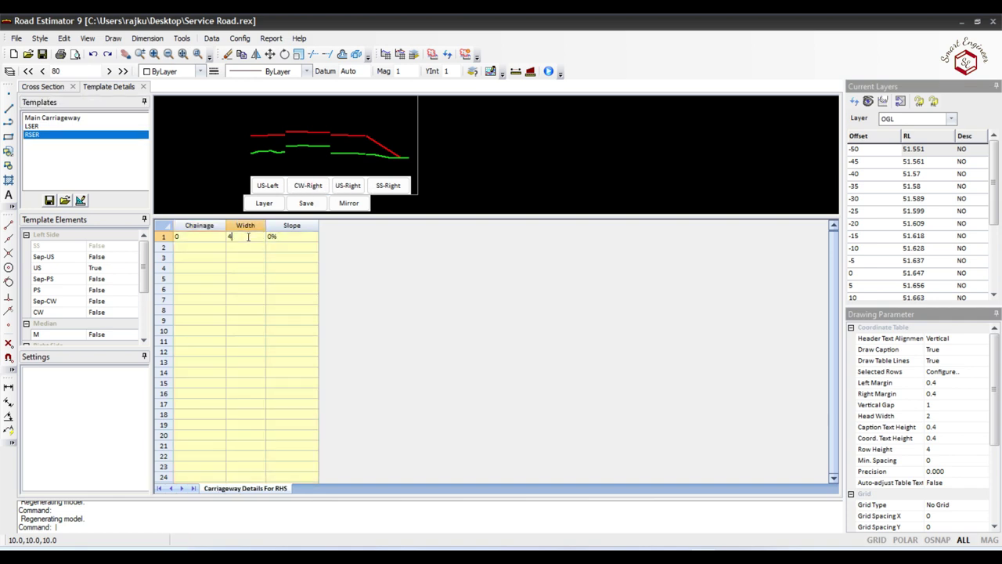
{"action": "left_click", "coordinate": [288, 237]}
{"action": "type", "text": "2.5"}
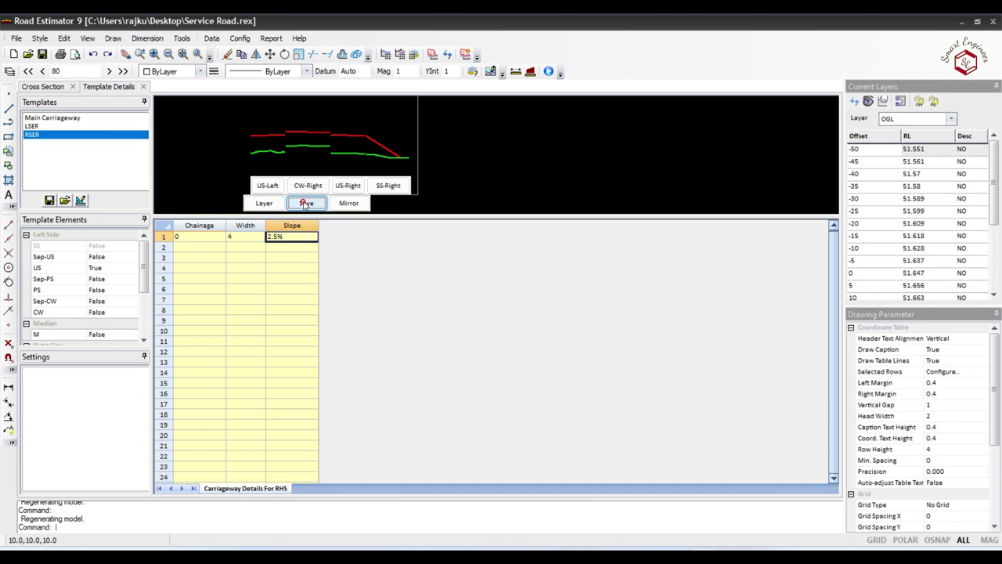
{"action": "left_click", "coordinate": [263, 204]}
{"action": "left_click", "coordinate": [237, 238]}
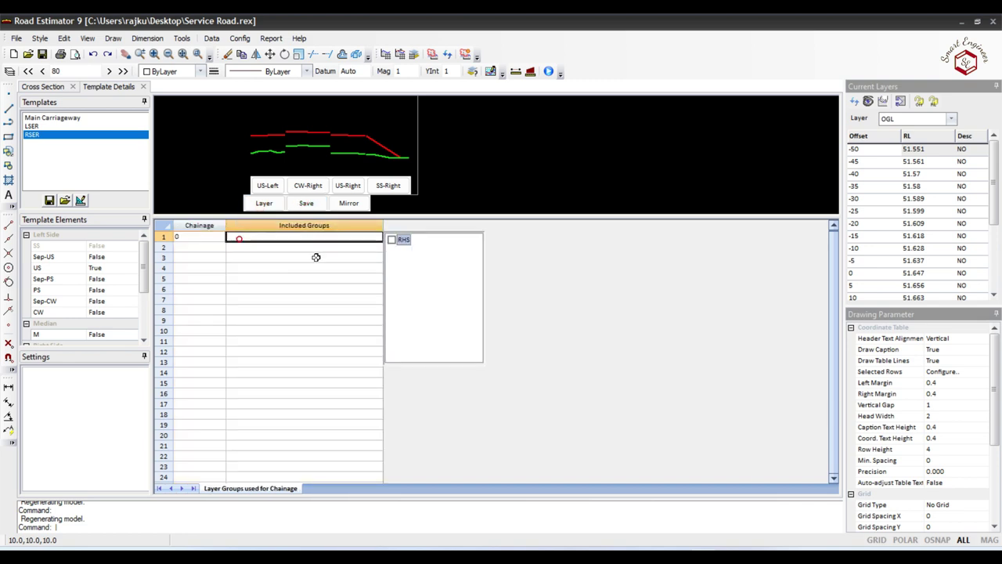
{"action": "left_click", "coordinate": [311, 268]}
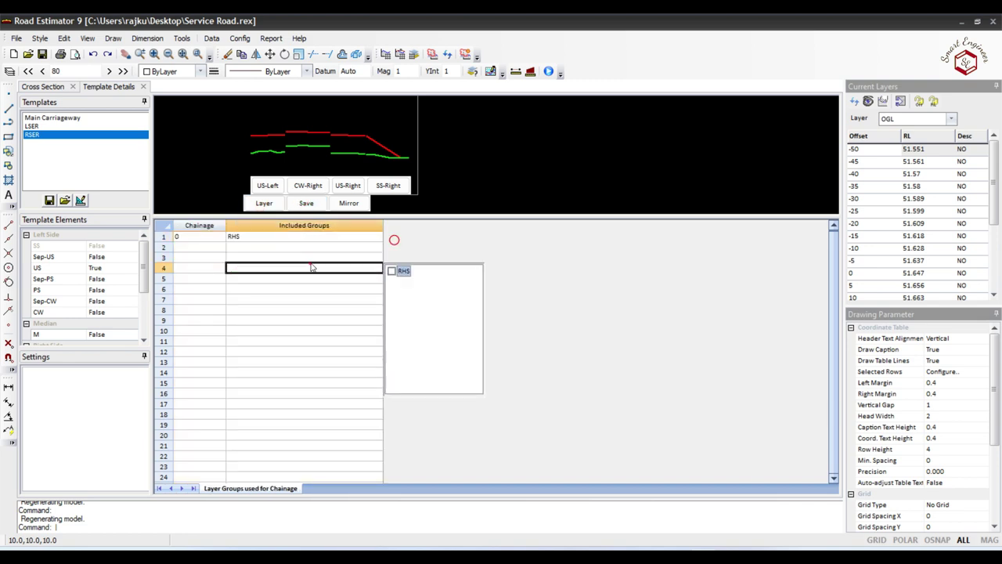
{"action": "left_click", "coordinate": [307, 206]}
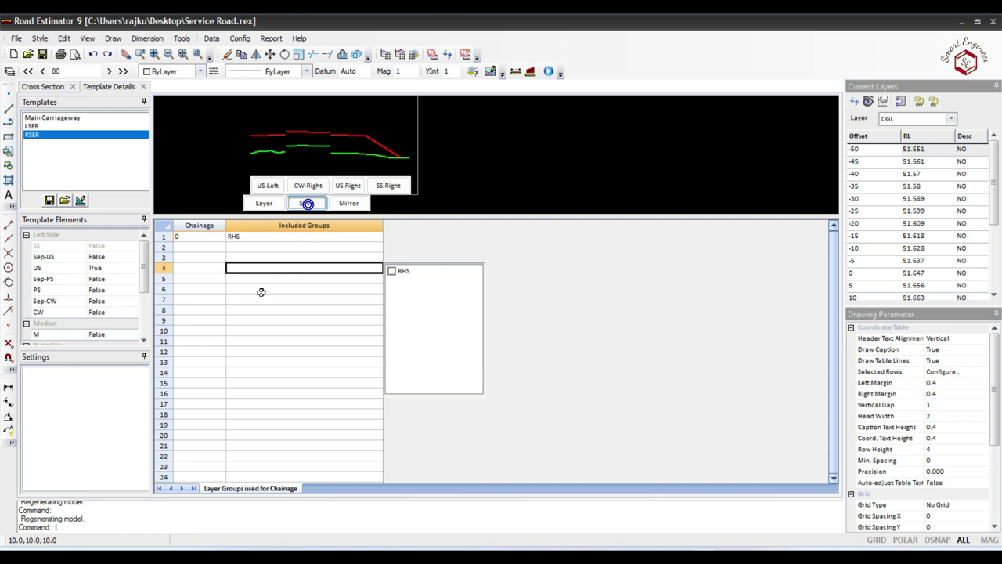
Review RSER's layer groups, shoulders and side slope, save the template and close it.
{"action": "left_click", "coordinate": [254, 206]}
{"action": "left_click", "coordinate": [263, 187]}
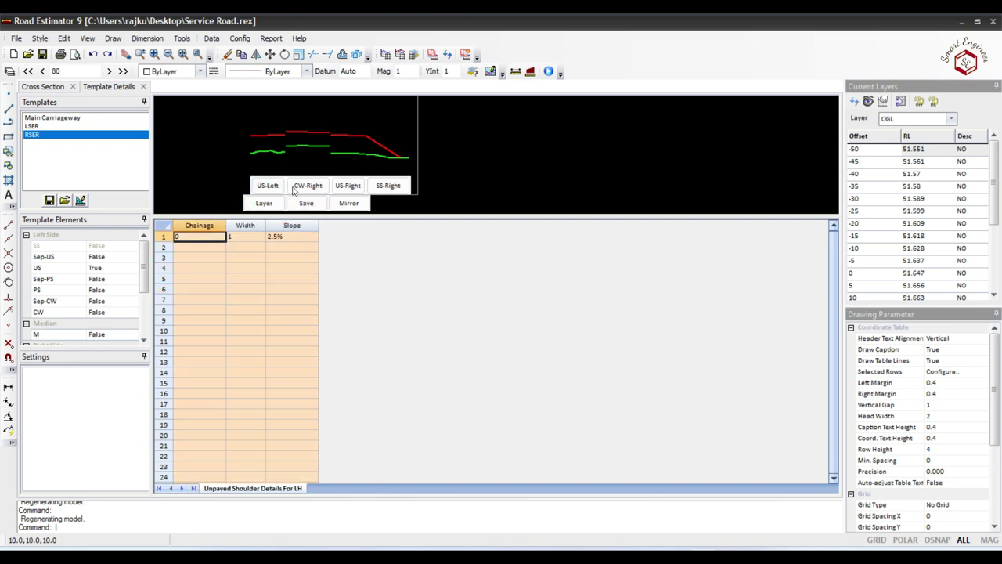
{"action": "left_click", "coordinate": [295, 189]}
{"action": "left_click", "coordinate": [344, 190]}
{"action": "left_click", "coordinate": [397, 186]}
{"action": "left_click", "coordinate": [299, 204]}
{"action": "left_click", "coordinate": [143, 86]}
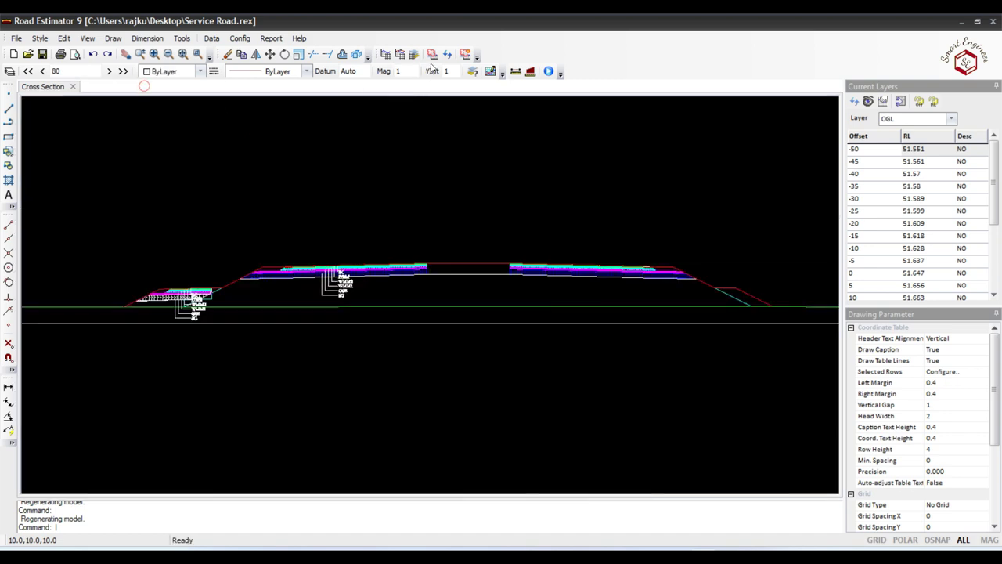
Reprocess the cross sections and zoom in to check pavement layers on both service roads.
{"action": "left_click", "coordinate": [432, 54]}
{"action": "left_click", "coordinate": [613, 358]}
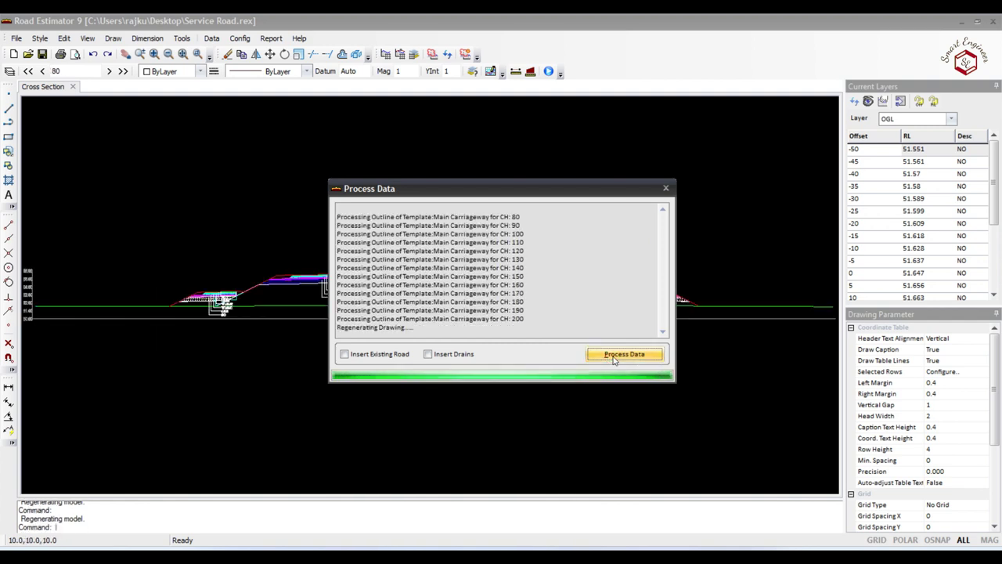
{"action": "left_click", "coordinate": [664, 188]}
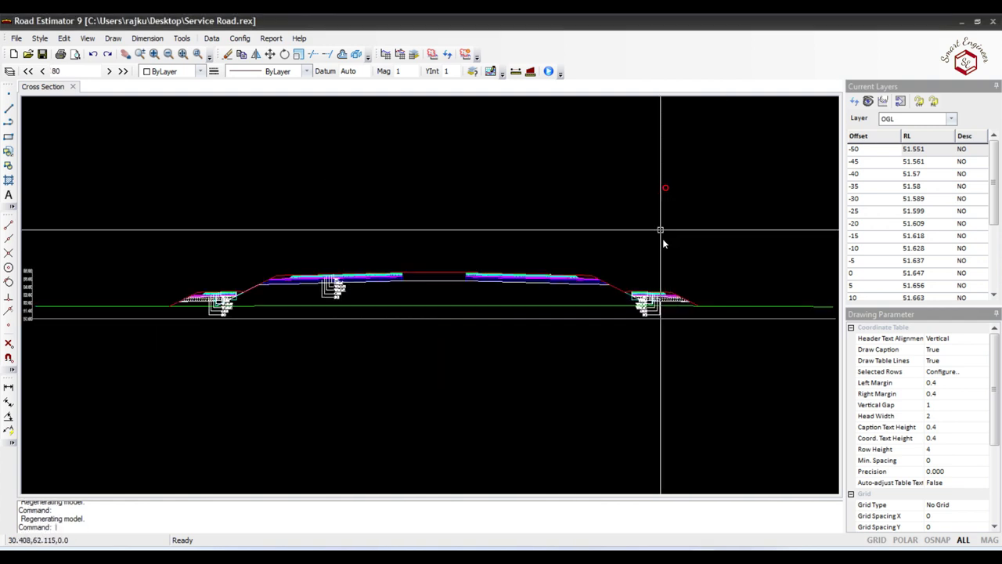
{"action": "scroll", "coordinate": [626, 298], "scroll_direction": "up", "scroll_amount": 3}
{"action": "scroll", "coordinate": [610, 298], "scroll_direction": "up", "scroll_amount": 2}
{"action": "scroll", "coordinate": [610, 297], "scroll_direction": "down", "scroll_amount": 2}
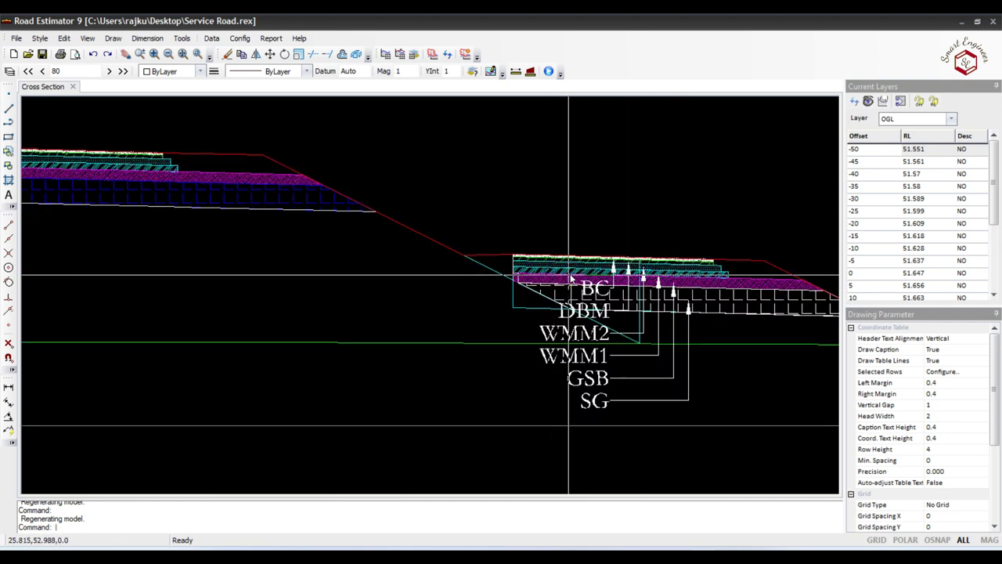
{"action": "scroll", "coordinate": [658, 290], "scroll_direction": "down", "scroll_amount": 1}
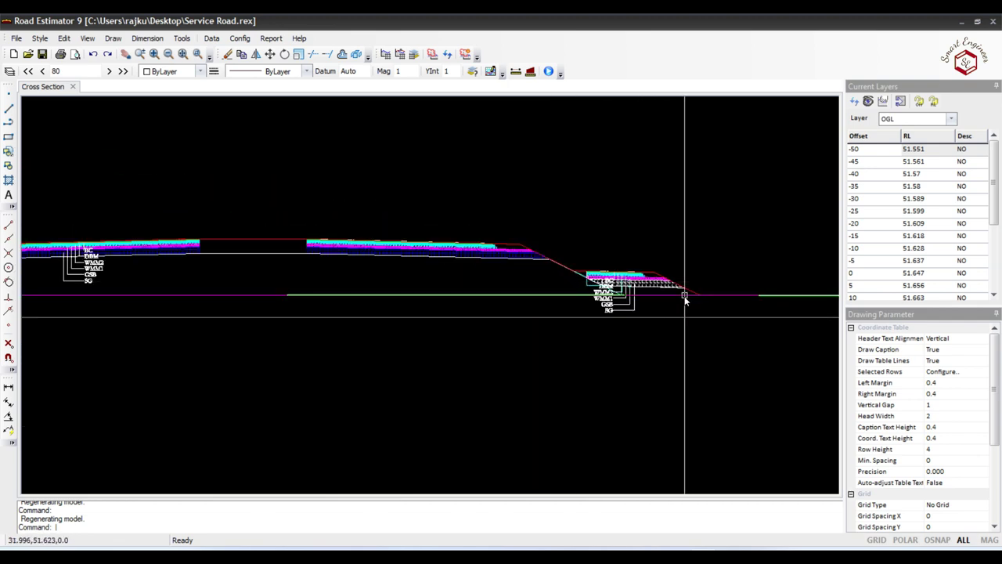
{"action": "scroll", "coordinate": [680, 296], "scroll_direction": "down", "scroll_amount": 2}
{"action": "scroll", "coordinate": [212, 294], "scroll_direction": "up", "scroll_amount": 2}
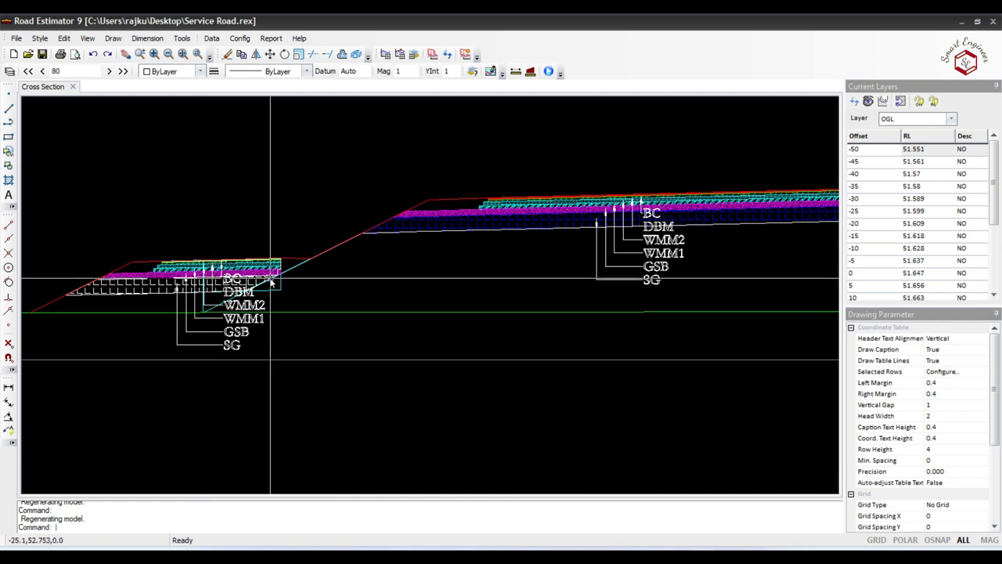
{"action": "scroll", "coordinate": [242, 267], "scroll_direction": "up", "scroll_amount": 2}
{"action": "scroll", "coordinate": [242, 266], "scroll_direction": "down", "scroll_amount": 2}
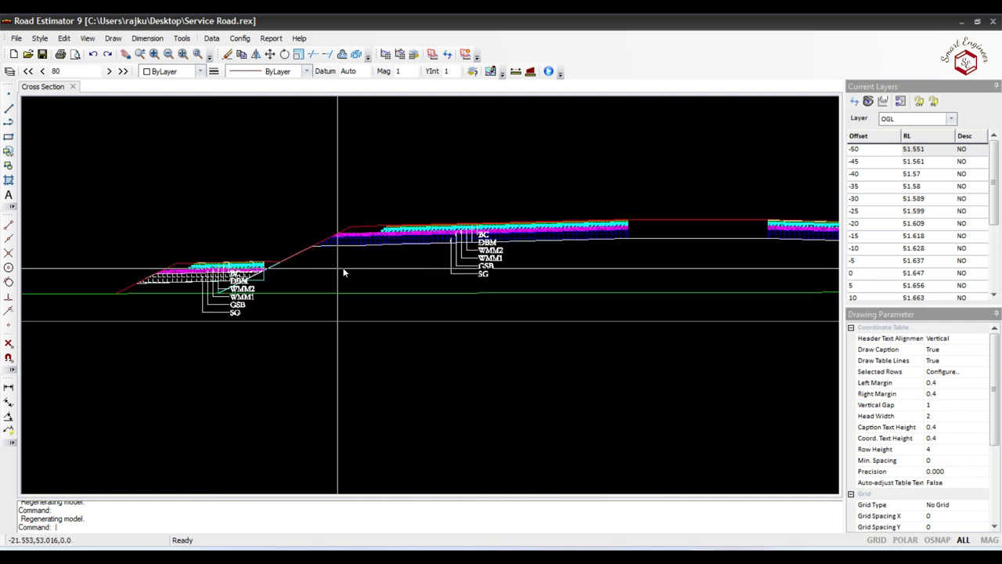
{"action": "scroll", "coordinate": [307, 279], "scroll_direction": "down", "scroll_amount": 1}
{"action": "scroll", "coordinate": [270, 274], "scroll_direction": "down", "scroll_amount": 2}
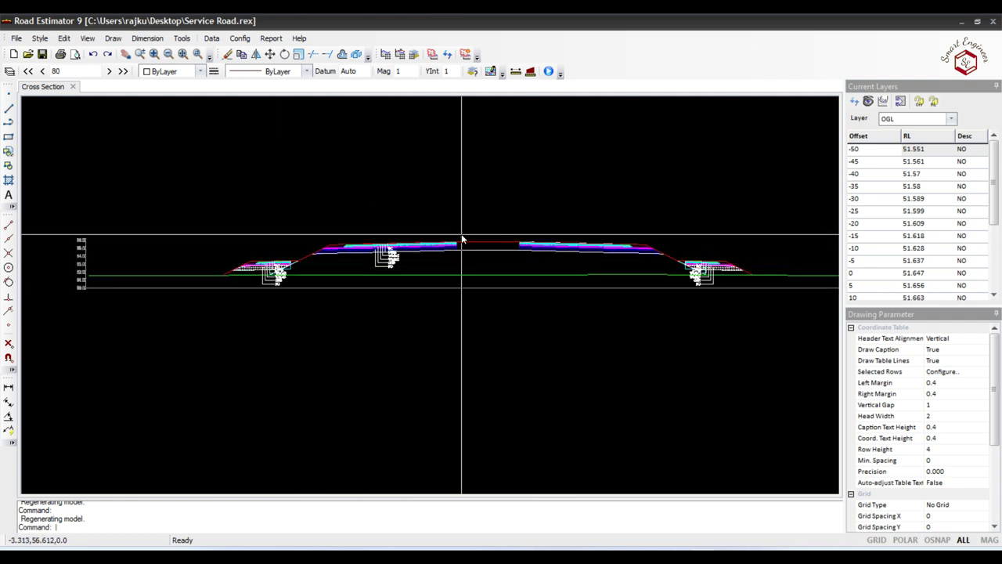
{"action": "scroll", "coordinate": [507, 241], "scroll_direction": "up", "scroll_amount": 1}
{"action": "scroll", "coordinate": [507, 241], "scroll_direction": "up", "scroll_amount": 1}
{"action": "scroll", "coordinate": [507, 242], "scroll_direction": "up", "scroll_amount": 1}
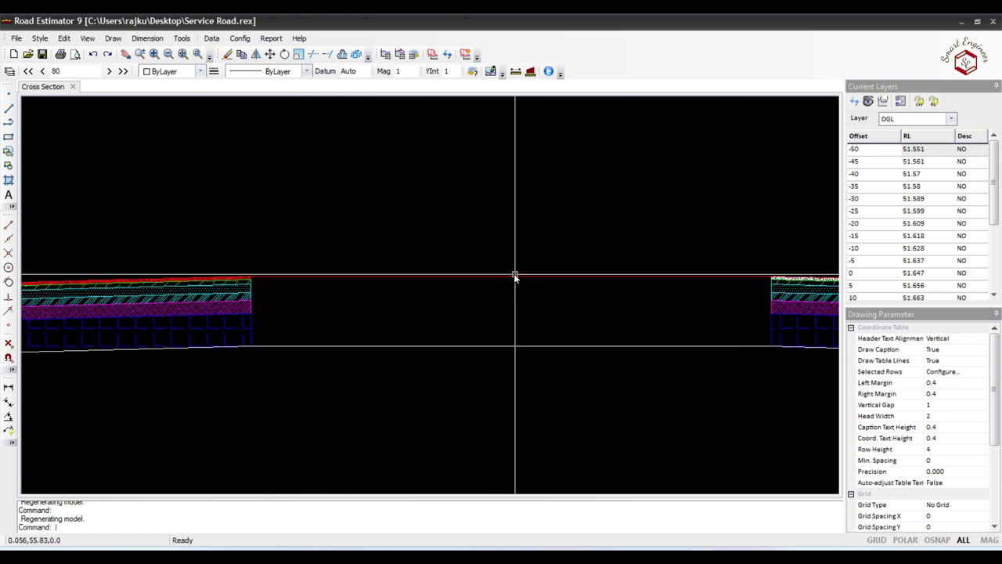
Open the road template details on the central median table.
{"action": "scroll", "coordinate": [514, 279], "scroll_direction": "down", "scroll_amount": 2}
{"action": "scroll", "coordinate": [513, 279], "scroll_direction": "down", "scroll_amount": 1}
{"action": "left_click", "coordinate": [211, 38]}
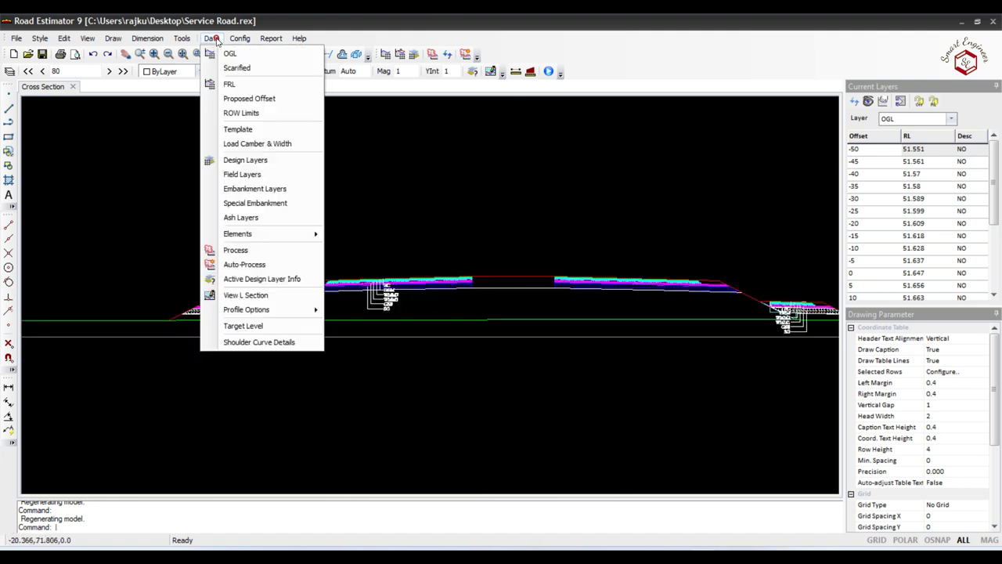
{"action": "left_click", "coordinate": [262, 161]}
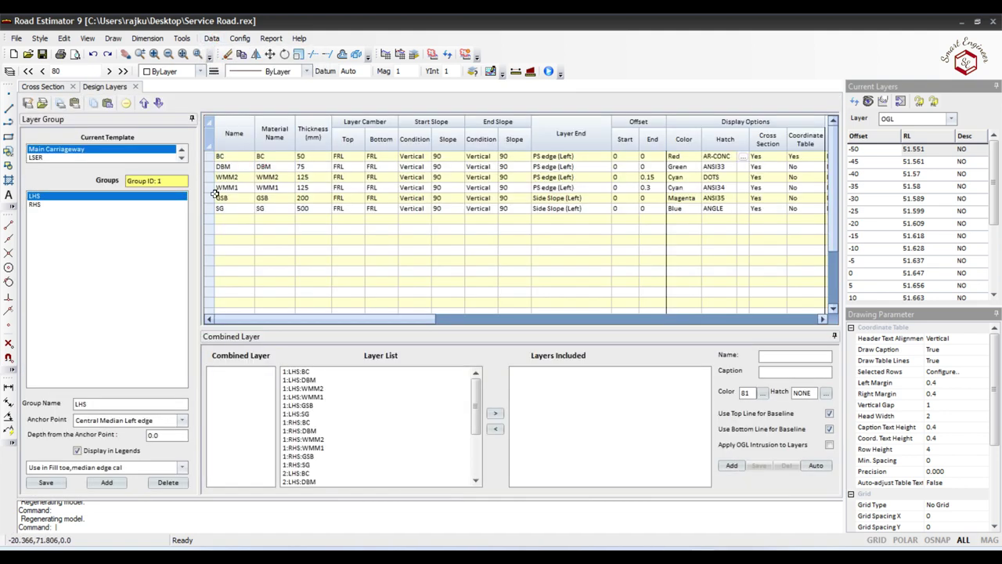
{"action": "left_click", "coordinate": [136, 86]}
{"action": "left_click", "coordinate": [212, 37]}
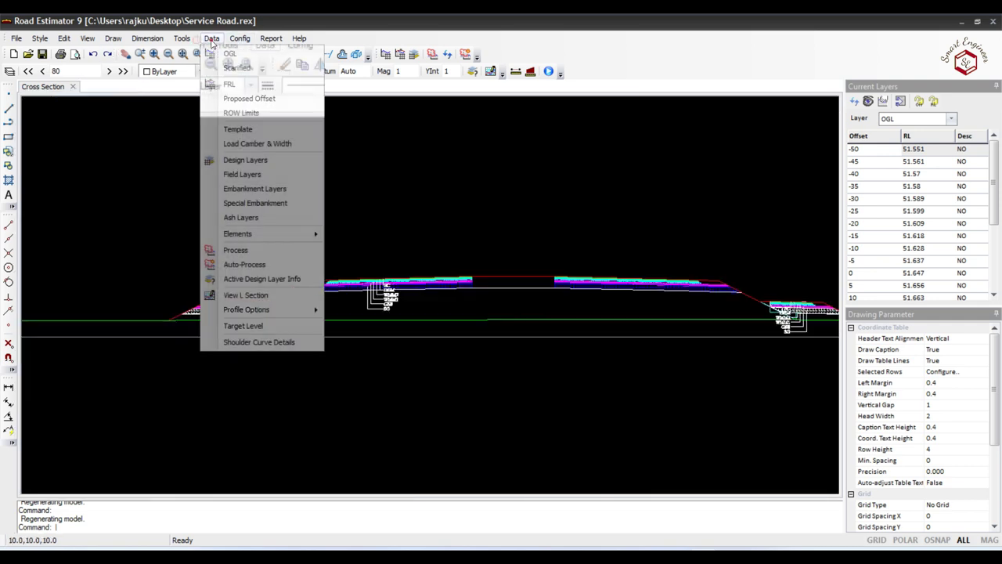
{"action": "left_click", "coordinate": [231, 133]}
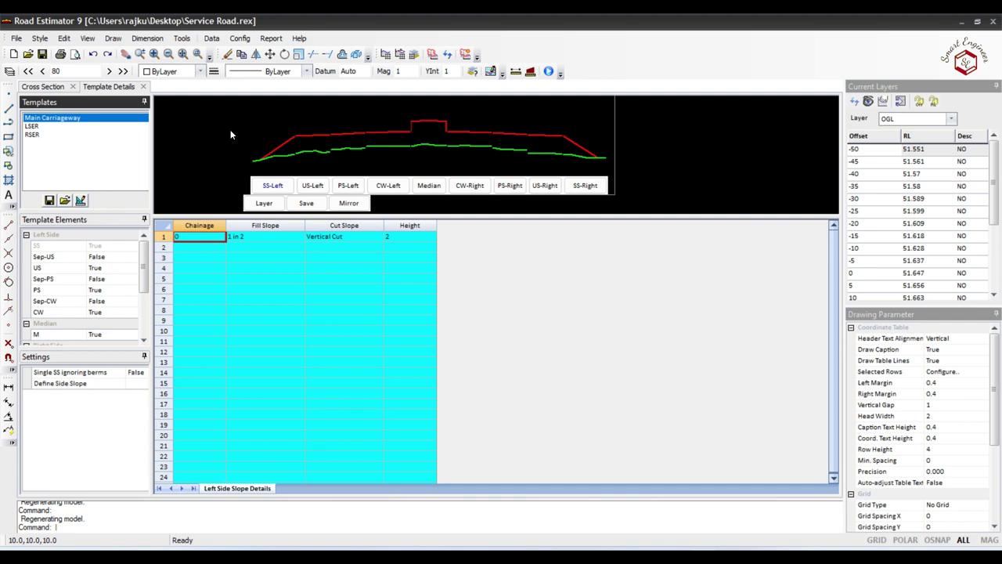
{"action": "left_click", "coordinate": [426, 189]}
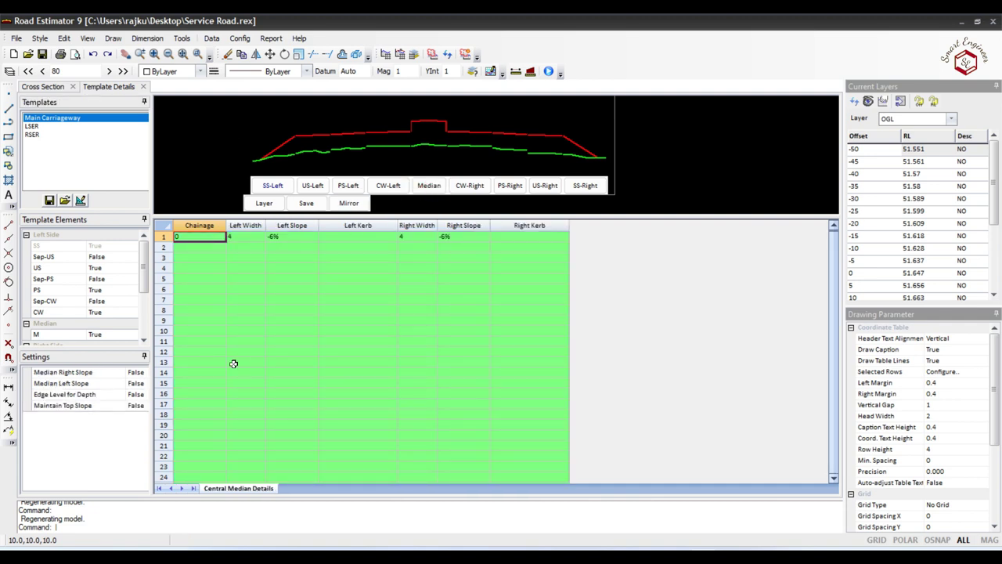
Set Median Right Slope and Median Left Slope to True.
{"action": "left_click", "coordinate": [133, 372]}
{"action": "left_click", "coordinate": [144, 372]}
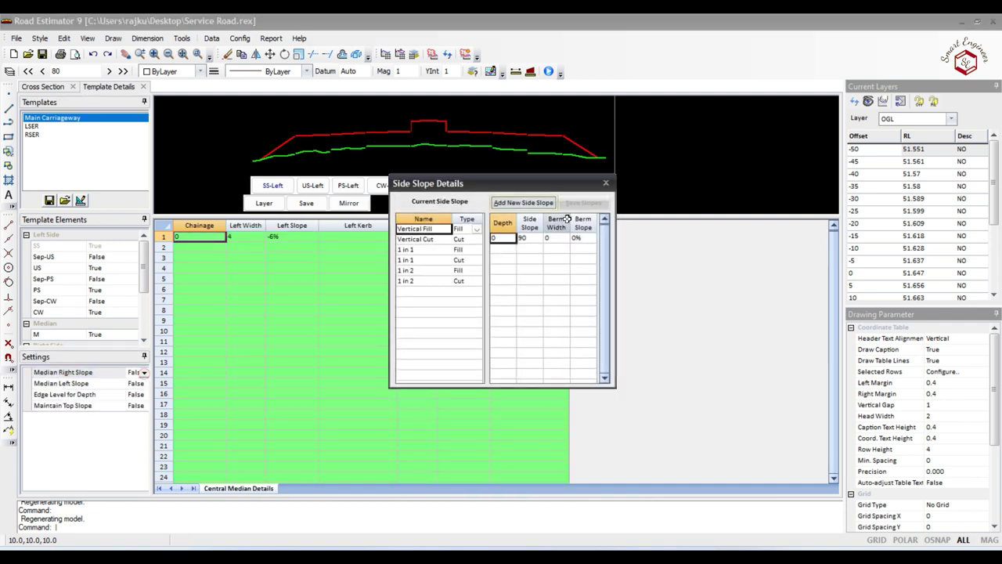
{"action": "left_click", "coordinate": [607, 185]}
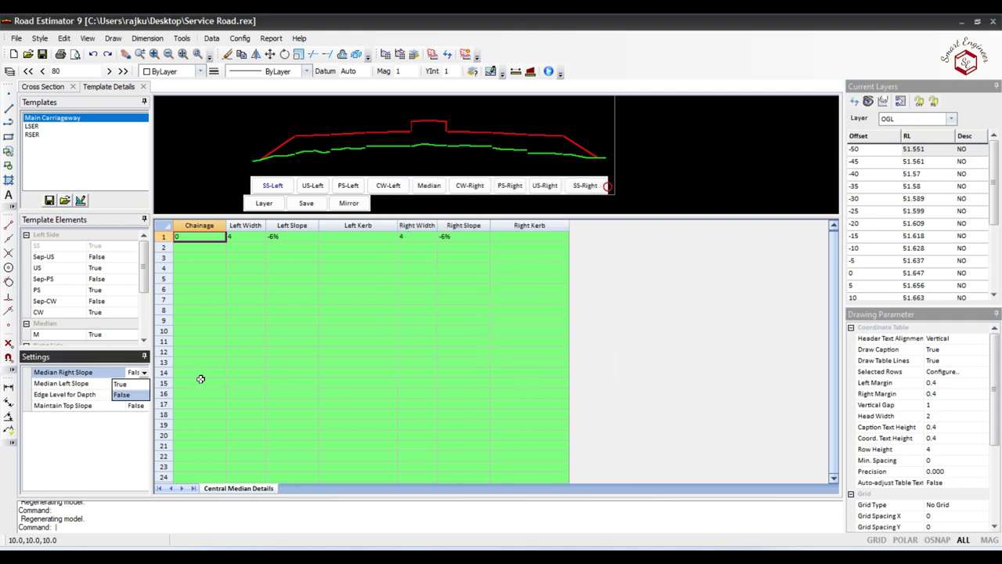
{"action": "left_click", "coordinate": [132, 383]}
{"action": "left_click", "coordinate": [144, 384]}
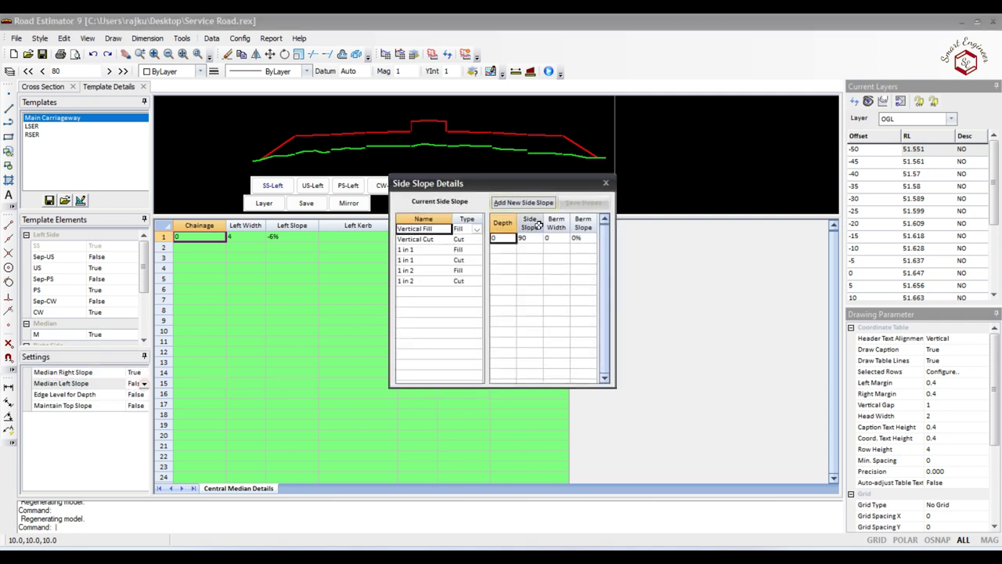
{"action": "left_click", "coordinate": [606, 184]}
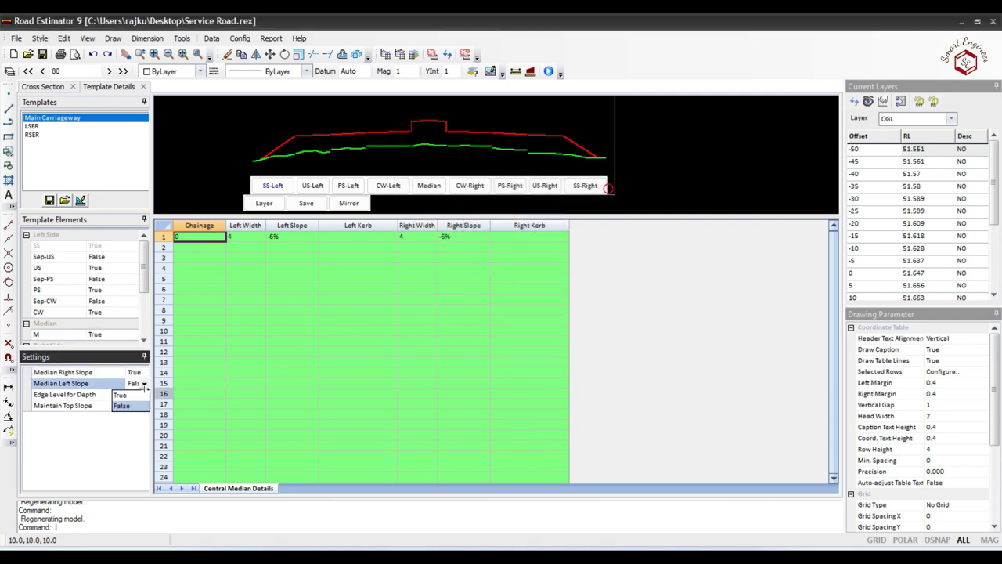
{"action": "left_click", "coordinate": [119, 395]}
Set Edge Level for Depth and Maintain Top Slope to True.
{"action": "left_click", "coordinate": [145, 397]}
{"action": "left_click", "coordinate": [144, 398]}
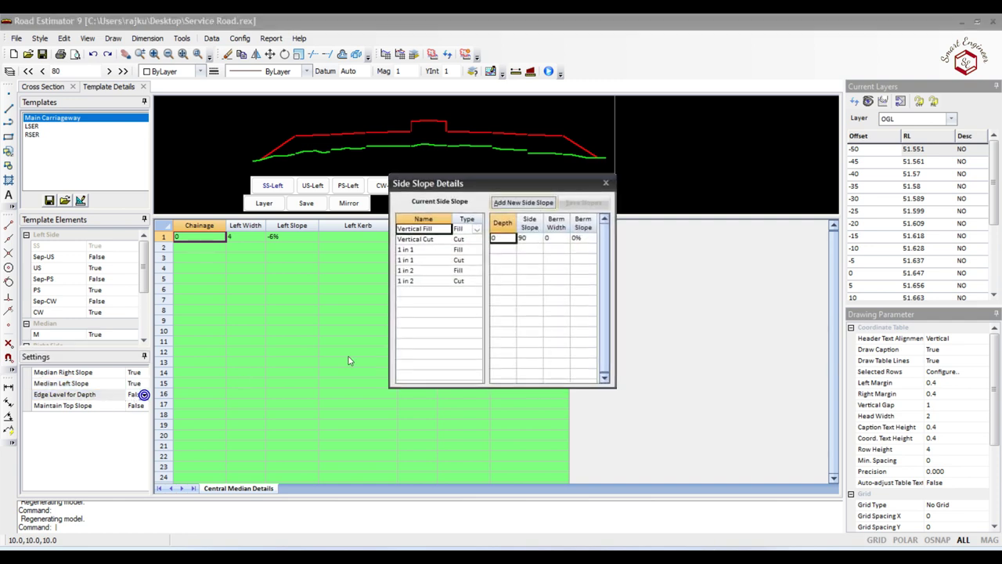
{"action": "left_click", "coordinate": [606, 185]}
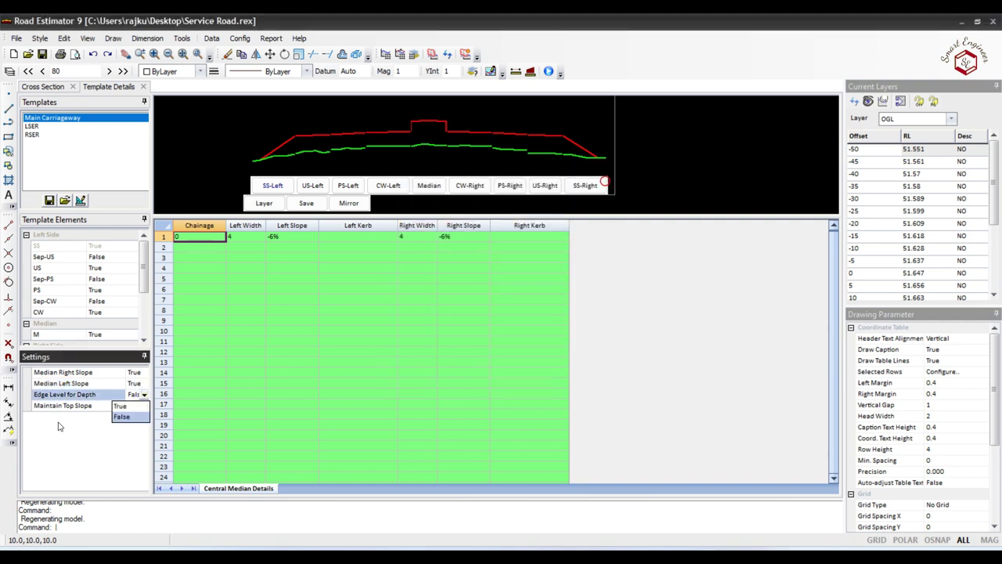
{"action": "left_click", "coordinate": [122, 405]}
{"action": "left_click", "coordinate": [133, 406]}
{"action": "left_click", "coordinate": [144, 406]}
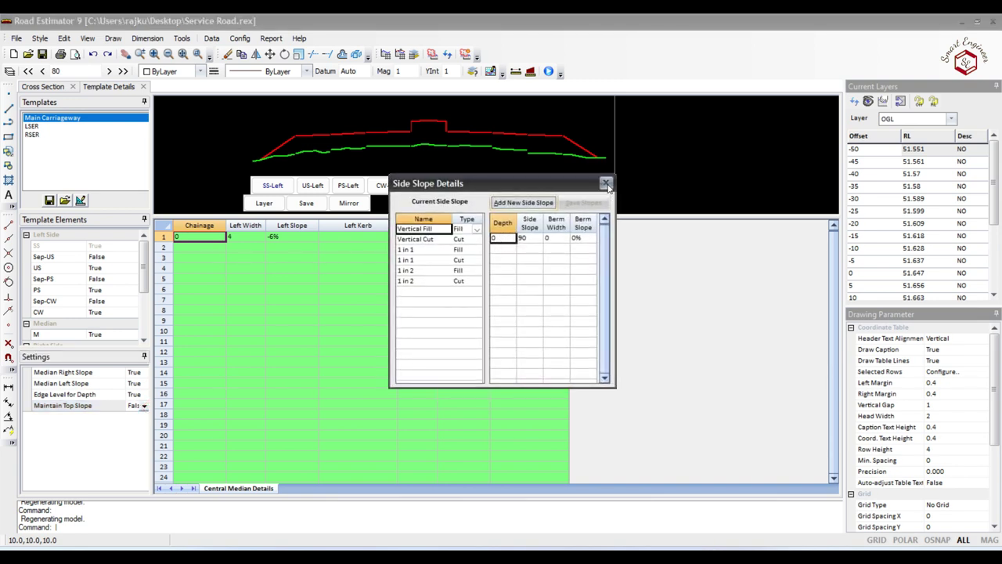
{"action": "left_click", "coordinate": [608, 184]}
{"action": "left_click", "coordinate": [116, 417]}
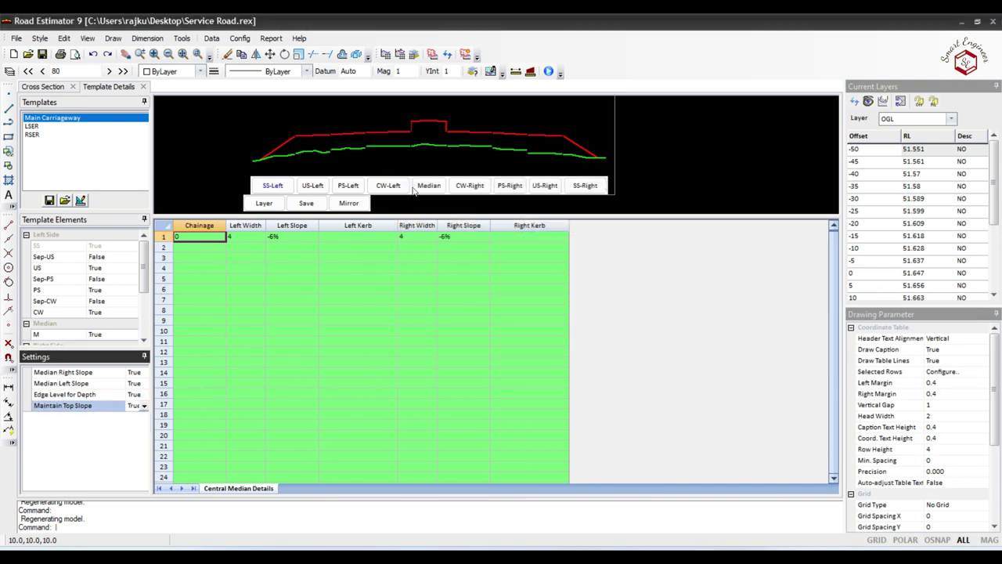
Close the template details and bring up the data processing window.
{"action": "left_click", "coordinate": [357, 372]}
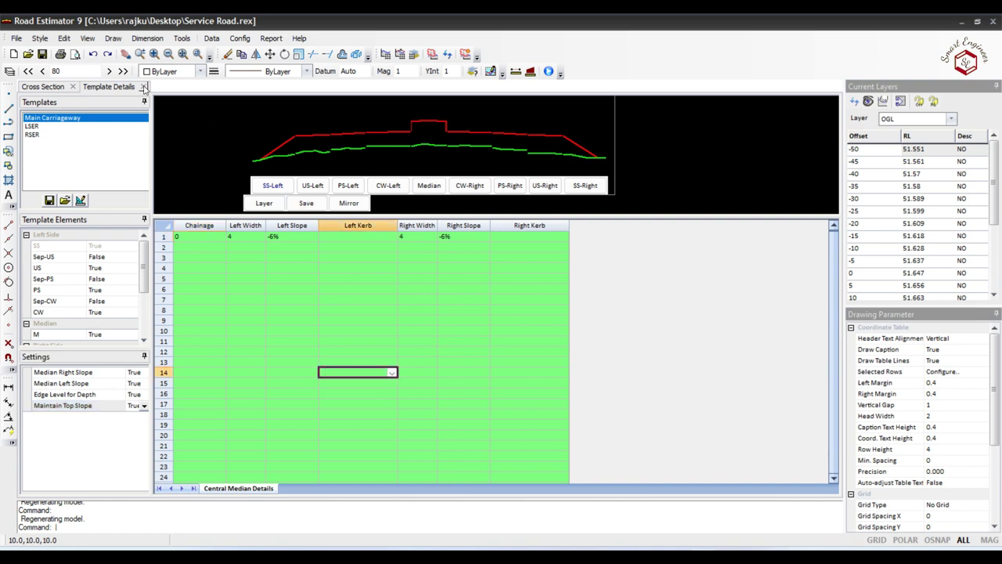
{"action": "left_click", "coordinate": [144, 87]}
{"action": "left_click", "coordinate": [443, 57]}
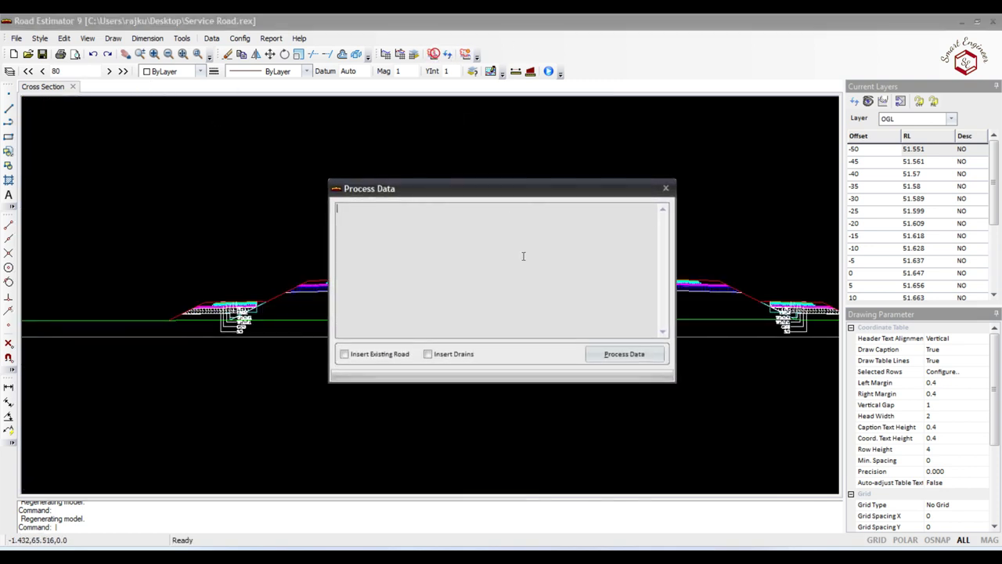
Reprocess chainages 80 to 200 and zoom to view the regenerated section with both side drains.
{"action": "left_click", "coordinate": [623, 354]}
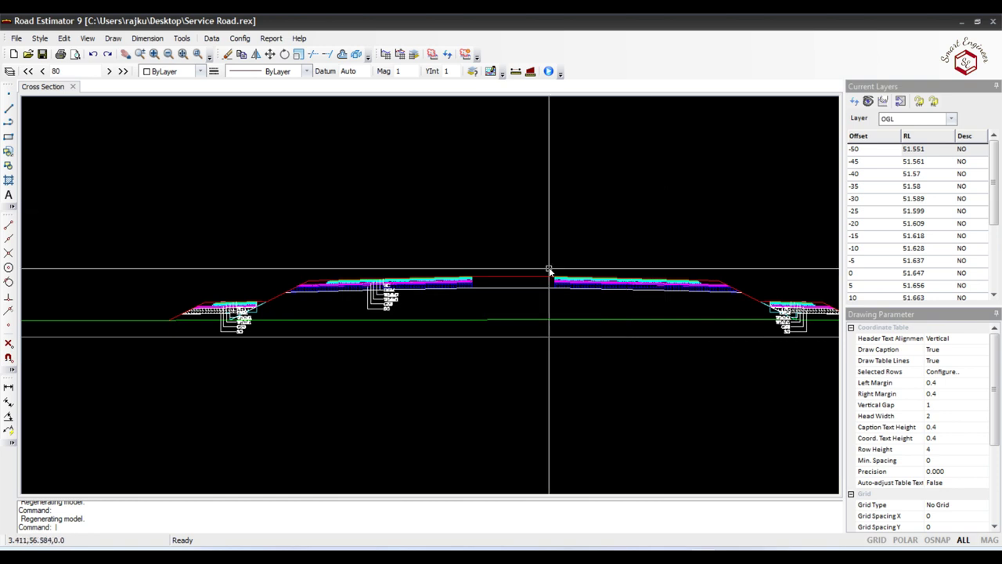
{"action": "left_click", "coordinate": [432, 55]}
{"action": "left_click", "coordinate": [627, 354]}
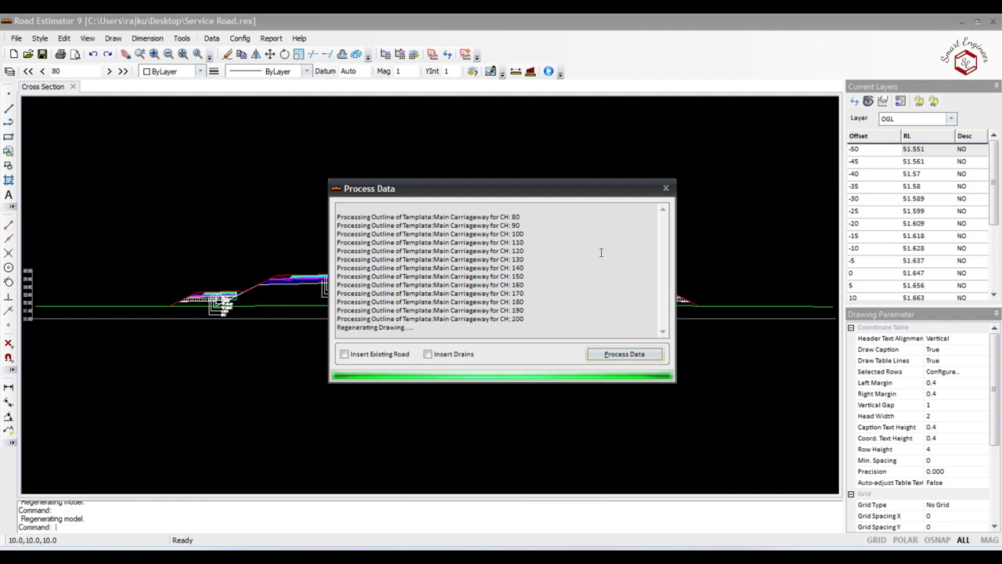
{"action": "left_click", "coordinate": [666, 189]}
{"action": "scroll", "coordinate": [464, 272], "scroll_direction": "up", "scroll_amount": 3}
{"action": "scroll", "coordinate": [396, 272], "scroll_direction": "up", "scroll_amount": 2}
{"action": "scroll", "coordinate": [396, 274], "scroll_direction": "up", "scroll_amount": 2}
{"action": "scroll", "coordinate": [395, 278], "scroll_direction": "down", "scroll_amount": 2}
{"action": "scroll", "coordinate": [396, 278], "scroll_direction": "down", "scroll_amount": 1}
{"action": "scroll", "coordinate": [395, 278], "scroll_direction": "down", "scroll_amount": 1}
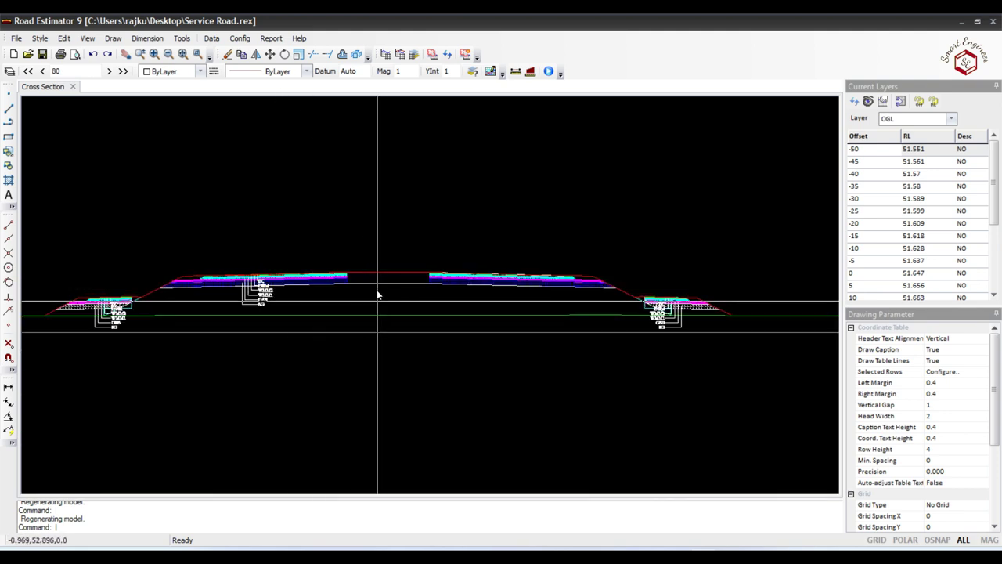
{"action": "left_click", "coordinate": [211, 38]}
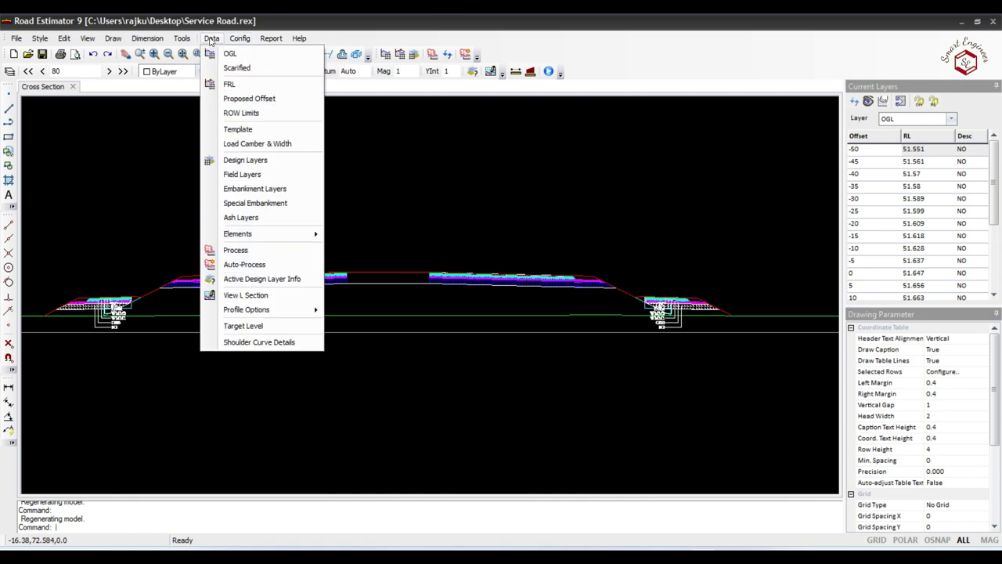
Show Main Carriageway's central median table: widths 4 at -6% each side, settings all False.
{"action": "left_click", "coordinate": [224, 161]}
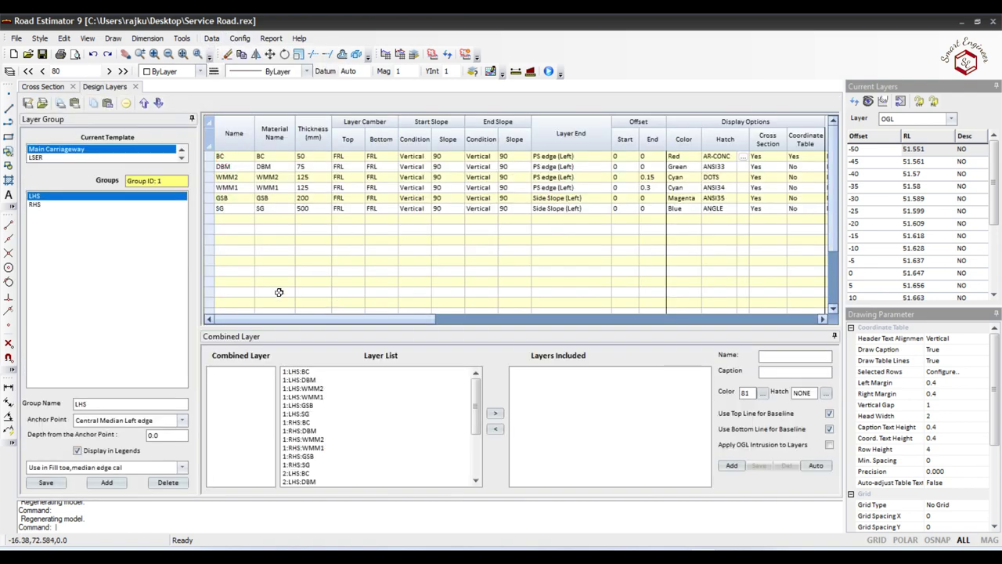
{"action": "left_click", "coordinate": [134, 87]}
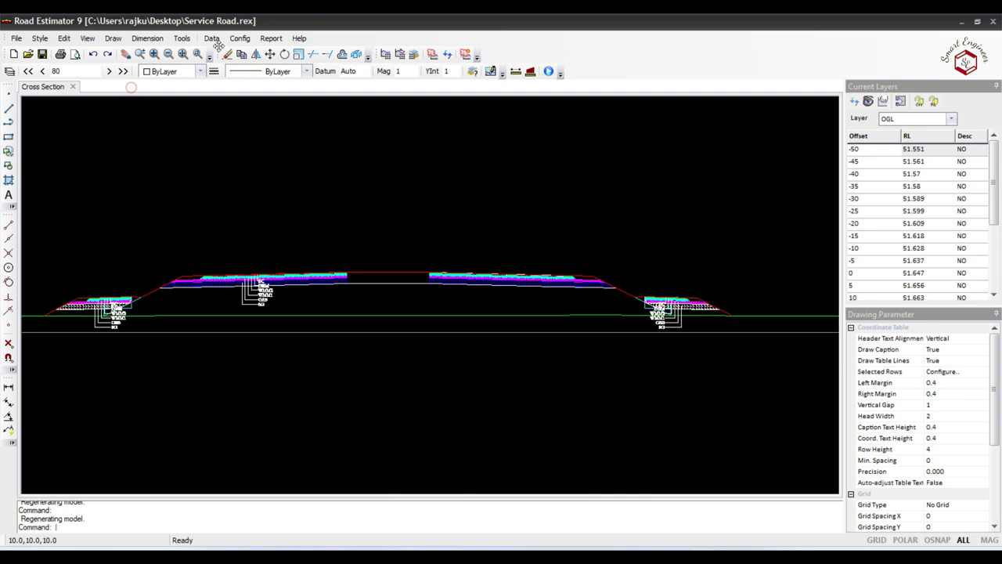
{"action": "left_click", "coordinate": [211, 37]}
{"action": "left_click", "coordinate": [236, 142]}
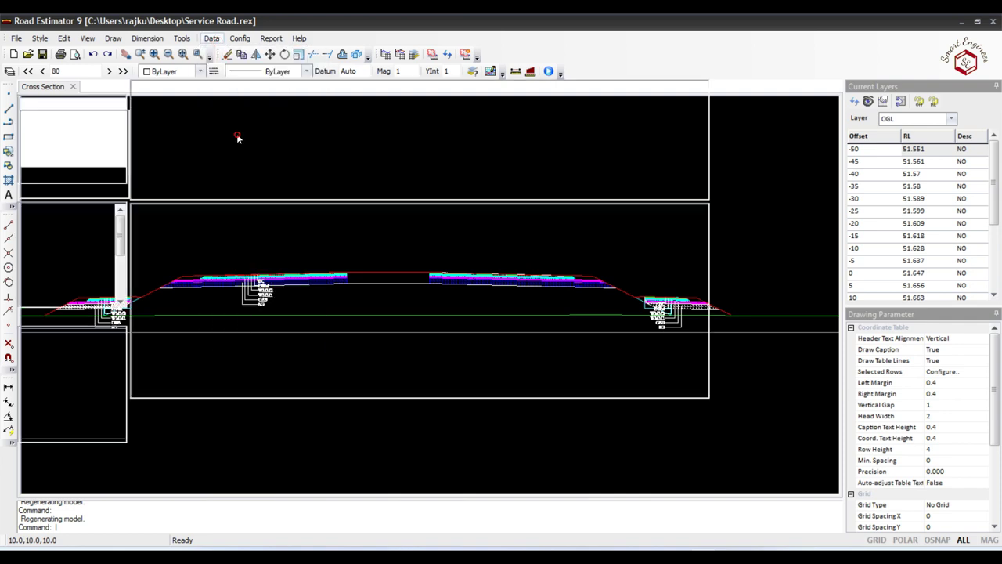
{"action": "left_click", "coordinate": [427, 188]}
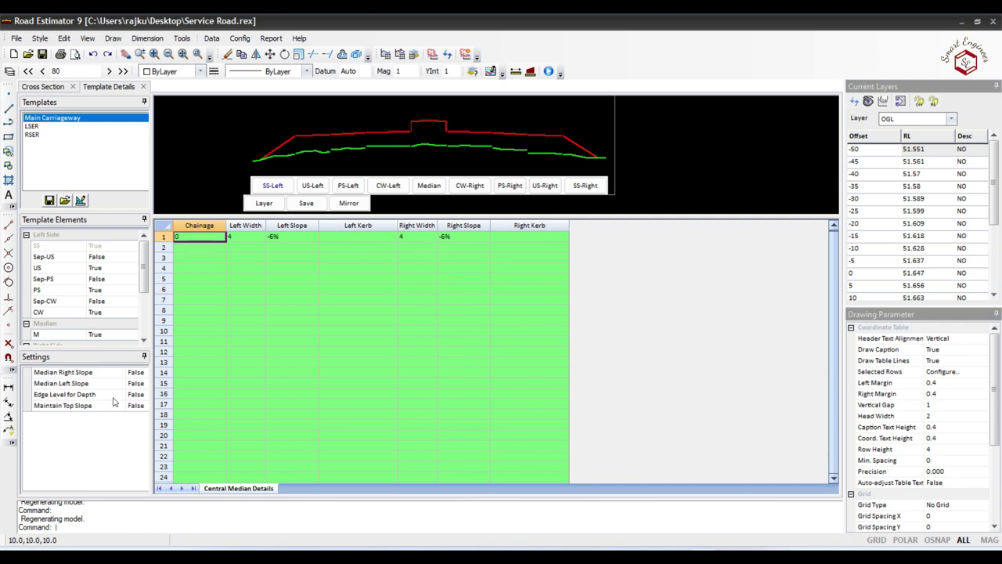
Set Median Right Slope and Median Left Slope to True.
{"action": "left_click", "coordinate": [141, 373]}
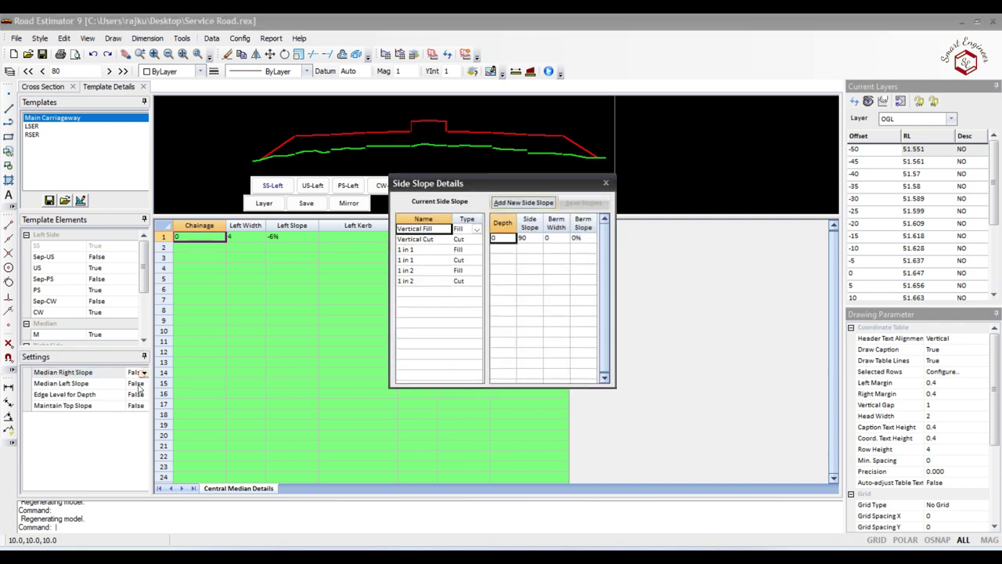
{"action": "left_click", "coordinate": [605, 183]}
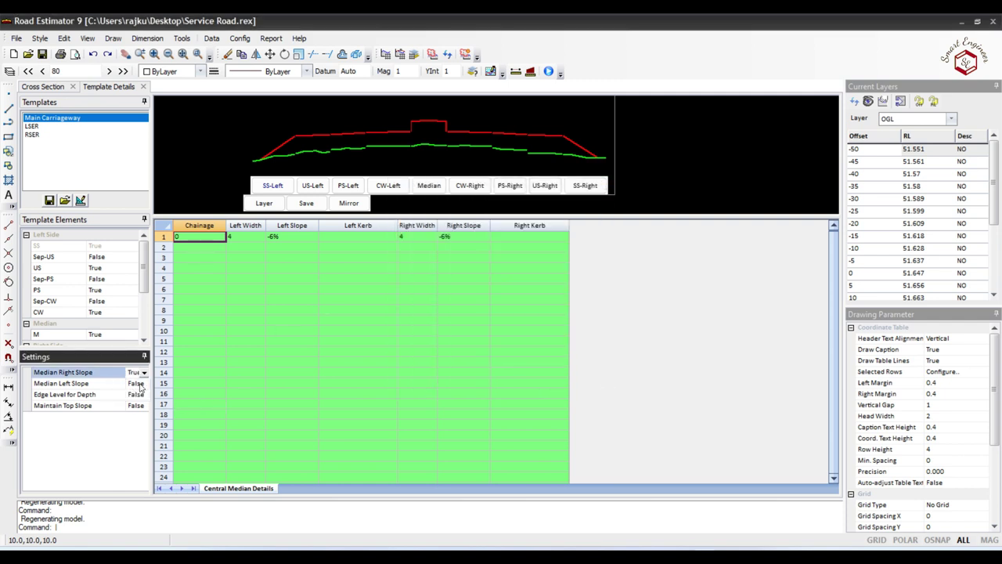
{"action": "left_click", "coordinate": [140, 384]}
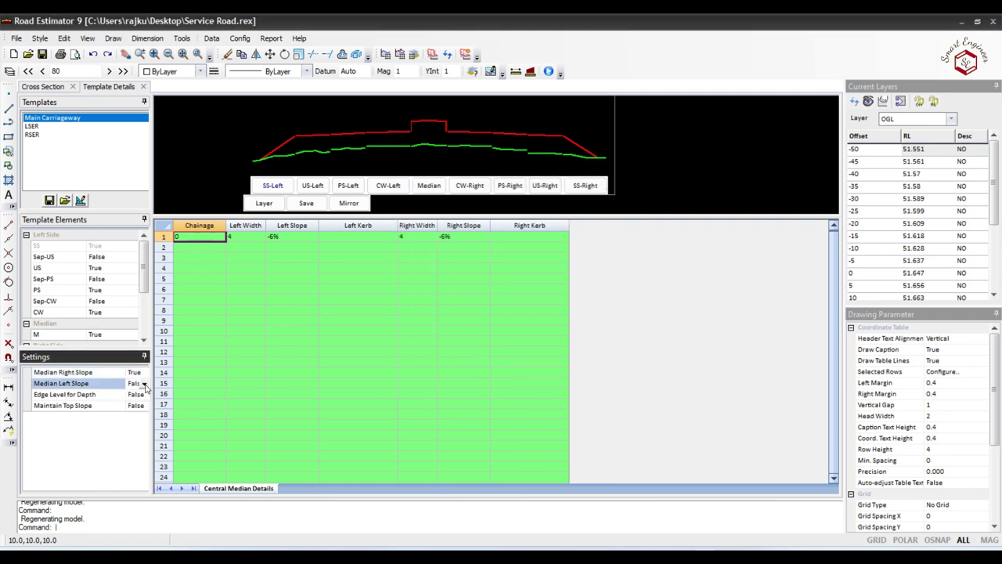
{"action": "left_click", "coordinate": [144, 385]}
{"action": "left_click", "coordinate": [606, 184]}
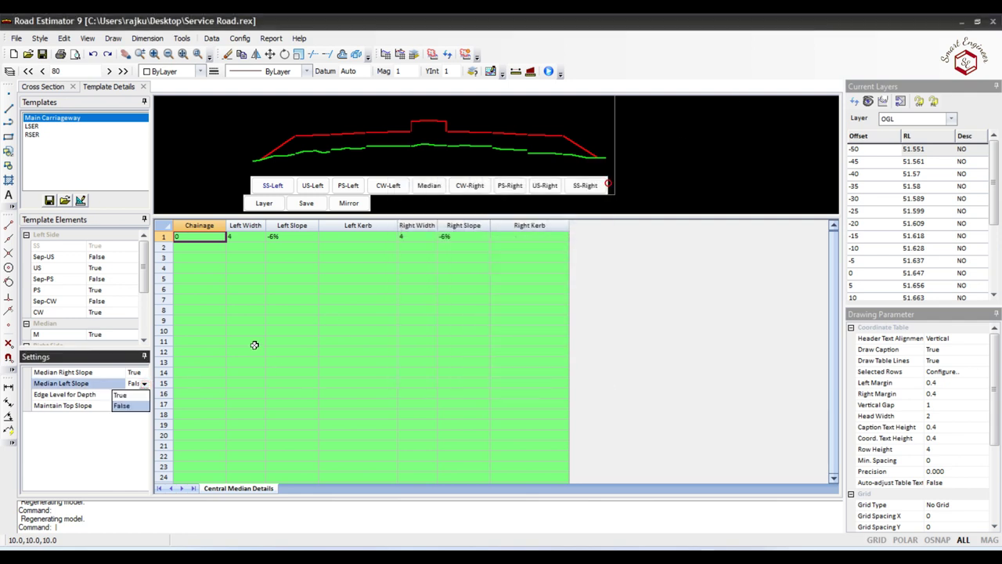
{"action": "left_click", "coordinate": [118, 395]}
Set Edge Level for Depth and Maintain Top Slope to True, save the template and close it.
{"action": "left_click", "coordinate": [143, 395]}
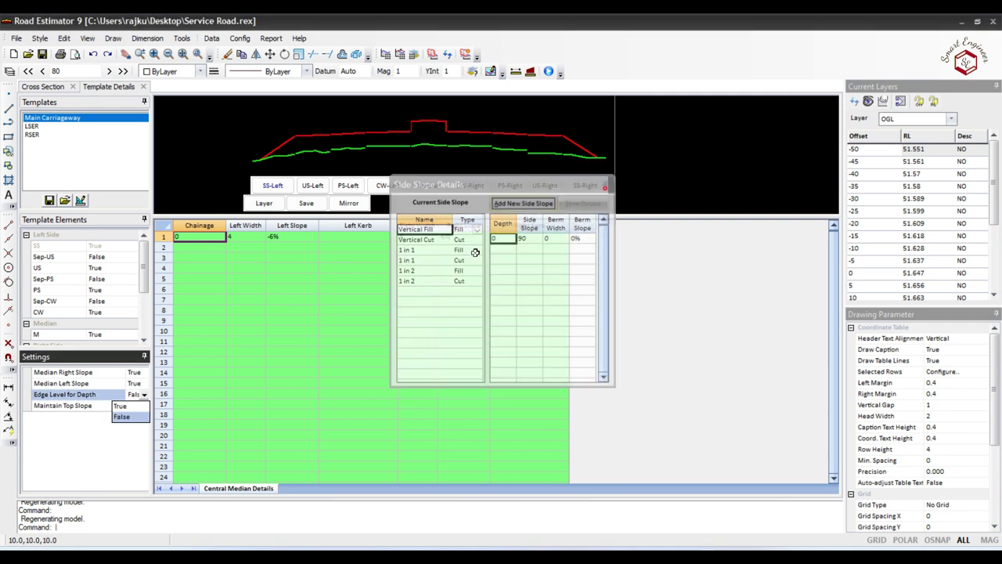
{"action": "left_click", "coordinate": [606, 184]}
{"action": "left_click", "coordinate": [130, 406]}
{"action": "left_click", "coordinate": [135, 406]}
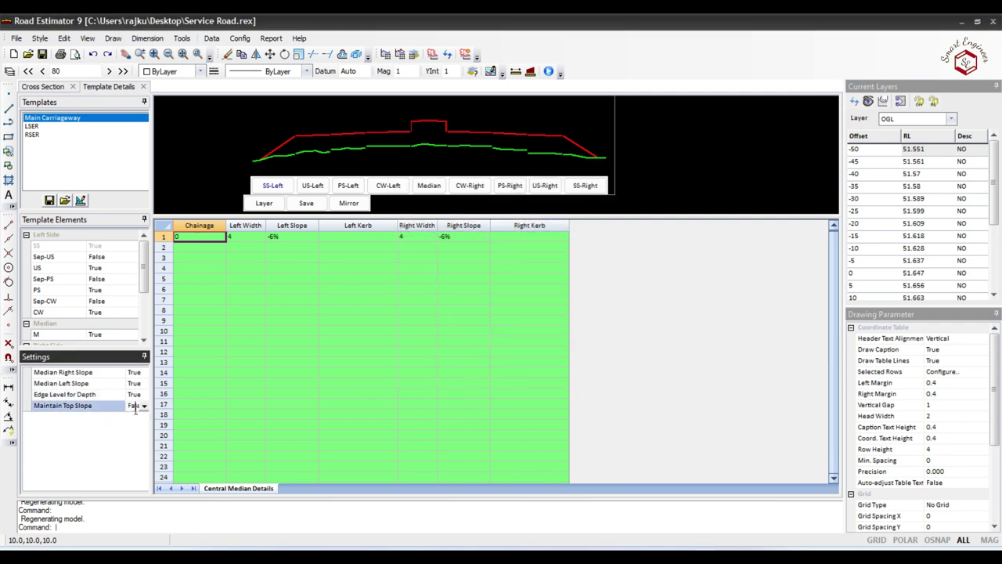
{"action": "left_click", "coordinate": [143, 408]}
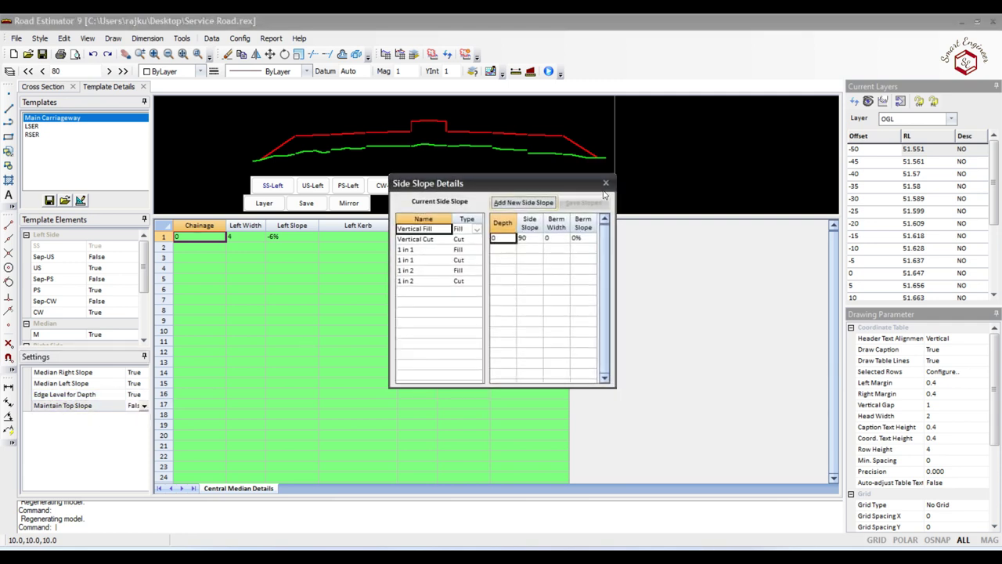
{"action": "left_click", "coordinate": [605, 183]}
{"action": "left_click", "coordinate": [127, 416]}
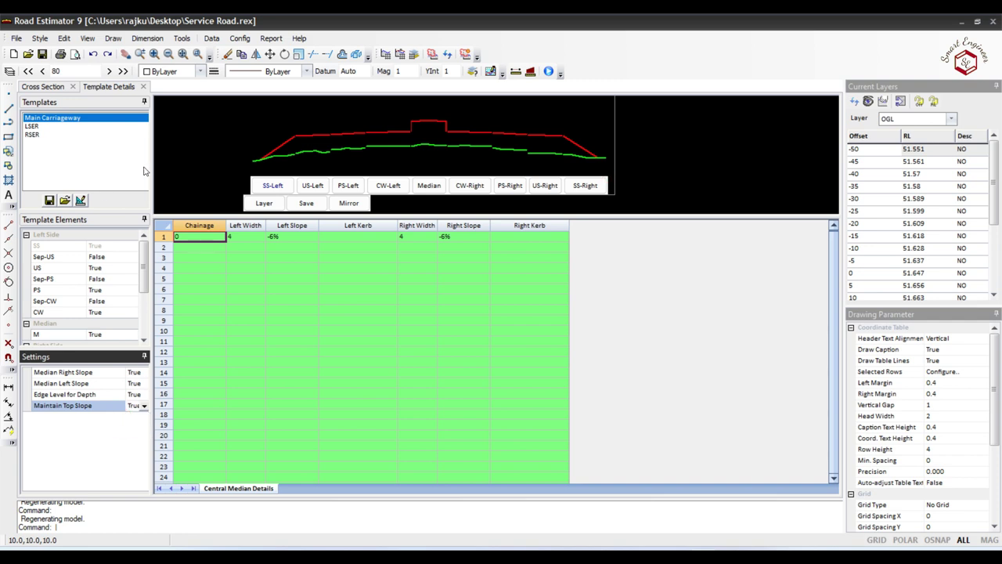
{"action": "left_click", "coordinate": [313, 204]}
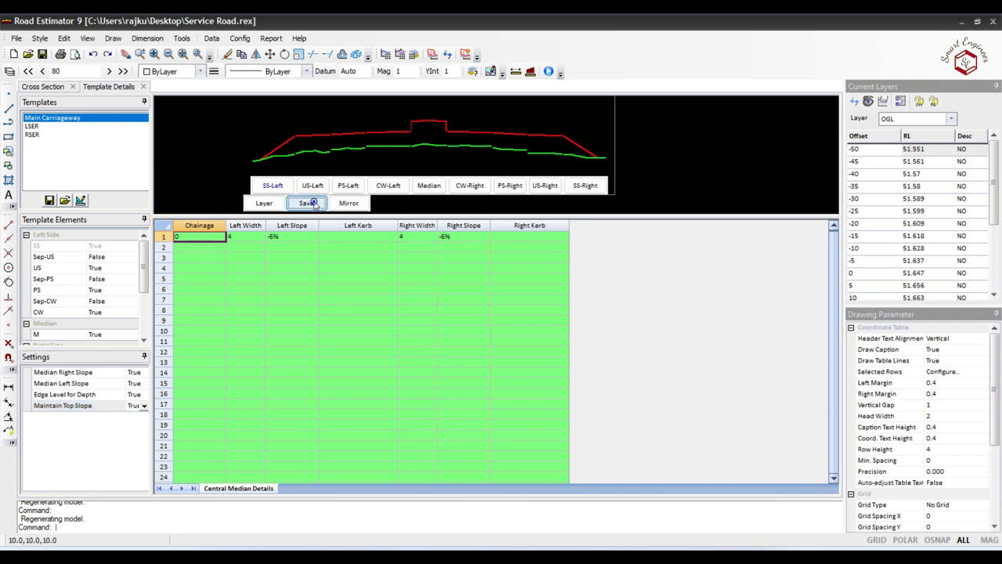
{"action": "left_click", "coordinate": [143, 86]}
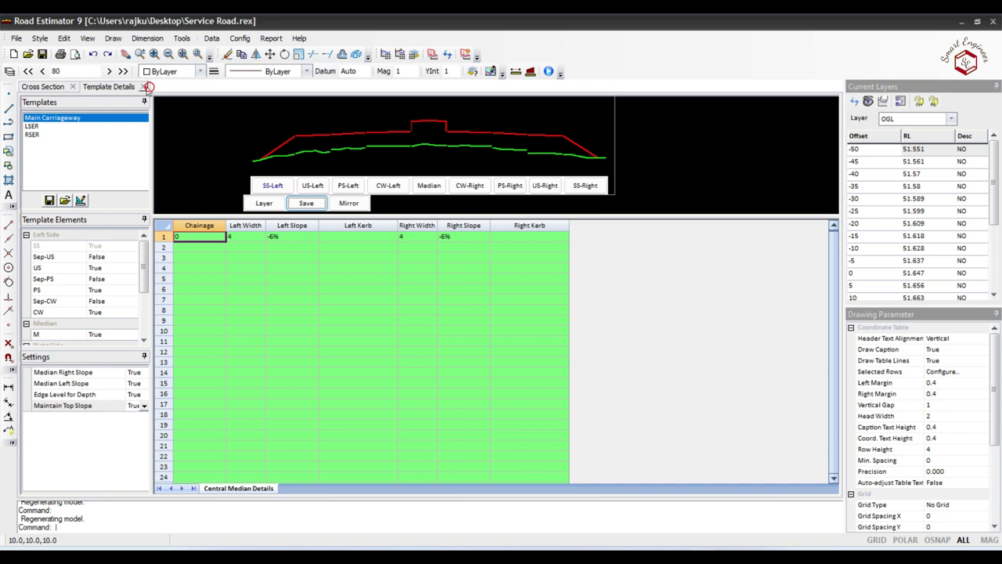
{"action": "scroll", "coordinate": [392, 276], "scroll_direction": "up", "scroll_amount": 3}
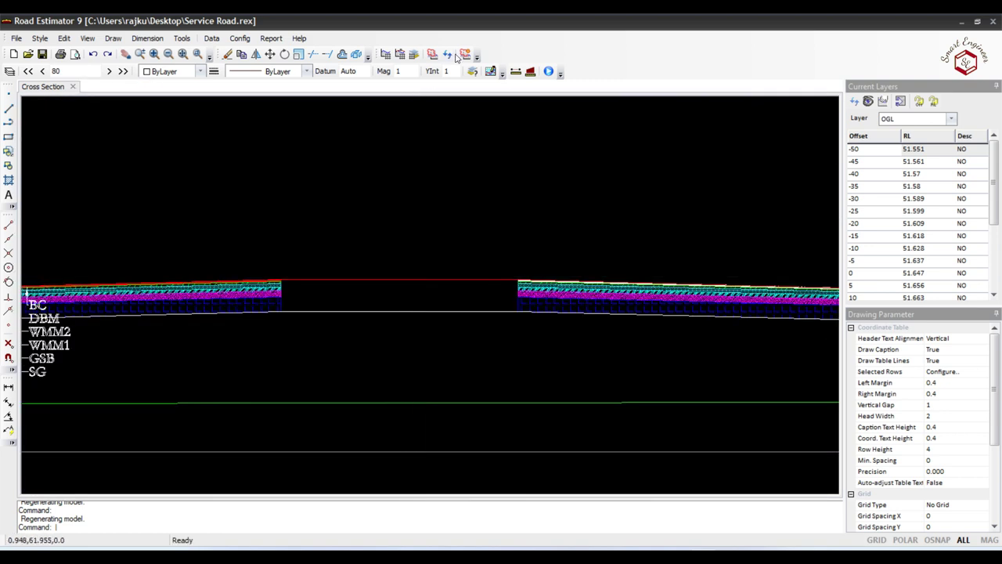
Reprocess the cross sections and zoom to inspect the raised carriageway and layered pavements.
{"action": "left_click", "coordinate": [432, 54]}
{"action": "left_click", "coordinate": [615, 353]}
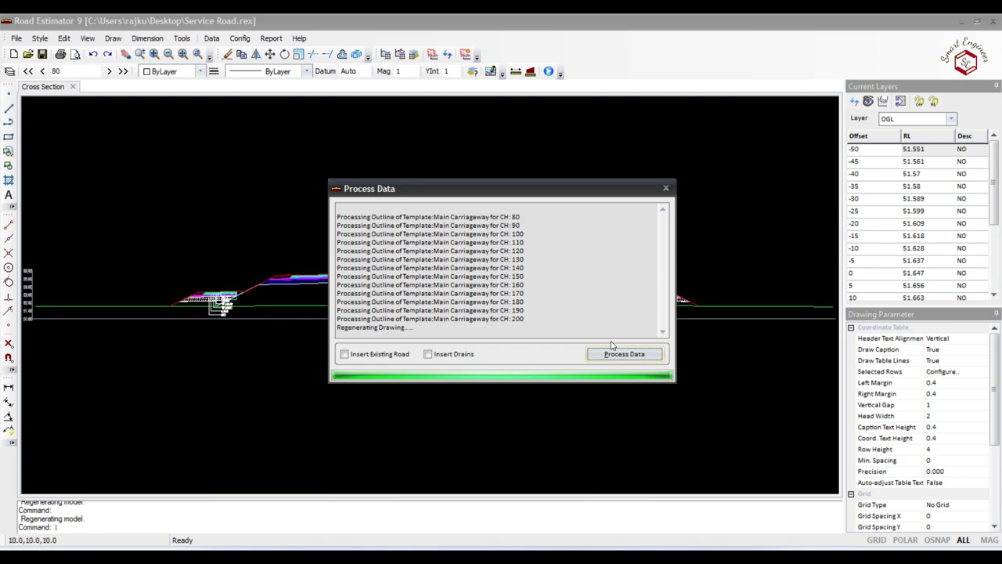
{"action": "left_click", "coordinate": [666, 187]}
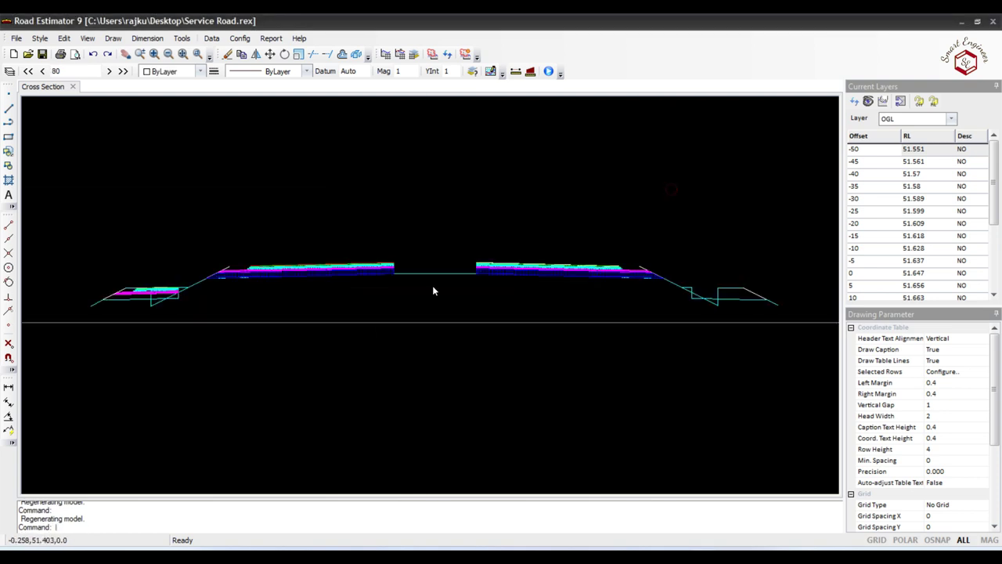
{"action": "scroll", "coordinate": [460, 236], "scroll_direction": "up", "scroll_amount": 3}
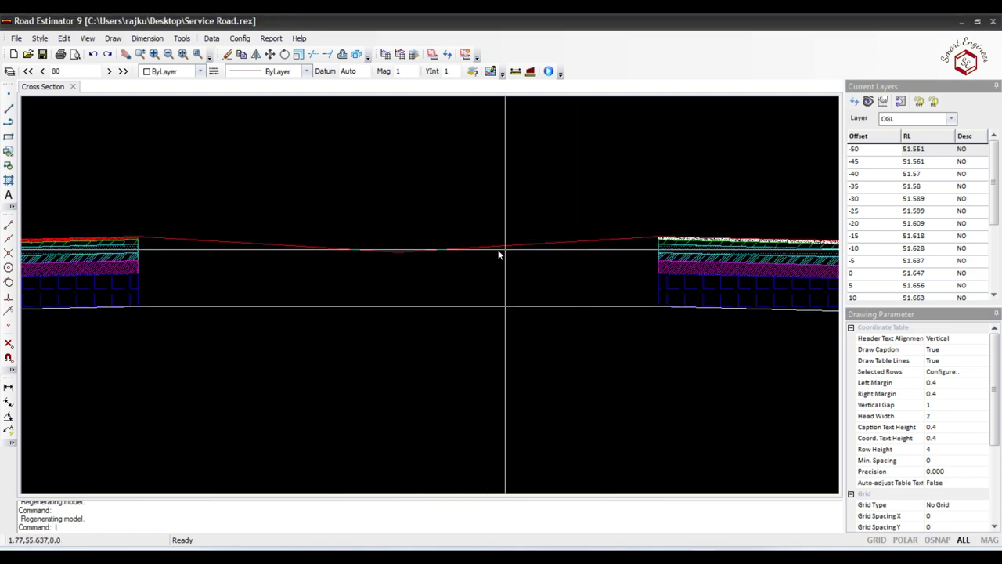
{"action": "scroll", "coordinate": [411, 241], "scroll_direction": "down", "scroll_amount": 3}
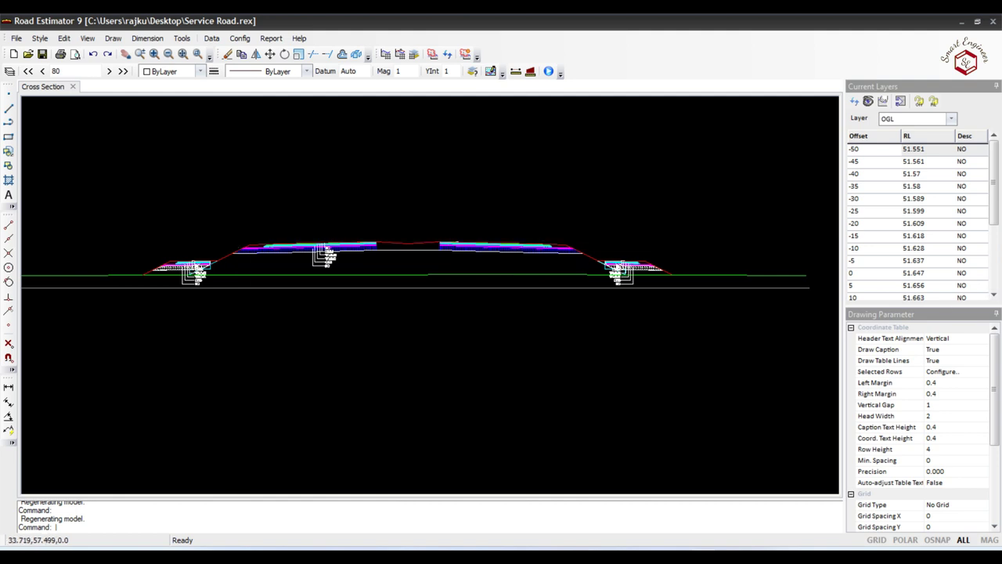
{"action": "scroll", "coordinate": [204, 333], "scroll_direction": "down", "scroll_amount": 1}
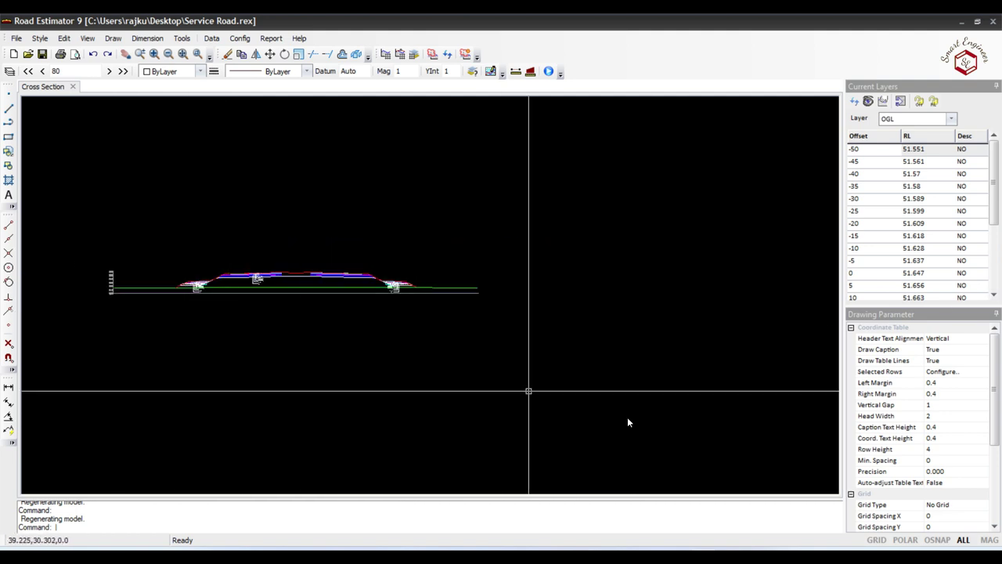
Browse the Report and Config menus and open Cross Section Settings.
{"action": "left_click", "coordinate": [274, 43]}
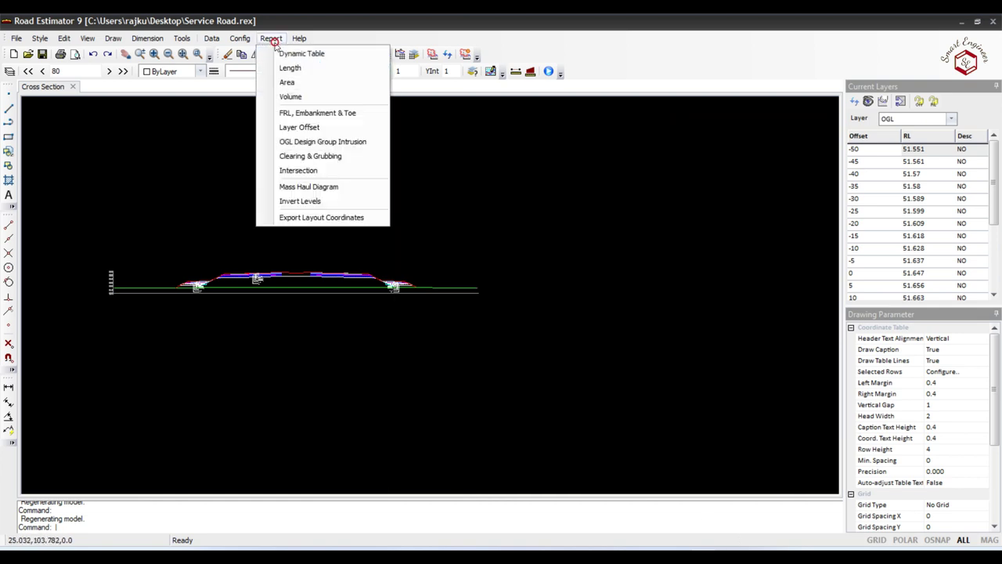
{"action": "key", "text": "Left"}
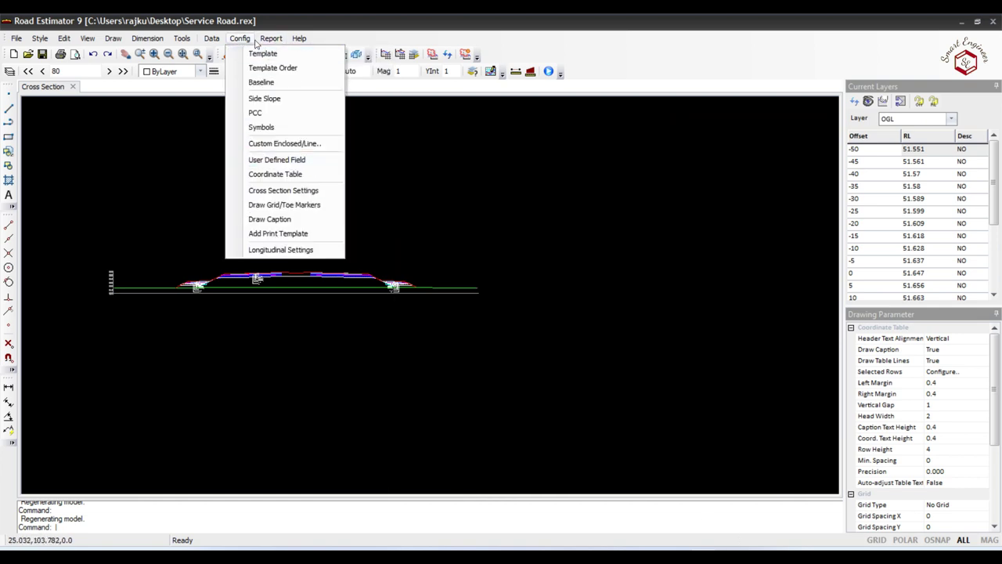
{"action": "left_click", "coordinate": [313, 193]}
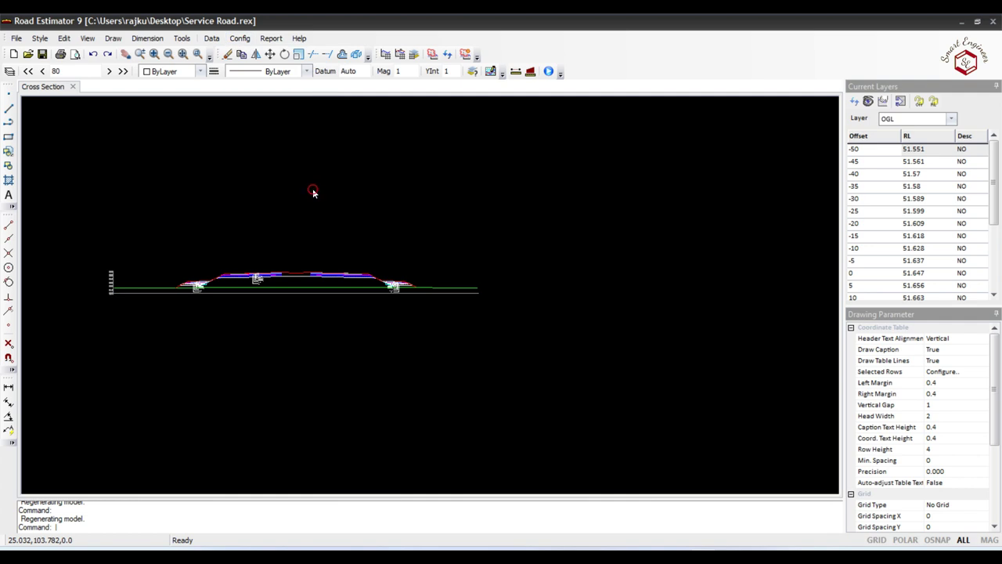
Add OGL, Proposed Offset and FRL rows to the coordinate table and save the settings.
{"action": "left_click", "coordinate": [36, 180]}
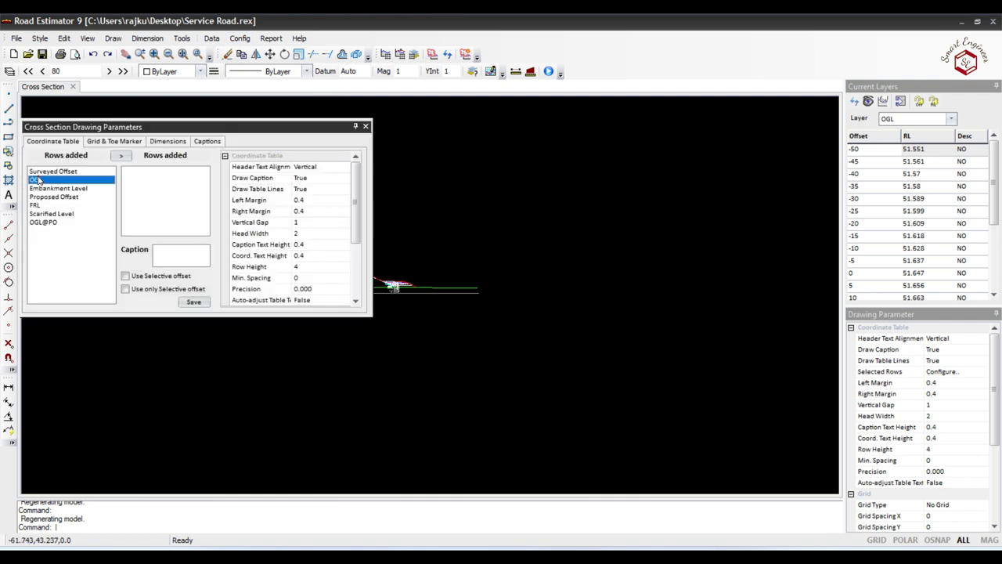
{"action": "left_click", "coordinate": [45, 189]}
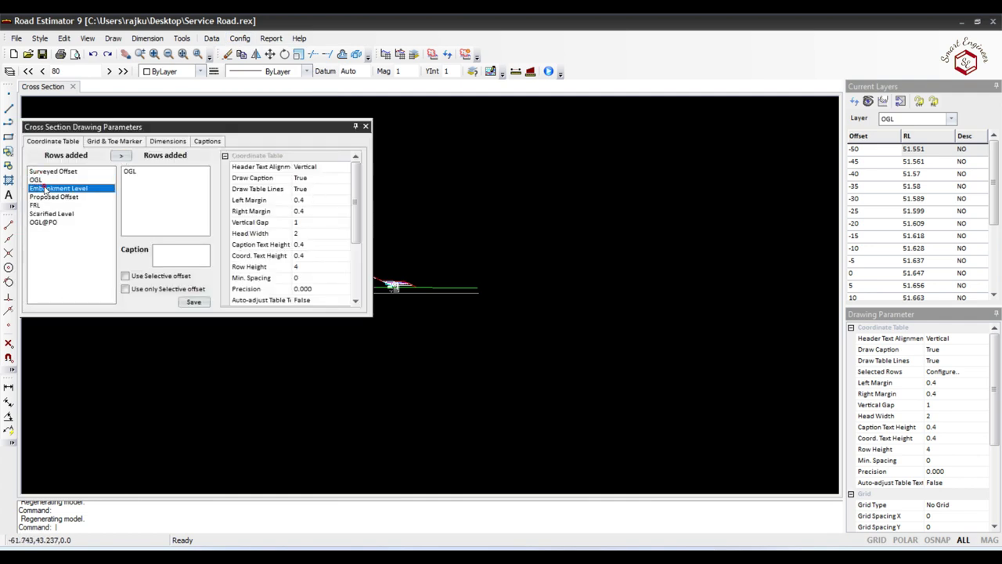
{"action": "left_click", "coordinate": [49, 197]}
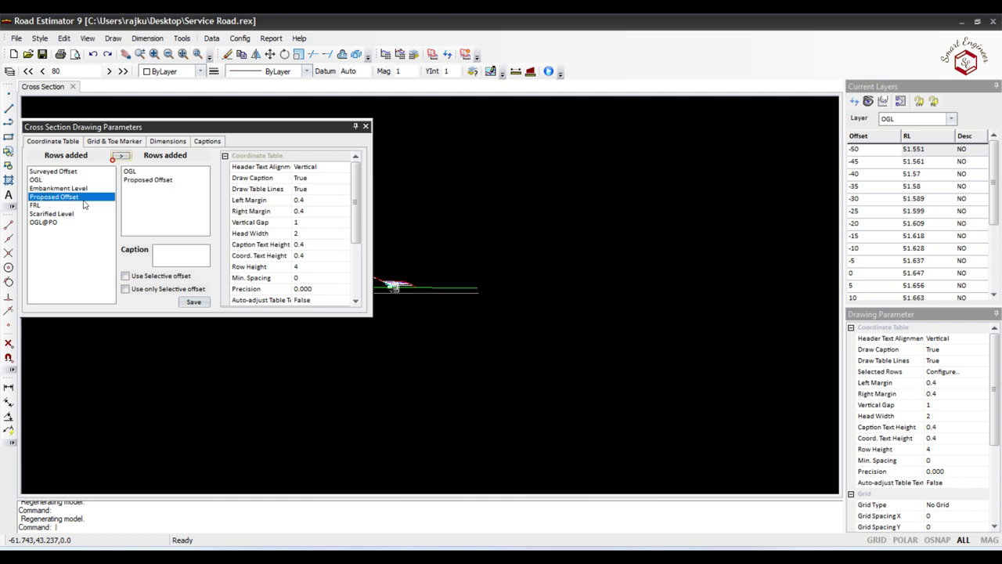
{"action": "left_click", "coordinate": [37, 205]}
{"action": "left_click", "coordinate": [122, 156]}
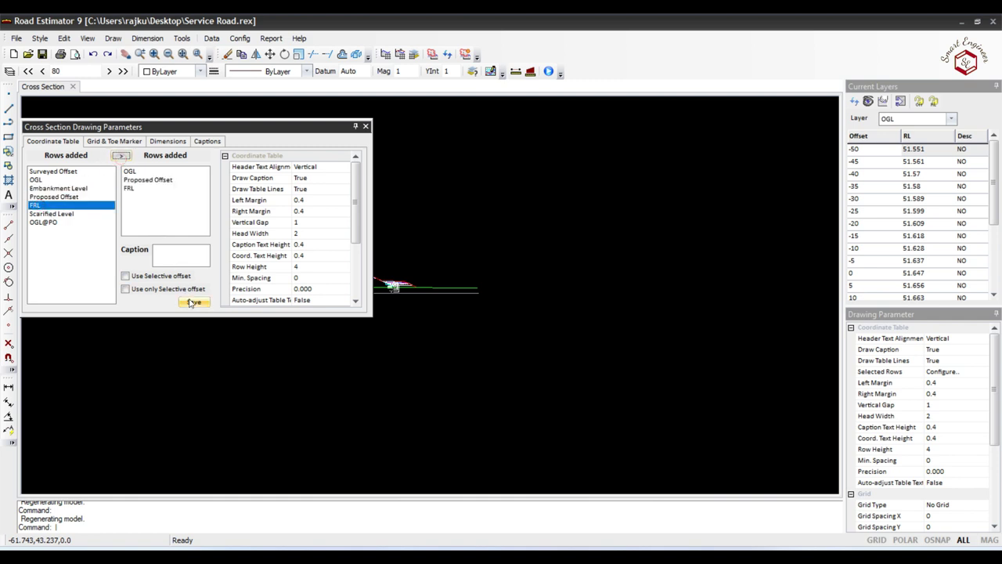
{"action": "left_click", "coordinate": [365, 126]}
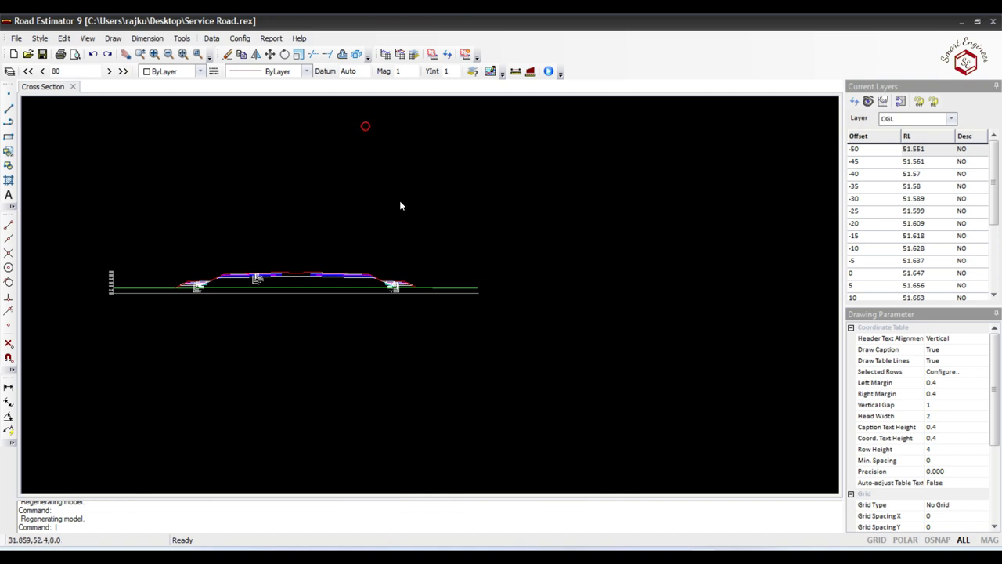
{"action": "left_click", "coordinate": [427, 58]}
Regenerate the cross sections and zoom around the new OGL, Proposed Offset and FRL coordinate table.
{"action": "left_click", "coordinate": [641, 354]}
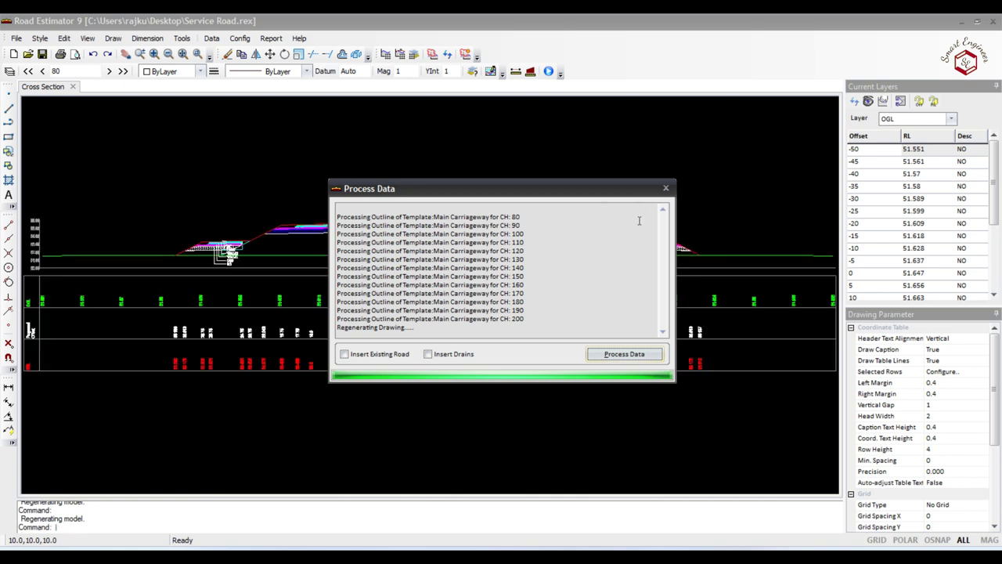
{"action": "left_click", "coordinate": [666, 188]}
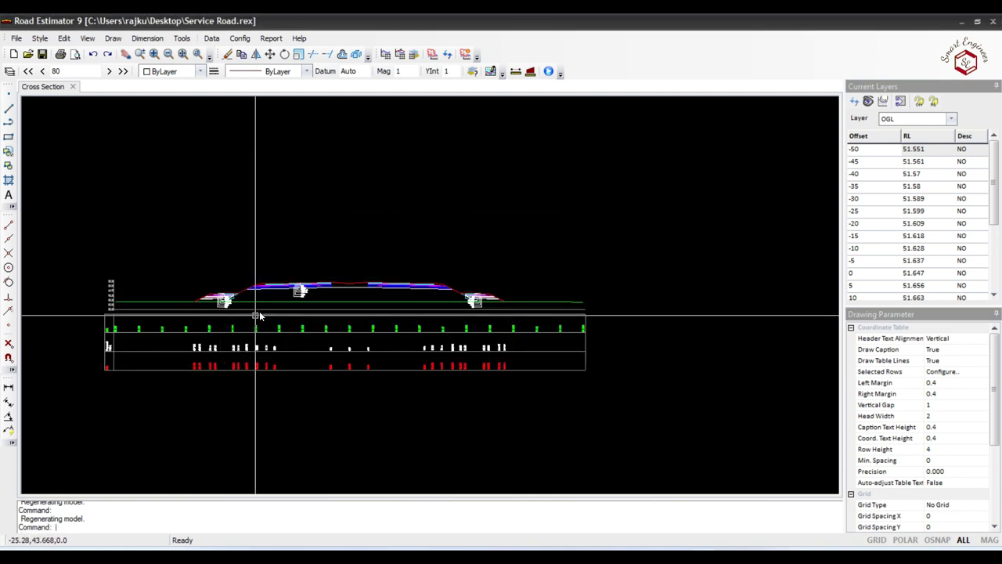
{"action": "scroll", "coordinate": [259, 315], "scroll_direction": "up", "scroll_amount": 3}
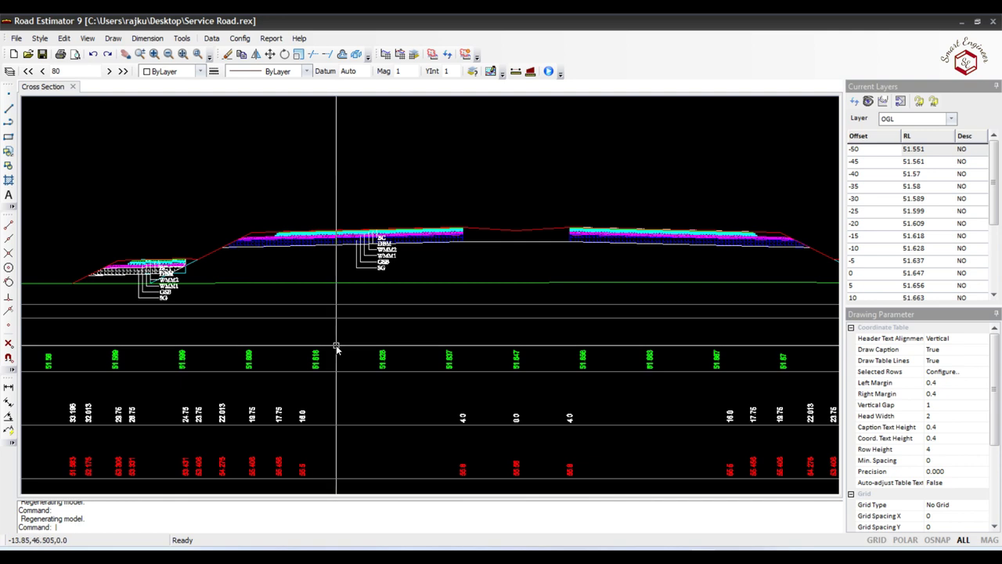
{"action": "scroll", "coordinate": [338, 348], "scroll_direction": "down", "scroll_amount": 2}
{"action": "scroll", "coordinate": [47, 376], "scroll_direction": "up", "scroll_amount": 1}
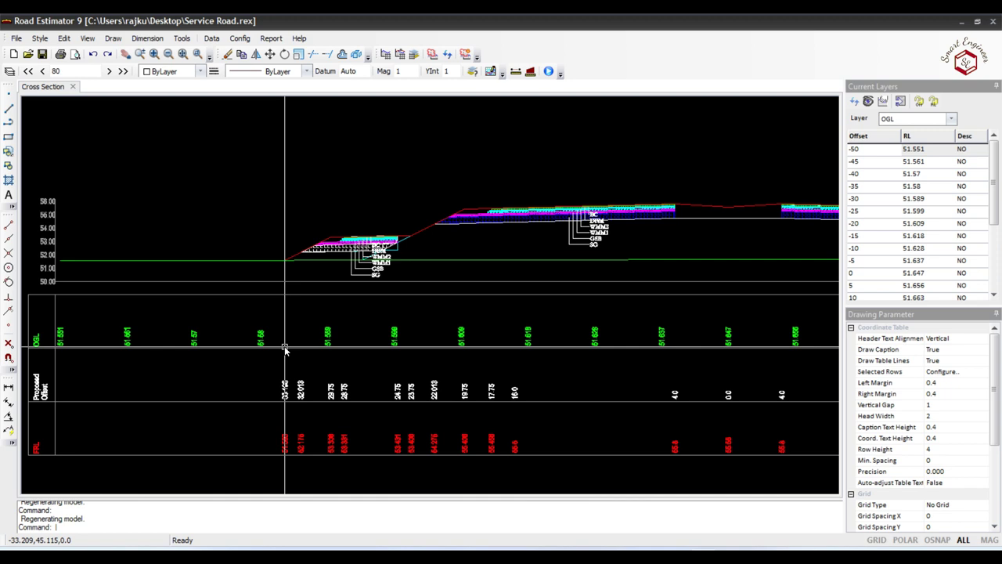
{"action": "scroll", "coordinate": [285, 347], "scroll_direction": "down", "scroll_amount": 2}
{"action": "scroll", "coordinate": [532, 296], "scroll_direction": "down", "scroll_amount": 1}
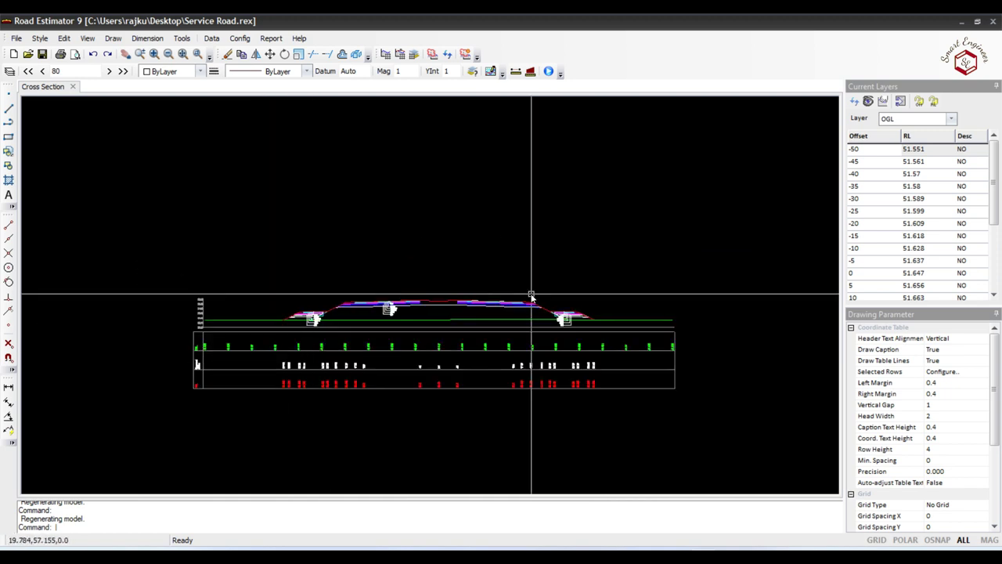
{"action": "scroll", "coordinate": [532, 296], "scroll_direction": "up", "scroll_amount": 2}
{"action": "scroll", "coordinate": [408, 243], "scroll_direction": "down", "scroll_amount": 1}
{"action": "scroll", "coordinate": [409, 243], "scroll_direction": "down", "scroll_amount": 2}
{"action": "scroll", "coordinate": [424, 239], "scroll_direction": "down", "scroll_amount": 1}
{"action": "scroll", "coordinate": [368, 239], "scroll_direction": "up", "scroll_amount": 1}
{"action": "scroll", "coordinate": [294, 206], "scroll_direction": "up", "scroll_amount": 1}
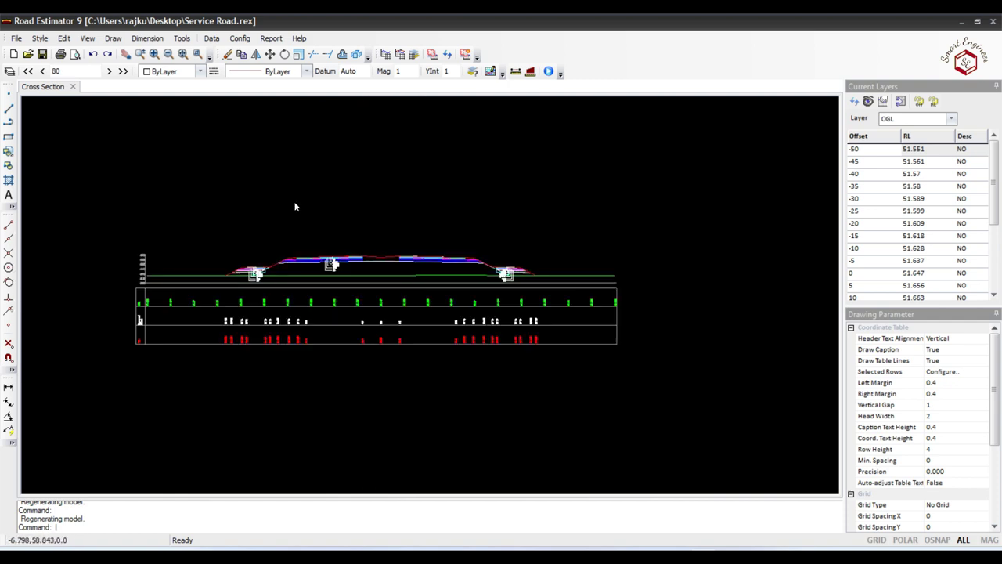
{"action": "left_click", "coordinate": [240, 39]}
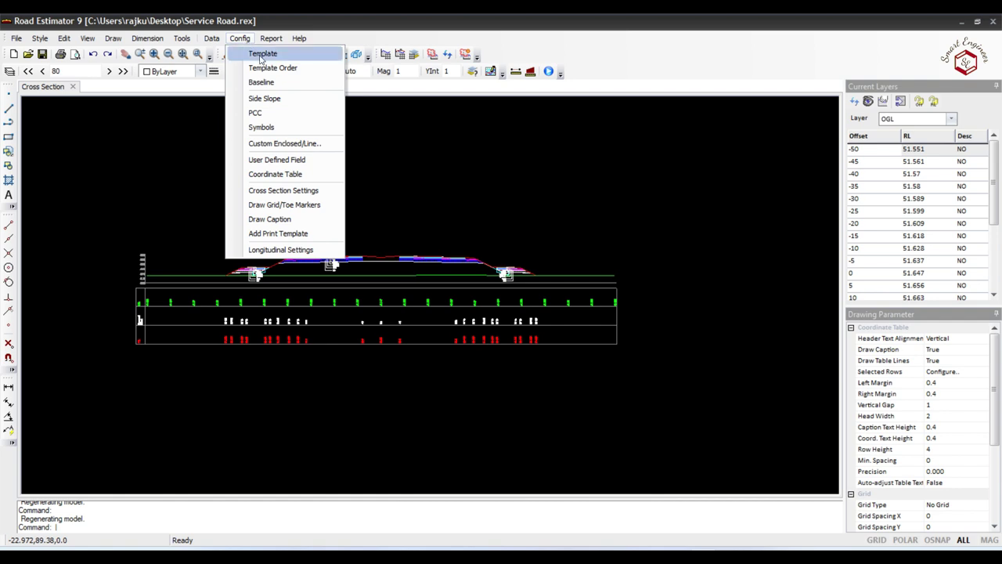
Review At Final Toes markers, dimensions and the $CH caption in Cross Section Settings, then regenerate.
{"action": "left_click", "coordinate": [298, 190]}
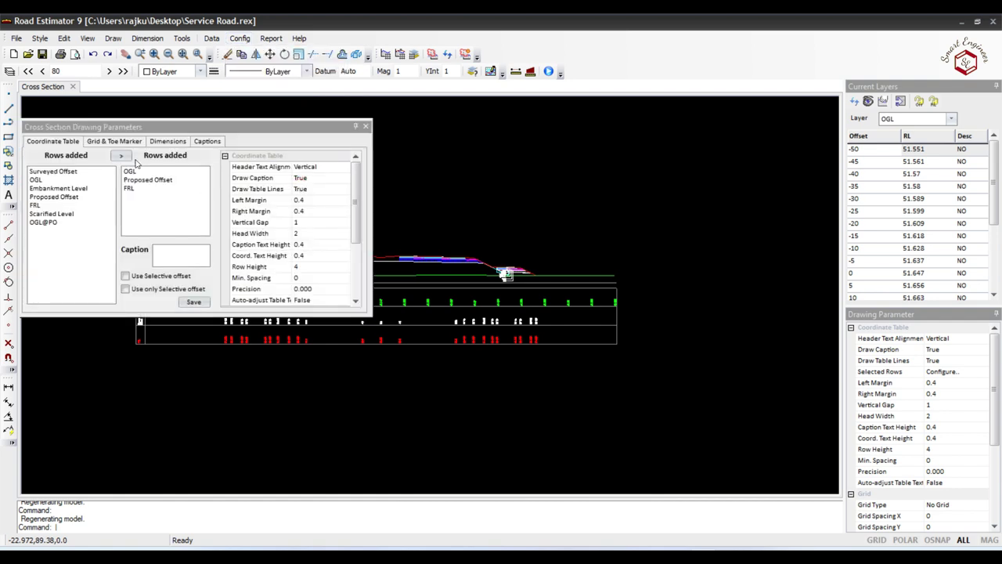
{"action": "left_click", "coordinate": [96, 143]}
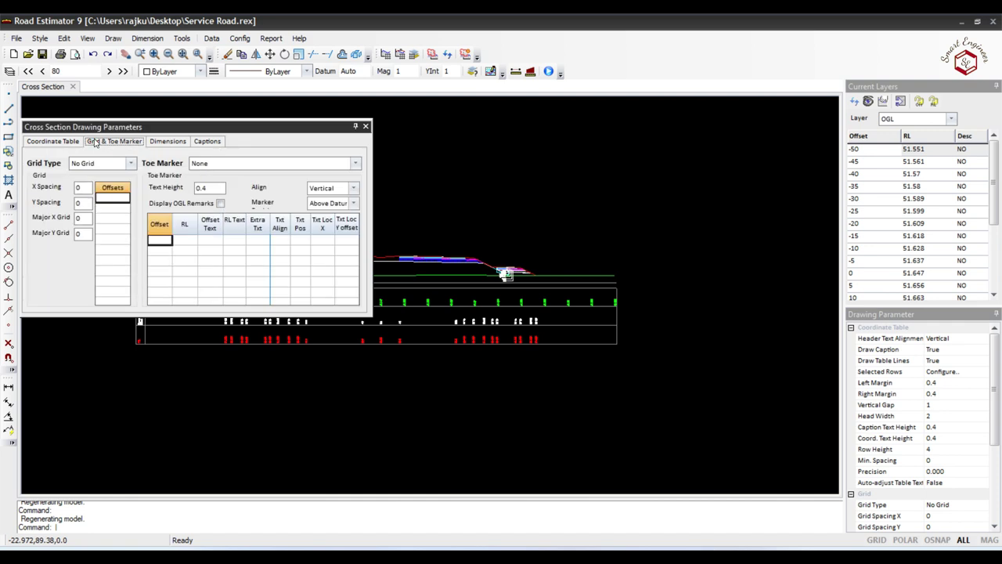
{"action": "left_click", "coordinate": [194, 143]}
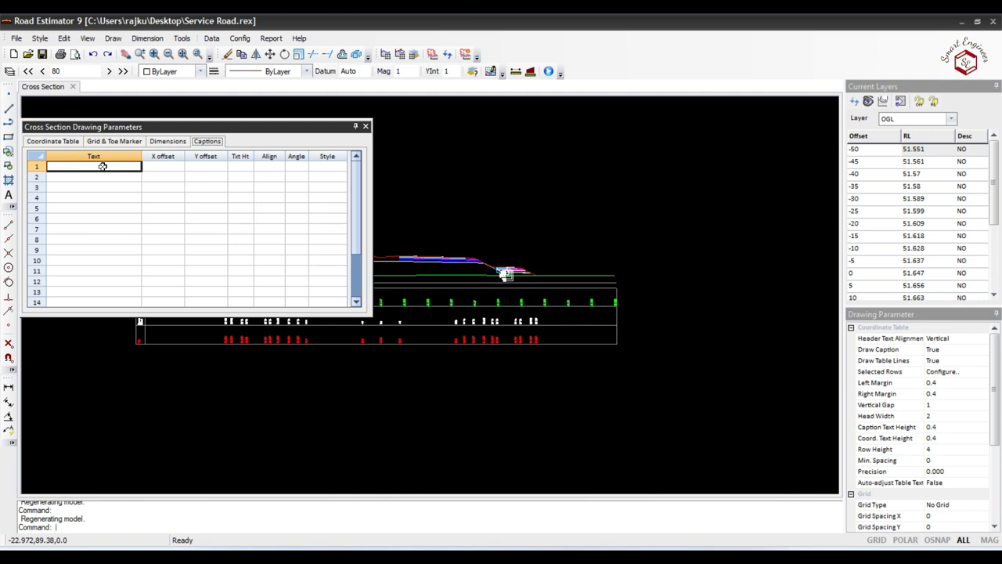
{"action": "scroll", "coordinate": [700, 153], "scroll_direction": "up", "scroll_amount": 3}
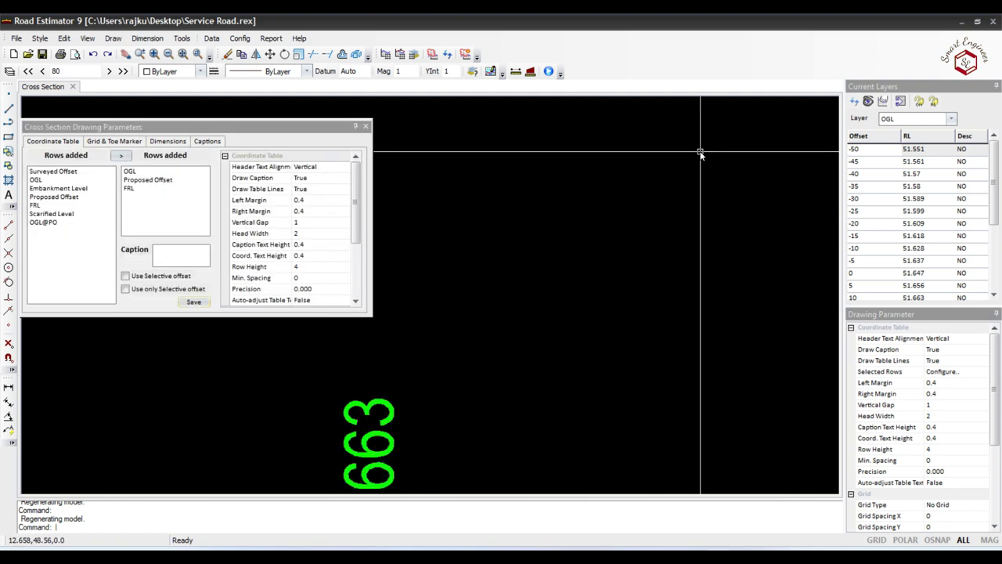
{"action": "left_click", "coordinate": [114, 142]}
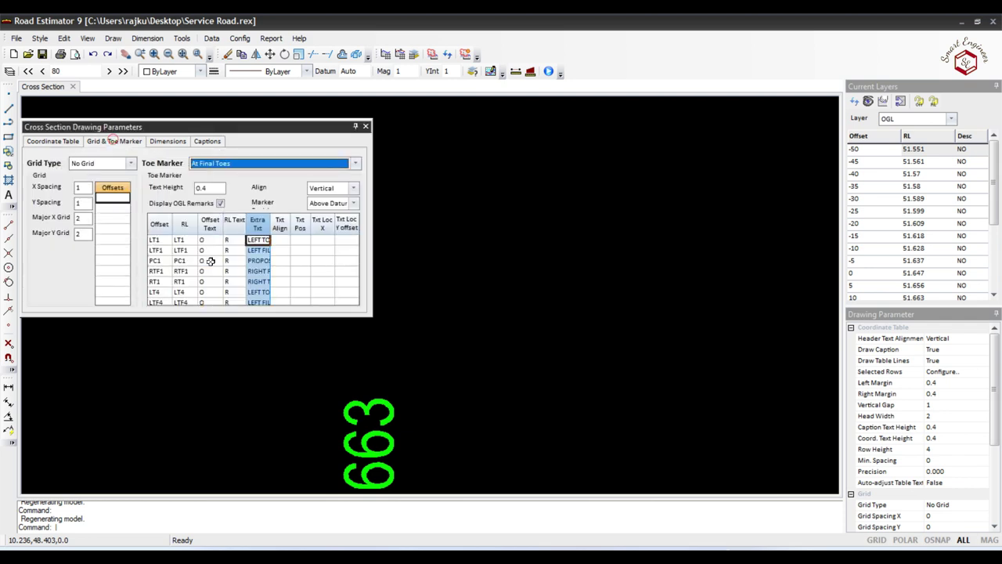
{"action": "left_click_drag", "start_coordinate": [269, 224], "coordinate": [296, 226]}
{"action": "scroll", "coordinate": [274, 251], "scroll_direction": "down", "scroll_amount": 1}
{"action": "scroll", "coordinate": [185, 247], "scroll_direction": "up", "scroll_amount": 1}
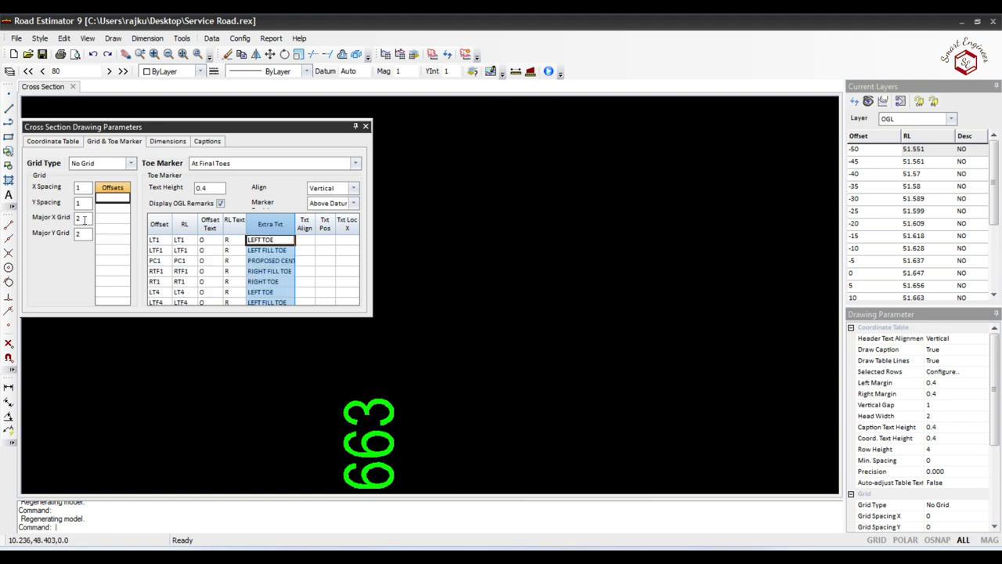
{"action": "left_click", "coordinate": [164, 142]}
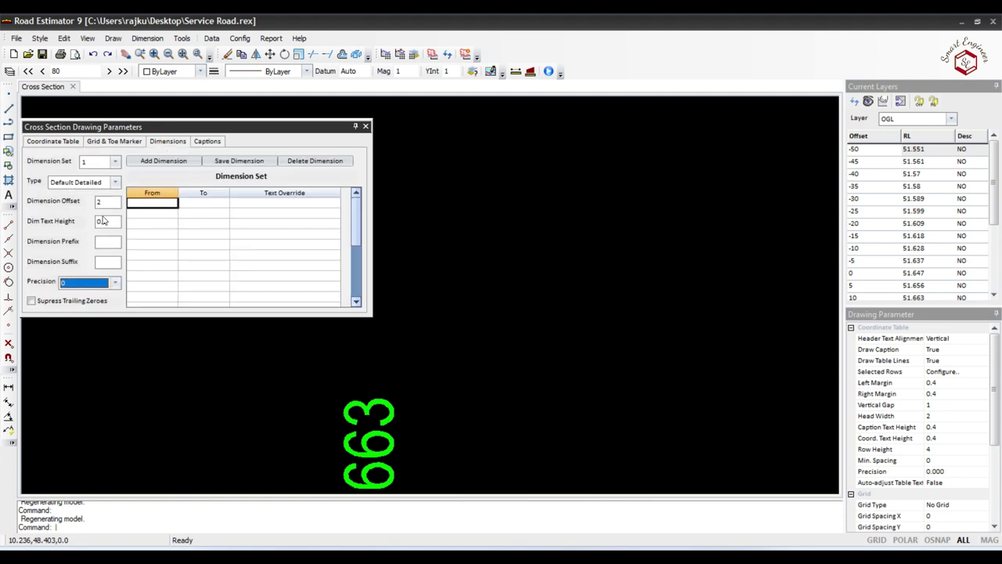
{"action": "left_click", "coordinate": [206, 141]}
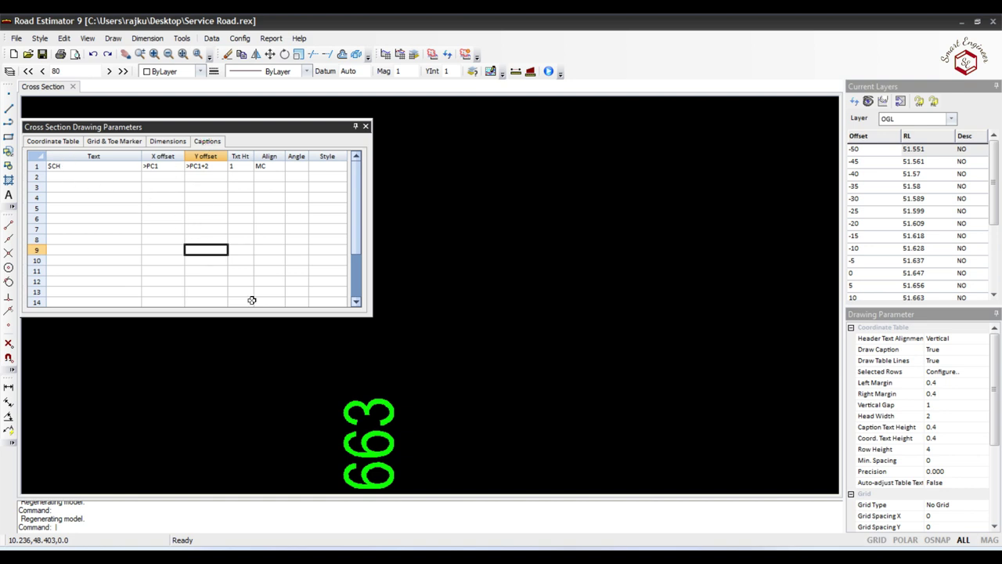
{"action": "left_click", "coordinate": [364, 126]}
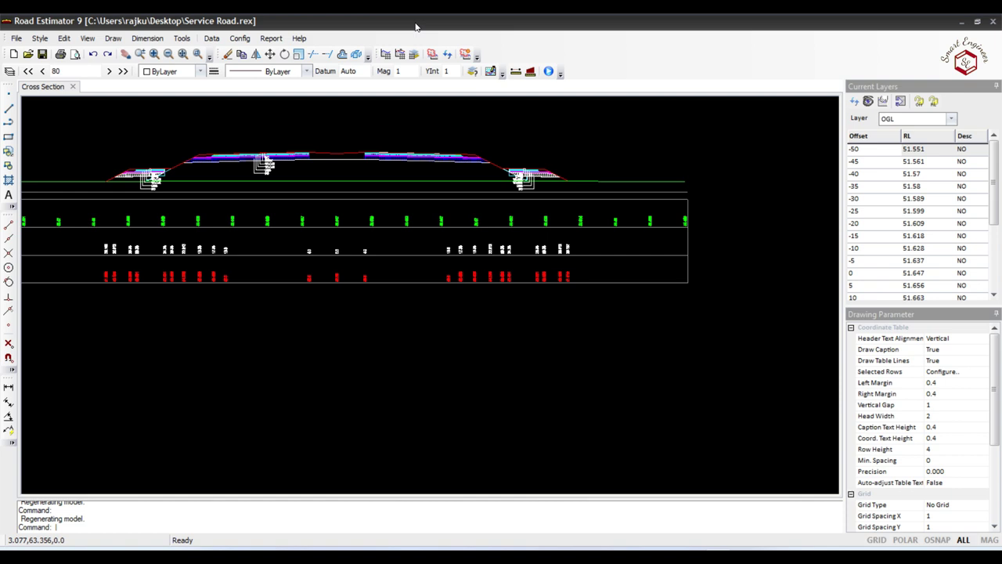
Reprocess the cross-section data for chainages 80 to 200.
{"action": "left_click", "coordinate": [433, 54]}
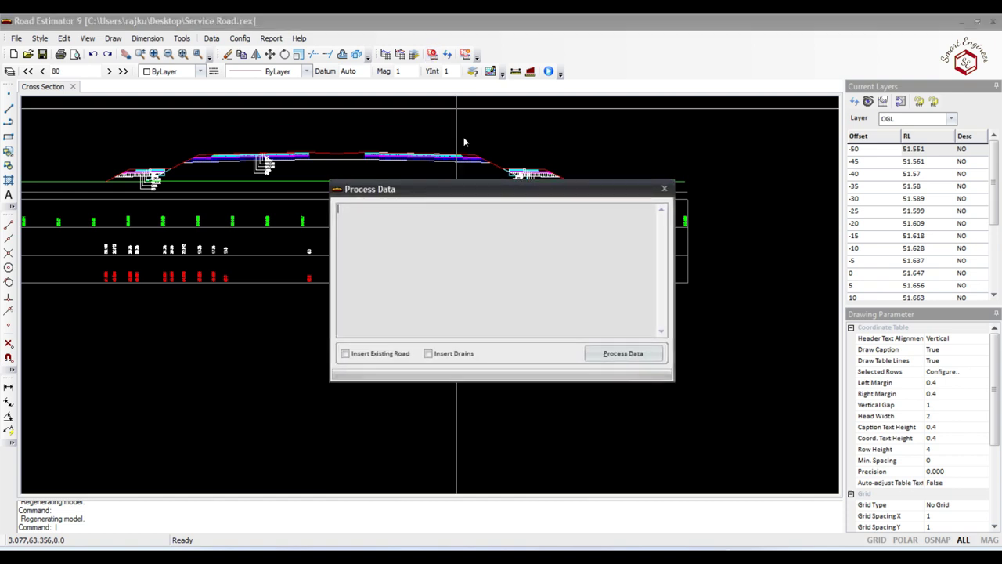
{"action": "left_click", "coordinate": [623, 355]}
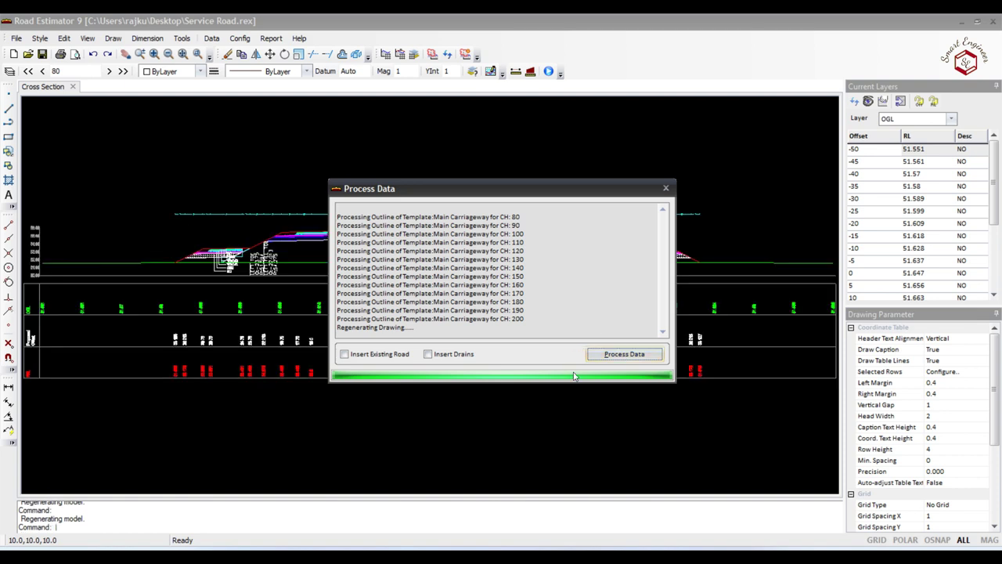
{"action": "left_click", "coordinate": [666, 188]}
Zoom around the chainage 80 cross section to inspect pavement layers, side slopes and toe labels.
{"action": "scroll", "coordinate": [408, 222], "scroll_direction": "up", "scroll_amount": 5}
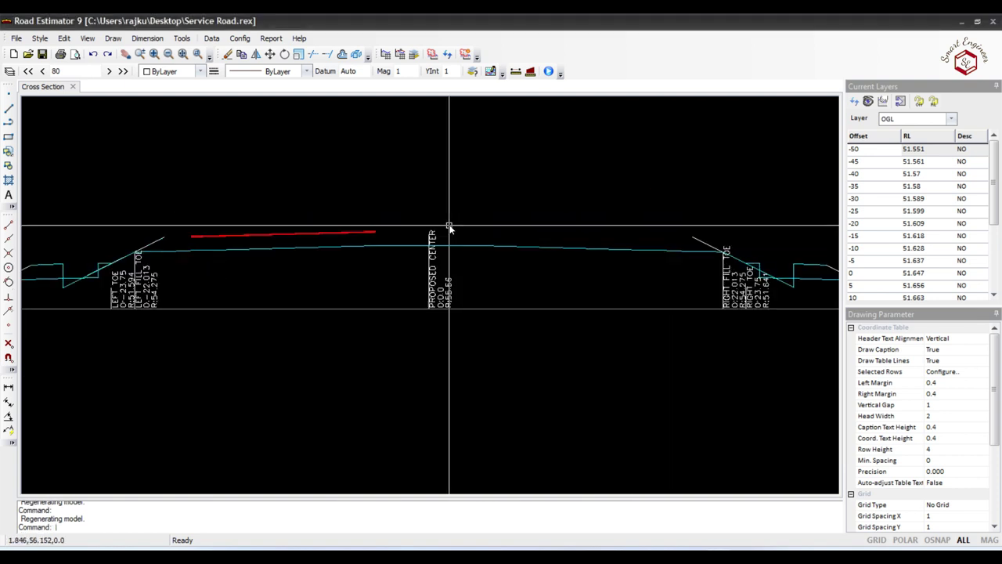
{"action": "scroll", "coordinate": [408, 221], "scroll_direction": "up", "scroll_amount": 2}
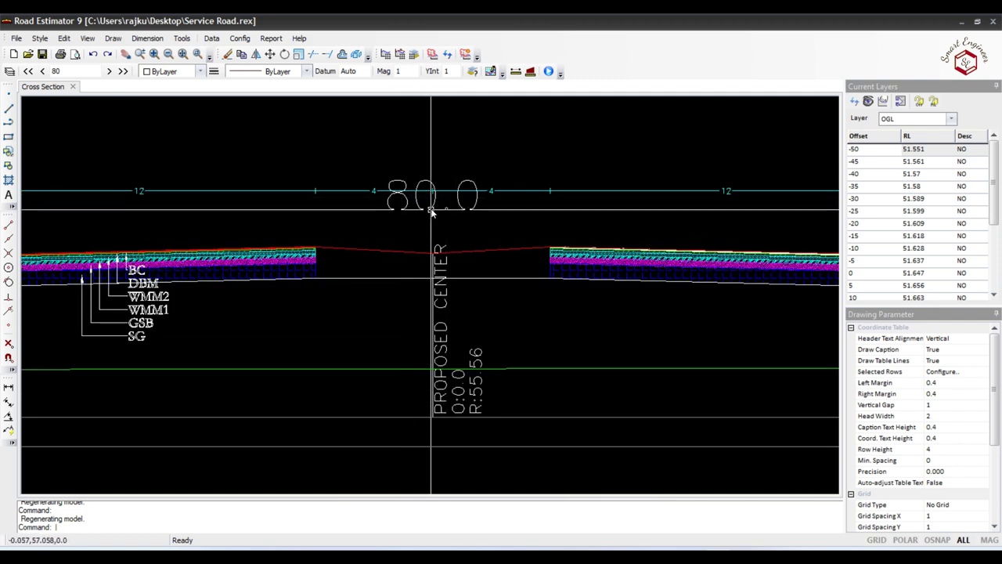
{"action": "scroll", "coordinate": [433, 184], "scroll_direction": "down", "scroll_amount": 1}
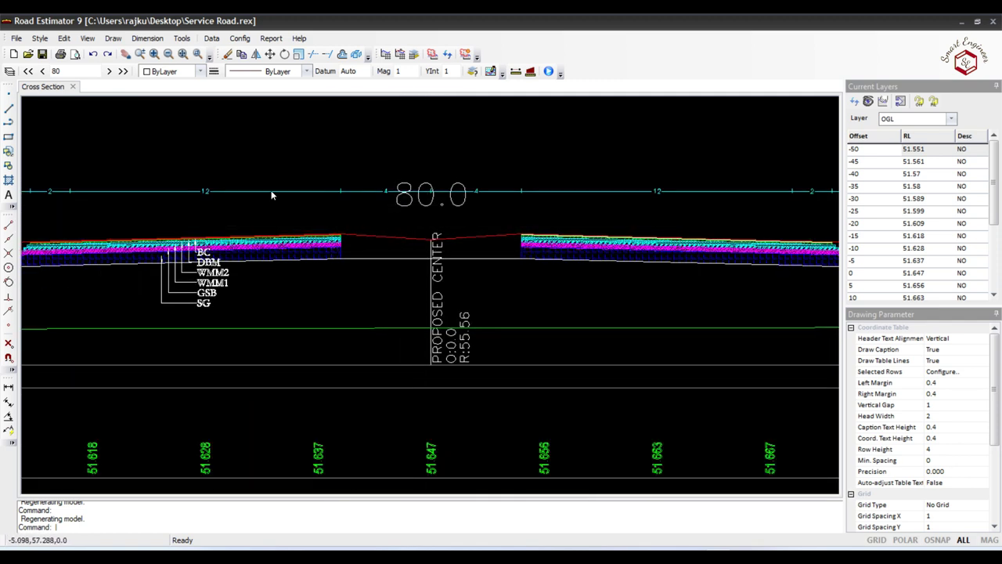
{"action": "scroll", "coordinate": [378, 202], "scroll_direction": "up", "scroll_amount": 1}
{"action": "scroll", "coordinate": [380, 200], "scroll_direction": "up", "scroll_amount": 1}
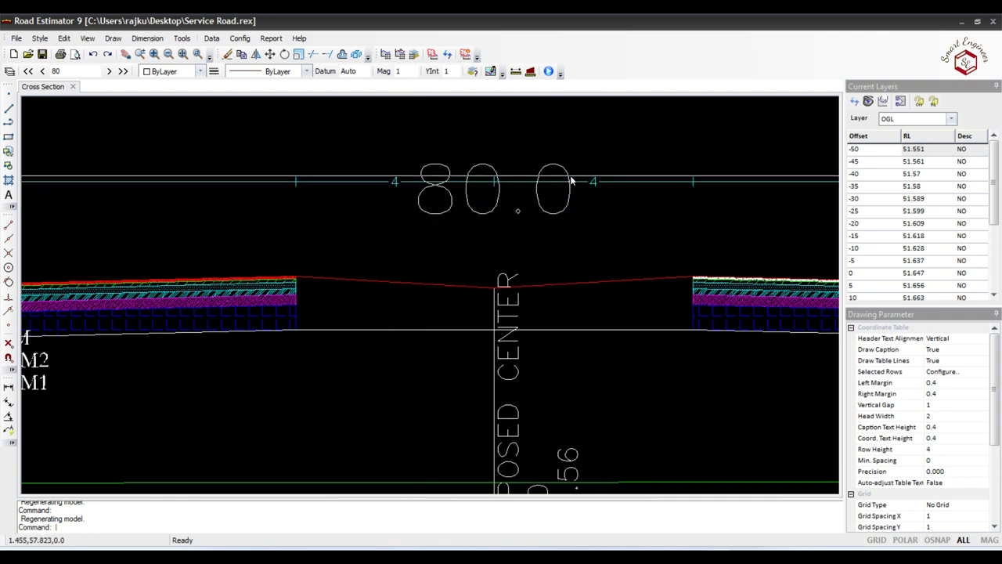
{"action": "scroll", "coordinate": [592, 188], "scroll_direction": "down", "scroll_amount": 2}
{"action": "scroll", "coordinate": [656, 235], "scroll_direction": "down", "scroll_amount": 1}
{"action": "scroll", "coordinate": [674, 227], "scroll_direction": "up", "scroll_amount": 2}
{"action": "scroll", "coordinate": [682, 217], "scroll_direction": "up", "scroll_amount": 1}
{"action": "scroll", "coordinate": [673, 227], "scroll_direction": "down", "scroll_amount": 3}
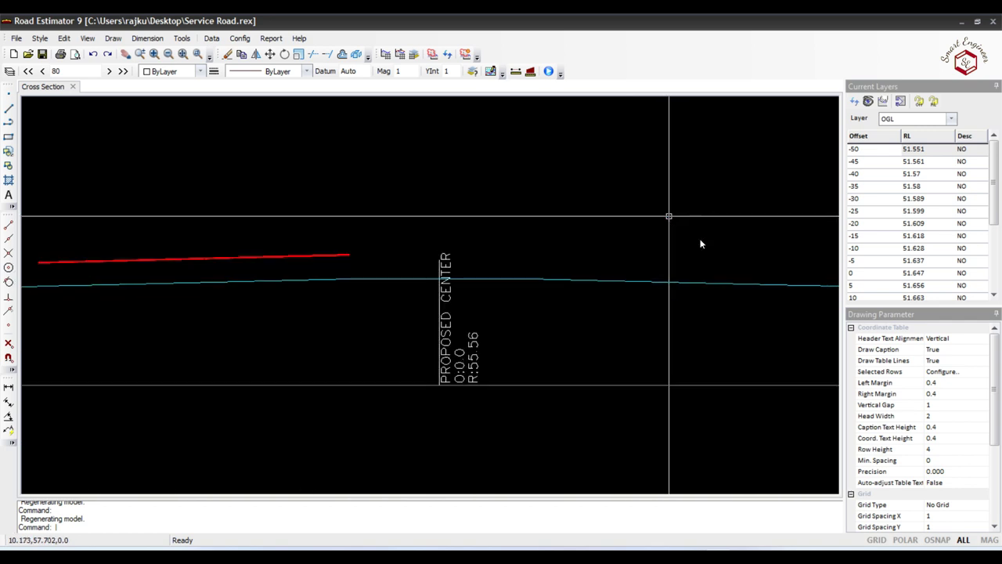
{"action": "scroll", "coordinate": [264, 269], "scroll_direction": "up", "scroll_amount": 1}
{"action": "scroll", "coordinate": [186, 210], "scroll_direction": "up", "scroll_amount": 2}
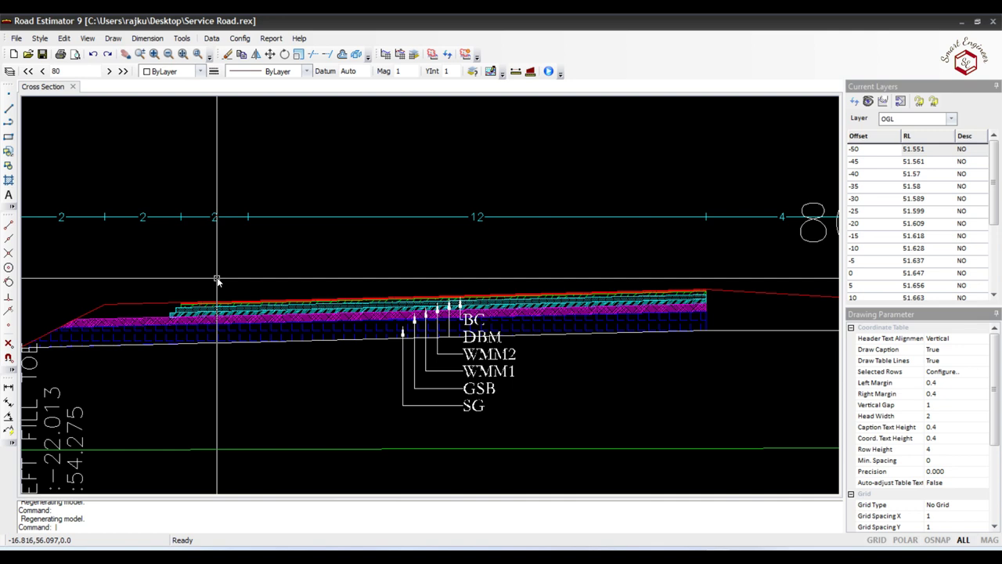
{"action": "scroll", "coordinate": [217, 280], "scroll_direction": "down", "scroll_amount": 2}
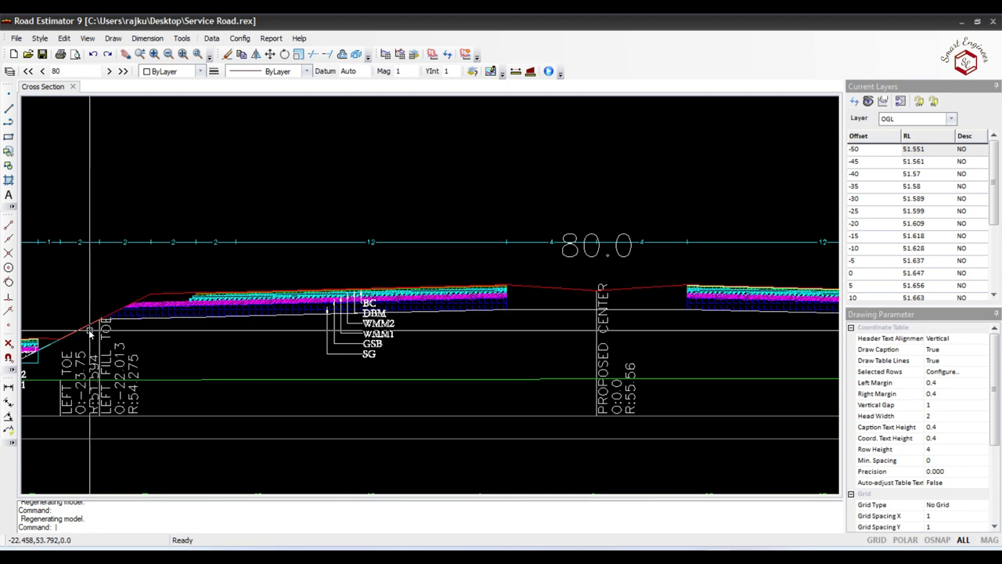
{"action": "scroll", "coordinate": [94, 332], "scroll_direction": "down", "scroll_amount": 1}
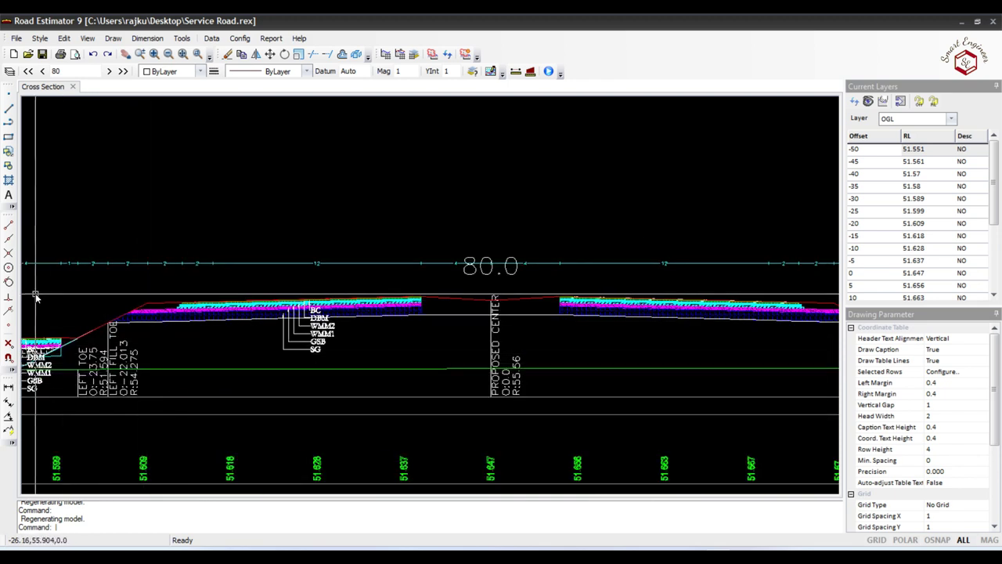
{"action": "scroll", "coordinate": [250, 332], "scroll_direction": "down", "scroll_amount": 2}
{"action": "scroll", "coordinate": [119, 334], "scroll_direction": "up", "scroll_amount": 2}
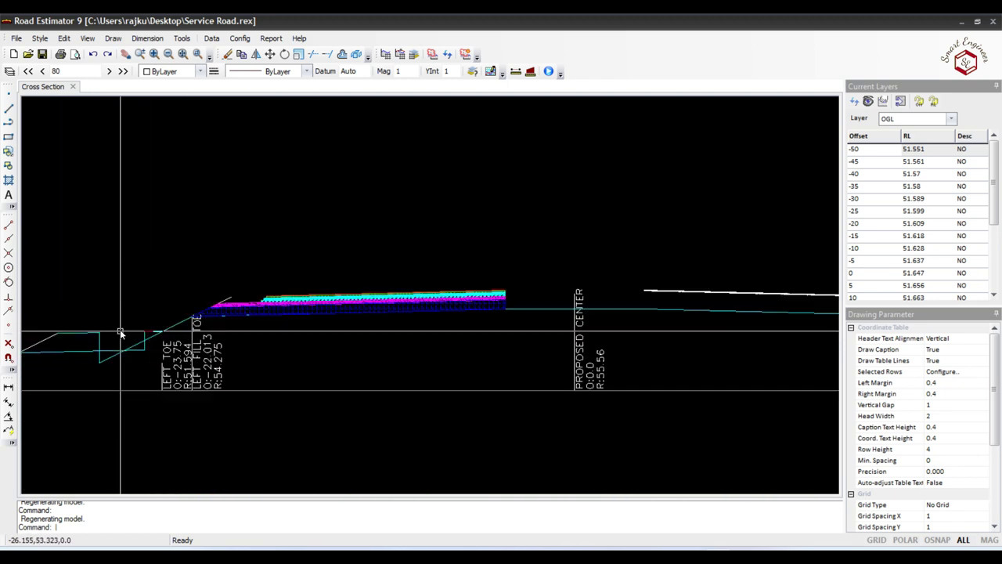
{"action": "scroll", "coordinate": [119, 334], "scroll_direction": "up", "scroll_amount": 1}
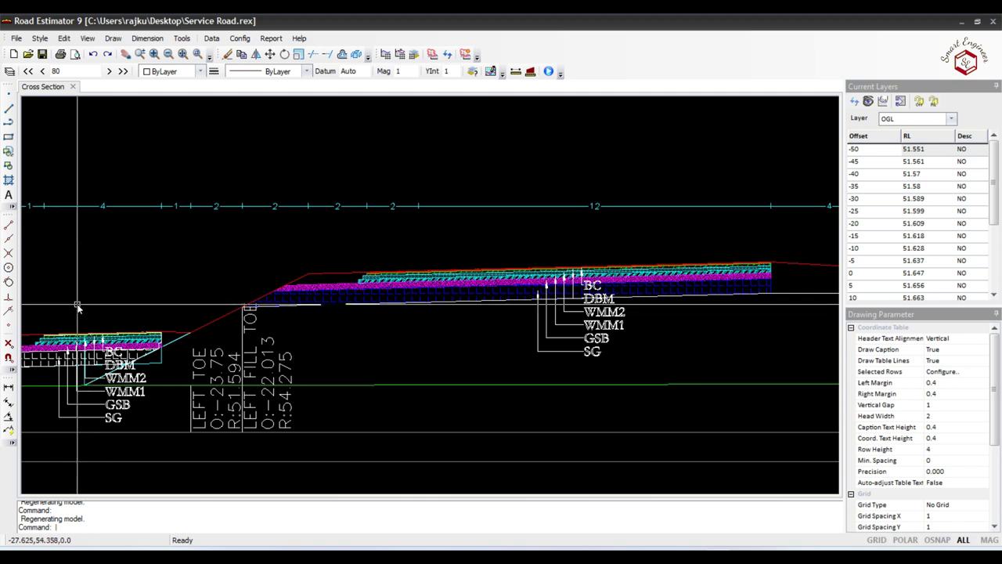
{"action": "scroll", "coordinate": [307, 357], "scroll_direction": "down", "scroll_amount": 1}
{"action": "scroll", "coordinate": [126, 266], "scroll_direction": "up", "scroll_amount": 1}
{"action": "scroll", "coordinate": [69, 271], "scroll_direction": "up", "scroll_amount": 1}
{"action": "scroll", "coordinate": [69, 272], "scroll_direction": "down", "scroll_amount": 2}
{"action": "scroll", "coordinate": [439, 329], "scroll_direction": "up", "scroll_amount": 1}
{"action": "scroll", "coordinate": [538, 326], "scroll_direction": "up", "scroll_amount": 1}
{"action": "scroll", "coordinate": [497, 336], "scroll_direction": "down", "scroll_amount": 1}
{"action": "scroll", "coordinate": [515, 217], "scroll_direction": "up", "scroll_amount": 1}
{"action": "scroll", "coordinate": [509, 217], "scroll_direction": "down", "scroll_amount": 2}
{"action": "scroll", "coordinate": [500, 303], "scroll_direction": "up", "scroll_amount": 1}
{"action": "scroll", "coordinate": [461, 369], "scroll_direction": "down", "scroll_amount": 2}
{"action": "scroll", "coordinate": [456, 371], "scroll_direction": "down", "scroll_amount": 1}
{"action": "scroll", "coordinate": [407, 313], "scroll_direction": "up", "scroll_amount": 1}
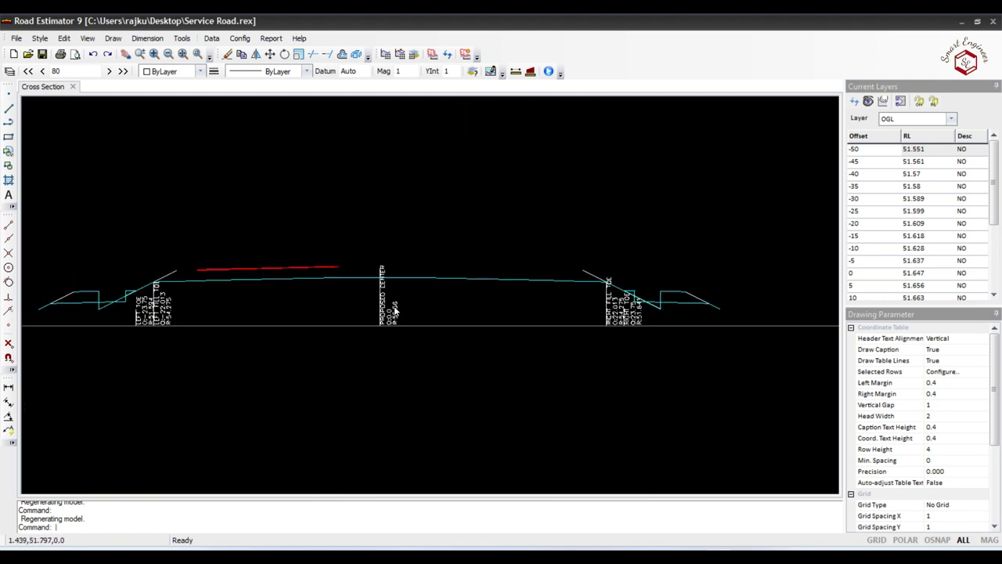
{"action": "scroll", "coordinate": [359, 214], "scroll_direction": "up", "scroll_amount": 1}
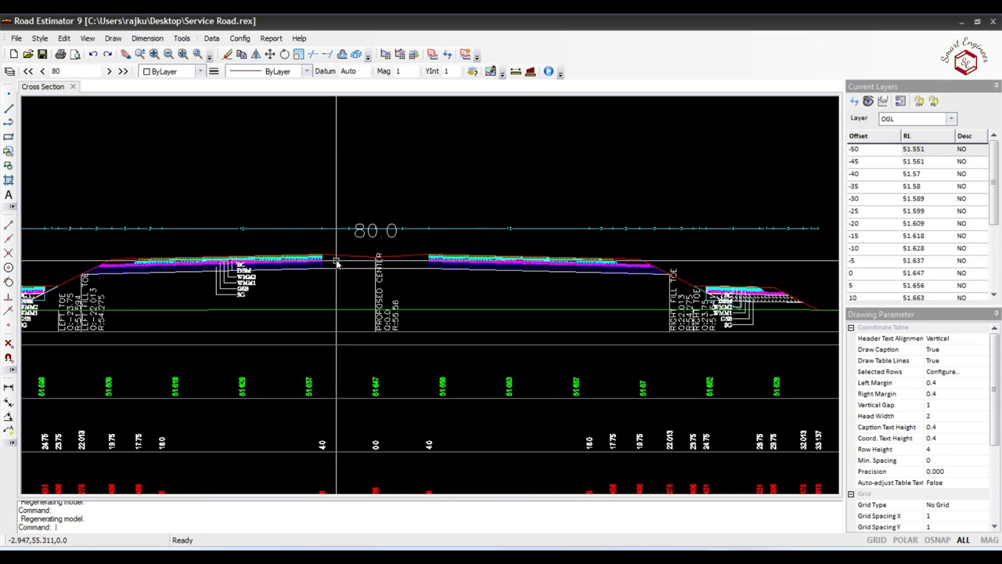
Save the Service Road project data before switching to another project.
{"action": "left_click", "coordinate": [16, 39]}
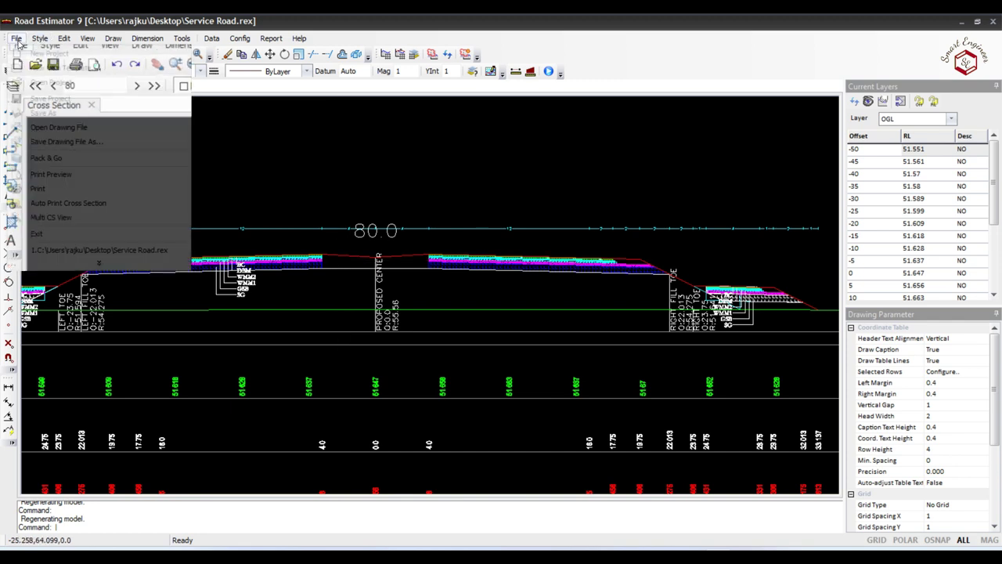
{"action": "left_click", "coordinate": [44, 83]}
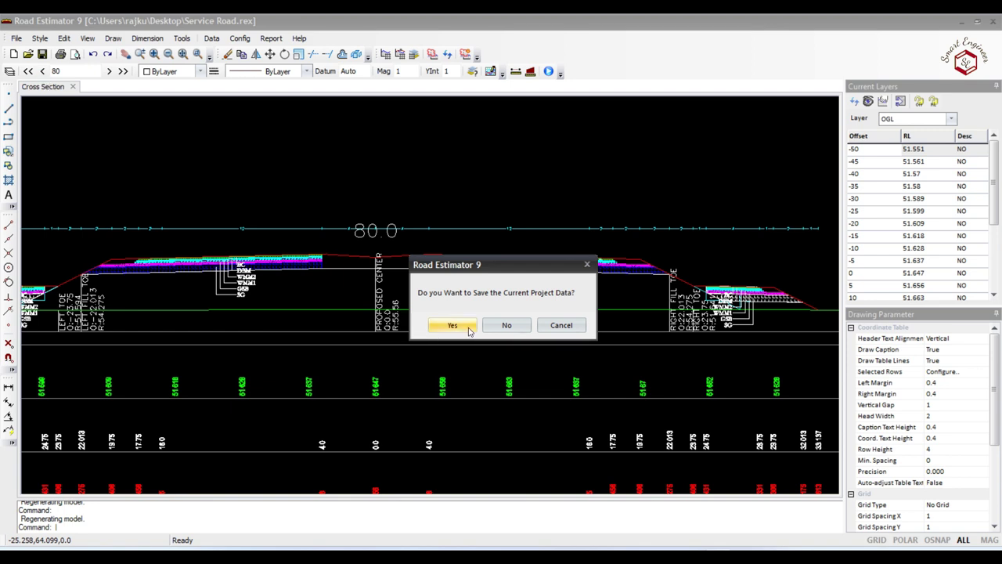
{"action": "left_click", "coordinate": [454, 325]}
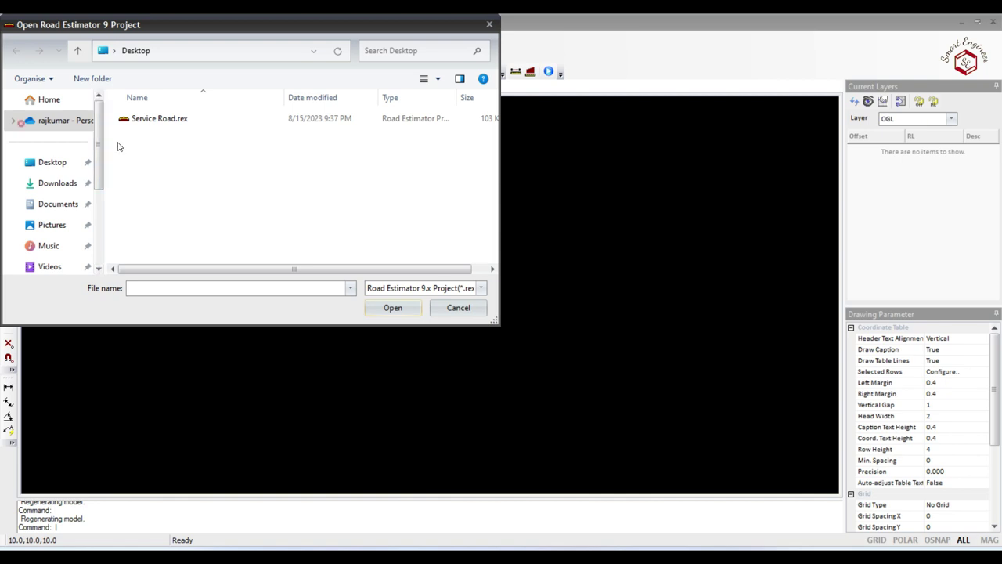
Browse to the Desktop for Road Estimator project files, then close the browser without opening anything.
{"action": "left_click", "coordinate": [52, 163]}
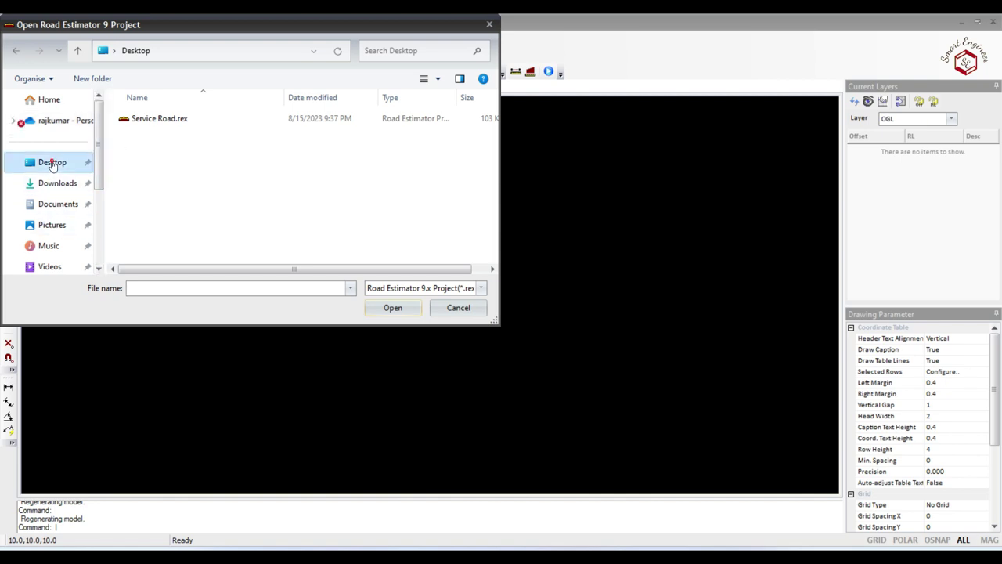
{"action": "left_click", "coordinate": [451, 289]}
{"action": "left_click", "coordinate": [538, 263]}
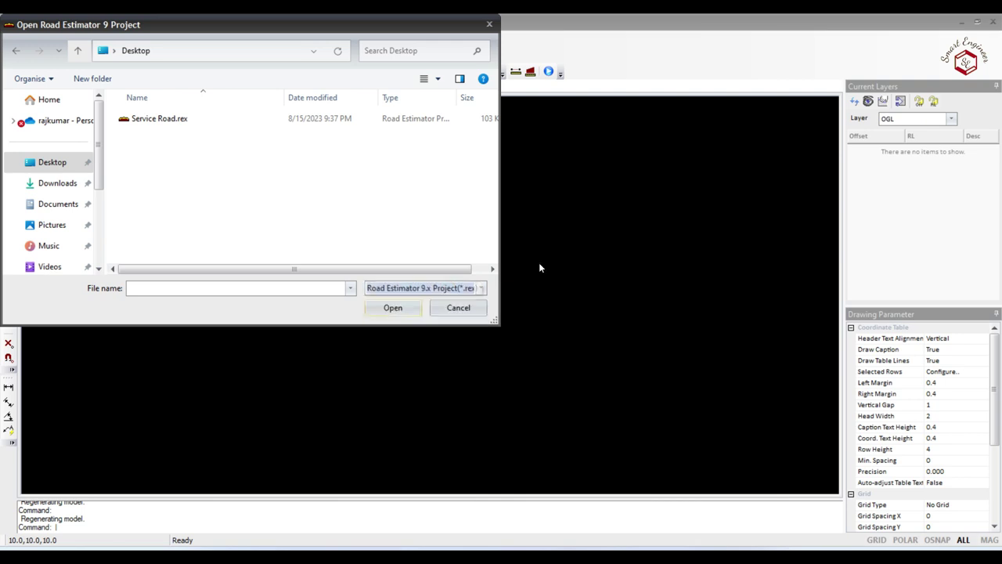
{"action": "left_click", "coordinate": [489, 25]}
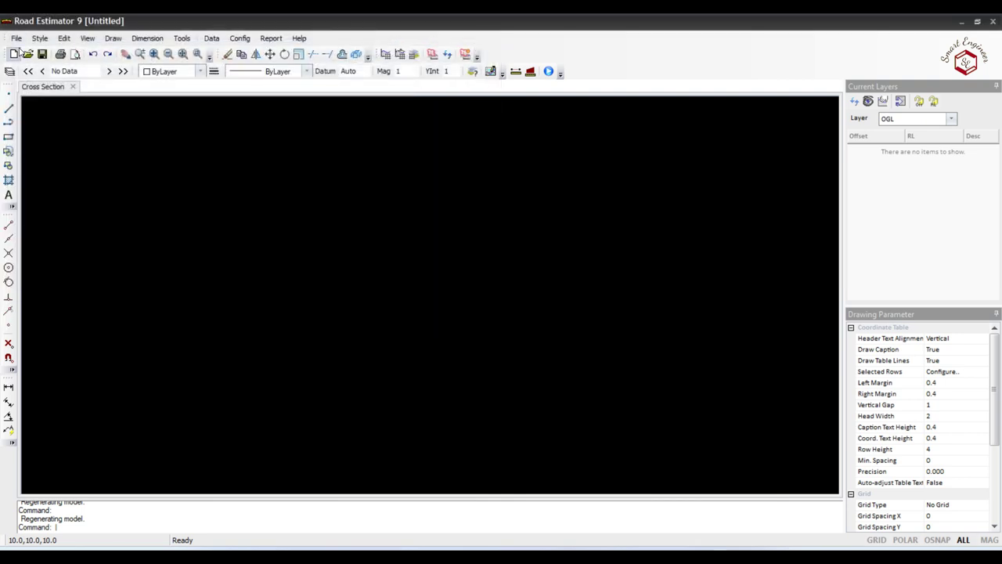
{"action": "left_click", "coordinate": [17, 39]}
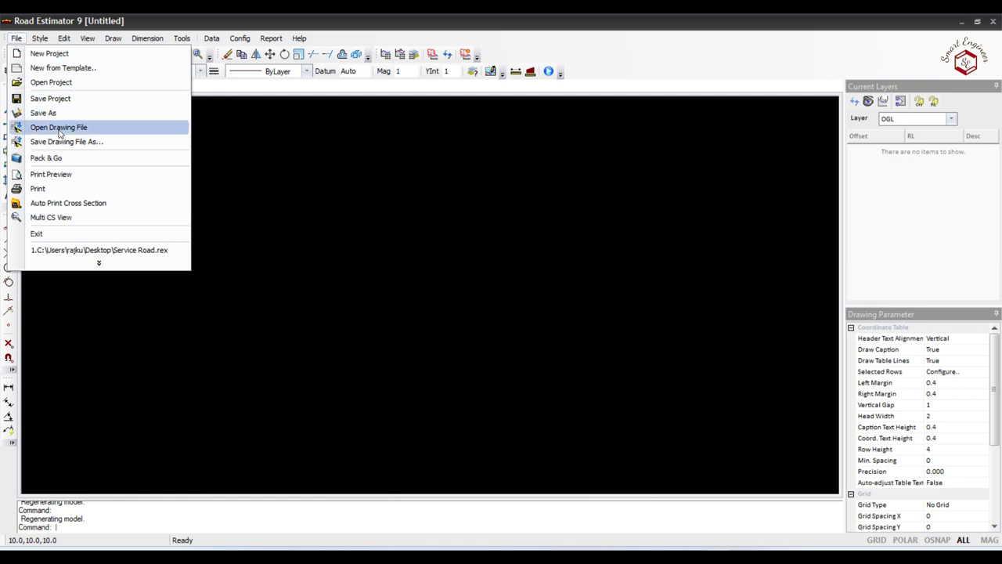
{"action": "left_click", "coordinate": [59, 128]}
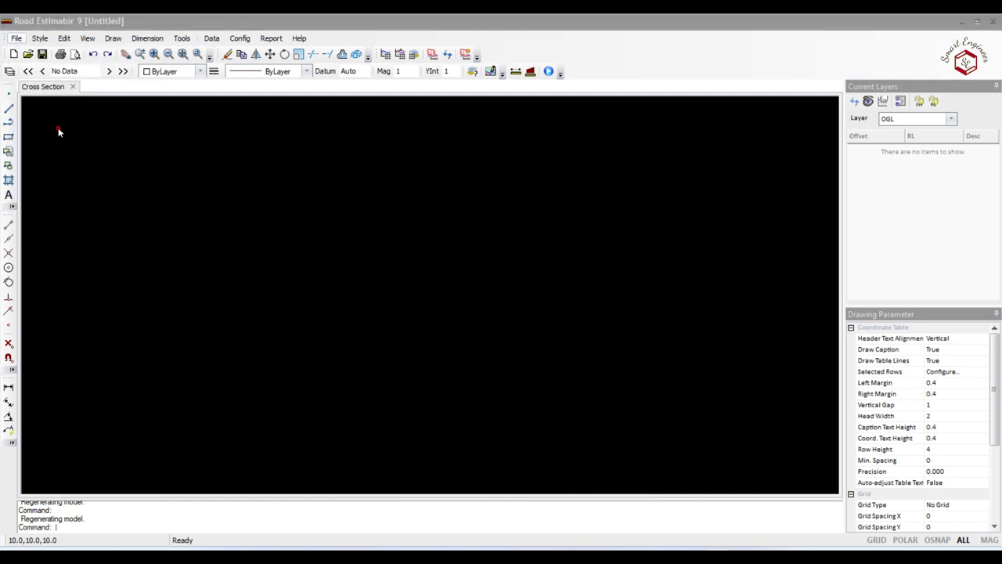
{"action": "left_click", "coordinate": [113, 50]}
{"action": "left_click", "coordinate": [136, 51]}
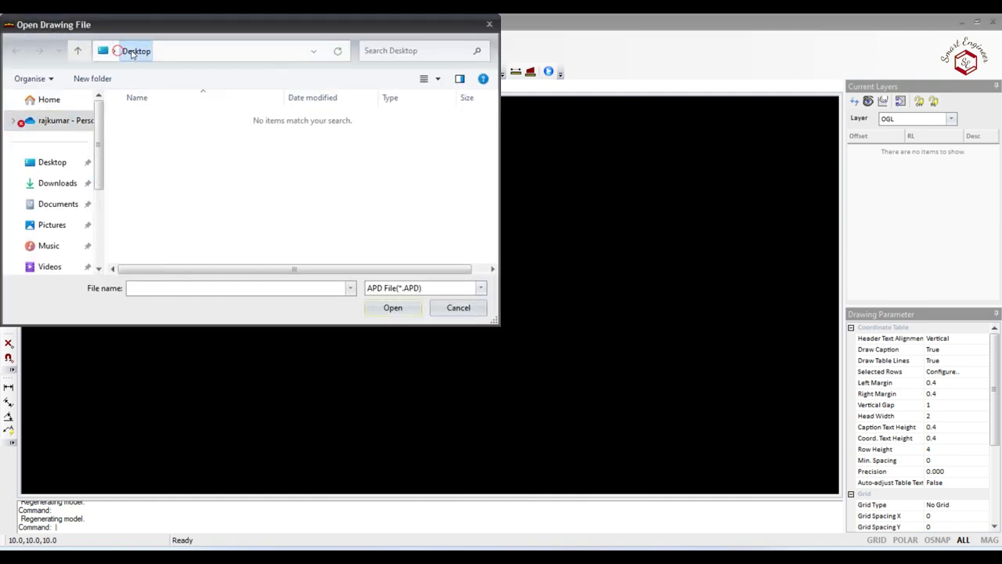
{"action": "left_click", "coordinate": [447, 287]}
{"action": "left_click", "coordinate": [413, 308]}
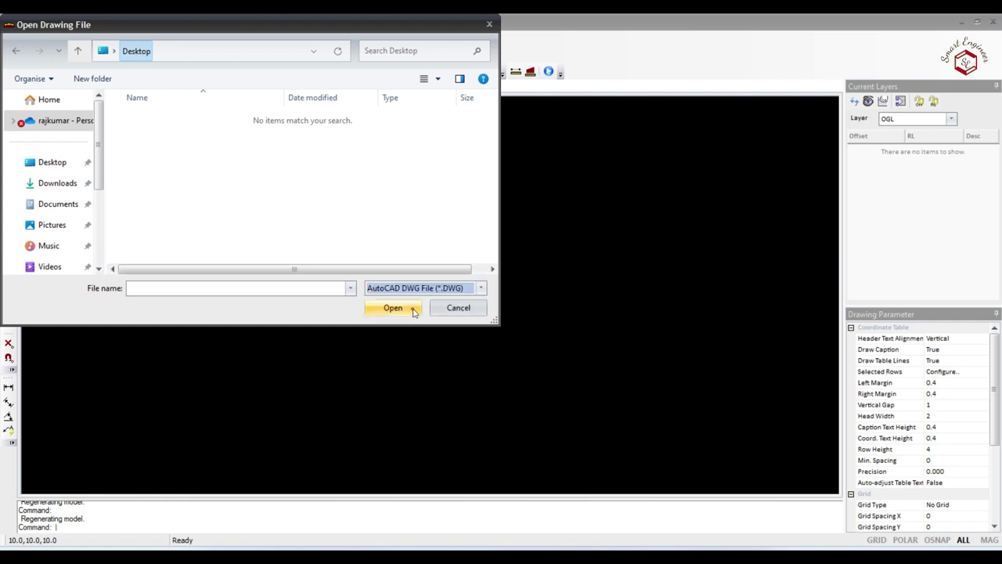
{"action": "left_click", "coordinate": [482, 289]}
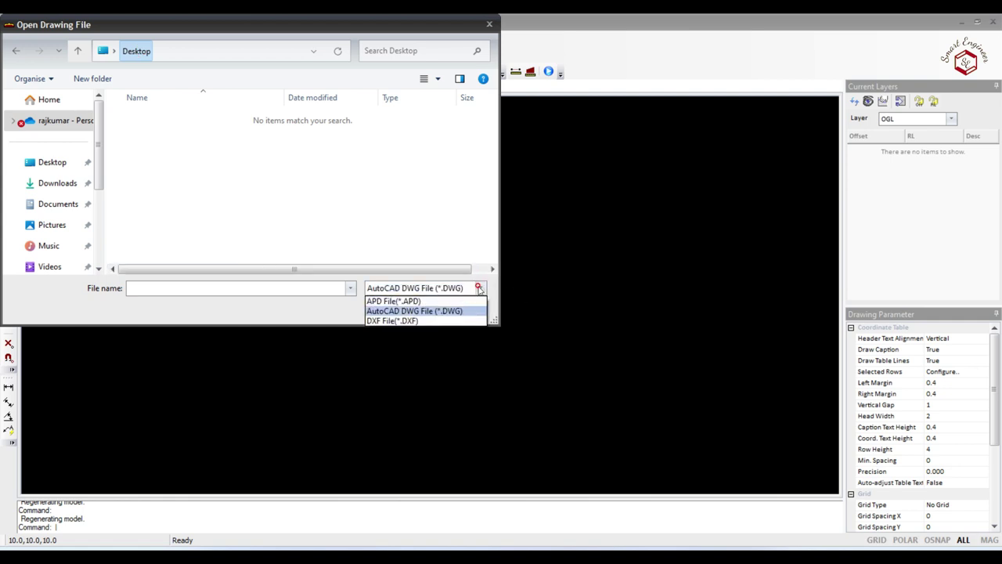
{"action": "left_click", "coordinate": [396, 321]}
{"action": "left_click", "coordinate": [481, 288]}
{"action": "left_click", "coordinate": [396, 311]}
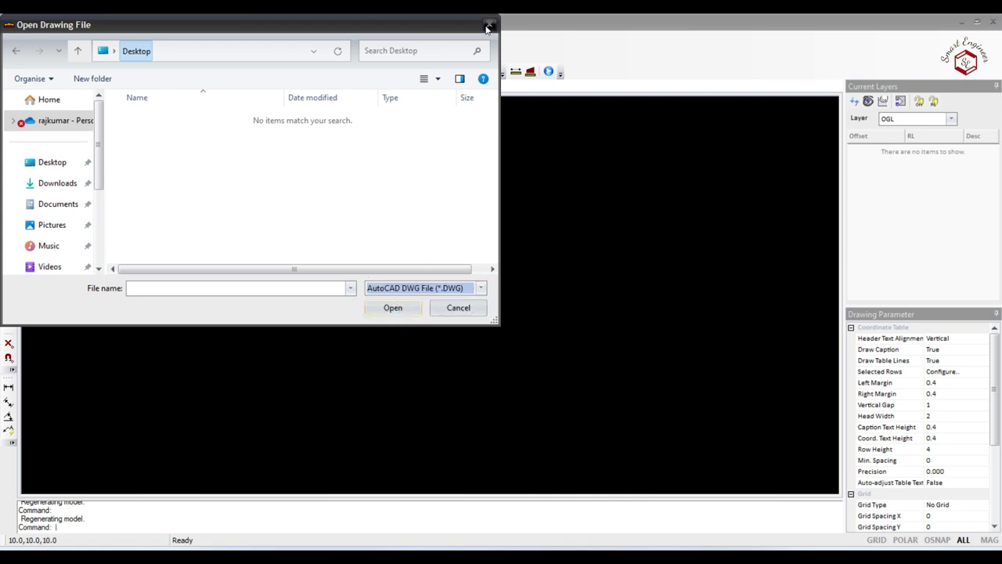
{"action": "left_click", "coordinate": [487, 28]}
{"action": "left_click", "coordinate": [978, 21]}
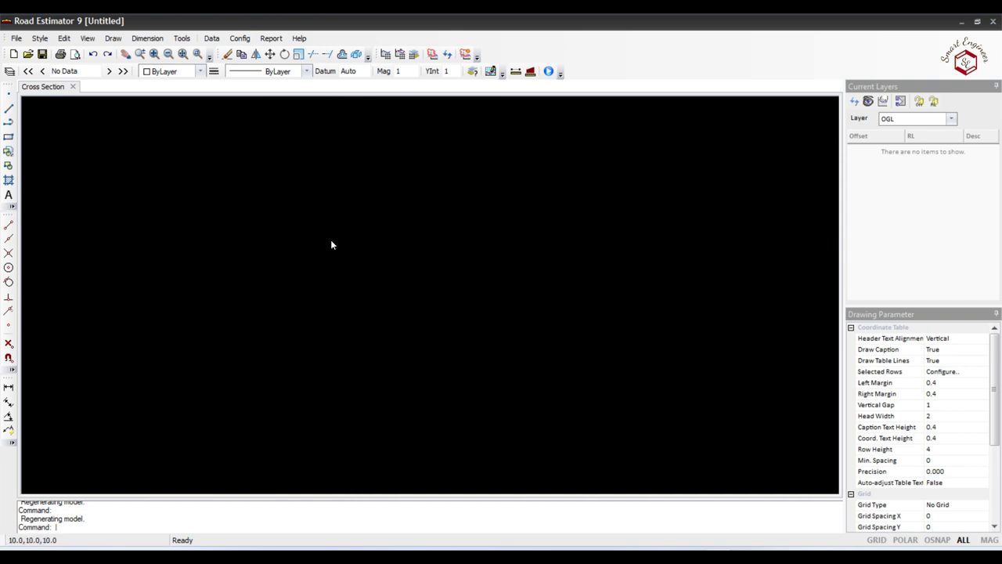
Paste the tree block into the median and move it just right of the proposed centre.
{"action": "left_click", "coordinate": [993, 23]}
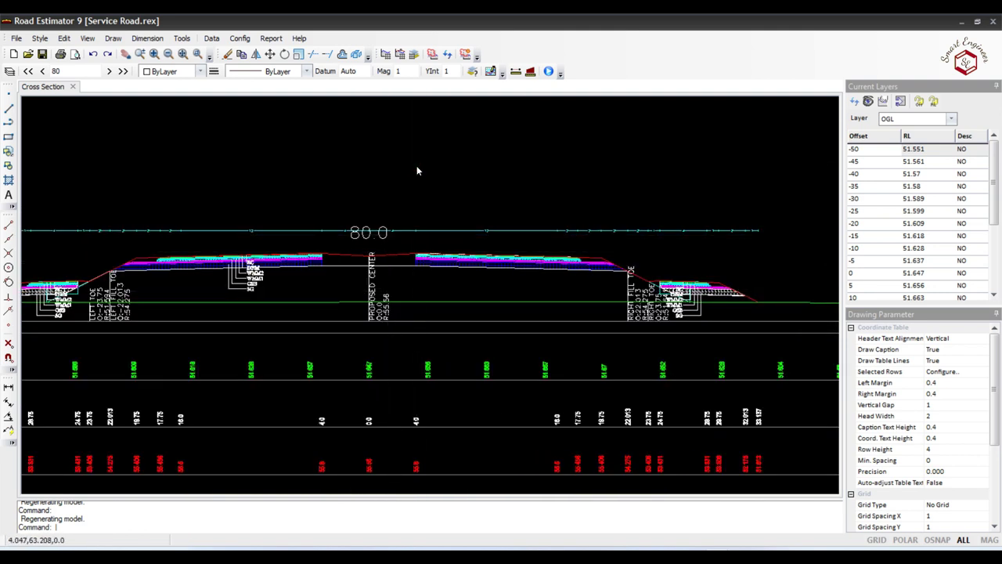
{"action": "key", "text": "ctrl+v"}
{"action": "scroll", "coordinate": [416, 168], "scroll_direction": "up", "scroll_amount": 5}
{"action": "scroll", "coordinate": [441, 193], "scroll_direction": "down", "scroll_amount": 2}
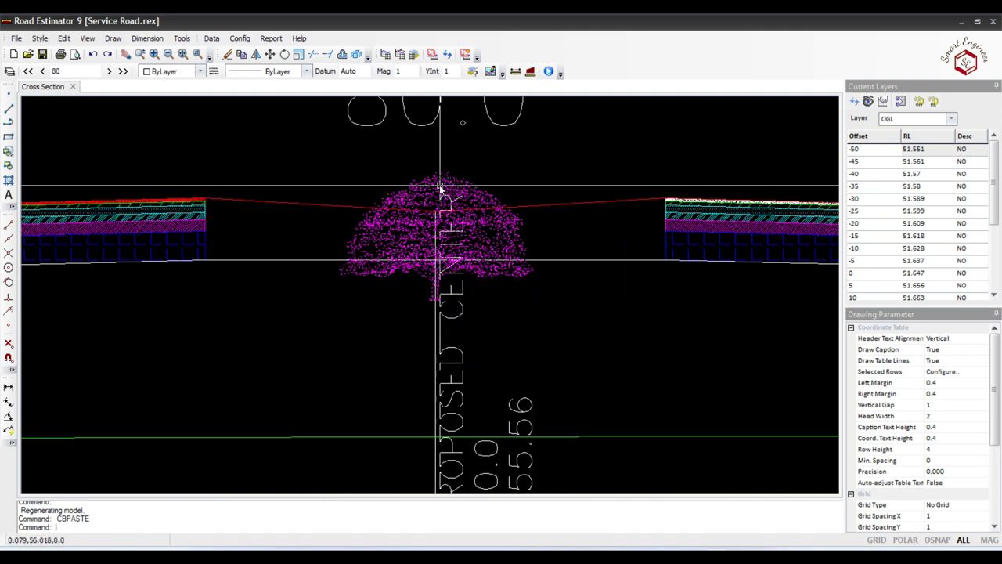
{"action": "scroll", "coordinate": [452, 327], "scroll_direction": "down", "scroll_amount": 2}
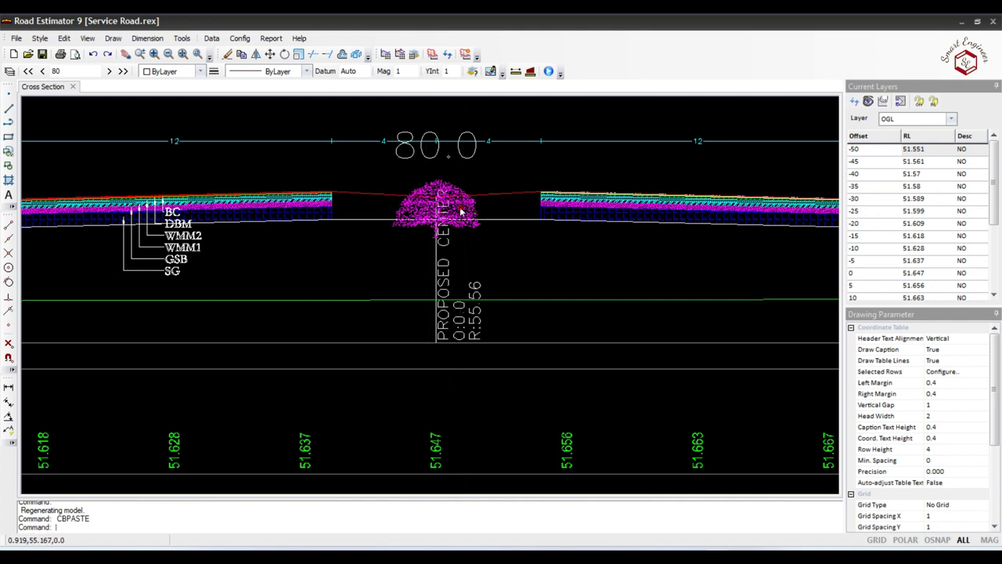
{"action": "type", "text": "M"}
{"action": "key", "text": "Return"}
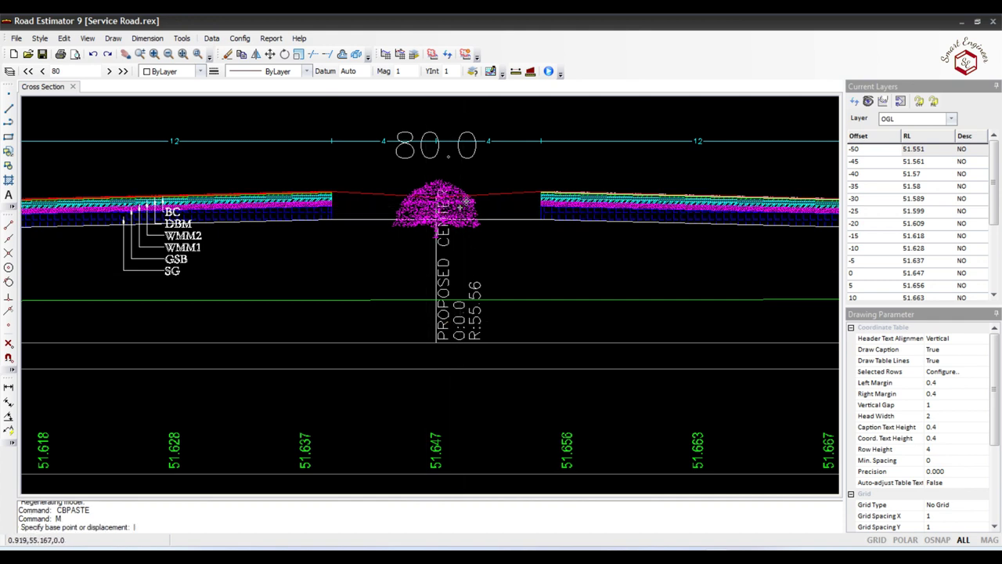
{"action": "left_click", "coordinate": [466, 200]}
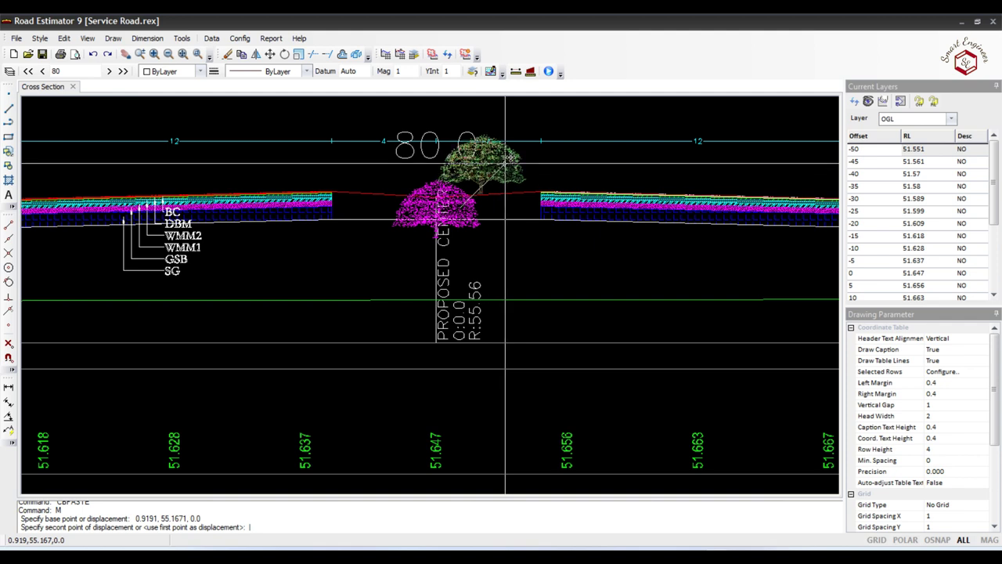
{"action": "left_click", "coordinate": [519, 167]}
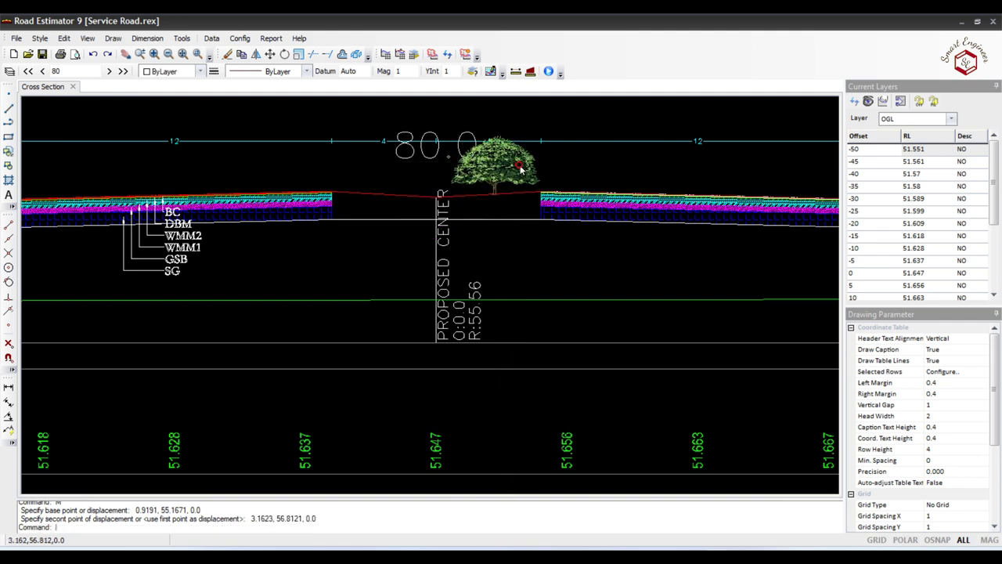
Copy the placed tree block and paste a second copy.
{"action": "left_click", "coordinate": [514, 171]}
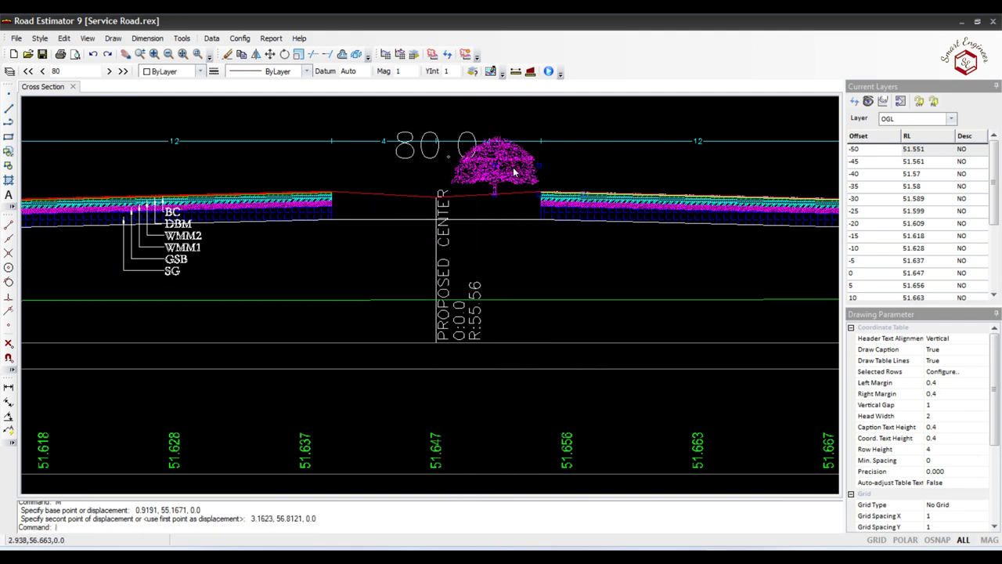
{"action": "key", "text": "ctrl+c"}
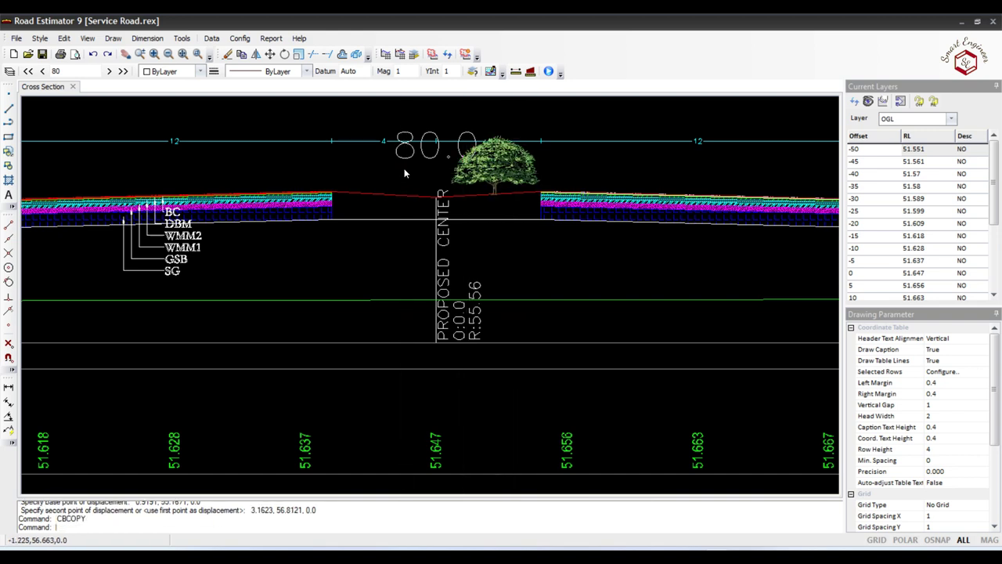
{"action": "key", "text": "ctrl+v"}
{"action": "scroll", "coordinate": [404, 172], "scroll_direction": "down", "scroll_amount": 5}
{"action": "scroll", "coordinate": [431, 227], "scroll_direction": "down", "scroll_amount": 2}
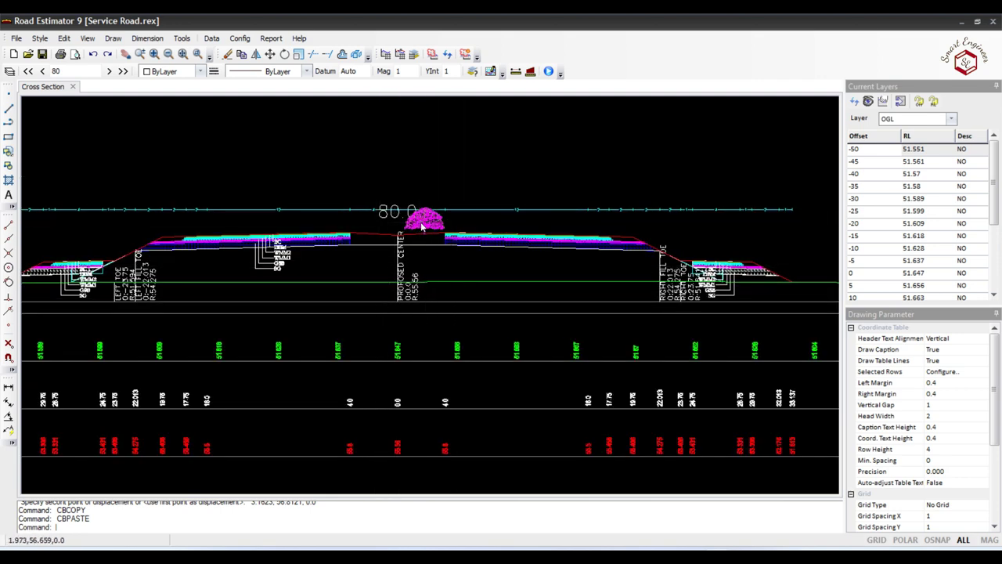
Drop the pasted tree copy beside the centre line in the chainage 80 median.
{"action": "left_click", "coordinate": [421, 225]}
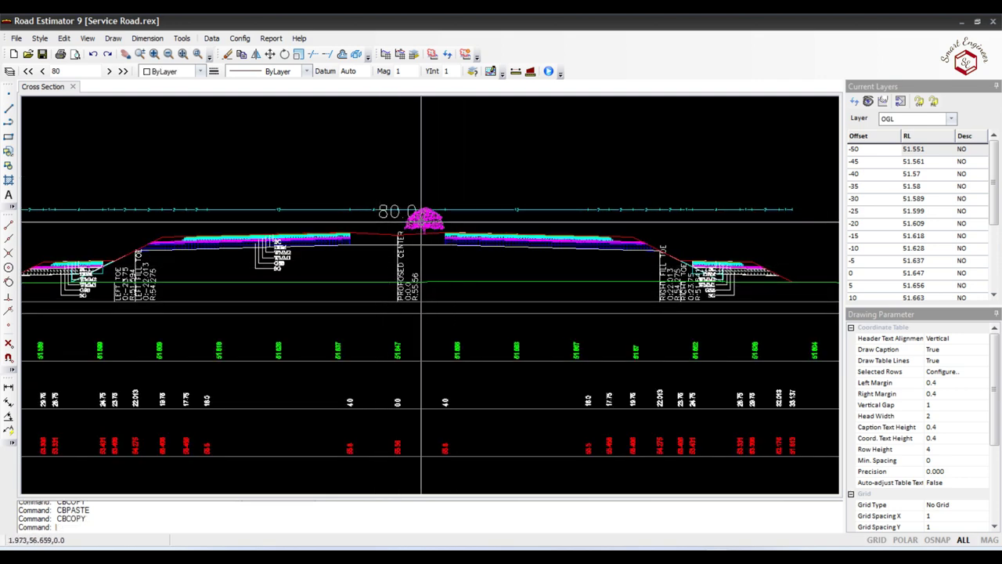
{"action": "scroll", "coordinate": [421, 222], "scroll_direction": "up", "scroll_amount": 5}
{"action": "scroll", "coordinate": [470, 245], "scroll_direction": "down", "scroll_amount": 2}
{"action": "scroll", "coordinate": [469, 245], "scroll_direction": "down", "scroll_amount": 2}
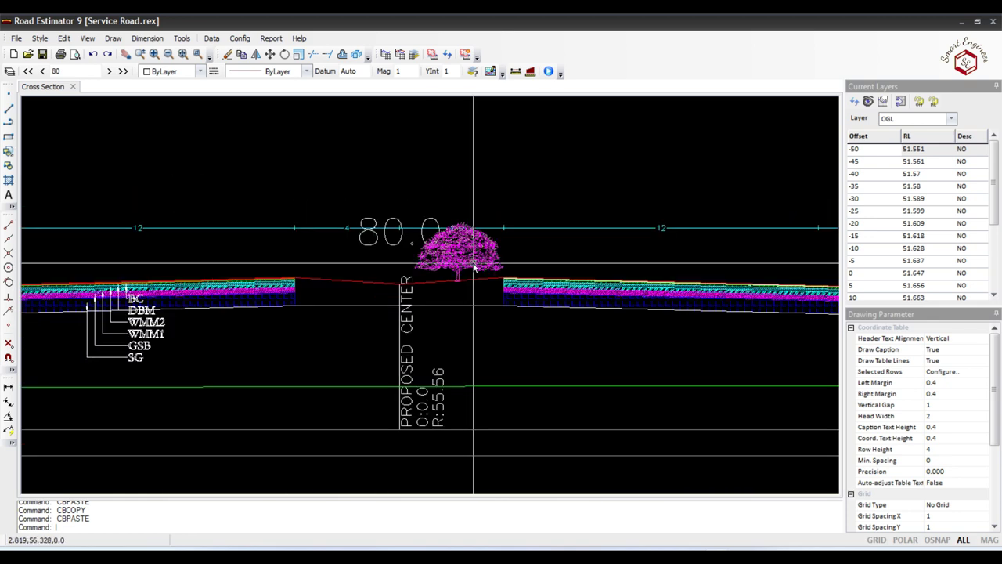
Move the tree copy left of the proposed centre so two trees flank it.
{"action": "type", "text": "m"}
{"action": "key", "text": "Return"}
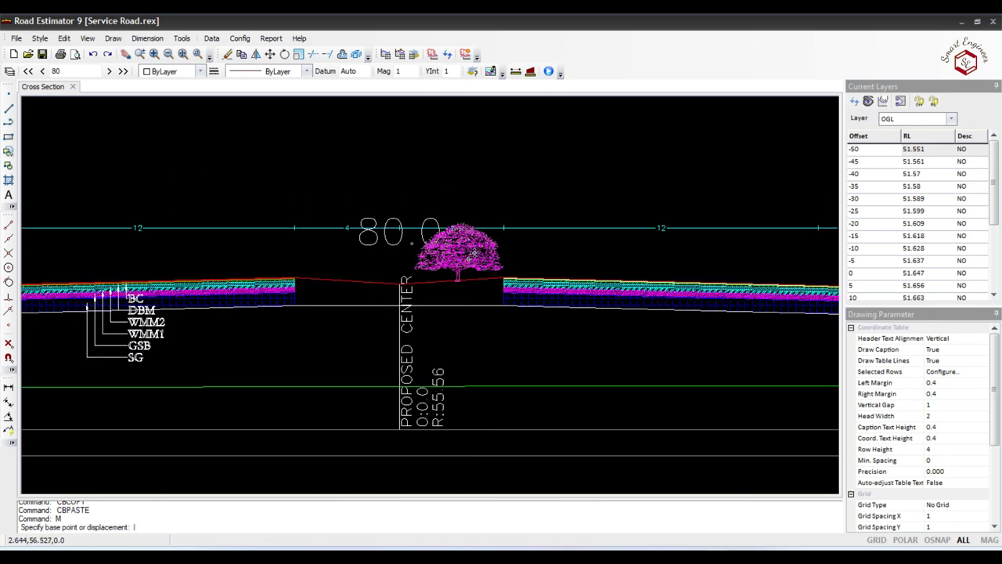
{"action": "left_click", "coordinate": [473, 252]}
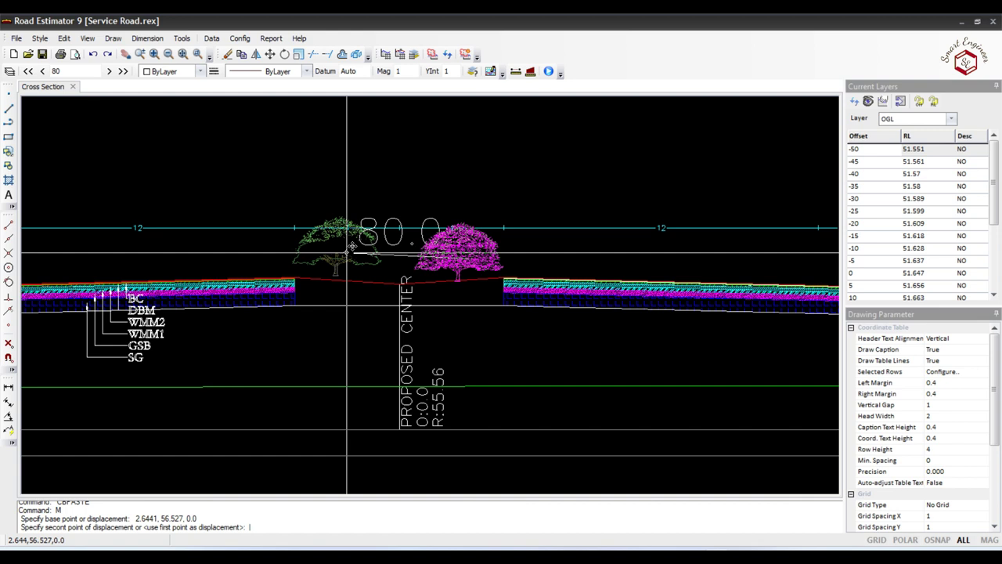
{"action": "left_click", "coordinate": [347, 257]}
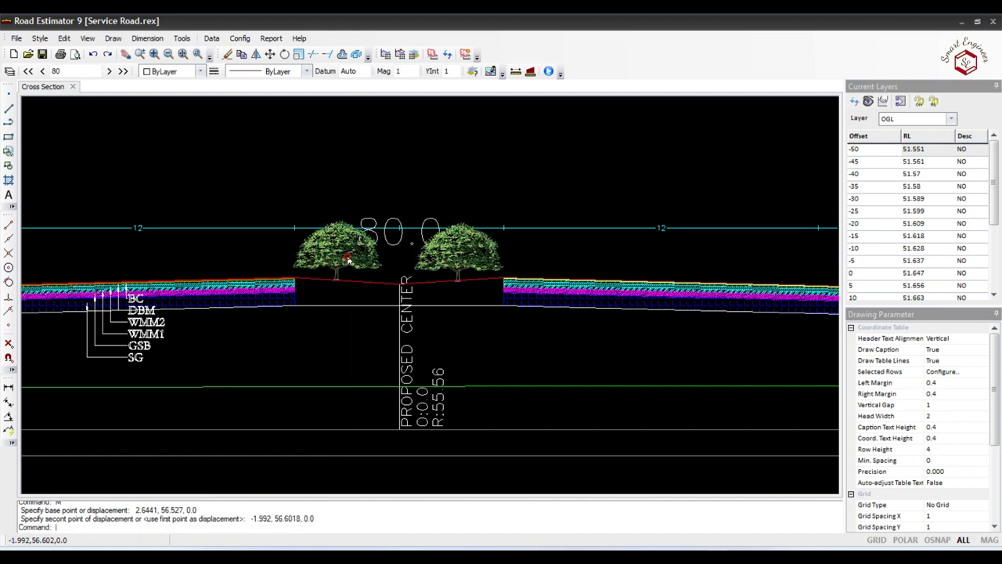
{"action": "scroll", "coordinate": [502, 368], "scroll_direction": "down", "scroll_amount": 3}
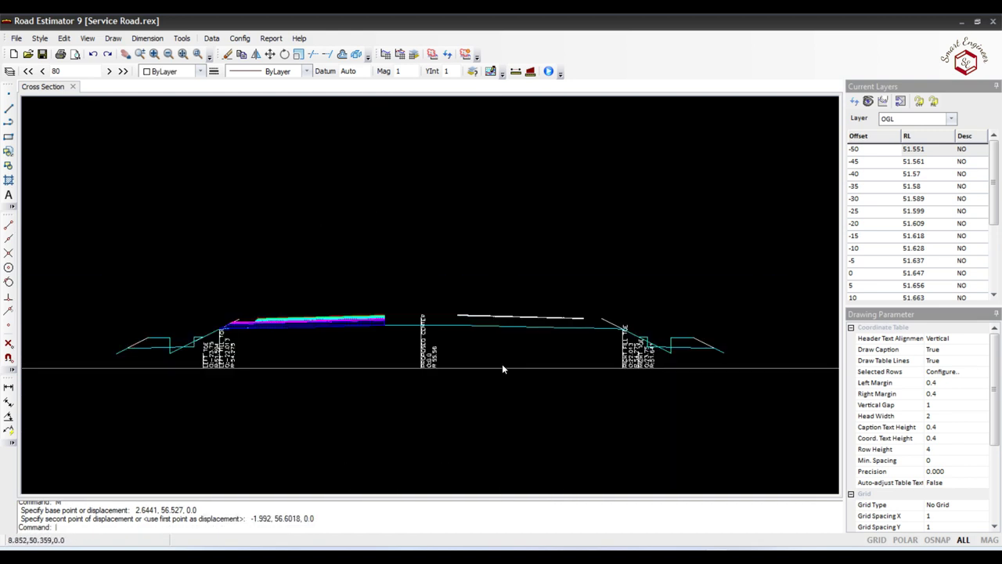
{"action": "scroll", "coordinate": [502, 368], "scroll_direction": "down", "scroll_amount": 1}
{"action": "scroll", "coordinate": [462, 368], "scroll_direction": "up", "scroll_amount": 2}
{"action": "scroll", "coordinate": [580, 347], "scroll_direction": "up", "scroll_amount": 1}
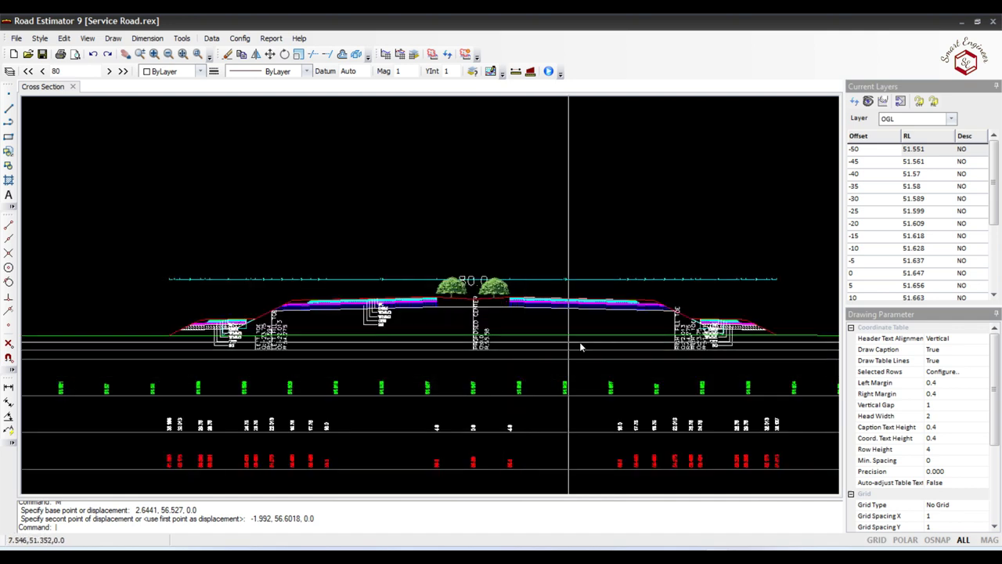
{"action": "scroll", "coordinate": [580, 346], "scroll_direction": "up", "scroll_amount": 2}
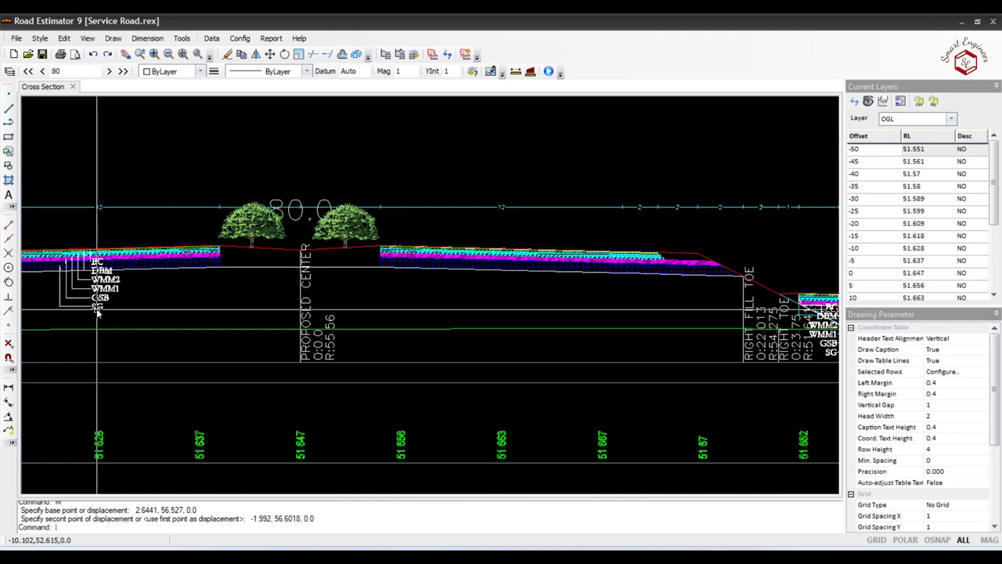
{"action": "left_click", "coordinate": [271, 38]}
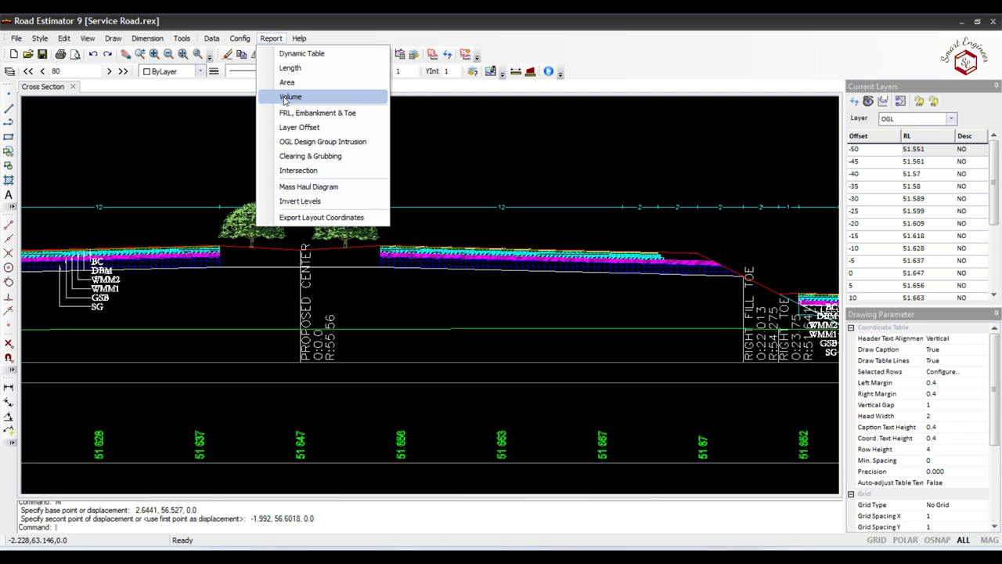
Generate a volume report from Embankment to Original Ground and select its cumulative fill values.
{"action": "left_click", "coordinate": [289, 97]}
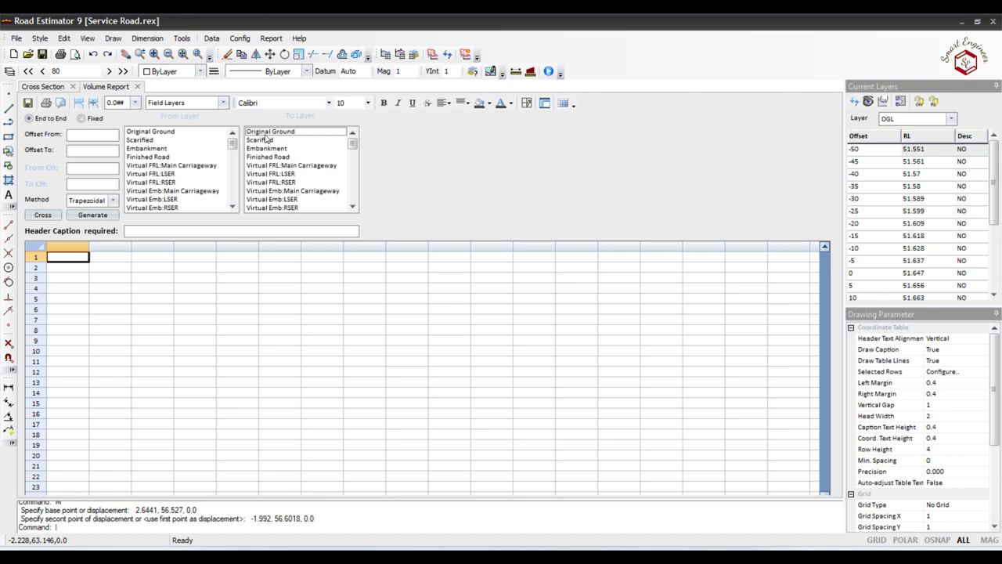
{"action": "left_click", "coordinate": [265, 133]}
{"action": "scroll", "coordinate": [168, 176], "scroll_direction": "down", "scroll_amount": 5}
{"action": "scroll", "coordinate": [167, 180], "scroll_direction": "up", "scroll_amount": 5}
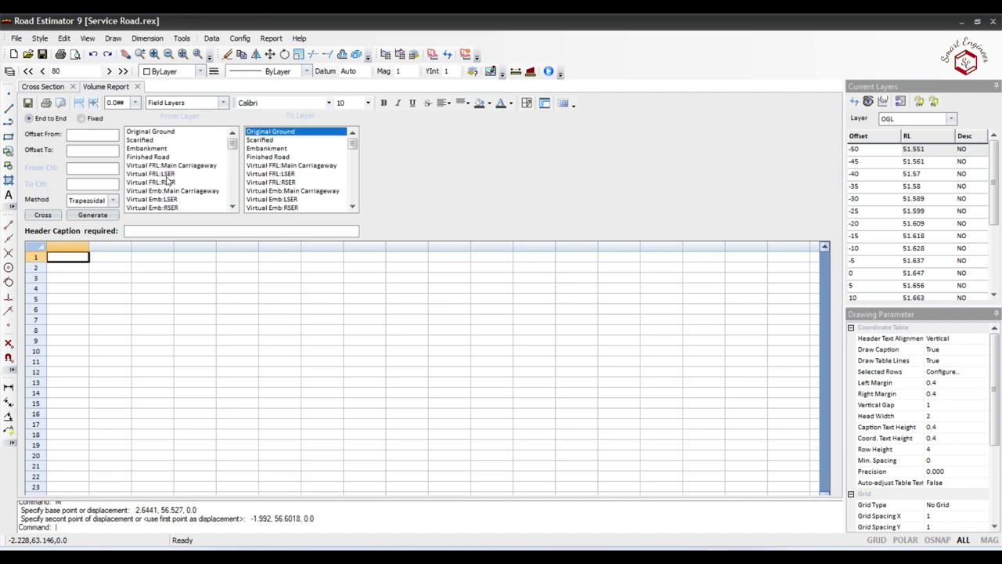
{"action": "left_click", "coordinate": [155, 148]}
{"action": "left_click", "coordinate": [90, 215]}
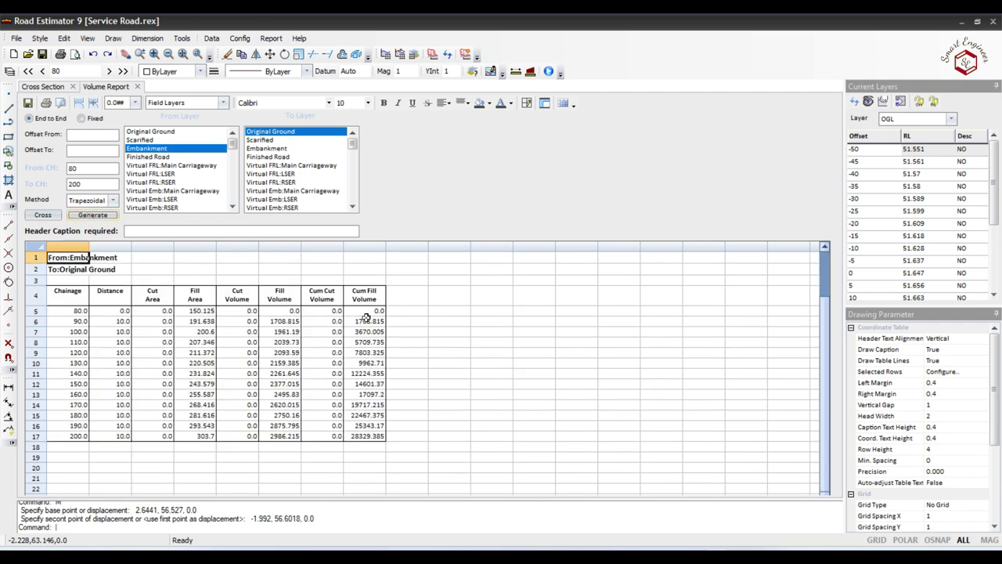
{"action": "left_click_drag", "start_coordinate": [367, 313], "coordinate": [370, 439]}
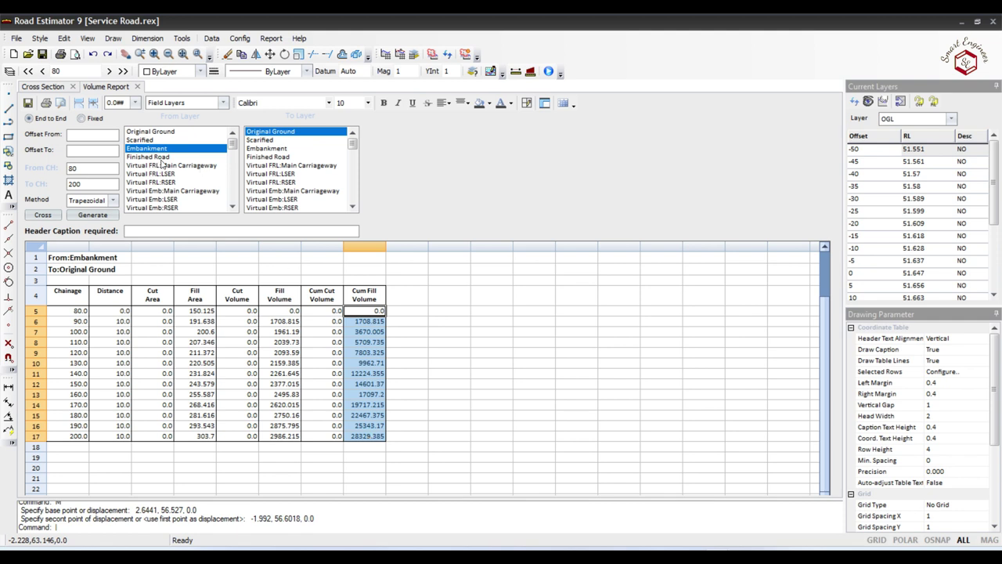
Regenerate the report with DLTOP:3:RHS:SG as source, reaching 1798.175 cumulative fill.
{"action": "left_click", "coordinate": [271, 133]}
{"action": "scroll", "coordinate": [271, 171], "scroll_direction": "down", "scroll_amount": 10}
{"action": "scroll", "coordinate": [172, 177], "scroll_direction": "down", "scroll_amount": 5}
{"action": "scroll", "coordinate": [172, 177], "scroll_direction": "down", "scroll_amount": 3}
{"action": "scroll", "coordinate": [171, 176], "scroll_direction": "down", "scroll_amount": 3}
{"action": "scroll", "coordinate": [173, 177], "scroll_direction": "down", "scroll_amount": 2}
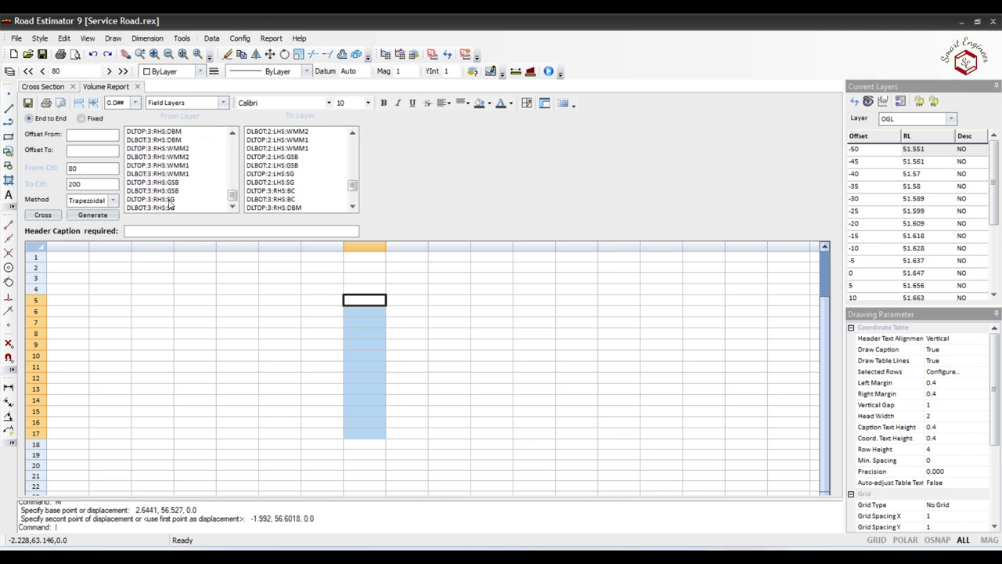
{"action": "left_click", "coordinate": [170, 200]}
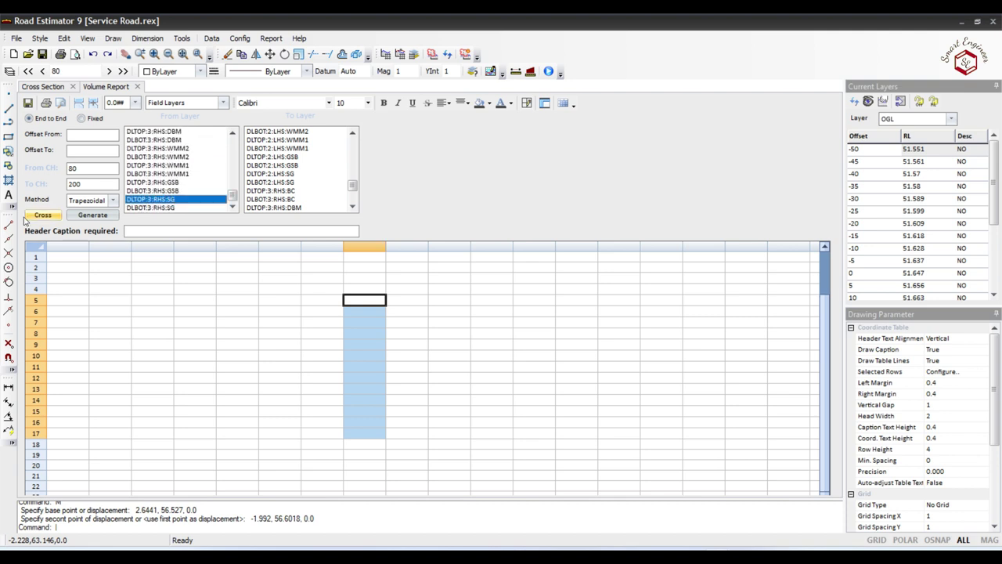
{"action": "left_click", "coordinate": [94, 215]}
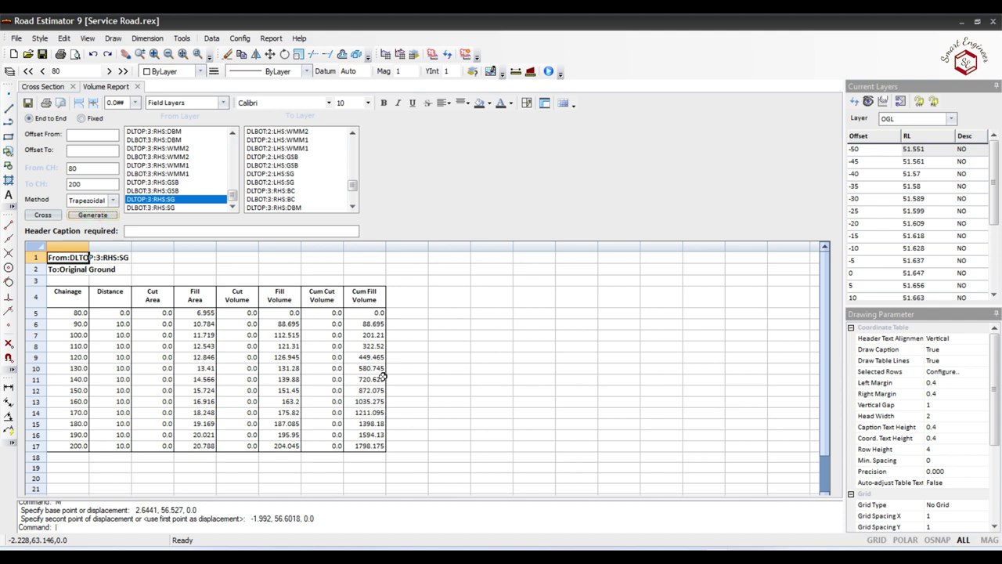
{"action": "left_click_drag", "start_coordinate": [368, 313], "coordinate": [377, 442]}
{"action": "left_click", "coordinate": [367, 445]}
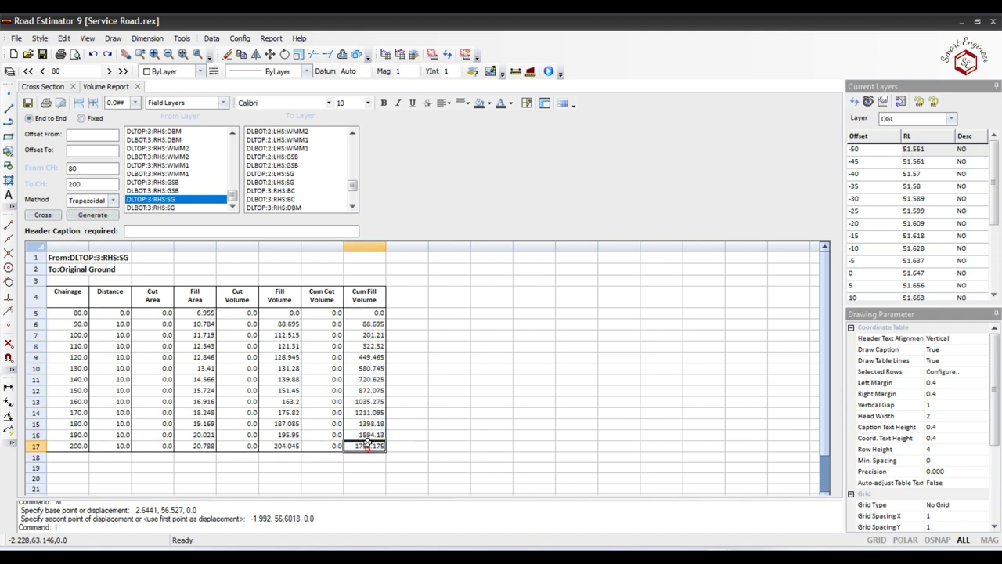
{"action": "left_click", "coordinate": [55, 86]}
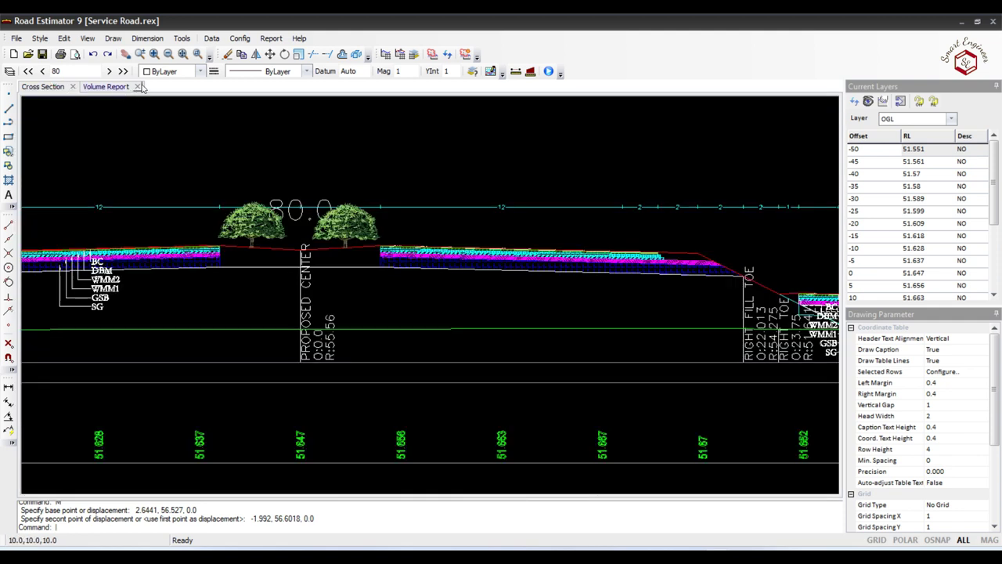
Close the Volume Report tab and zoom out on the chainage 80 cross section.
{"action": "left_click", "coordinate": [137, 87]}
{"action": "scroll", "coordinate": [395, 296], "scroll_direction": "down", "scroll_amount": 3}
{"action": "scroll", "coordinate": [395, 296], "scroll_direction": "down", "scroll_amount": 3}
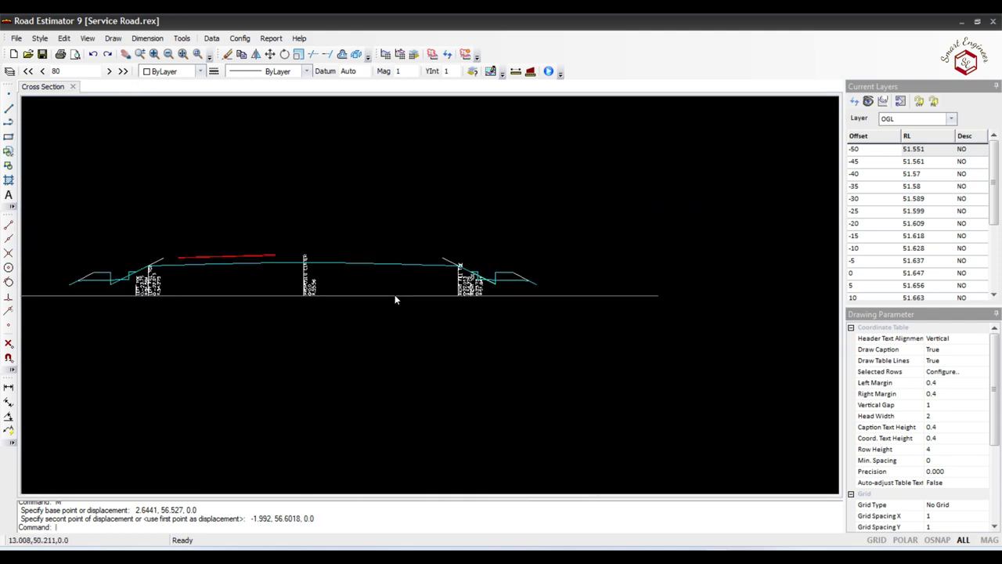
{"action": "scroll", "coordinate": [552, 306], "scroll_direction": "up", "scroll_amount": 2}
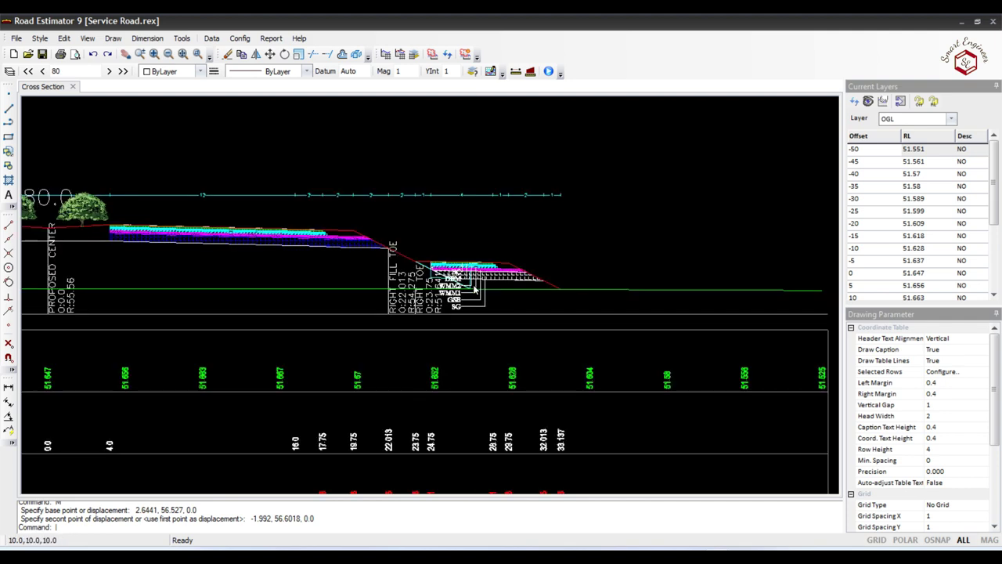
{"action": "scroll", "coordinate": [559, 319], "scroll_direction": "down", "scroll_amount": 2}
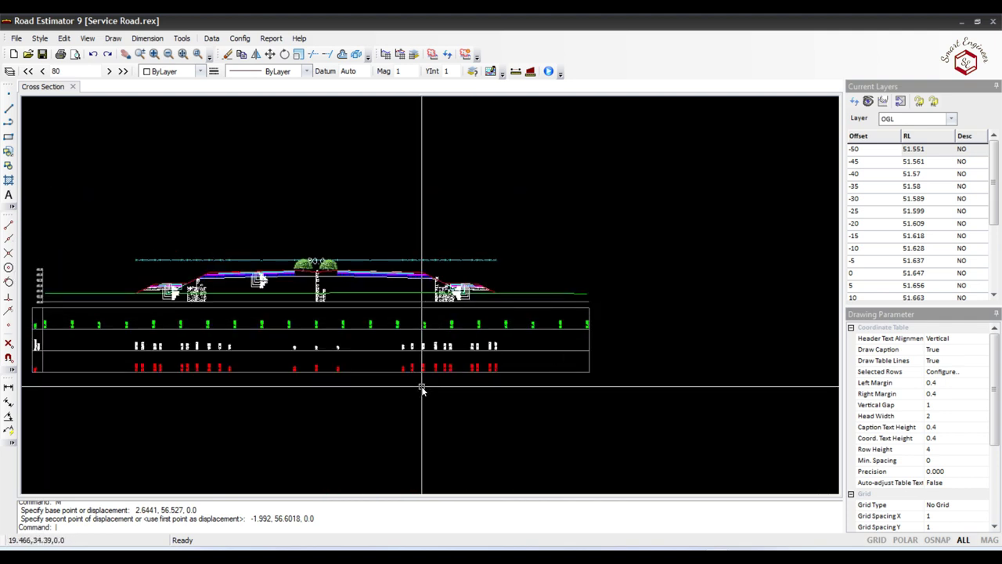